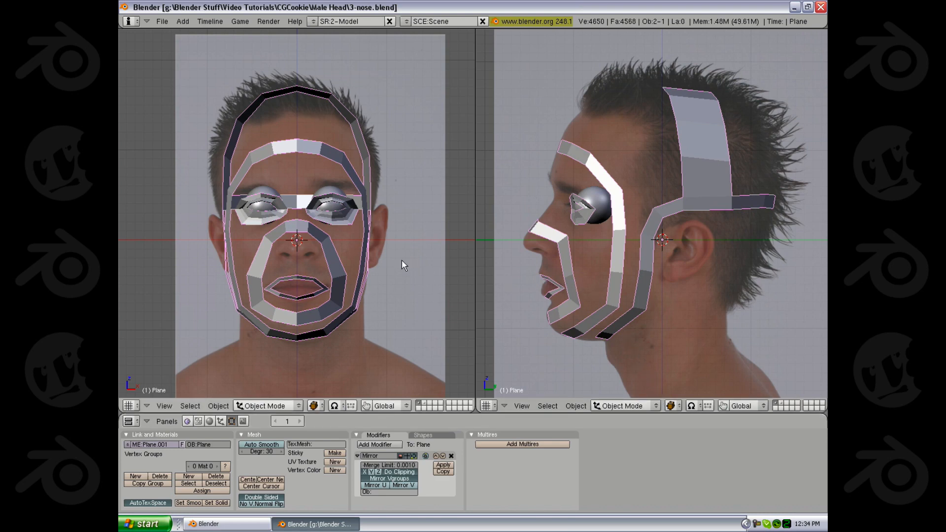
Enter Edit Mode on the head mesh and select the lower edge vertices of the face strip across the nose.
key("Tab")
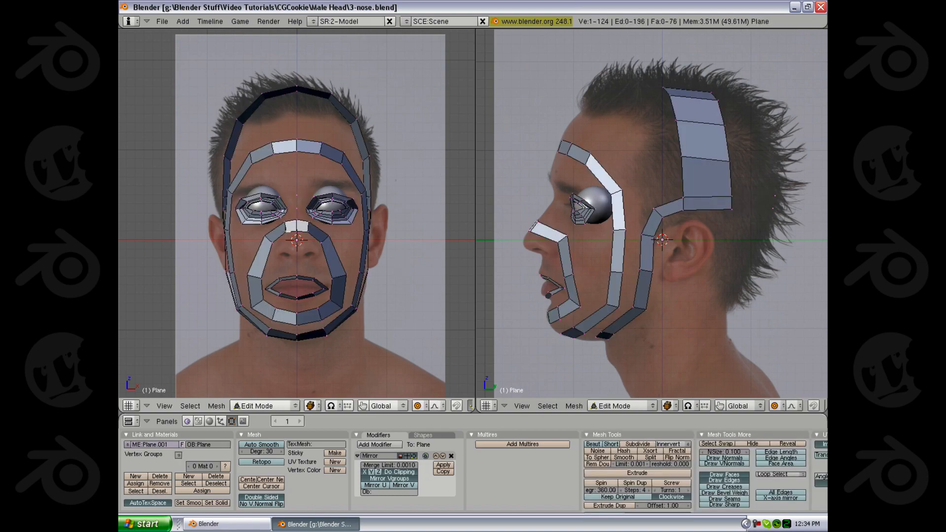
scroll(296, 237, "up", 3)
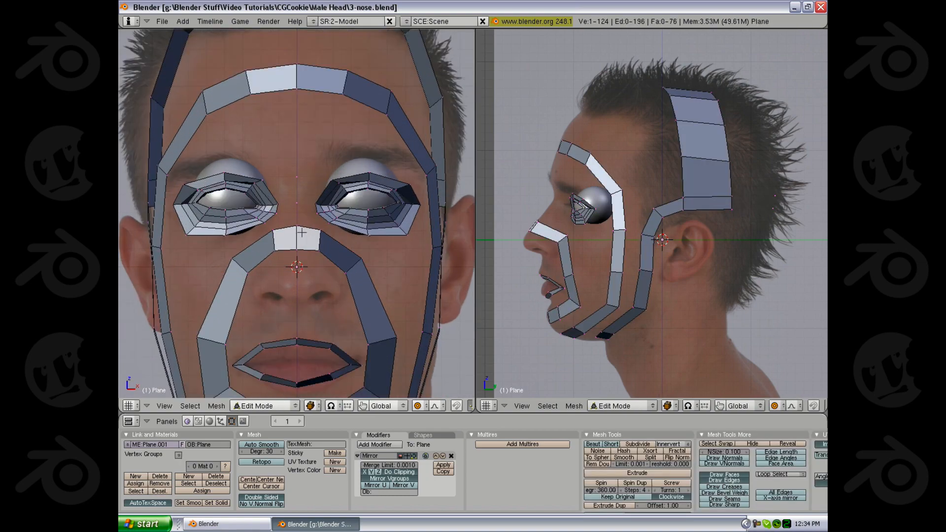
middle_click_drag(295, 236, 261, 239)
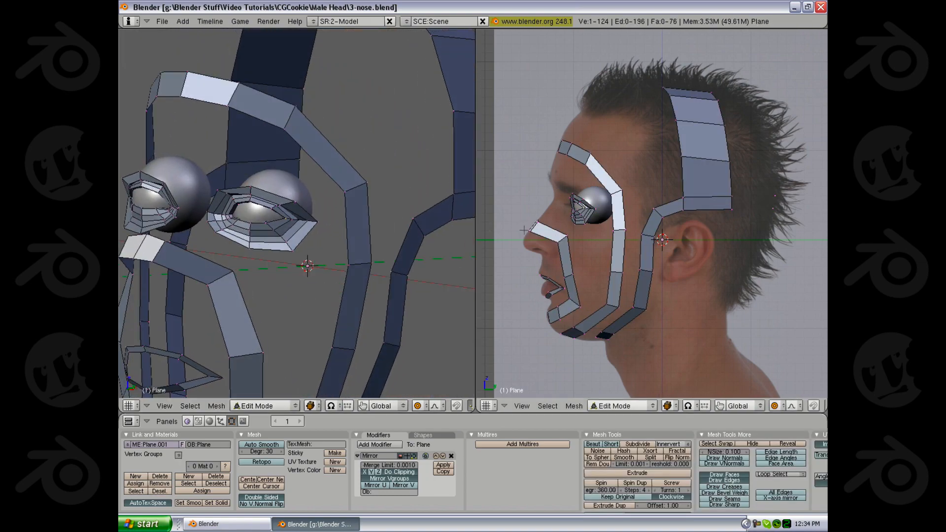
scroll(617, 221, "up", 4)
middle_click_drag(606, 226, 673, 187)
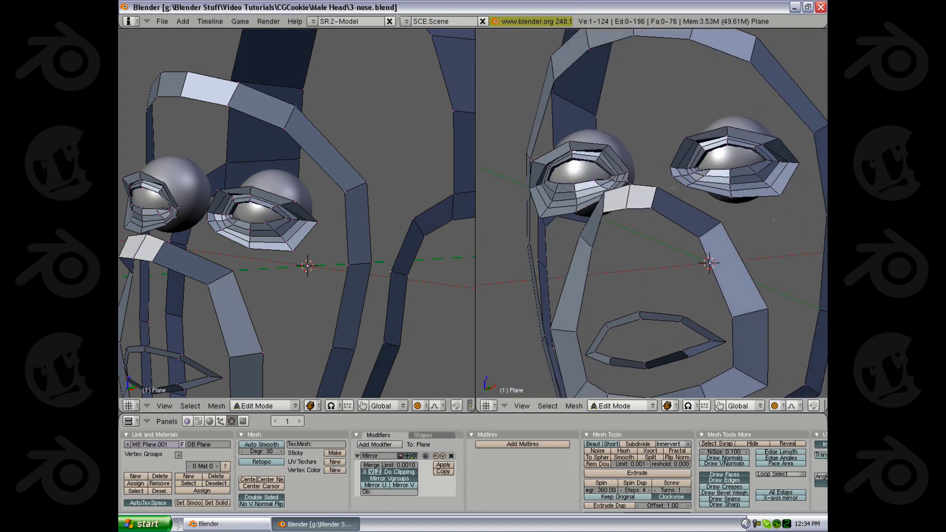
key("a")
right_click(649, 210, "shift")
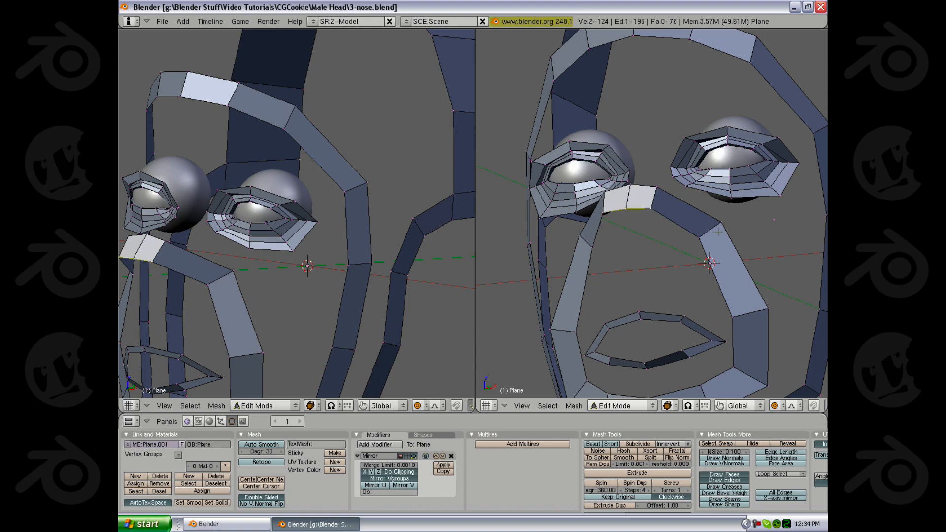
right_click(695, 241, "shift")
key("KP_3")
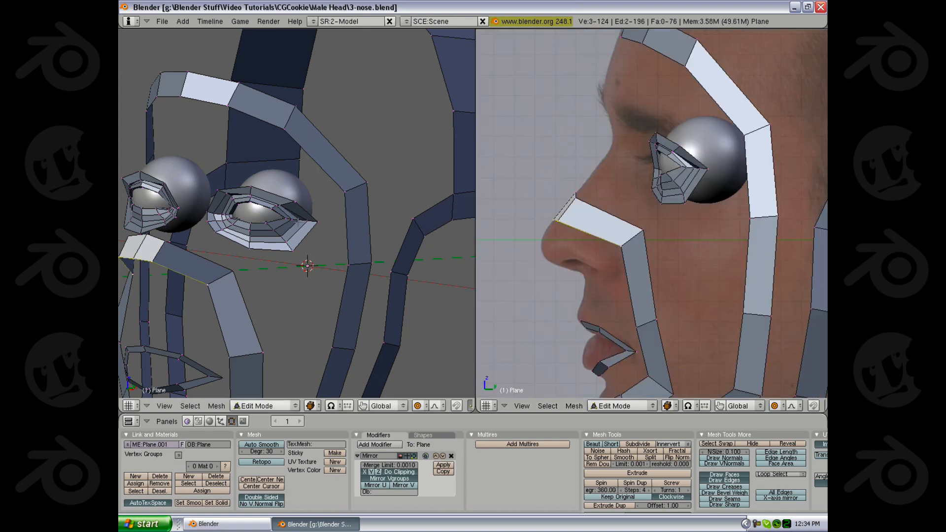
Extrude only the lower edge of the nose bridge faces down along the side profile to the nose tip.
middle_click_drag(173, 280, 211, 256, "shift")
key("KP_1")
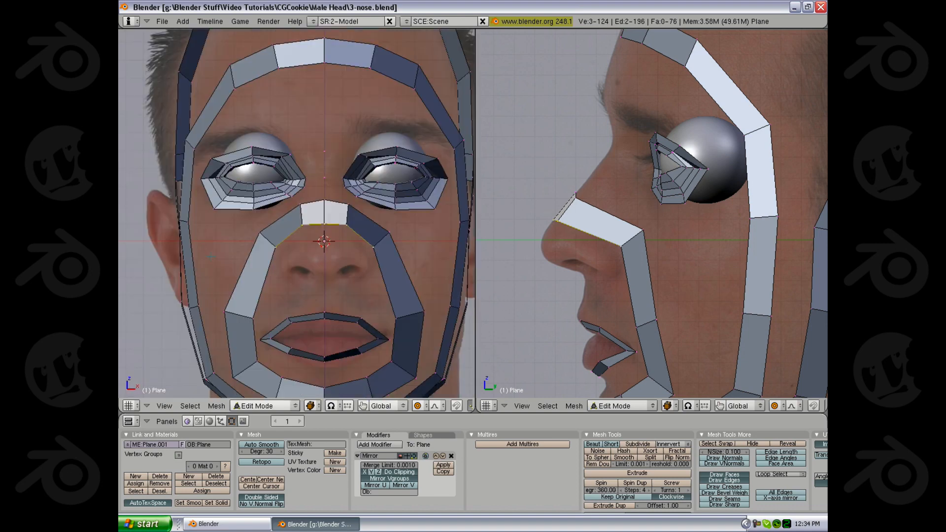
mouse_move(284, 256)
middle_mouse_down("ctrl")
mouse_move(301, 269)
mouse_move(295, 255)
middle_mouse_up("ctrl")
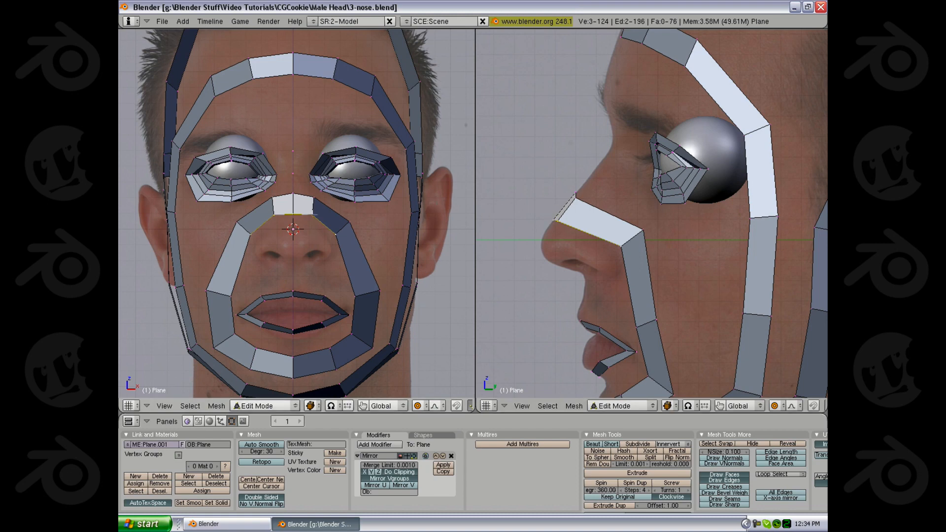
right_click(316, 215)
right_click(289, 213, "shift")
middle_click_drag(538, 269, 554, 250, "shift")
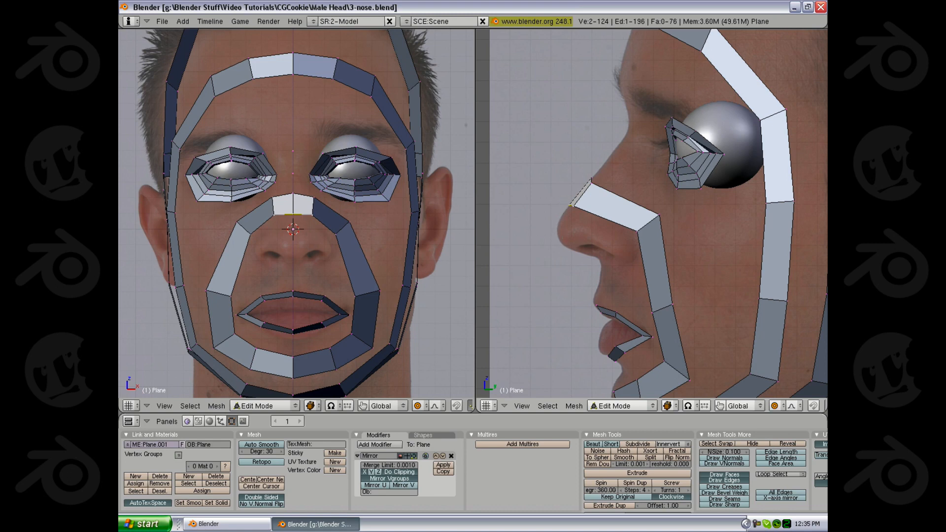
key("e")
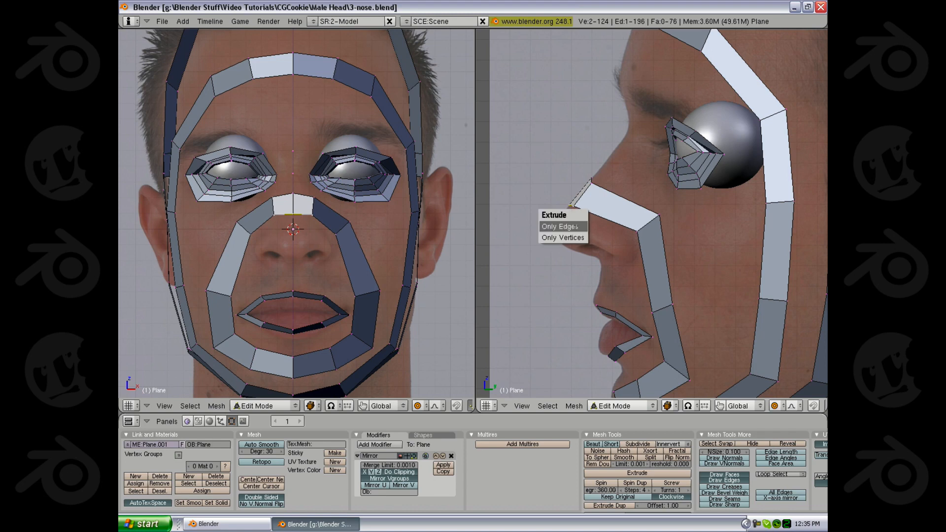
left_click(573, 226)
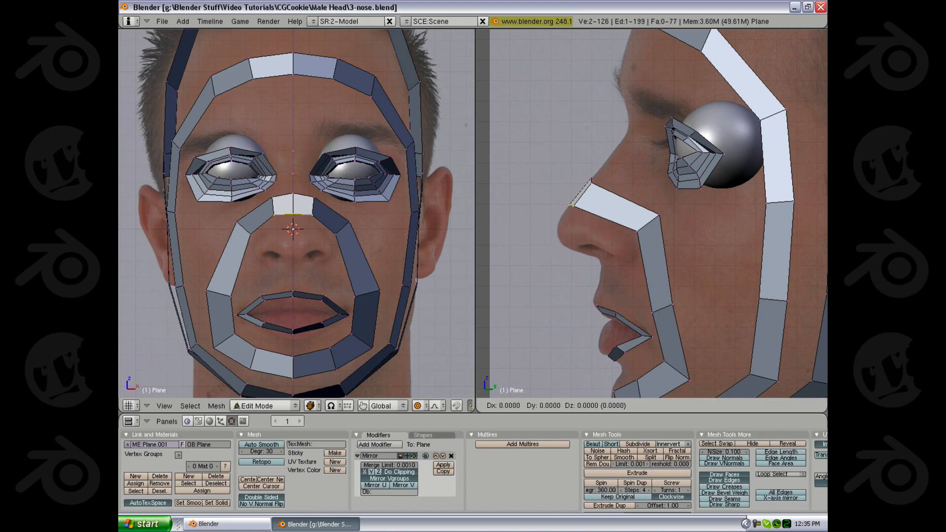
left_click(557, 252)
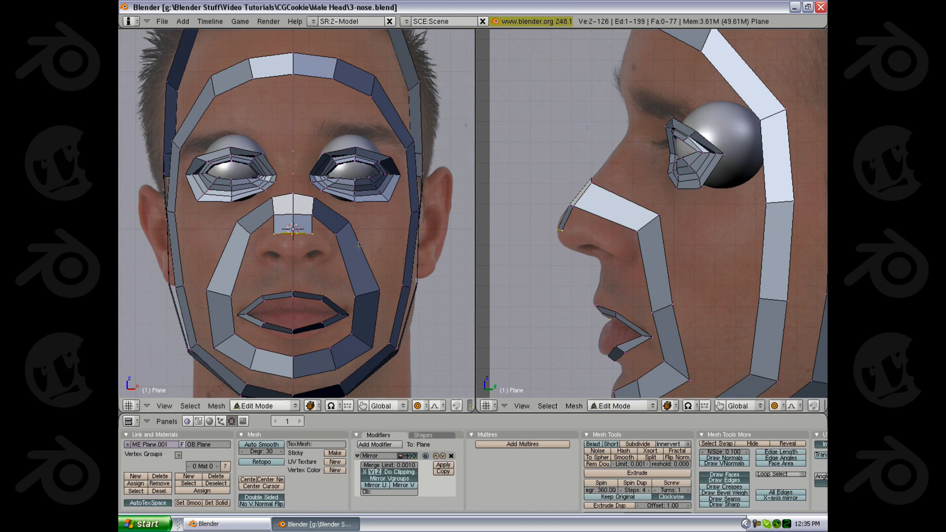
Turn off proportional editing and scale the extruded nose tip edge narrower, to about 0.40.
key("g")
right_click(355, 246)
key("s")
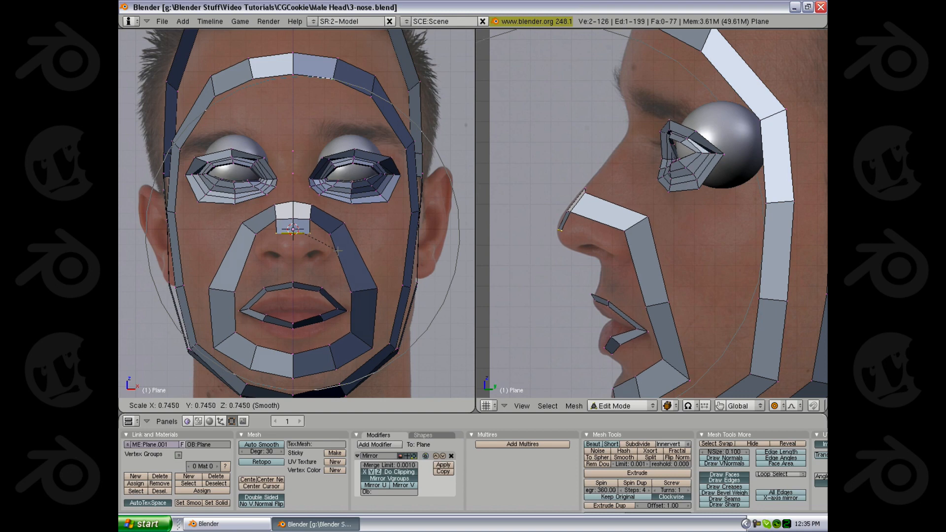
left_click(326, 238)
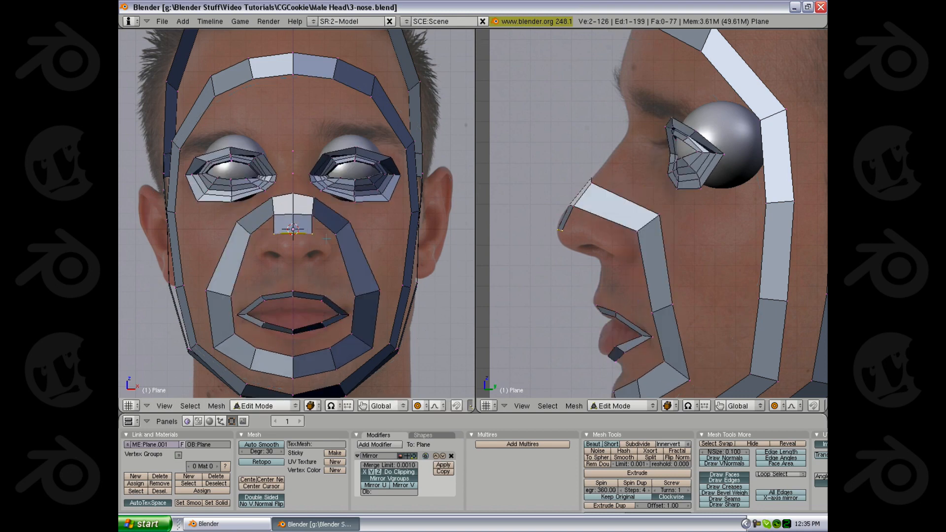
key("o")
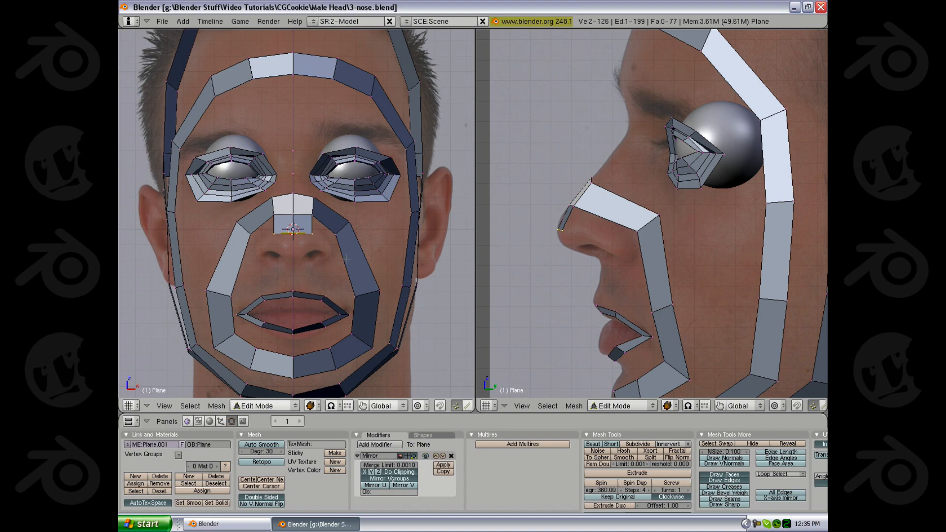
key("s")
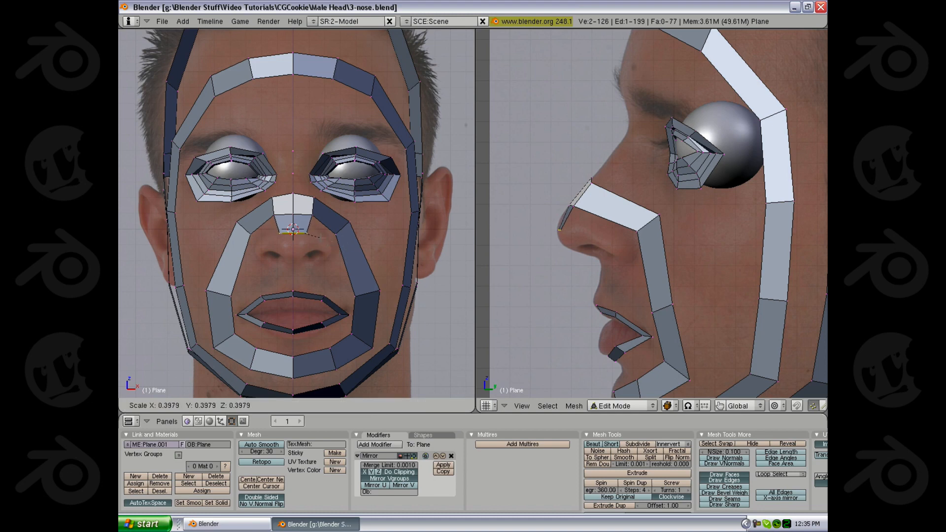
left_click(320, 237)
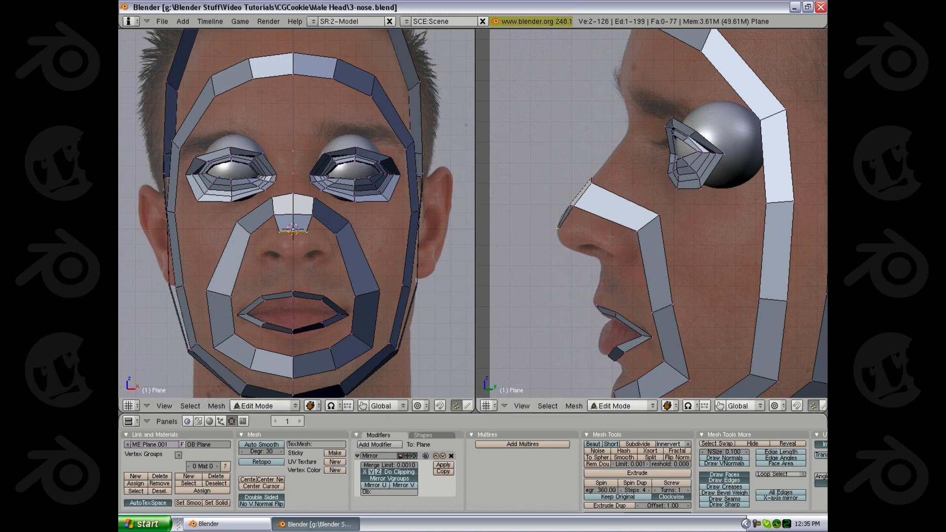
Extrude the nose tip edge down around the tip, following the profile, and narrow it slightly in the front view.
key("e")
left_click(549, 251)
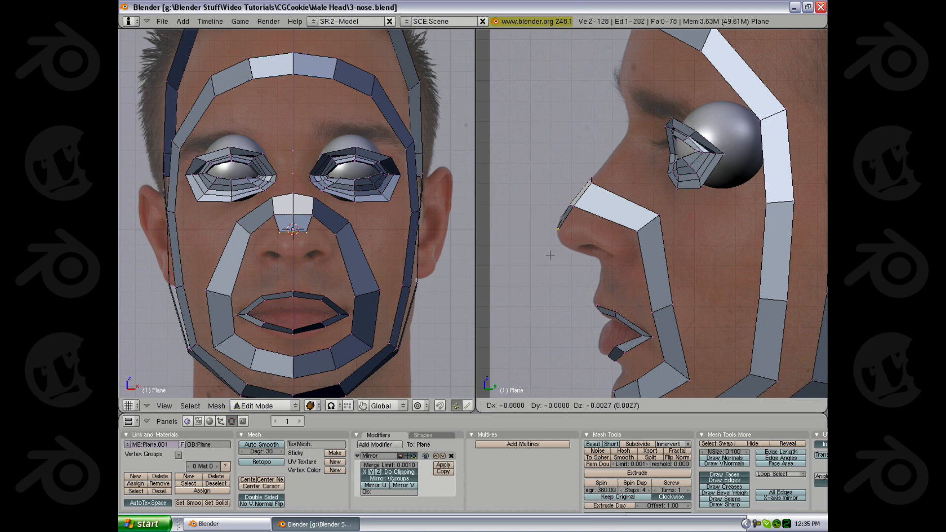
left_click(556, 271)
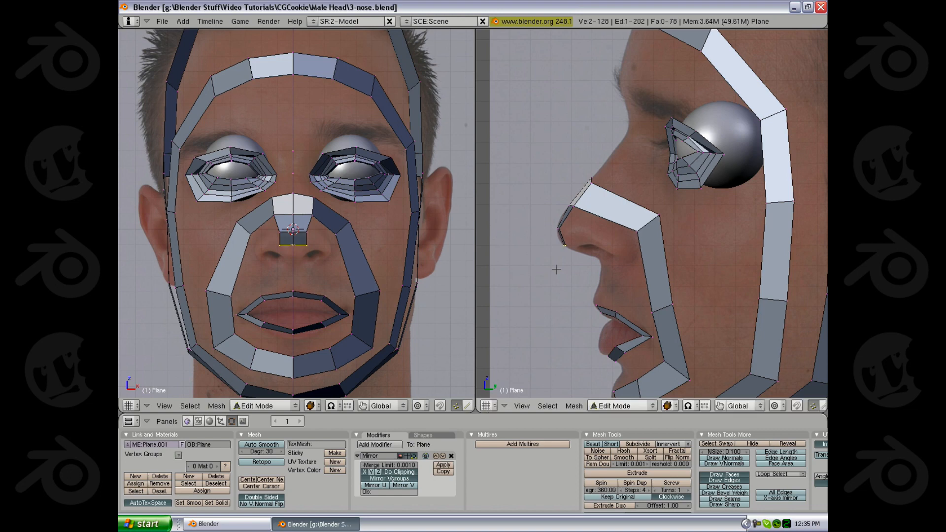
key("g")
left_click(329, 260)
key("r")
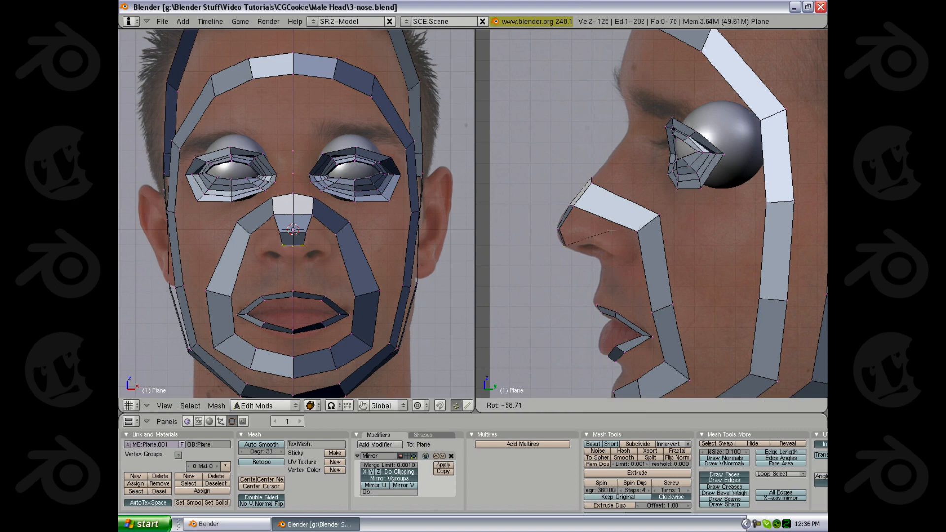
left_click(588, 249)
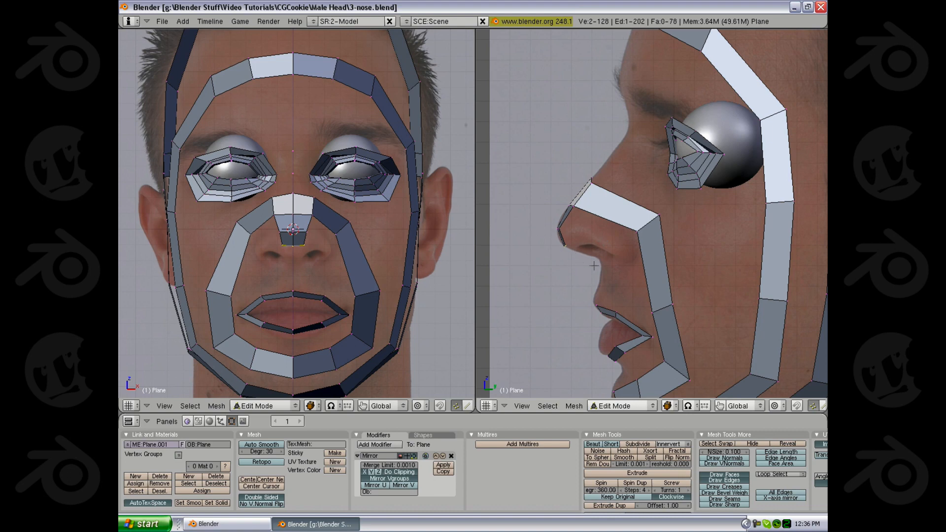
Extrude the edge twice back along the underside of the nose to its base, adjusting the strip's width between extrusions.
key("e")
left_click(592, 268)
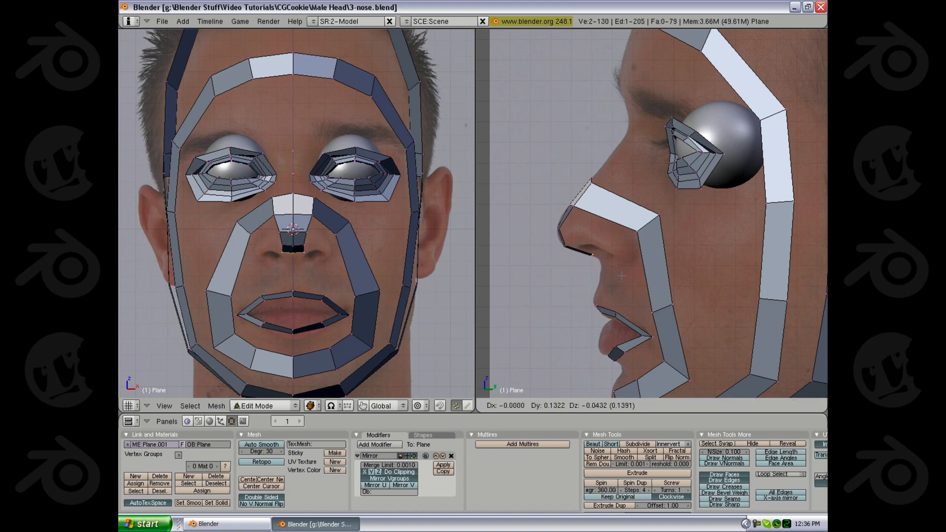
left_click(616, 274)
key("g")
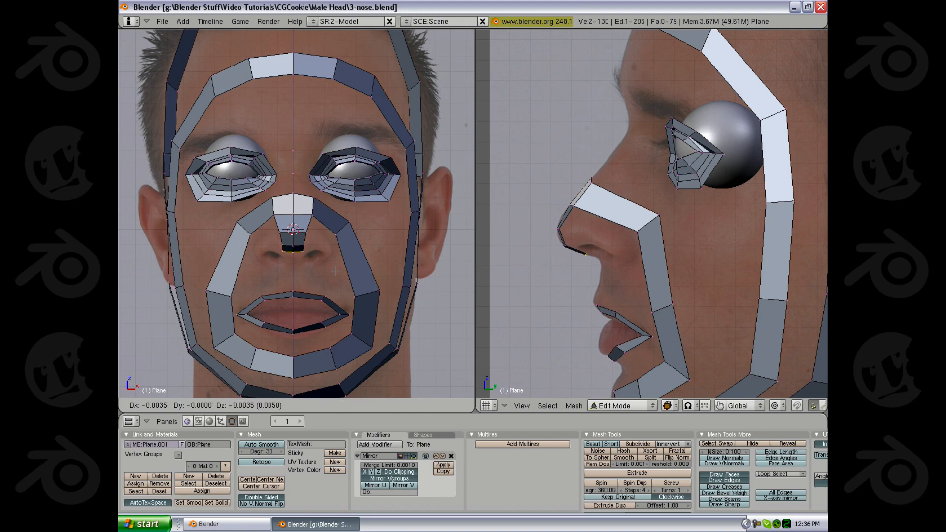
left_click(418, 283)
key("e")
left_click(559, 289)
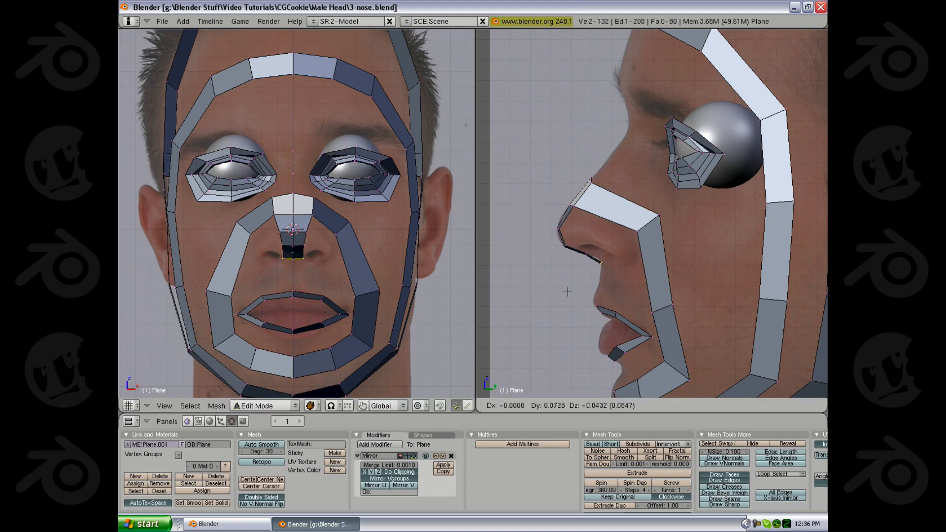
left_click(567, 293)
Extrude the edge at the nose base down along the profile toward the upper lip.
middle_click_drag(305, 266, 356, 225, "ctrl")
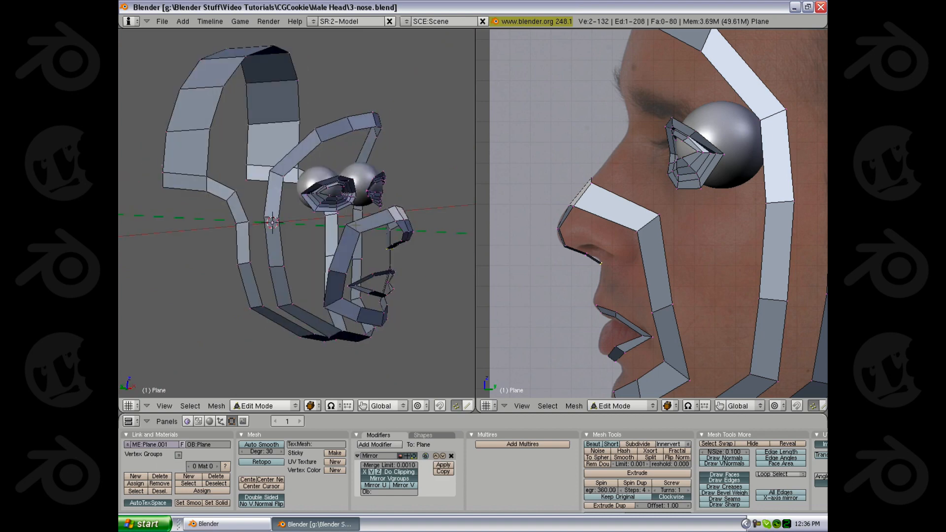
key("KP_1")
scroll(616, 260, "up", 1)
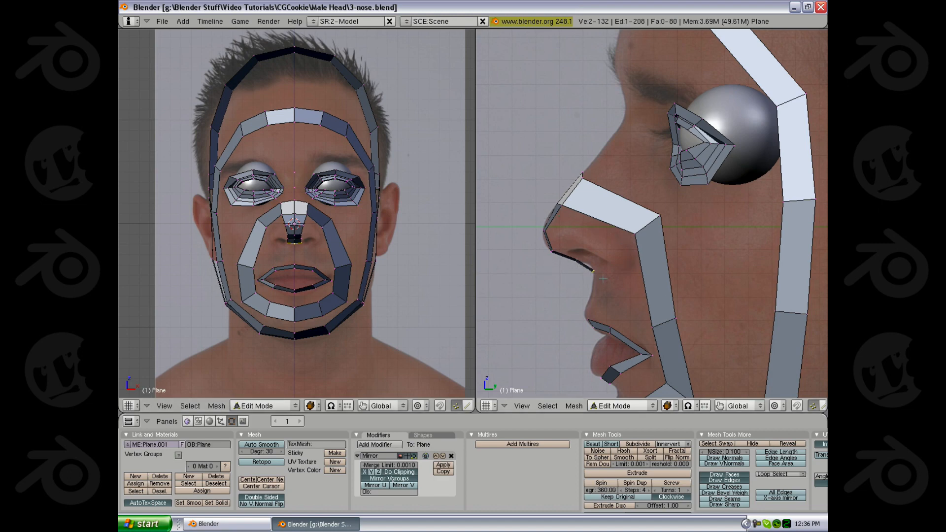
key("e")
left_click(586, 279)
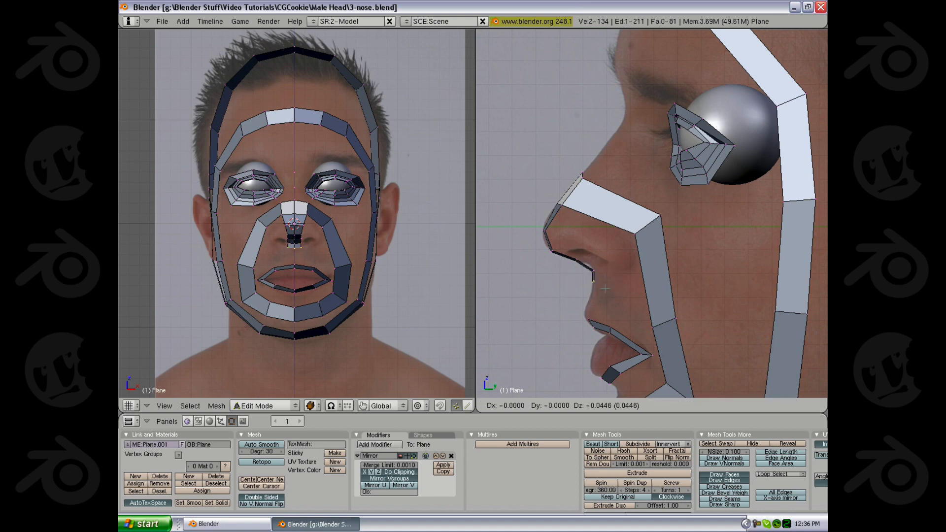
left_click(589, 297)
Extrude the side edge of the face below the nose outward, tilt it, and move it back in the side view.
scroll(322, 285, "up", 3)
key("a")
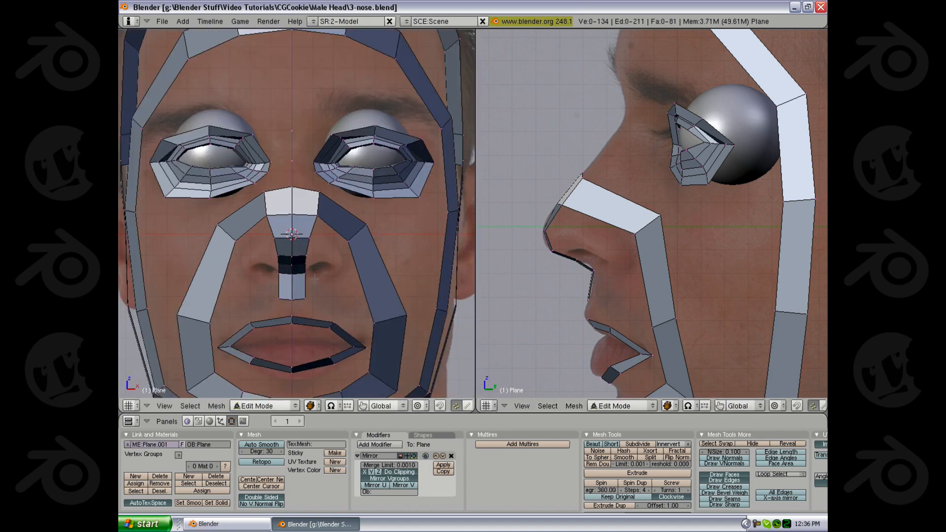
right_click(312, 296, "shift")
key("e")
left_click(317, 302)
left_click(344, 306)
key("r")
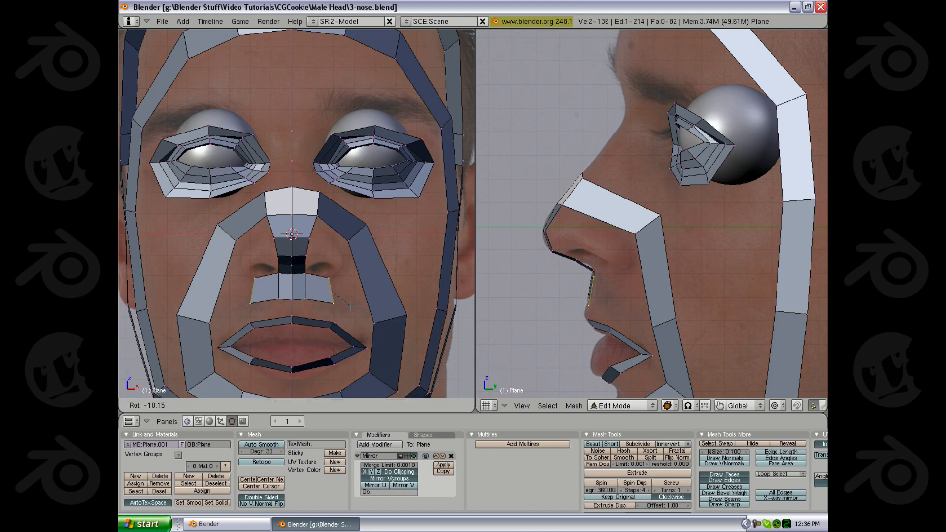
left_click(351, 307)
key("g")
left_click(647, 327)
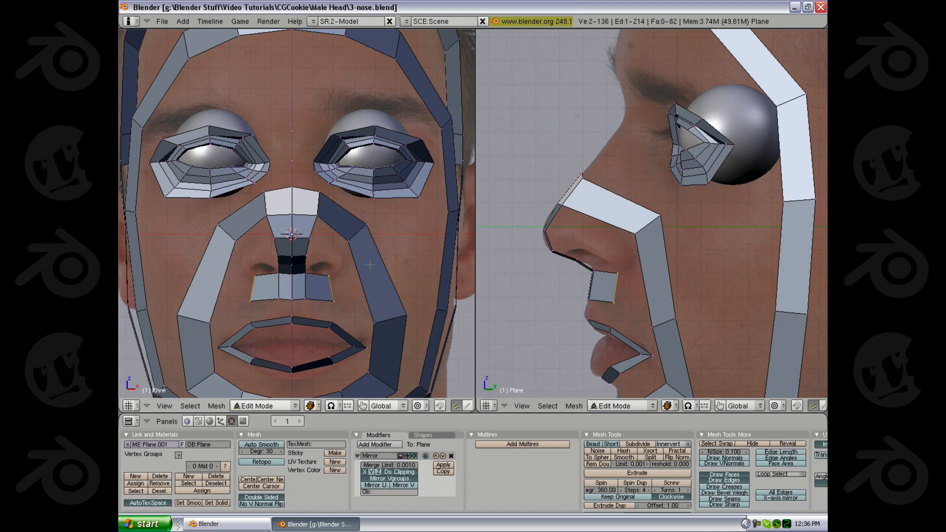
Add a loop cut across the cheek strip segment beside the nostril, at about 0.32 along its length.
key("ctrl+r")
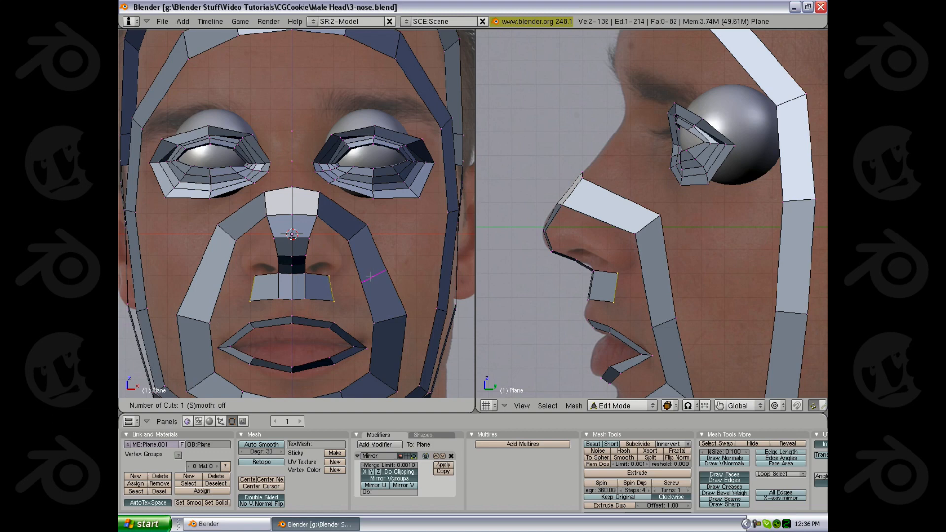
left_click(369, 278)
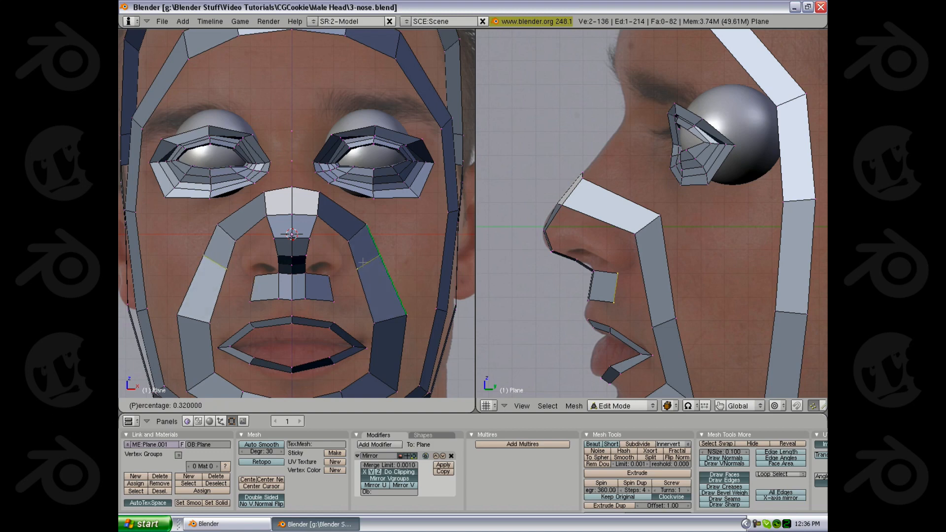
left_click(363, 261)
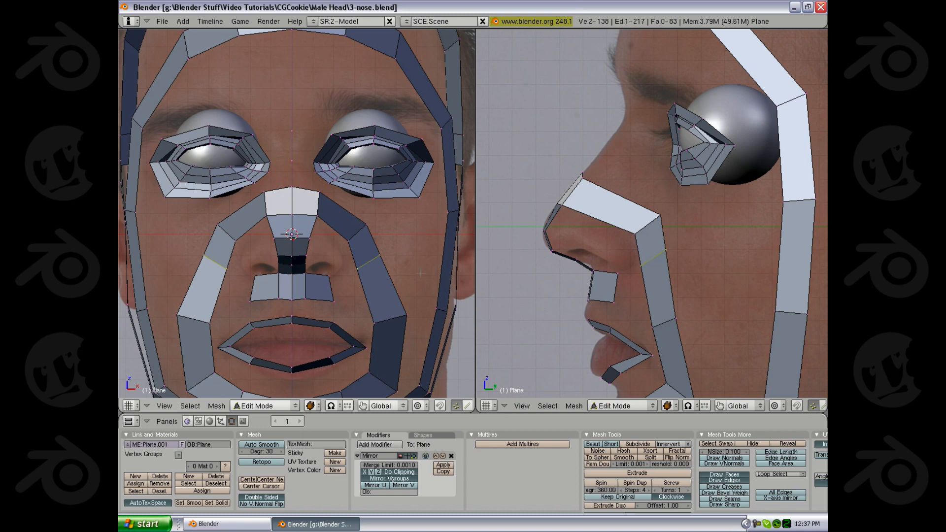
Add a second loop cut across the cheek strip segment beside the mouth's upper edge, just below the previous cut.
key("a")
right_click(401, 318)
middle_click_drag(397, 336, 386, 316, "shift")
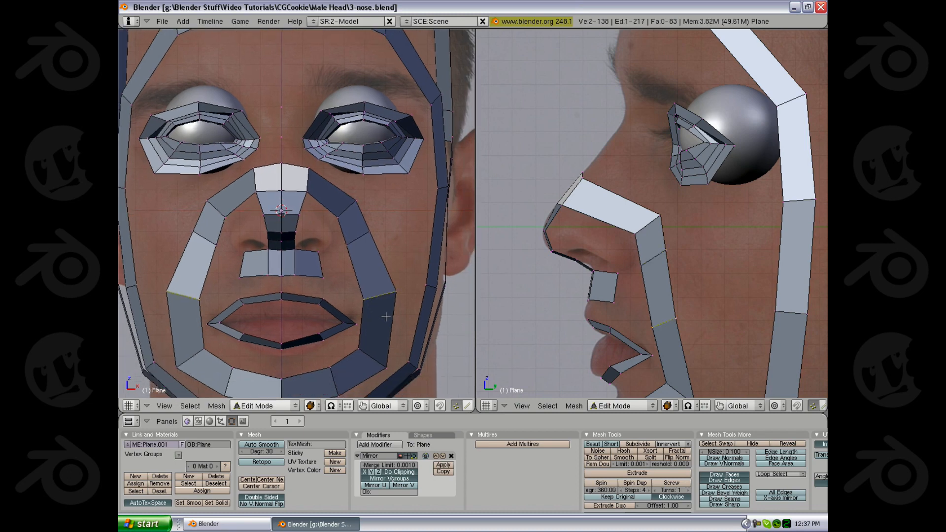
key("a")
right_click(369, 306)
key("ctrl+r")
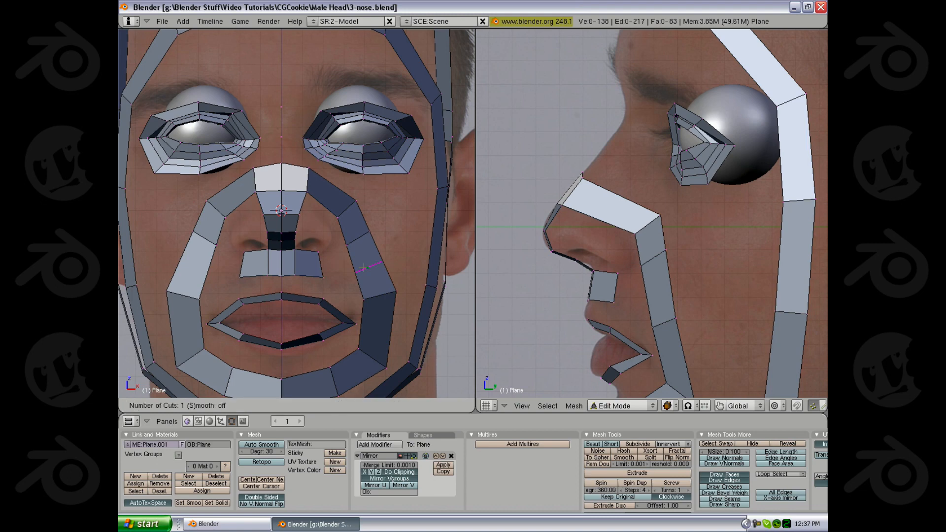
left_click(363, 268)
left_click(366, 282)
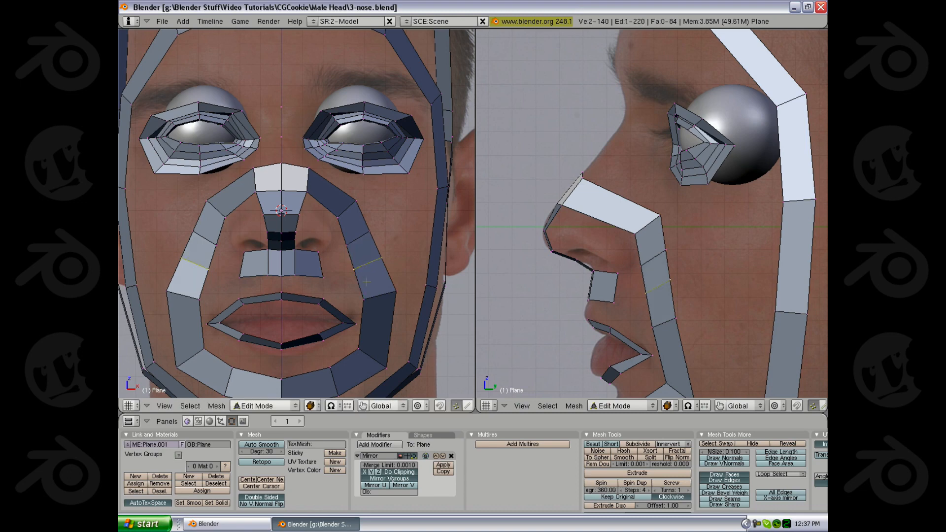
Nudge the cheek face between the two loop cuts and fill a face from it to the outer edge of the strip below the nose.
key("a")
right_click(354, 270)
right_click(380, 259, "shift")
right_click(370, 232, "shift")
right_click(347, 246, "shift")
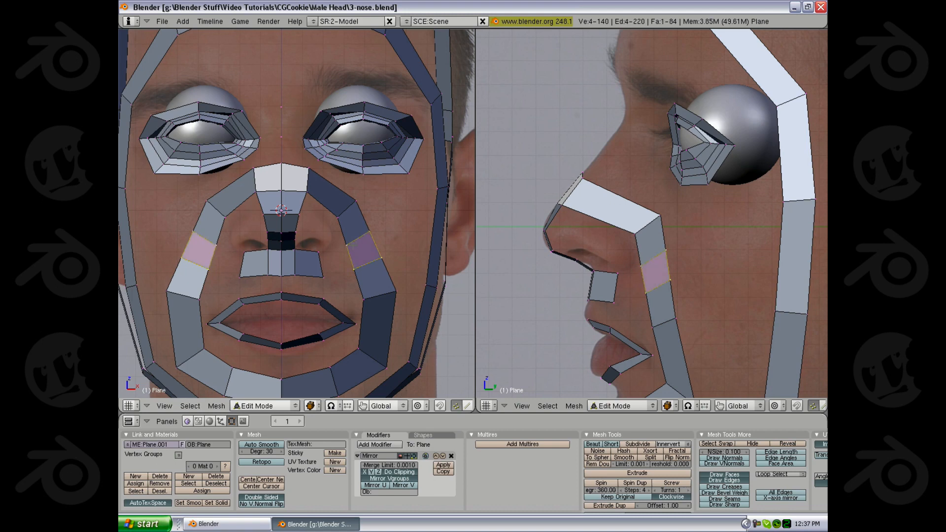
key("g")
left_click(352, 273)
key("a")
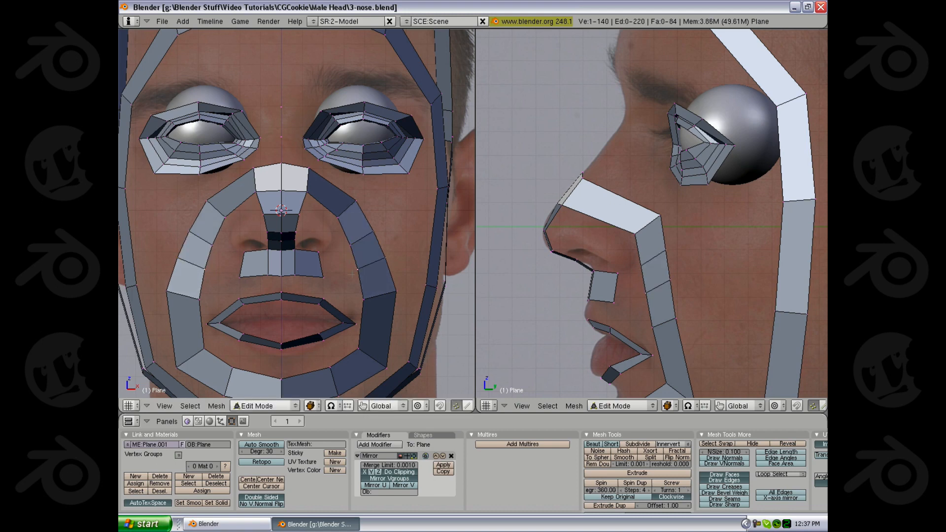
right_click(348, 245, "shift")
right_click(323, 253, "shift")
right_click(322, 277, "shift")
key("f")
Examine the joined nose and cheek strips in perspective in Object Mode and check the edge loop around the nostril opening.
key("Tab")
scroll(300, 274, "down", 3)
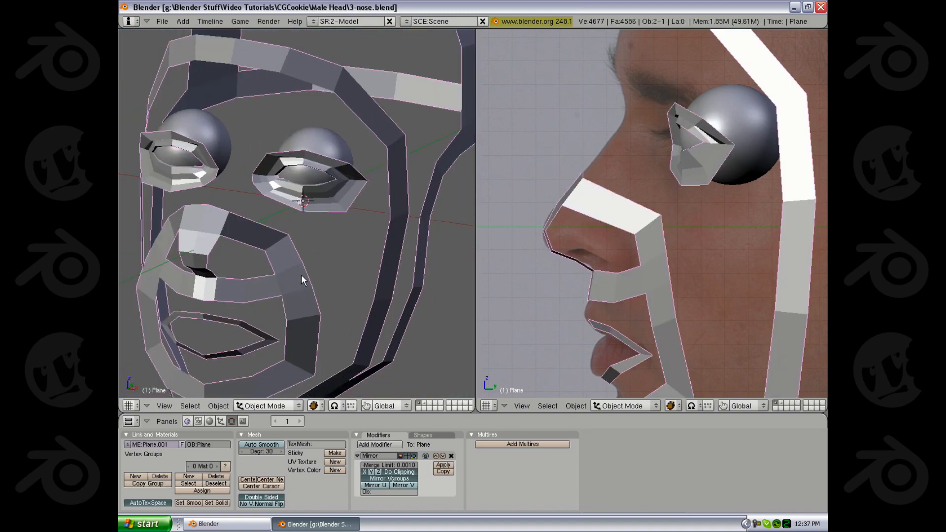
middle_click_drag(300, 274, 332, 247)
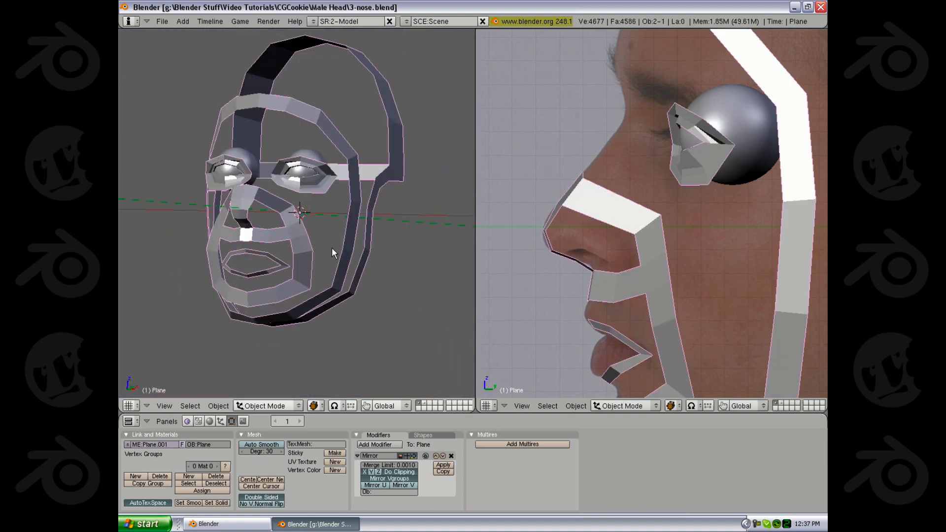
key("KP_1")
scroll(353, 245, "up", 3)
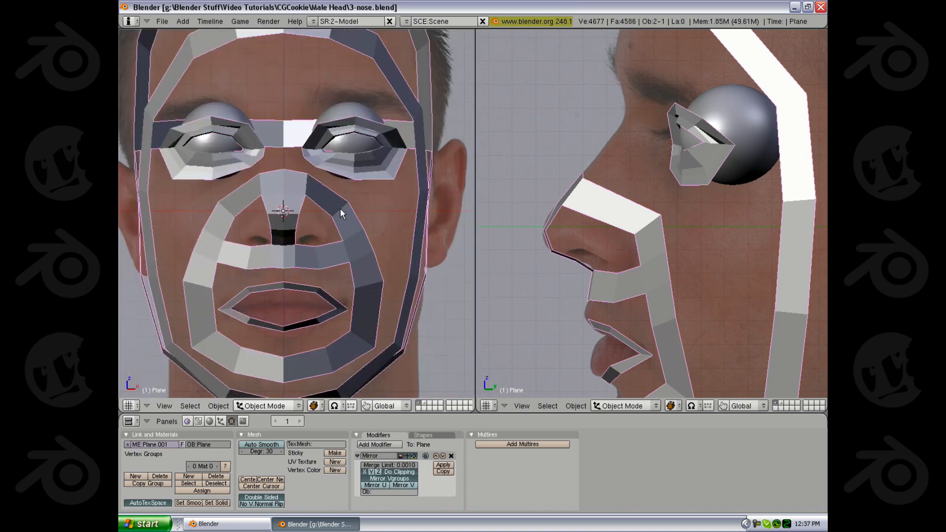
key("Tab")
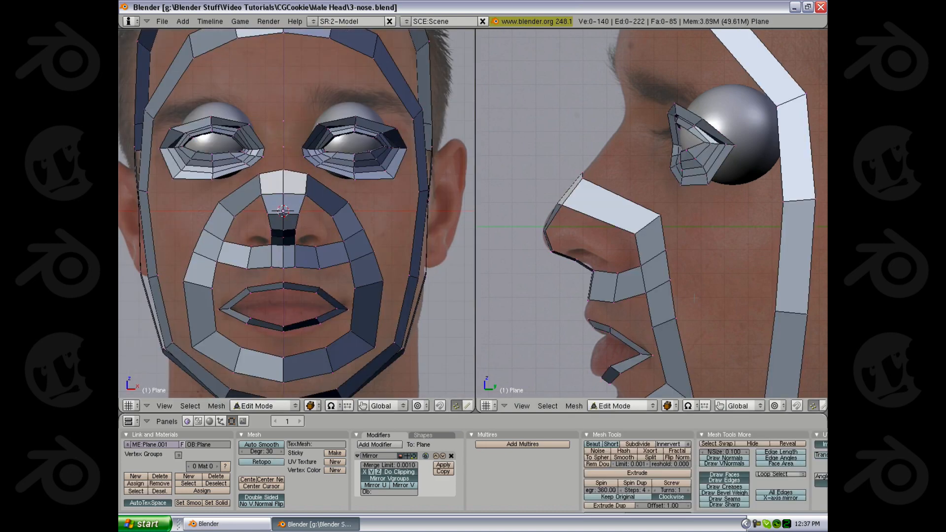
right_click(629, 267, "alt")
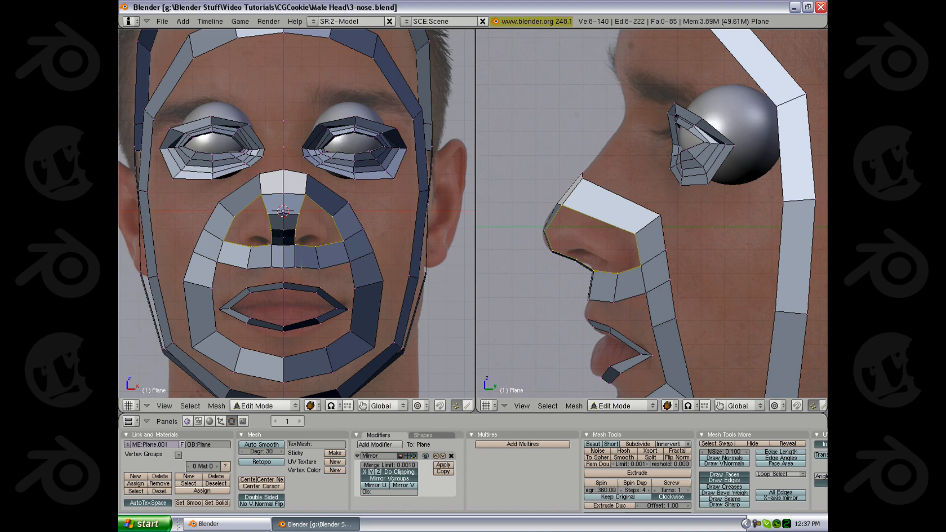
scroll(348, 223, "up", 4)
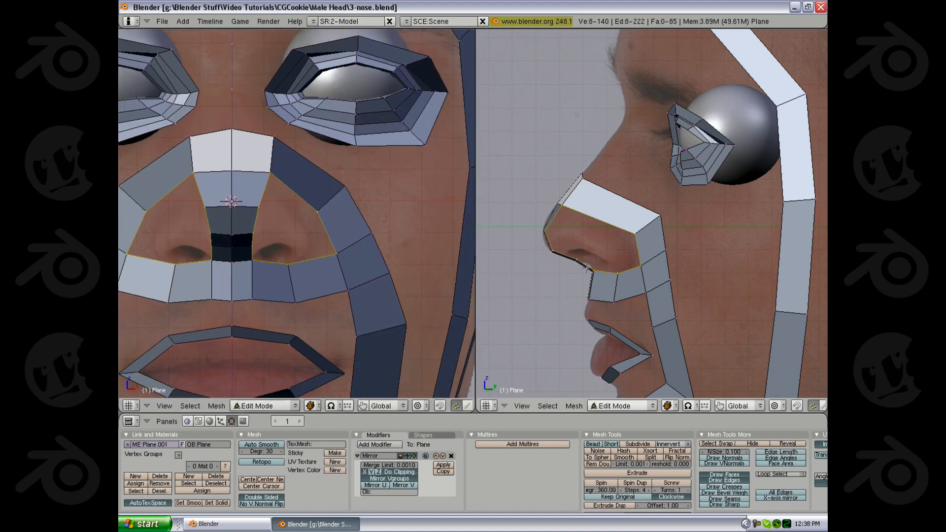
key("a")
Extrude the side edge of the nose tip outward above the nostril, tilt and shrink it, and move it back in the side view.
scroll(263, 244, "up", 2)
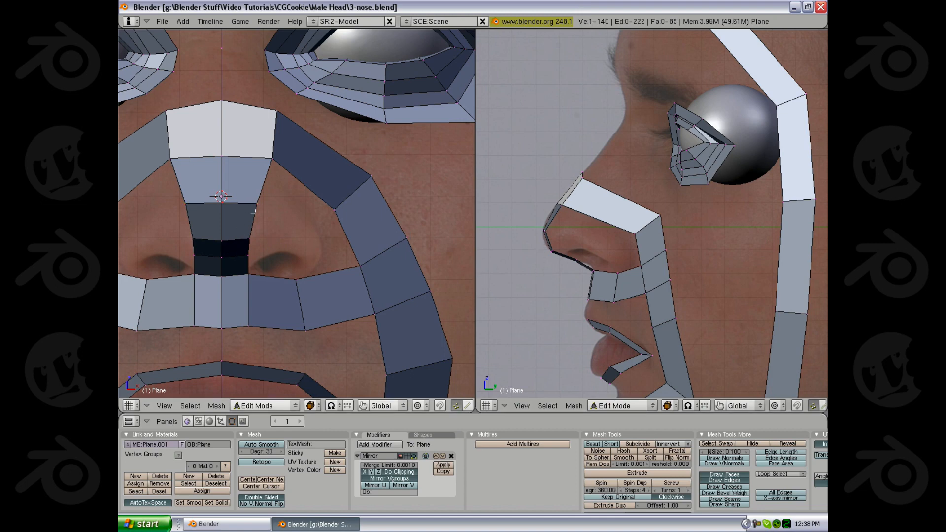
right_click(253, 223)
key("e")
left_click(198, 255)
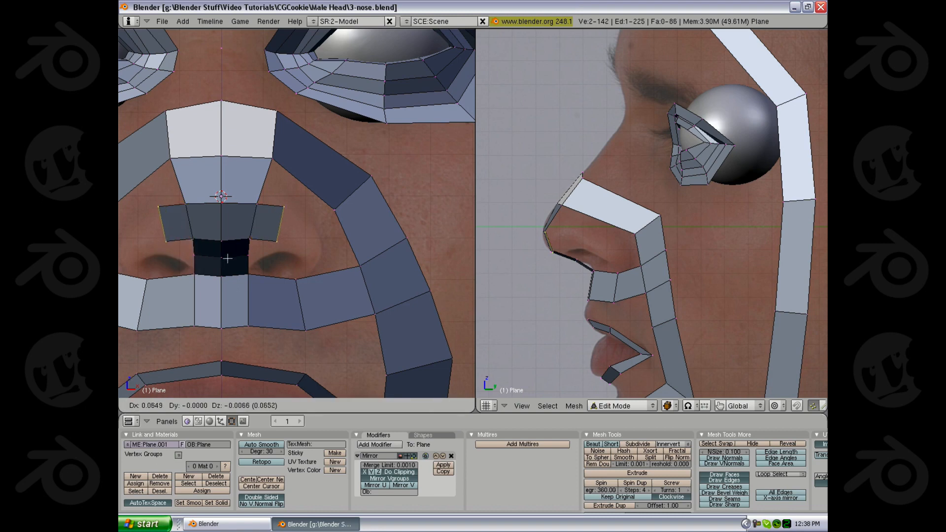
key("r")
left_click(326, 281)
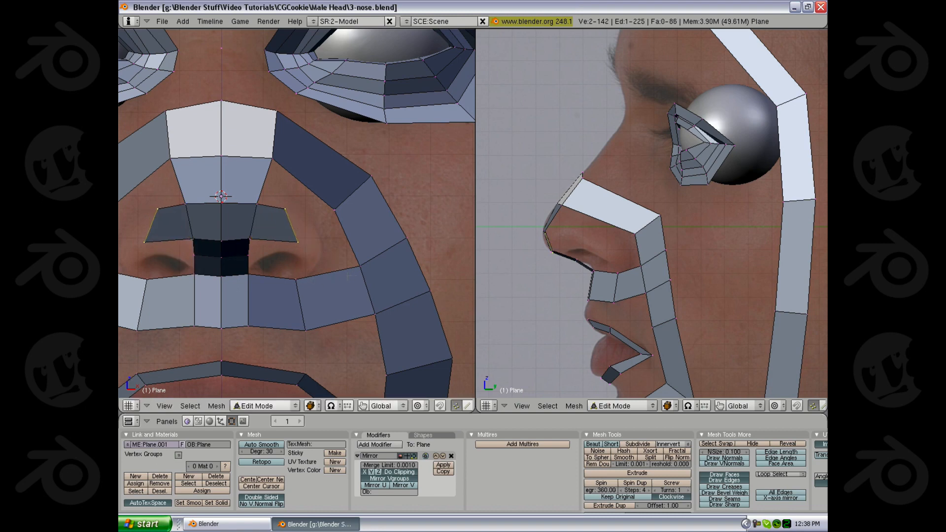
key("s")
left_click(408, 266)
key("g")
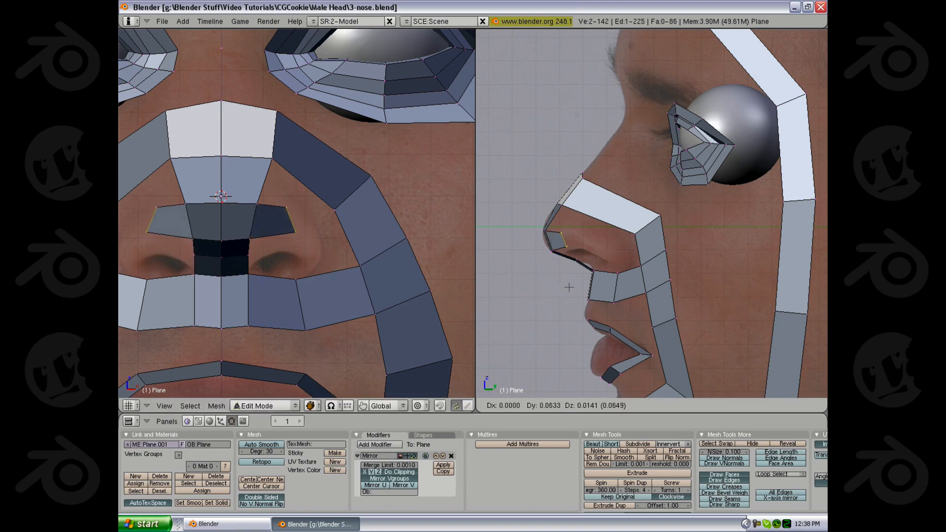
left_click(567, 285)
Extrude the edge back along the top of the nostril in the side view, resize it, and move it outward in the front view.
key("e")
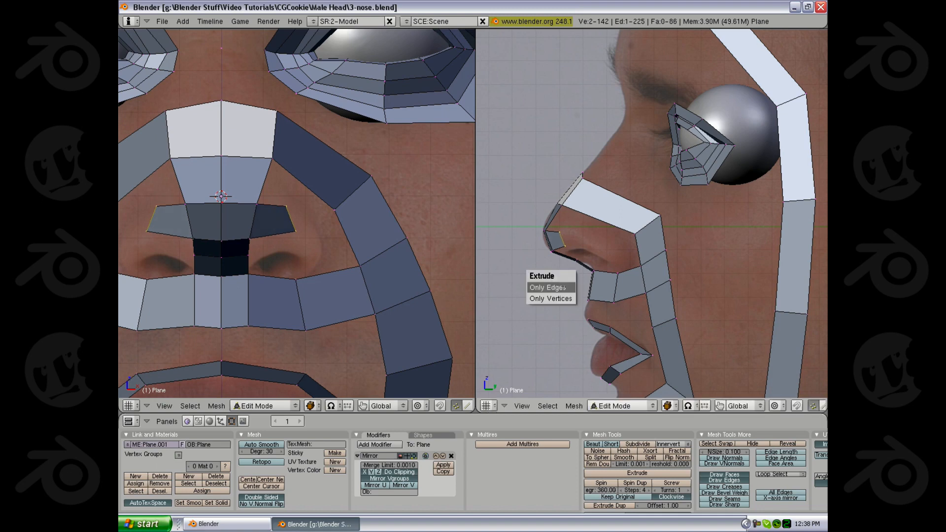
left_click(566, 287)
left_click(598, 288)
key("s")
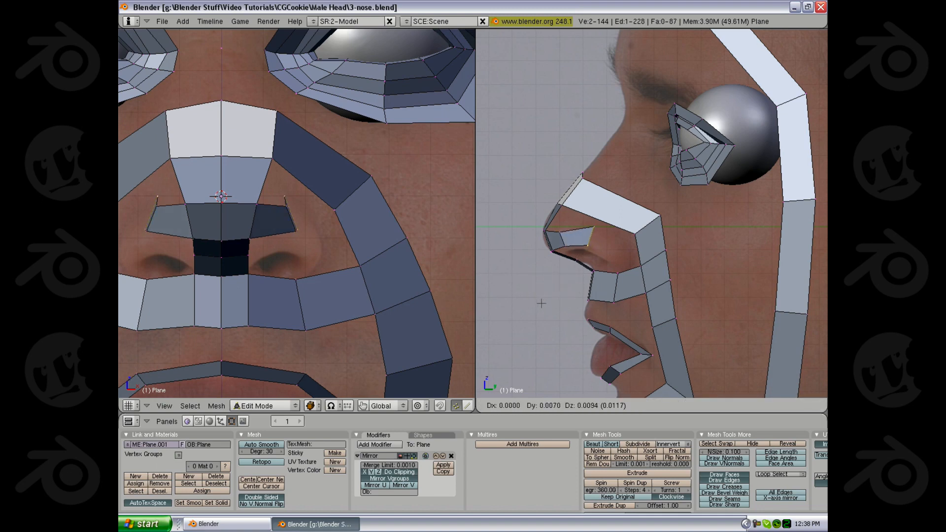
left_click(540, 302)
key("g")
left_click(320, 305)
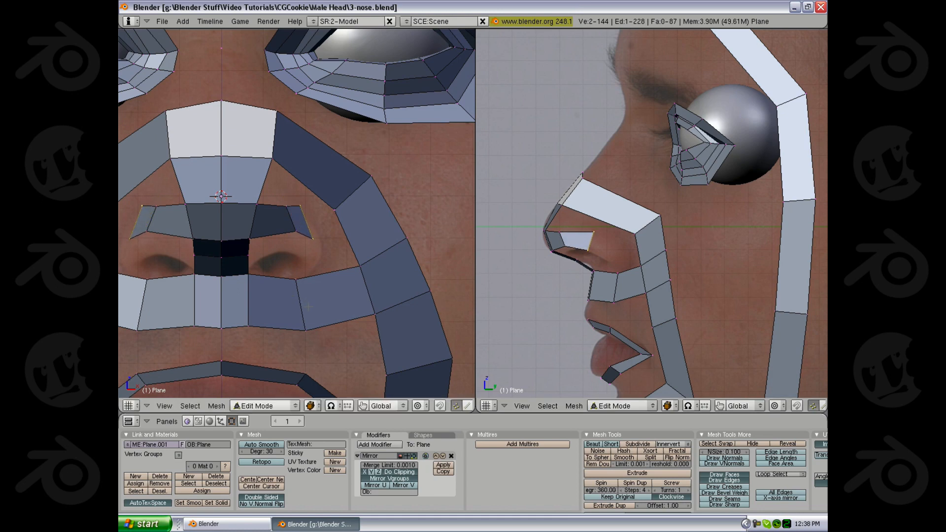
key("g")
left_click(325, 308)
Extrude the edge back and slightly down along the nostril wing, and adjust its sideways position in the front view.
key("e")
left_click(566, 293)
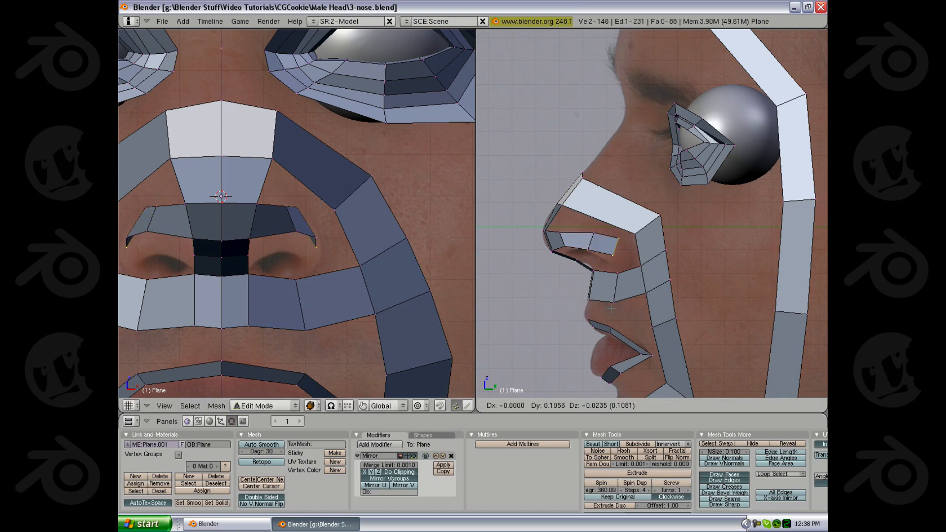
left_click(592, 311)
key("g")
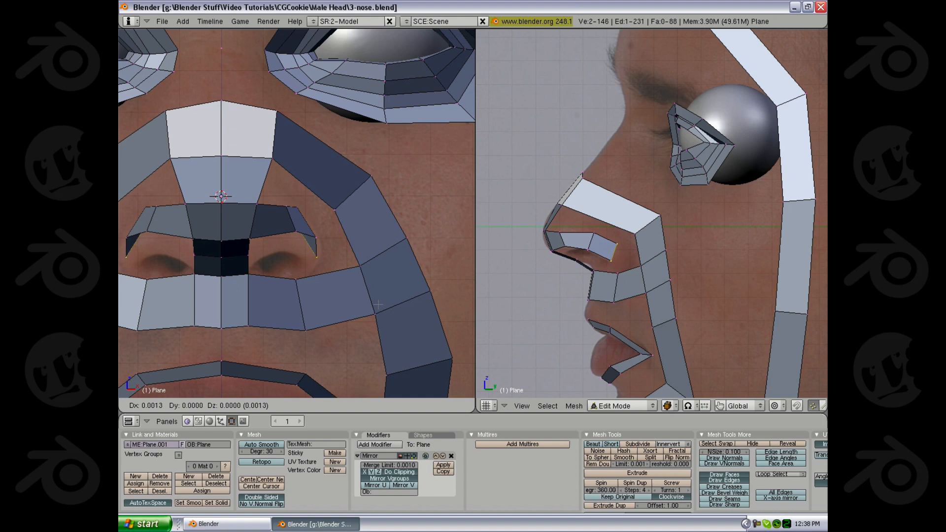
left_click(385, 296)
Extrude the nostril edge once more toward the rear of the wing, resize it, and move it inward in the front view.
key("e")
left_click(554, 296)
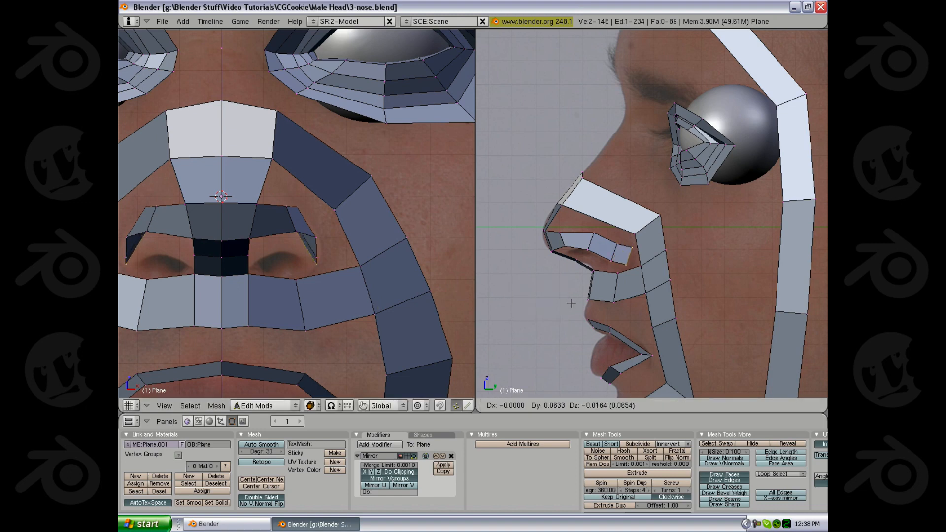
left_click(572, 299)
key("s")
left_click(587, 292)
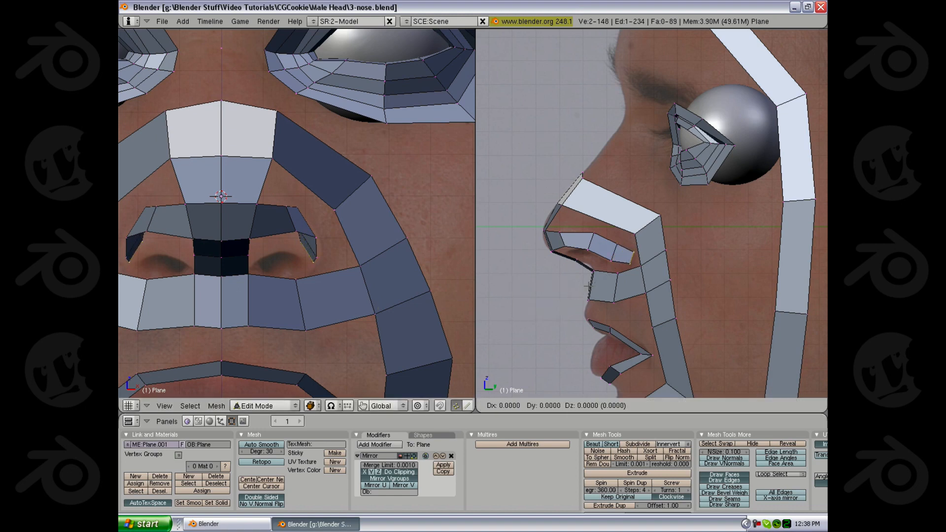
key("g")
left_click(329, 291)
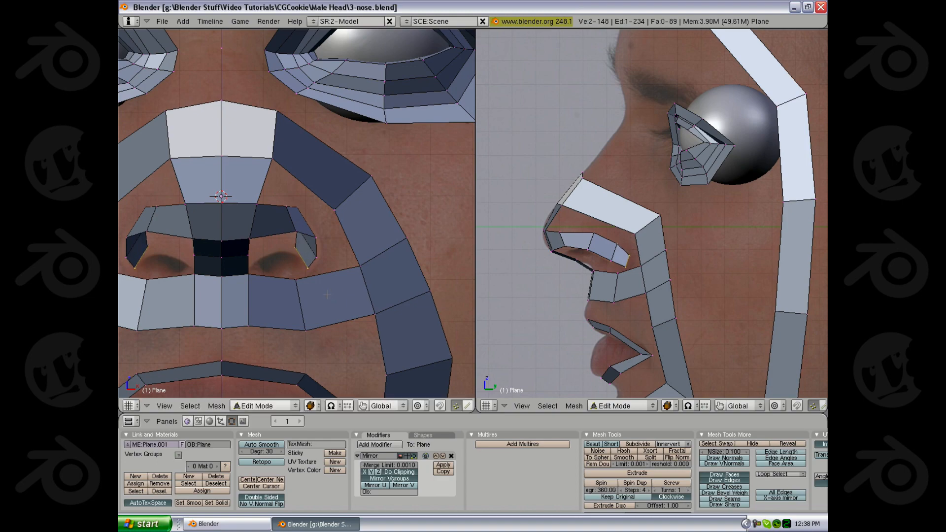
Examine the new nostril strip in perspective in Object Mode and return to editing with a closer view of the nose.
key("Tab")
scroll(278, 240, "down", 5)
middle_click_drag(279, 240, 310, 243)
key("KP_1")
scroll(305, 232, "up", 2)
key("Tab")
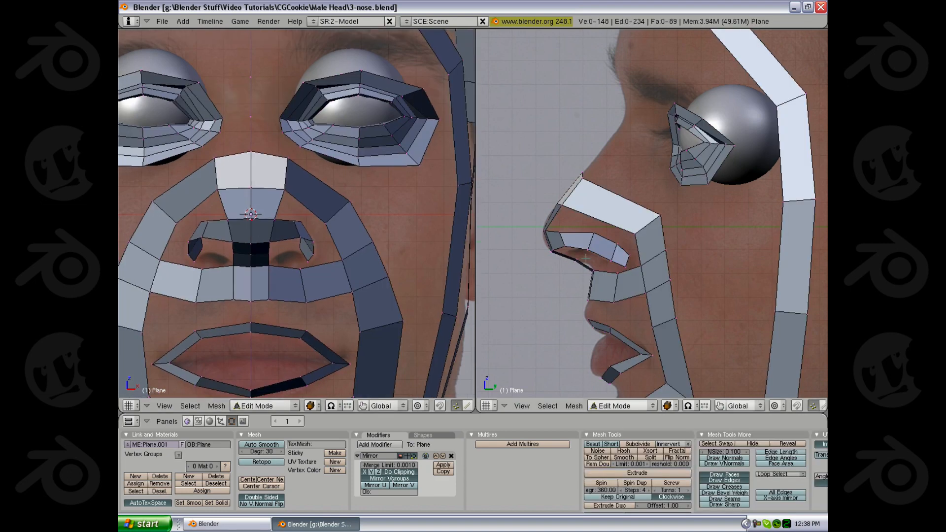
scroll(585, 258, "up", 1)
middle_click_drag(582, 262, 587, 259, "shift")
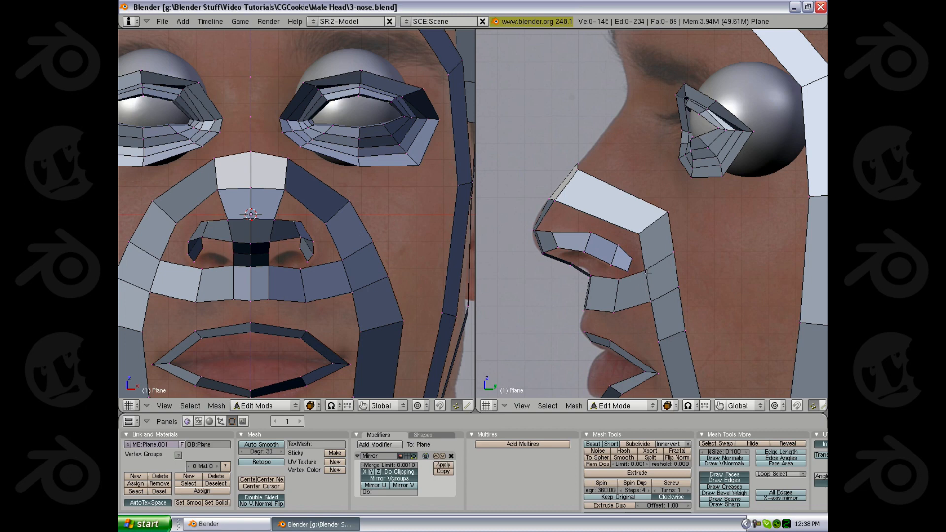
scroll(342, 268, "up", 2)
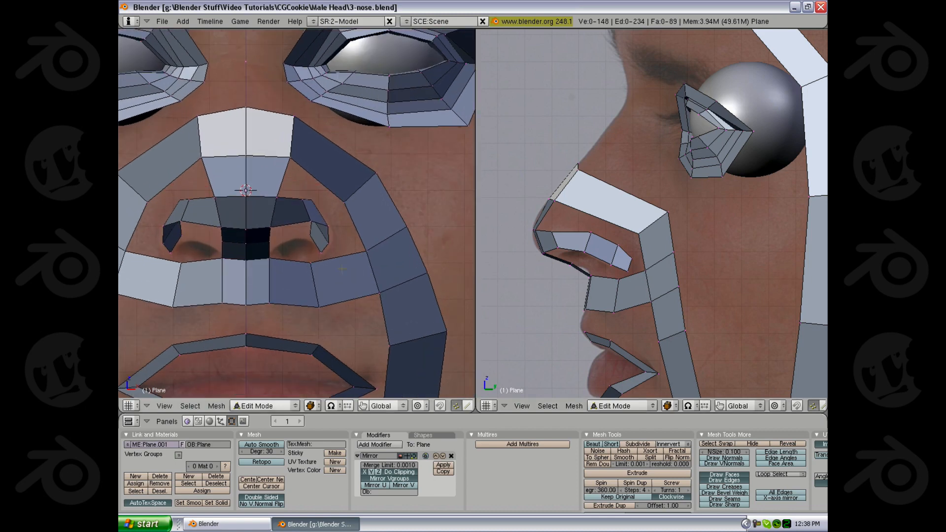
Select the edge loop around the nostril opening, remove the vertex near the nose tip from the selection, and clear the selection.
right_click(296, 221, "alt")
key("b")
right_click_drag(271, 145, 441, 358)
key("b")
key("b")
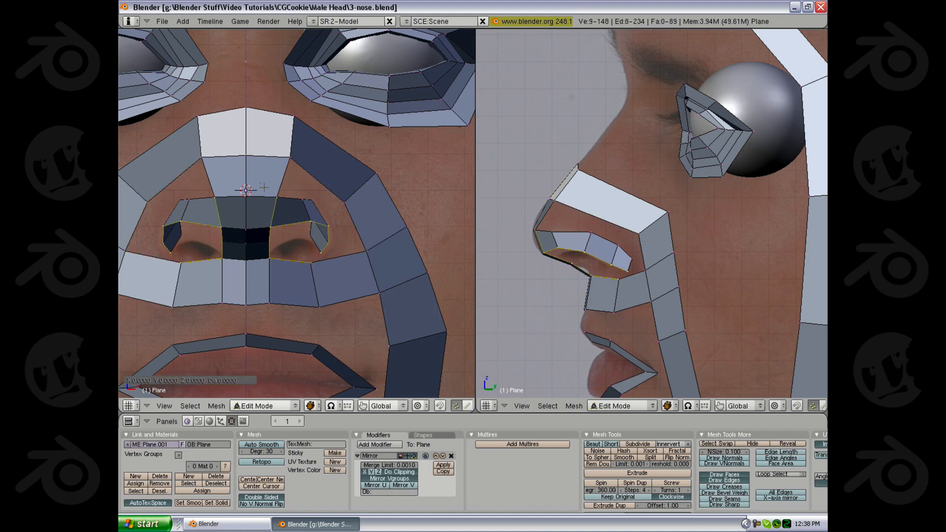
right_click_drag(261, 184, 292, 209)
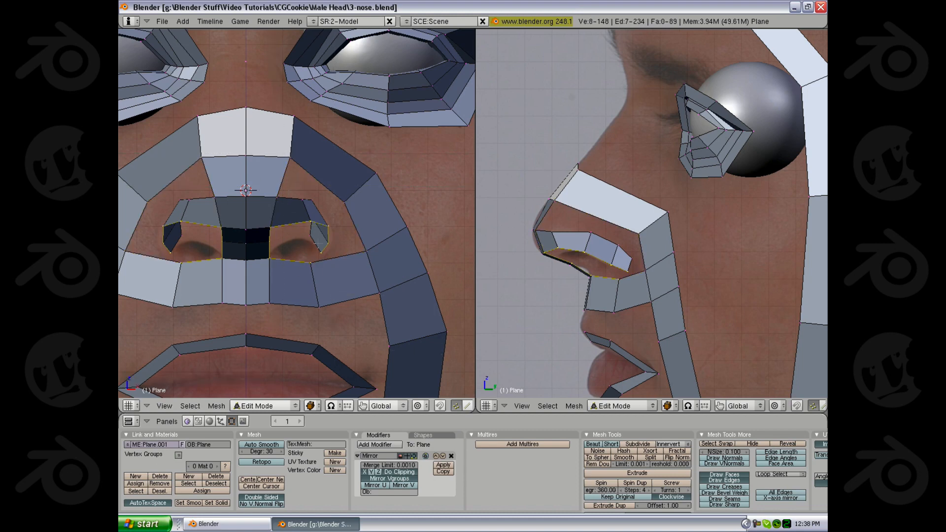
key("a")
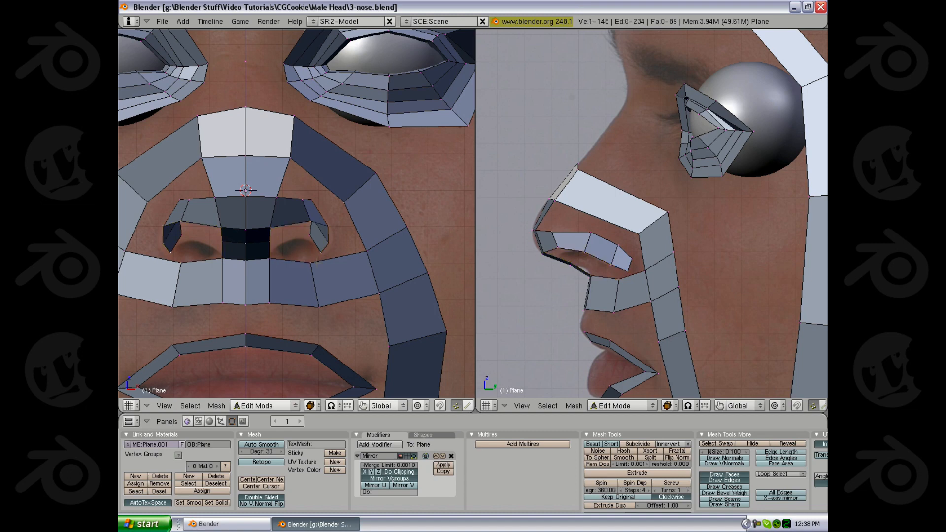
Move the lower end vertex of the nostril strip to line up with the strip below the nose in the side view.
scroll(613, 291, "up", 2)
right_click(614, 290)
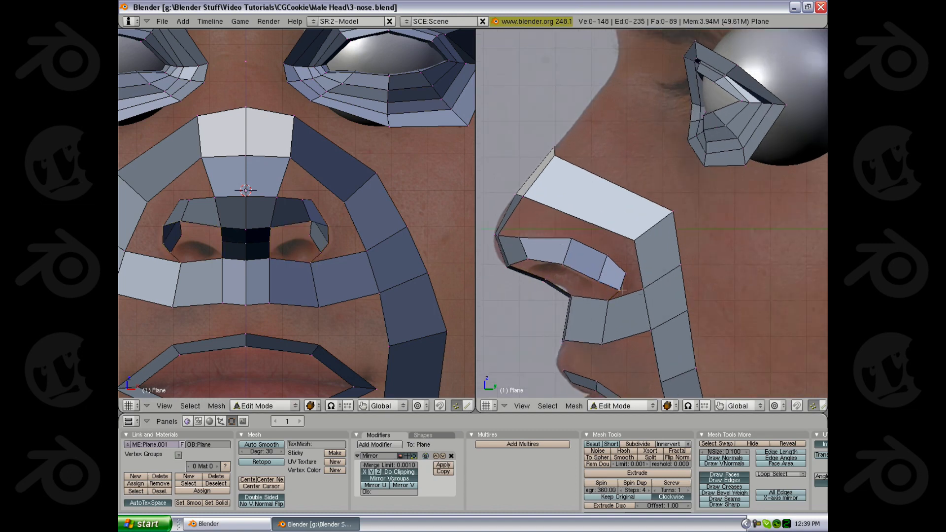
key("g")
left_click(614, 291)
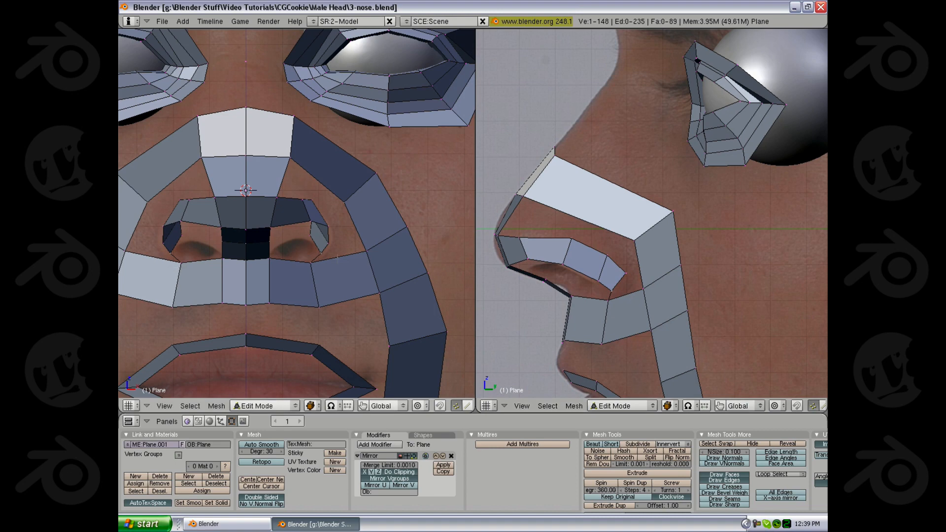
Merge the nostril strip's lower end vertex with the nearby upper vertex of the strip below the nose, At Center.
scroll(342, 269, "up", 1)
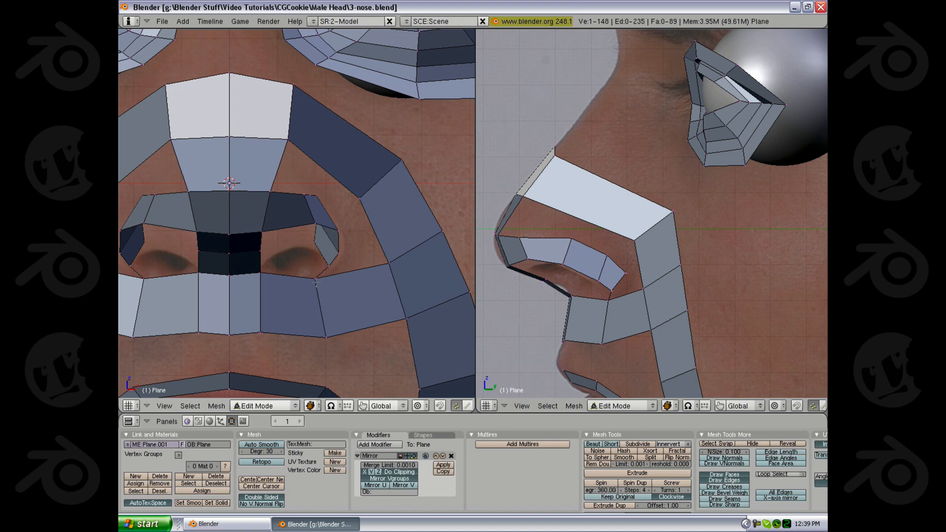
key("w")
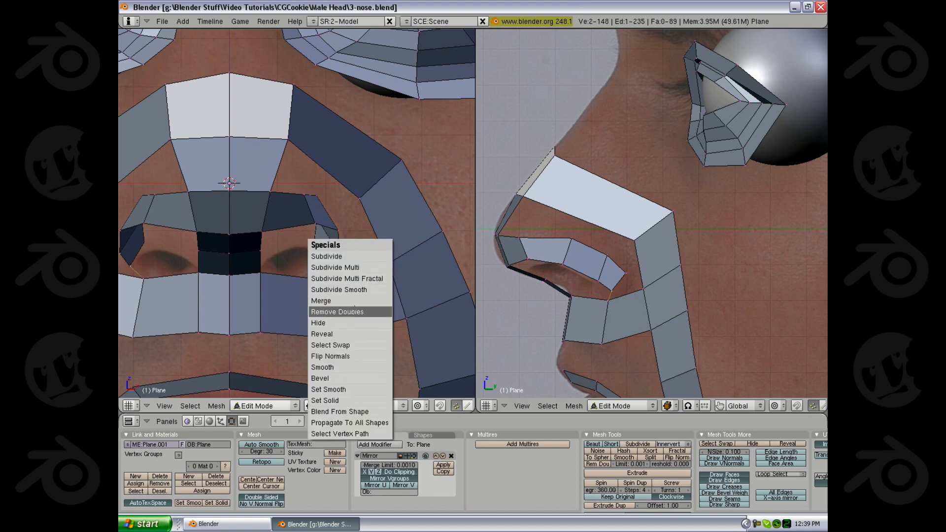
left_click(340, 300)
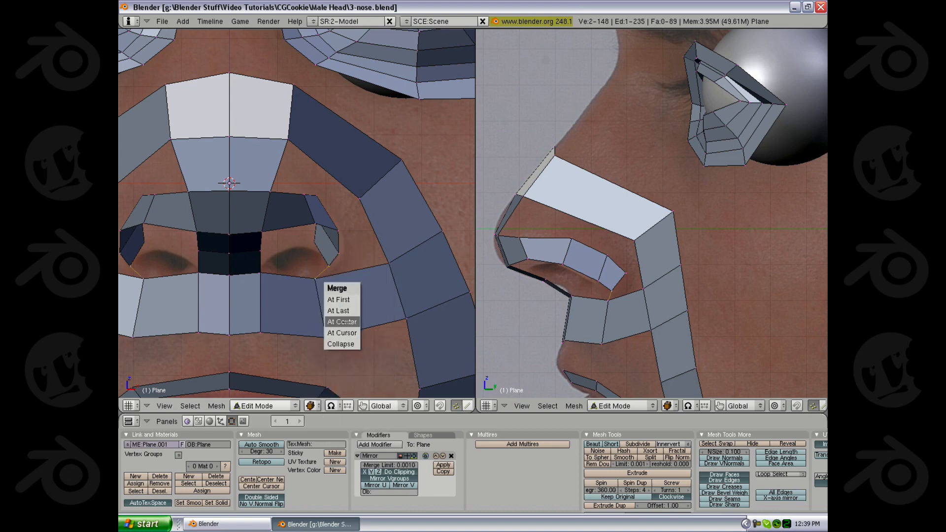
left_click(346, 321)
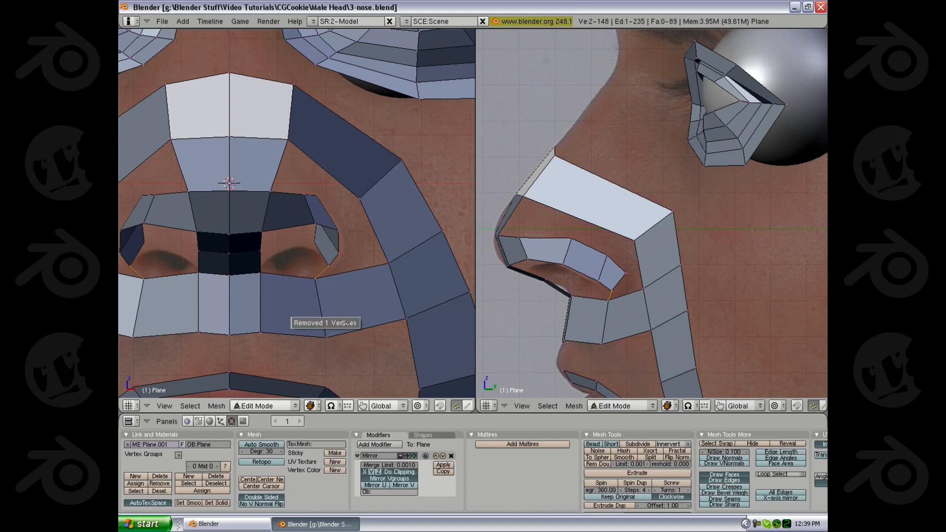
Move the merged nostril vertex outward along the strip below the nose, and select the edge loop around the nostril opening.
key("g")
left_click(333, 297)
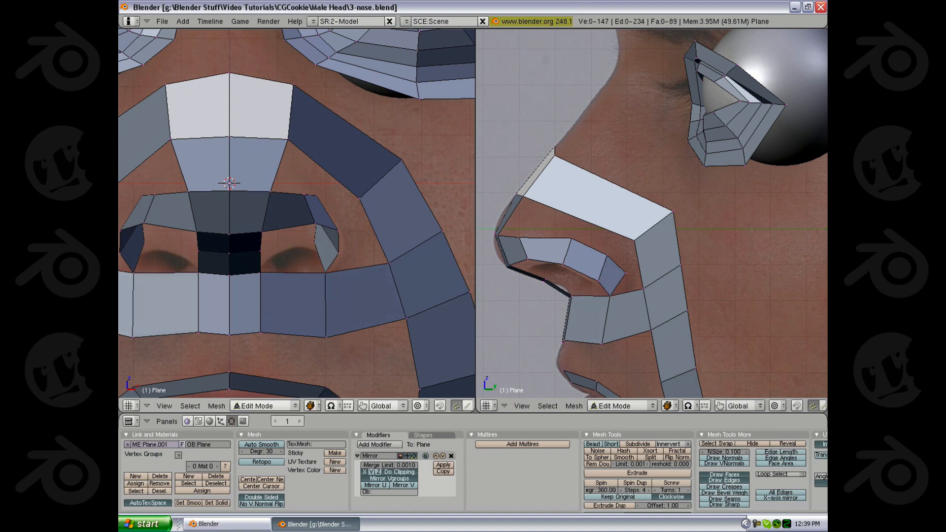
right_click(291, 229, "alt")
middle_click_drag(371, 252, 440, 220)
key("KP_1")
middle_click_drag(653, 303, 710, 340, "ctrl")
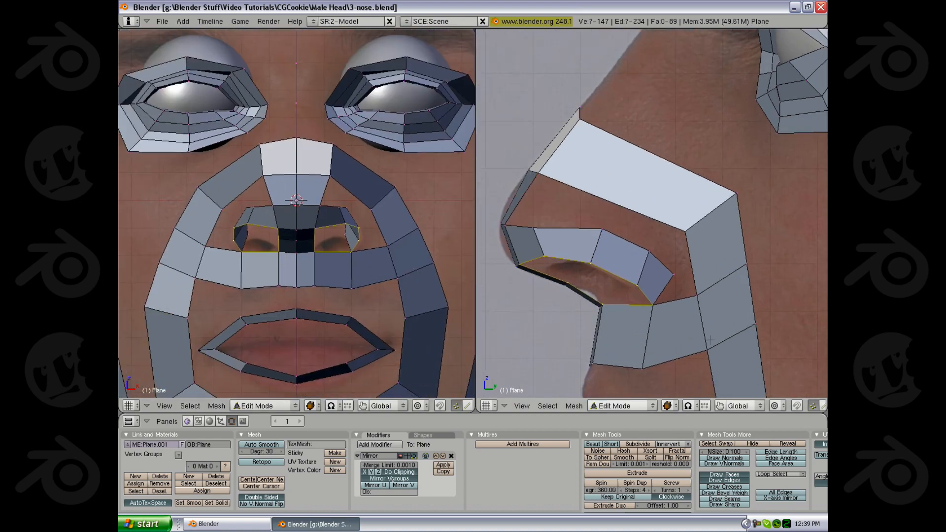
Extrude the nostril loop, scale the new ring inward, and position it over the reference nostril in the side and front views.
key("e")
left_click(709, 340)
key("s")
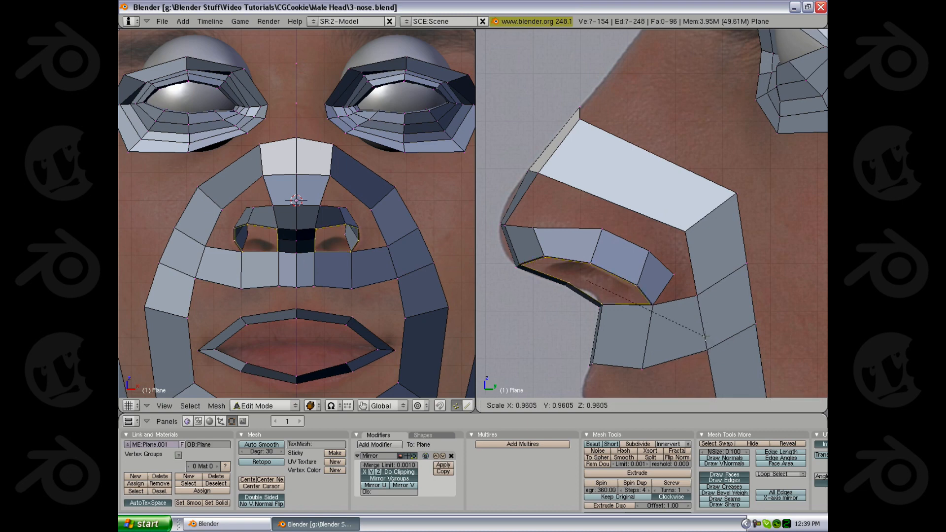
left_click(676, 315)
key("g")
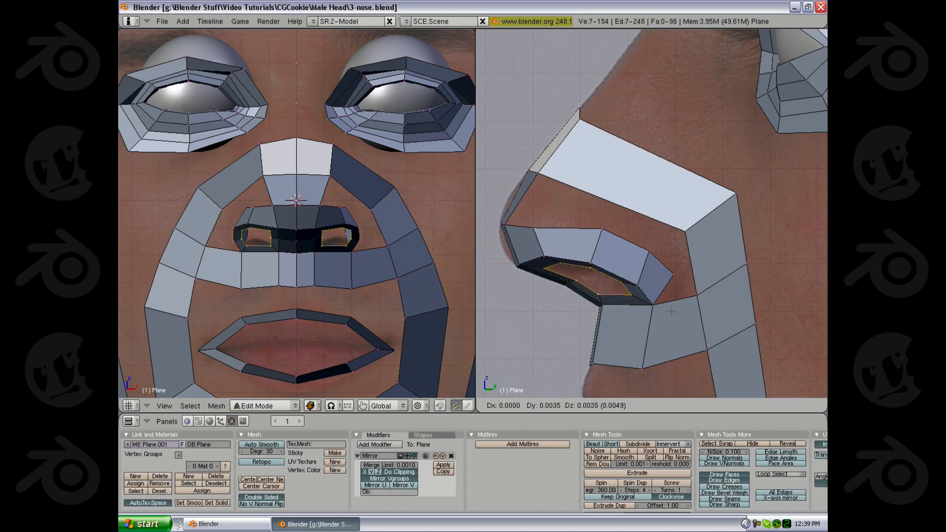
left_click(672, 312)
key("z")
scroll(389, 292, "up", 2)
key("g")
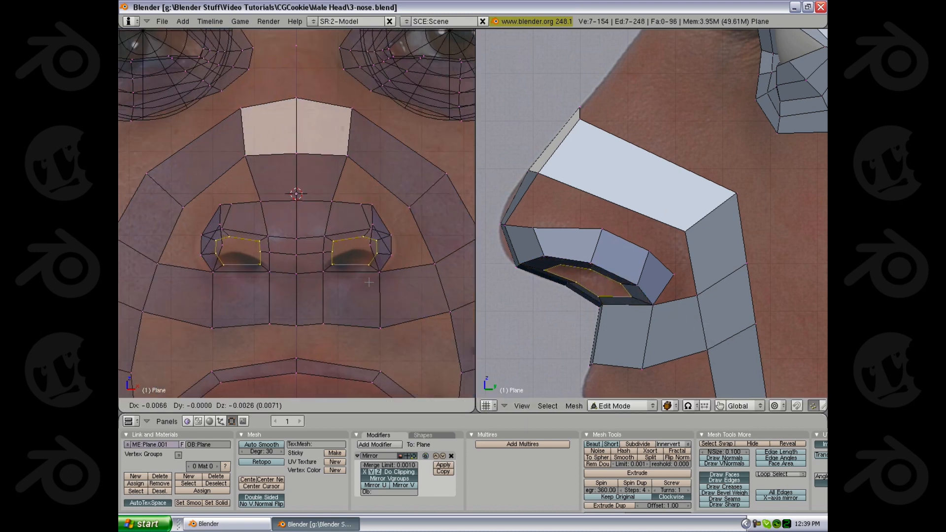
left_click(388, 296)
Extrude a second, smaller ring inside the nostril and shift it into place in both the front and side views.
key("z")
key("e")
left_click(388, 300)
key("s")
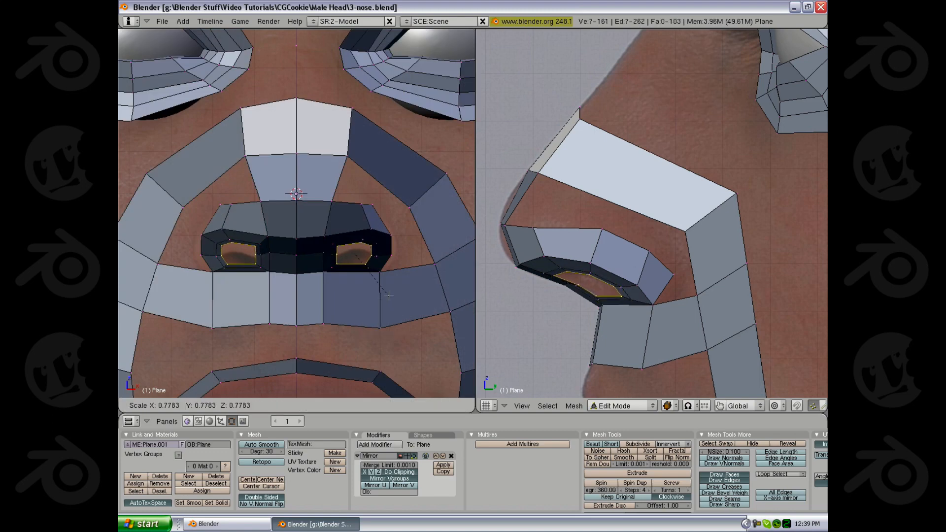
left_click(384, 283)
key("g")
left_click(387, 285)
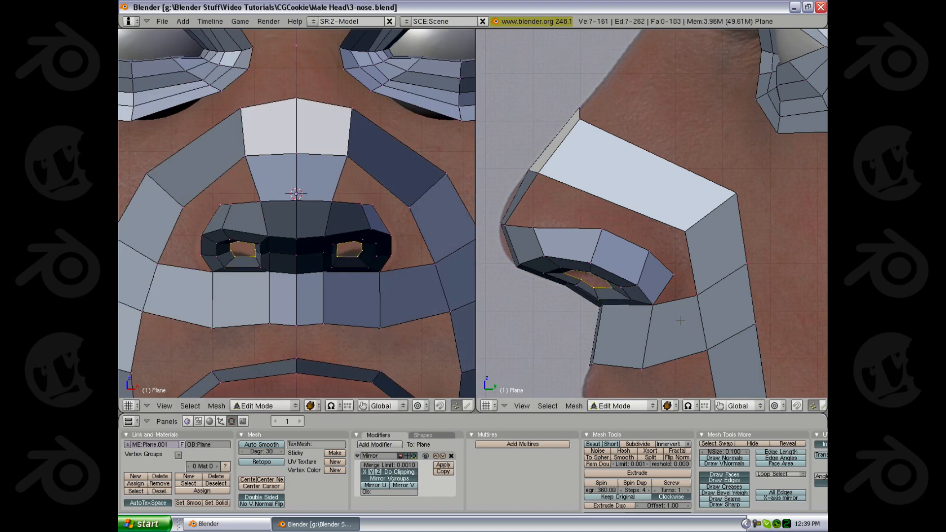
key("g")
left_click(683, 316)
Extrude the inner nostril ring once more up into the nose and align it sideways in the front view.
key("e")
left_click(683, 318)
left_click(686, 310)
key("z")
key("g")
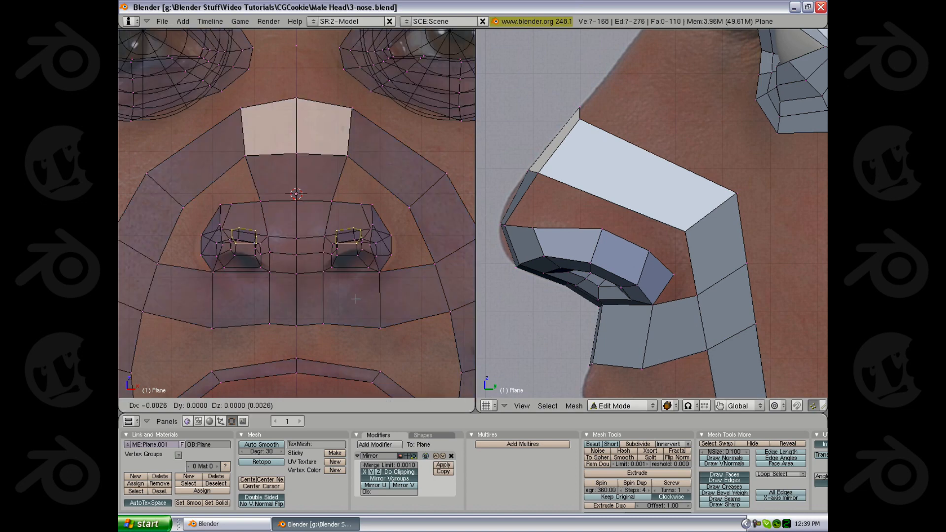
left_click(359, 297)
Examine the nostril cavities in Object Mode from below and from the front.
key("z")
scroll(364, 297, "up", 2)
key("Tab")
middle_click_drag(364, 296, 338, 251)
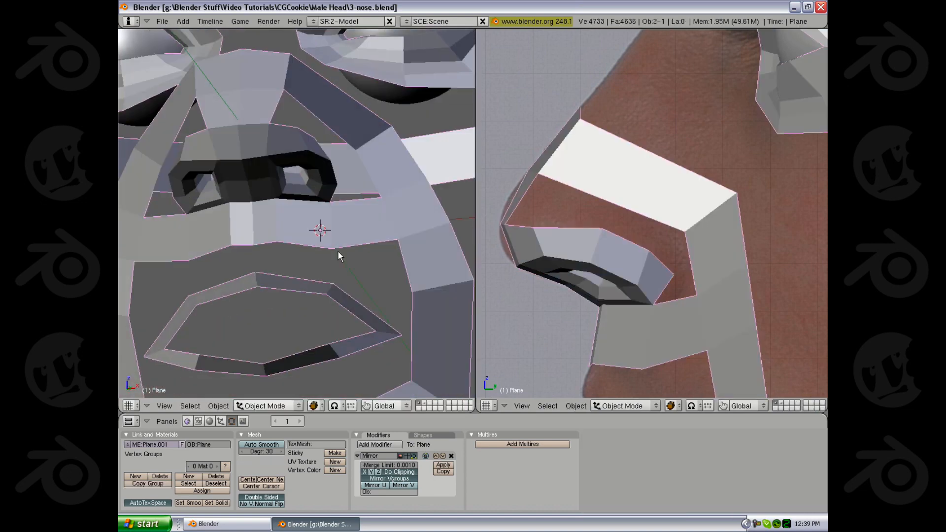
scroll(337, 250, "down", 5)
middle_click_drag(320, 217, 305, 147)
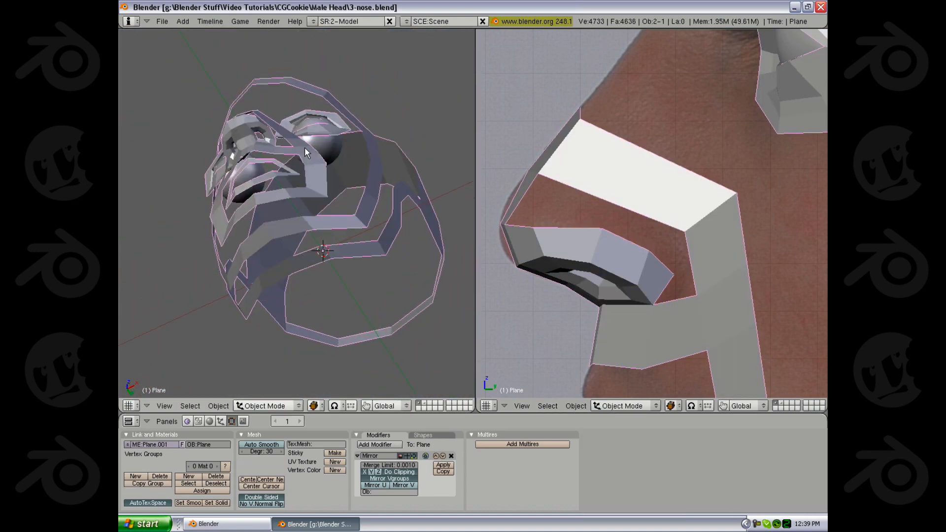
key("KP_1")
scroll(315, 259, "up", 4)
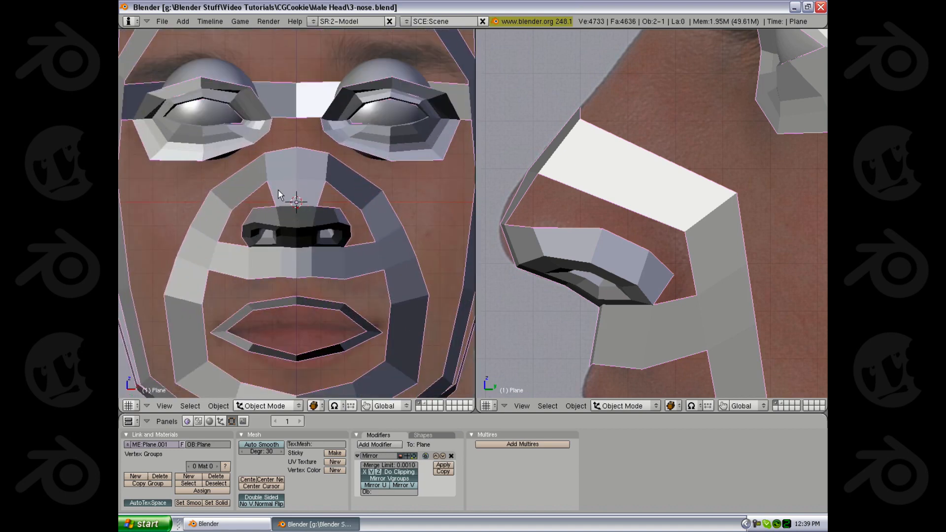
Move the nostril's inner rim vertices and the adjoining corner of the strip below the nose toward the centre line in wireframe.
key("Tab")
scroll(316, 259, "up", 2)
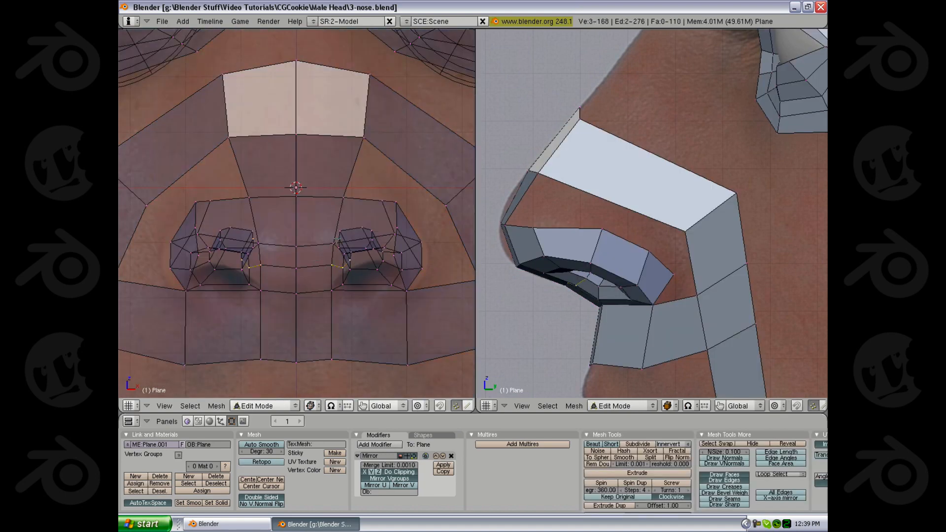
right_click(337, 240, "shift")
key("g")
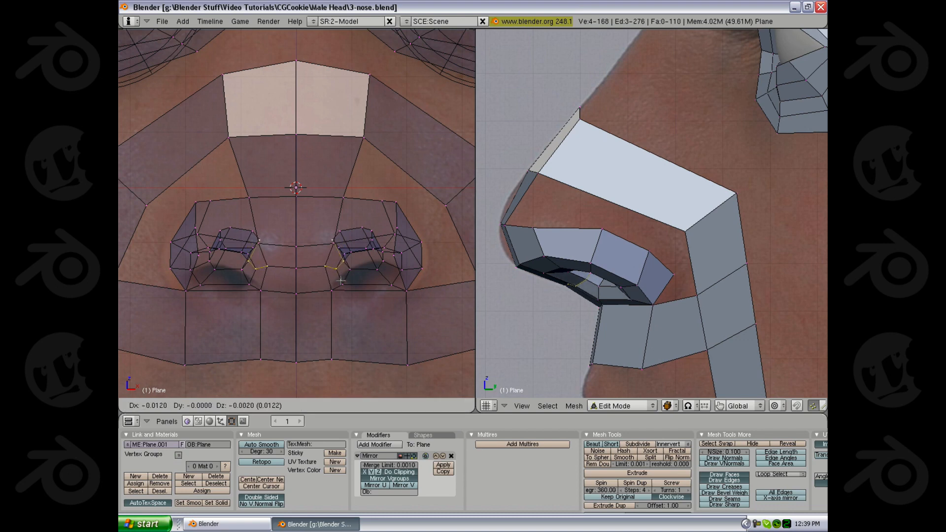
left_click(332, 290)
key("a")
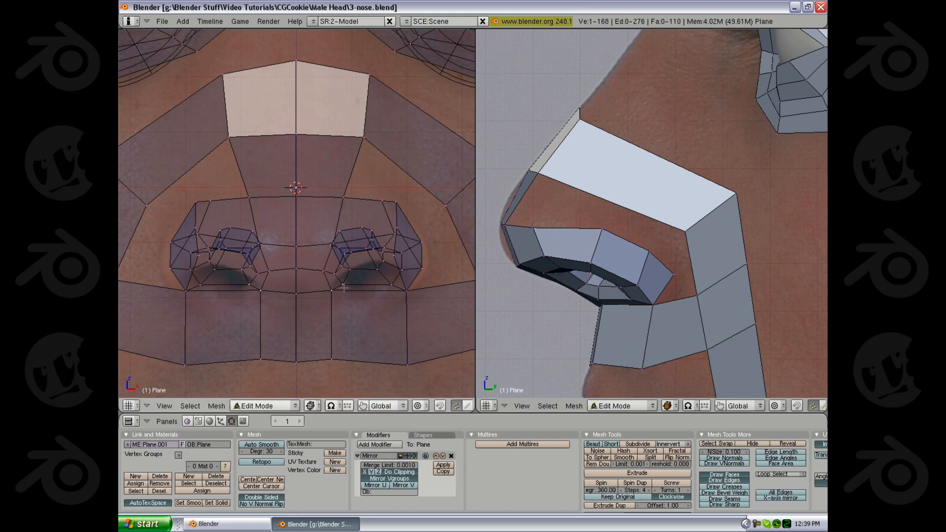
key("g")
left_click(330, 259)
key("a")
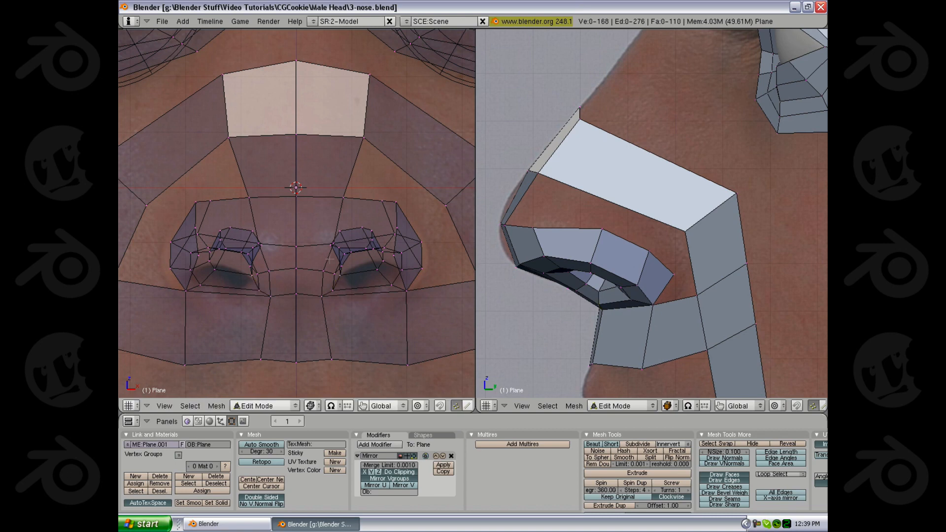
Adjust the vertices between the nostril and the nose's centre line from an angled view underneath the nose.
middle_click_drag(338, 263, 317, 199)
key("g")
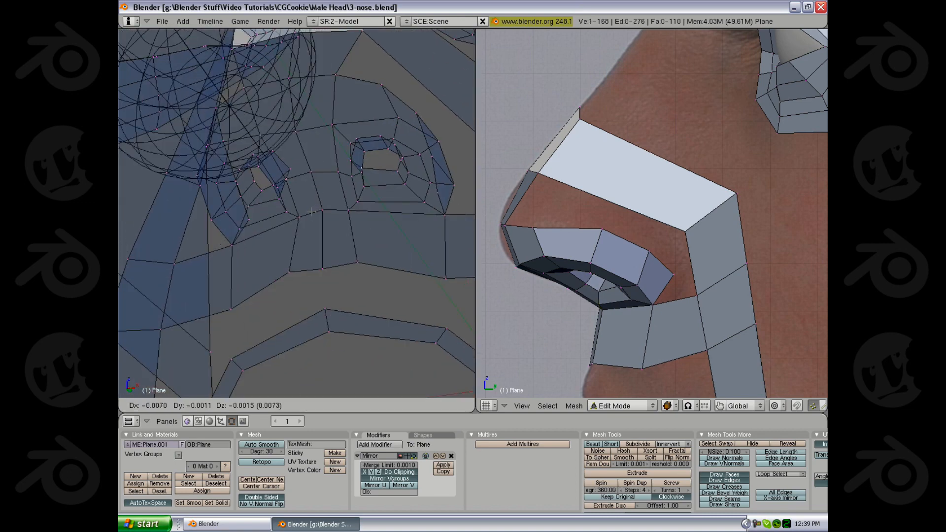
left_click(315, 201)
key("g")
left_click(353, 158)
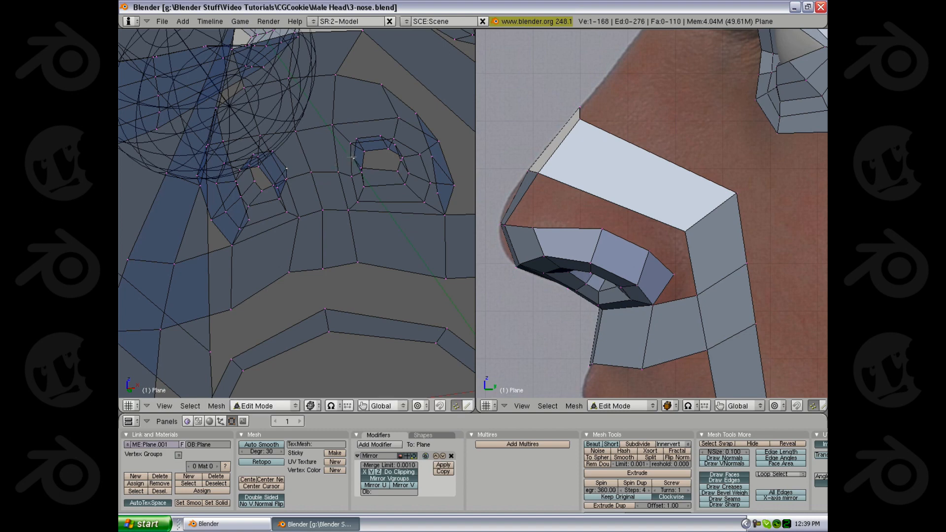
Examine the nostril shape against the front reference photo in shaded and wireframe display.
key("KP_1")
scroll(365, 226, "down", 2)
key("z")
middle_click_drag(366, 232, 324, 137, "shift")
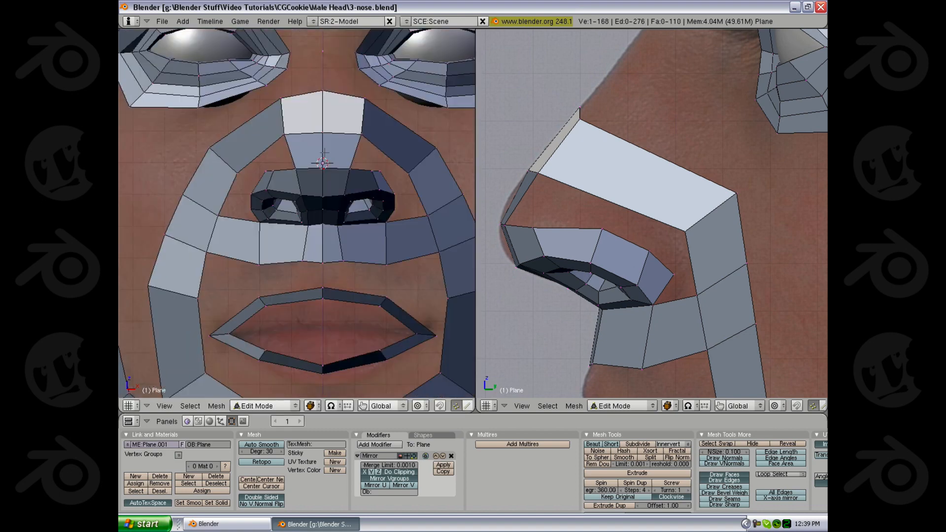
scroll(394, 216, "up", 2)
key("z")
middle_click_drag(413, 219, 388, 226, "shift")
scroll(389, 227, "up", 2)
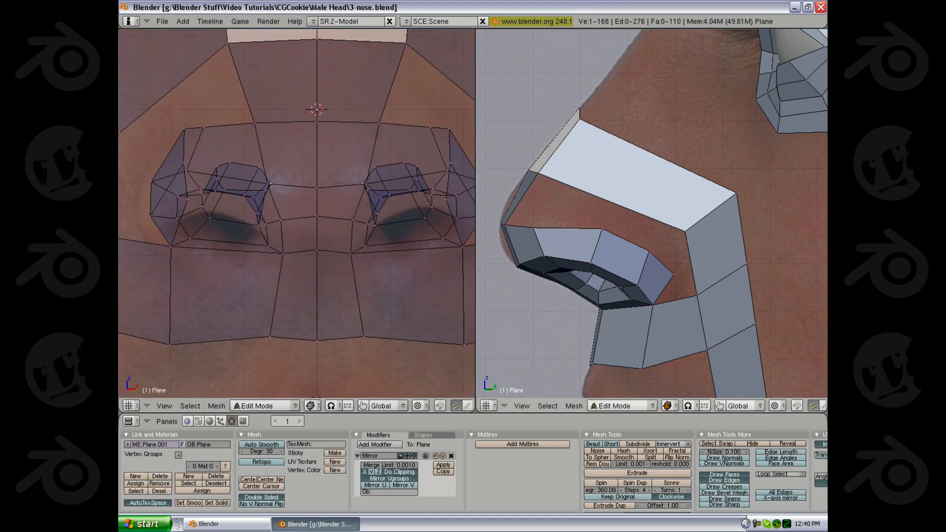
Lower the vertex where the rear of the nostril meets the strip below the nose in the side view.
middle_click_drag(641, 303, 641, 264, "shift")
key("z")
right_click(654, 270)
key("z")
key("g")
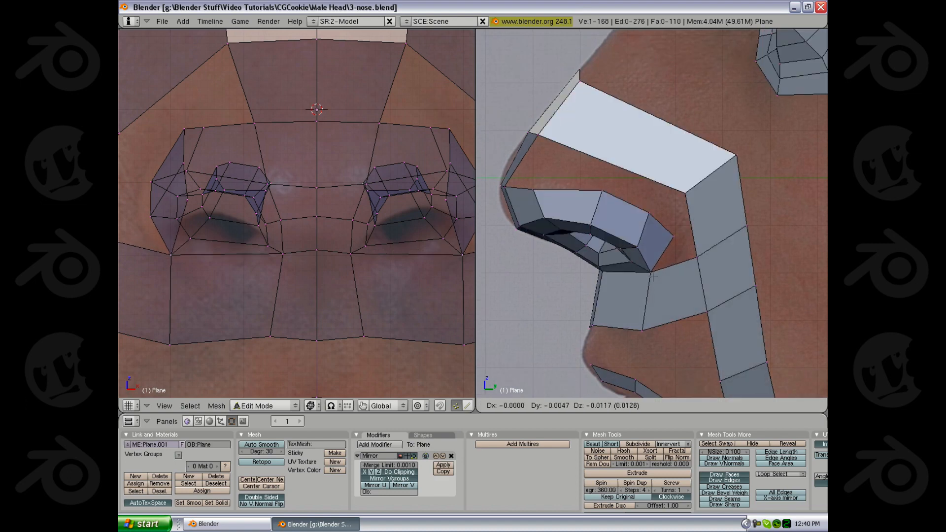
left_click(652, 277)
Move the rear inner rim vertices of the nostril in the wireframe side view to even out the ring.
key("z")
key("g")
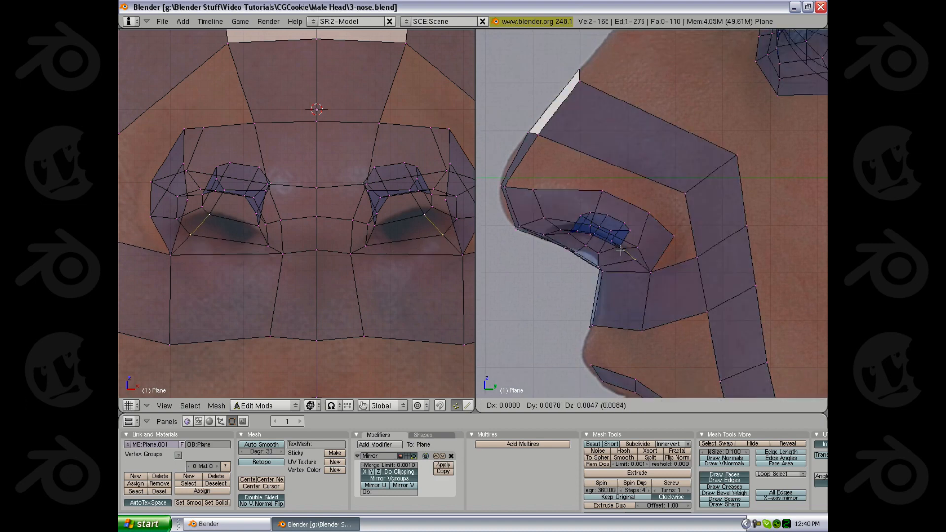
left_click(622, 249)
right_click(623, 247)
key("z")
key("z")
key("g")
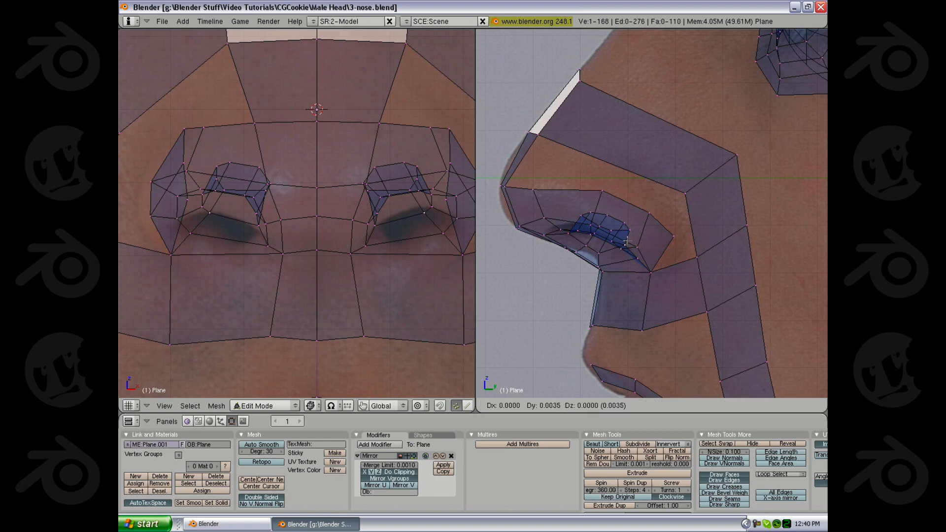
left_click(618, 251)
Move the two lower rim vertices above the nose-lip corner up and back in the side view.
right_click(598, 267)
right_click(599, 253, "shift")
key("g")
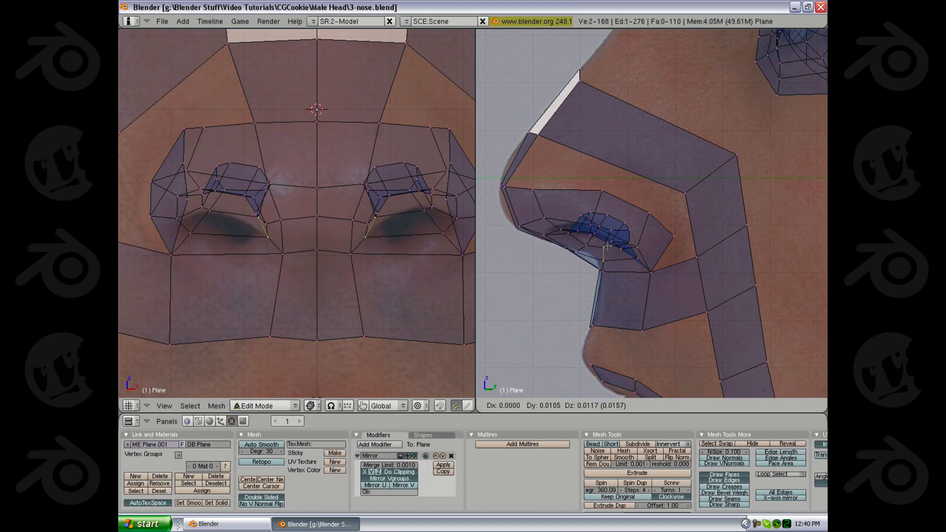
left_click(605, 249)
key("z")
key("g")
right_click(602, 261)
key("z")
Lower the two centre-line vertices of the strip between the nostrils in the front view.
key("Tab")
scroll(361, 271, "down", 6)
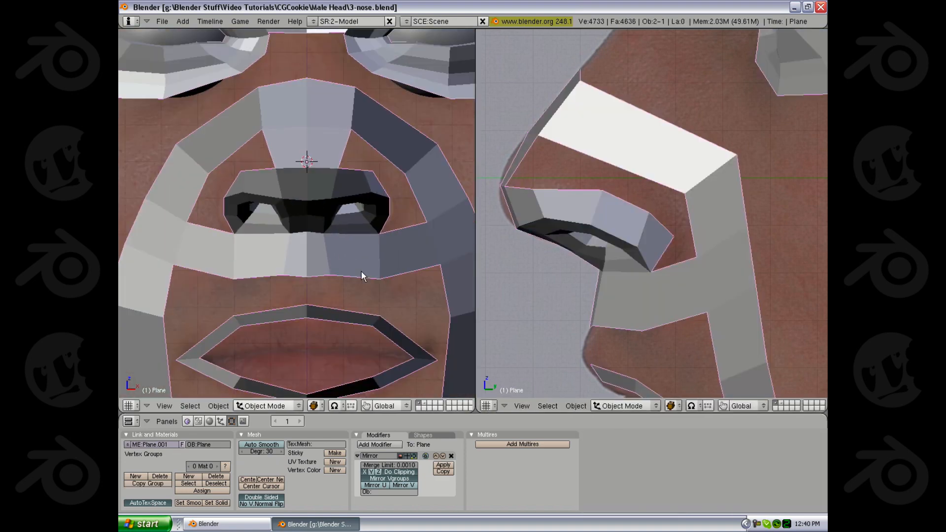
scroll(345, 251, "up", 3)
key("Tab")
right_click(309, 223)
key("g")
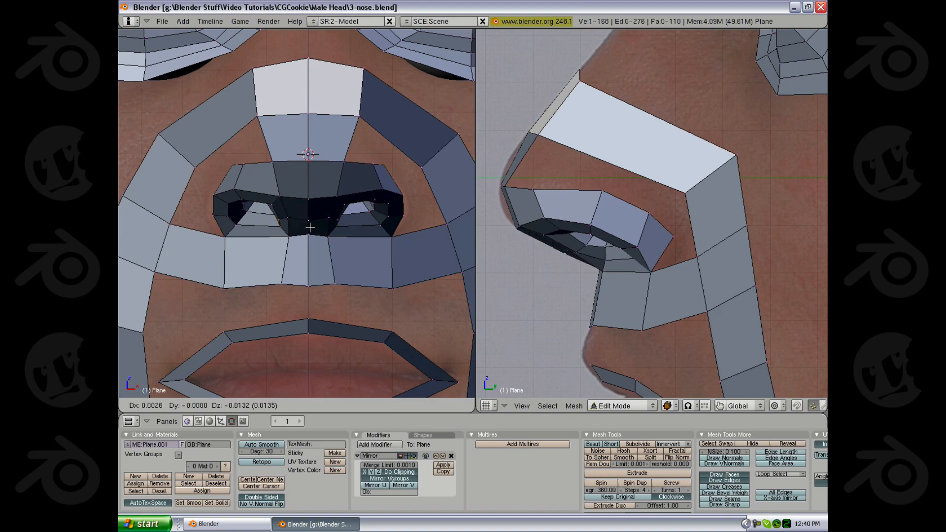
left_click(309, 228)
key("z")
right_click(309, 232)
key("g")
left_click(310, 242)
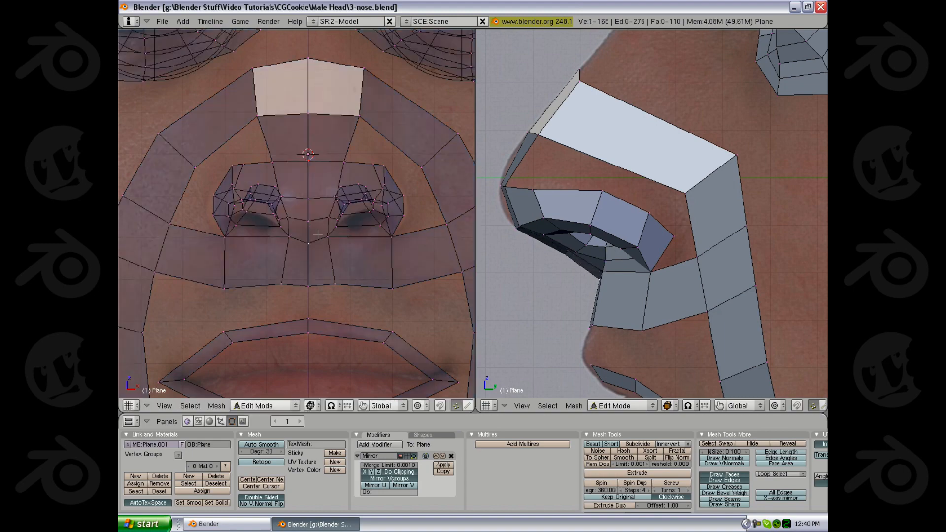
Examine the lowered nose base in Object Mode from an angle, and return to editing in the front view.
key("z")
scroll(311, 239, "down", 3)
middle_click_drag(320, 226, 384, 192)
key("Tab")
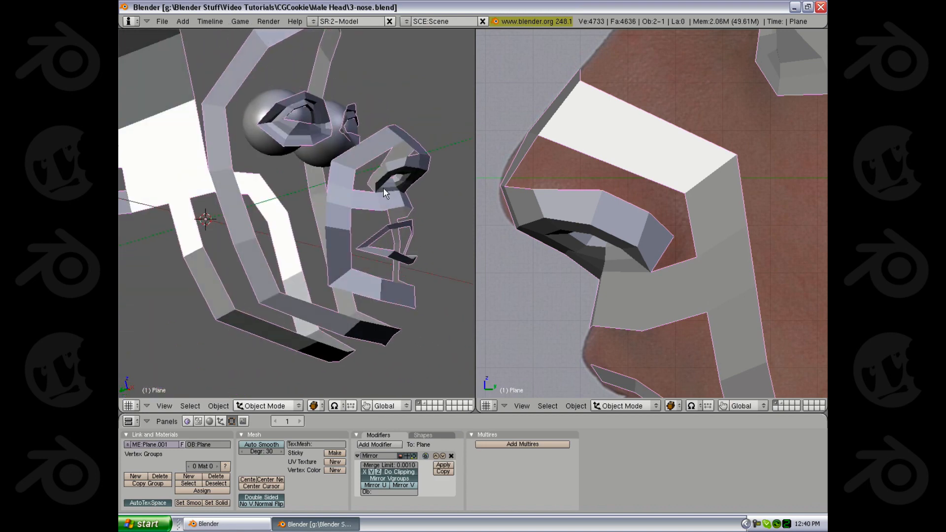
key("KP_1")
scroll(385, 188, "up", 3)
key("Tab")
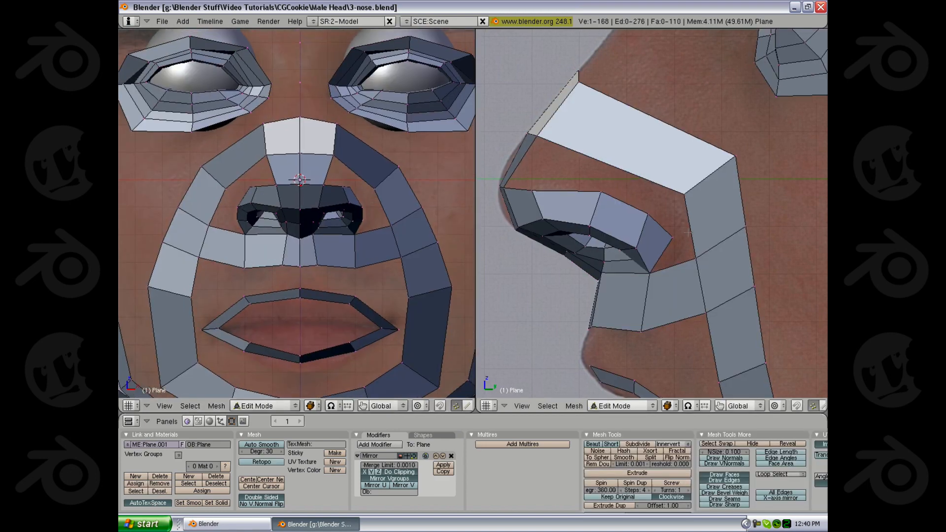
Move the rear and upper vertices of the nostril wing's outer edge forward and up in the wireframe side view.
key("z")
scroll(689, 233, "down", 2)
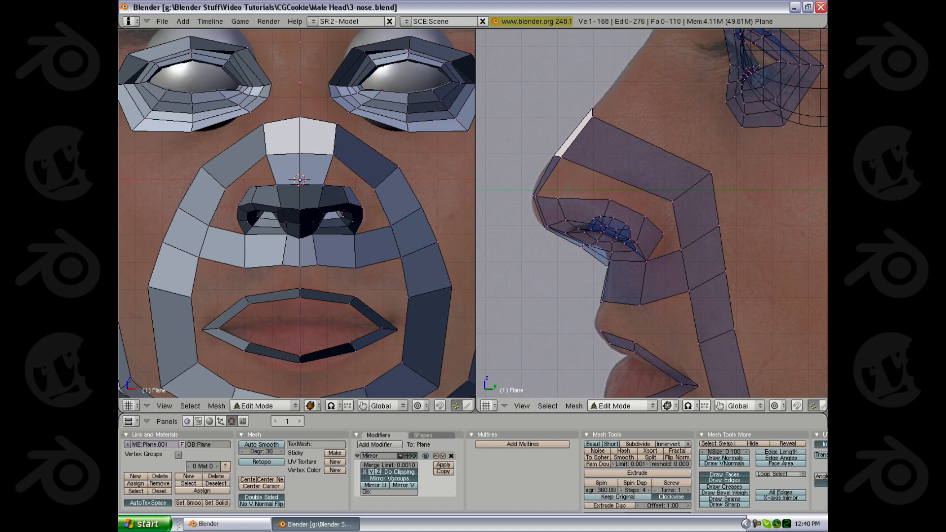
middle_click_drag(708, 268, 664, 229, "shift")
scroll(678, 233, "up", 2)
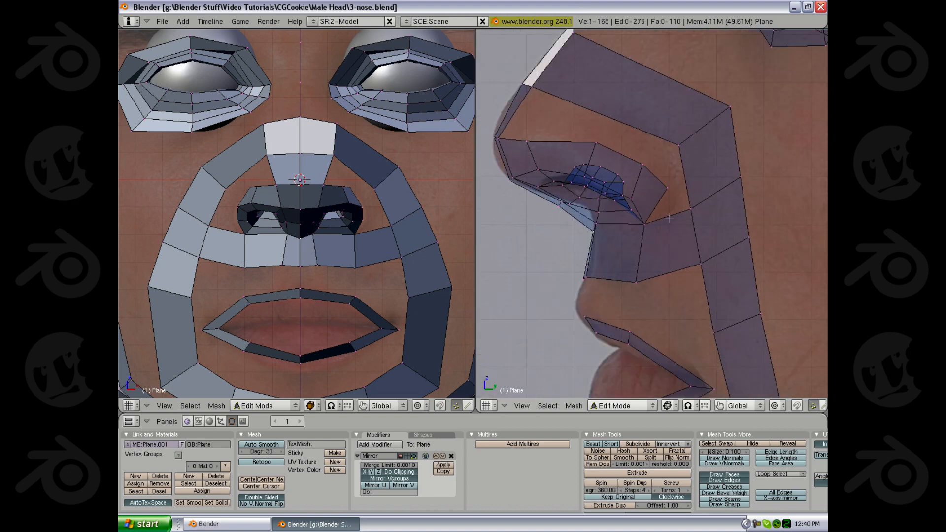
middle_click_drag(458, 188, 312, 256)
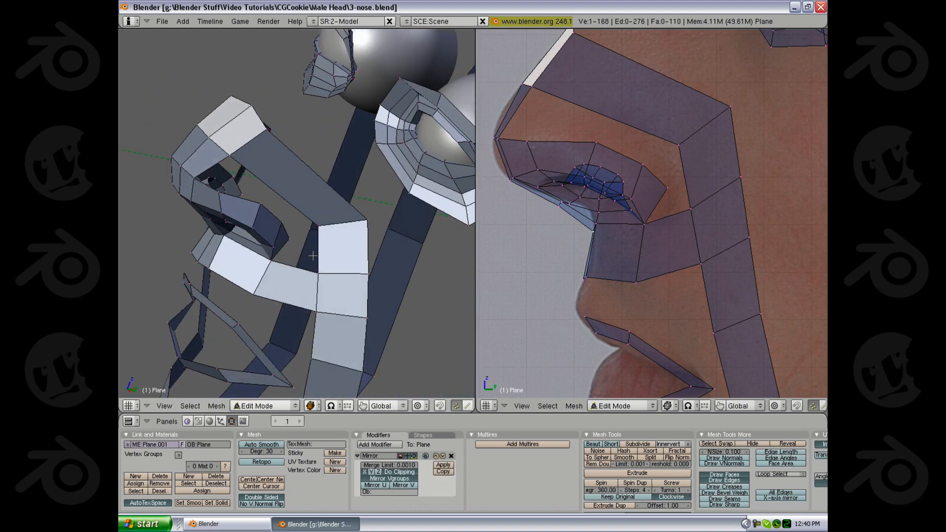
middle_click_drag(652, 206, 651, 221, "shift")
right_click(661, 207)
key("g")
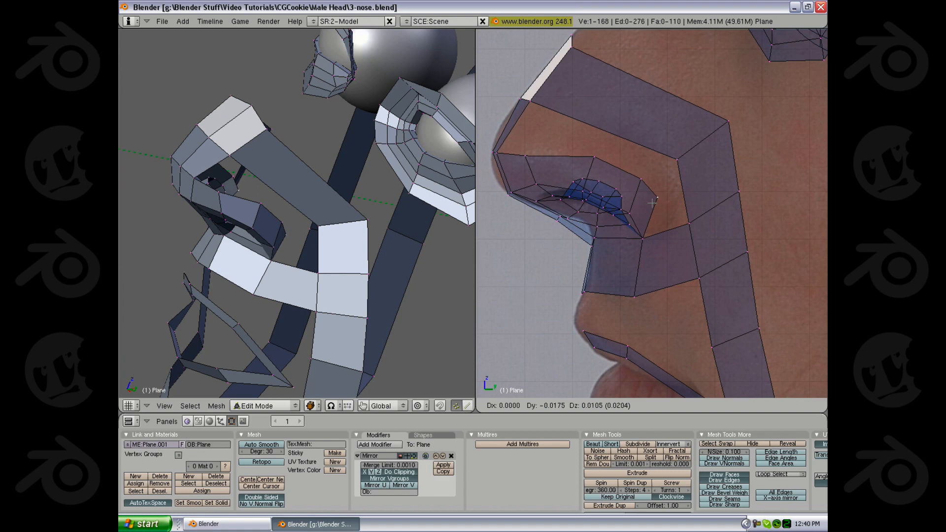
left_click(587, 150)
Extrude the three vertices along the nostril wing's rear upper edge up and back, and scale the new edge larger.
right_click(638, 178, "shift")
right_click(657, 197, "shift")
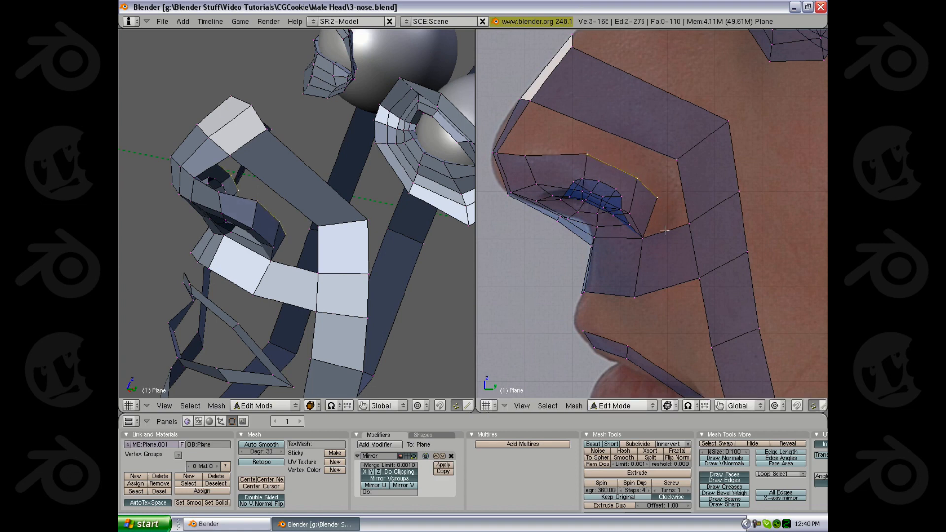
key("e")
left_click(664, 230)
left_click(679, 213)
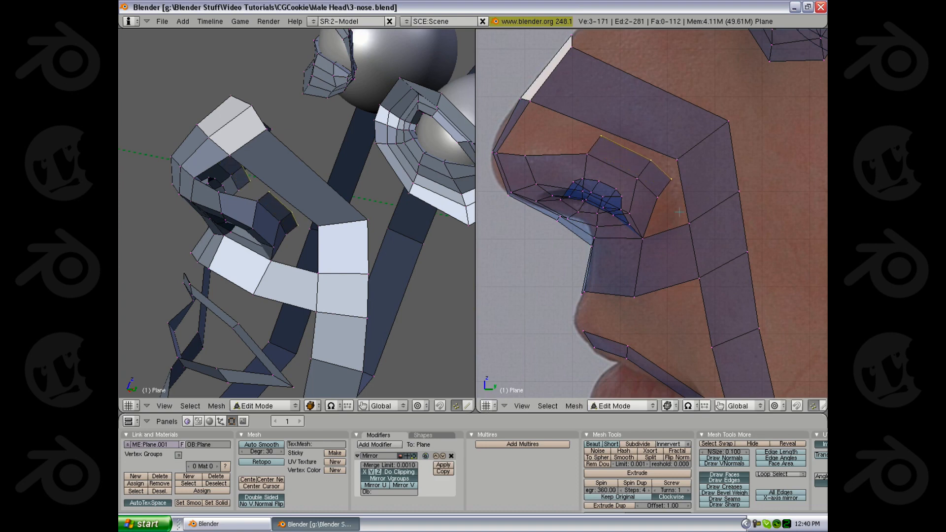
key("s")
left_click(686, 223)
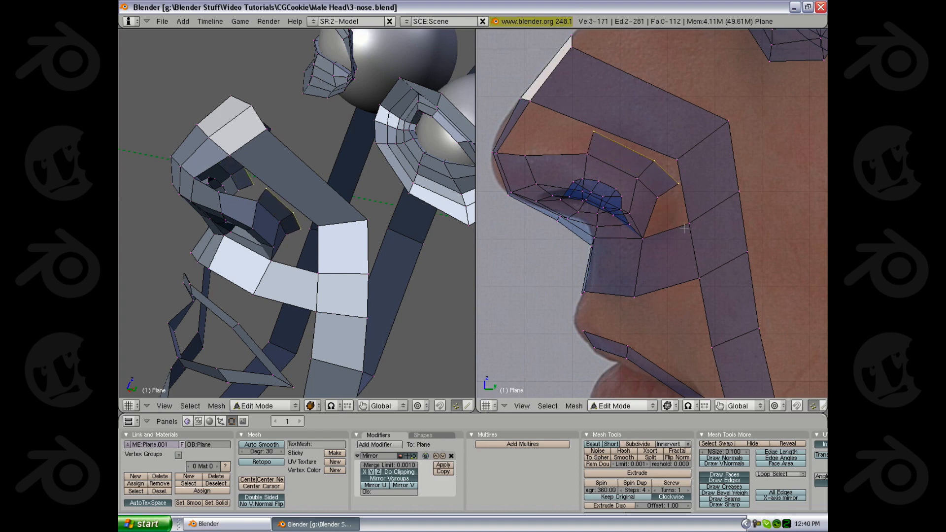
Merge the rear end vertex of the nostril wing's new upper strip with the nearby inner corner vertex of the cheek strip.
right_click(677, 187)
right_click(722, 207, "shift")
key("w")
left_click(697, 208)
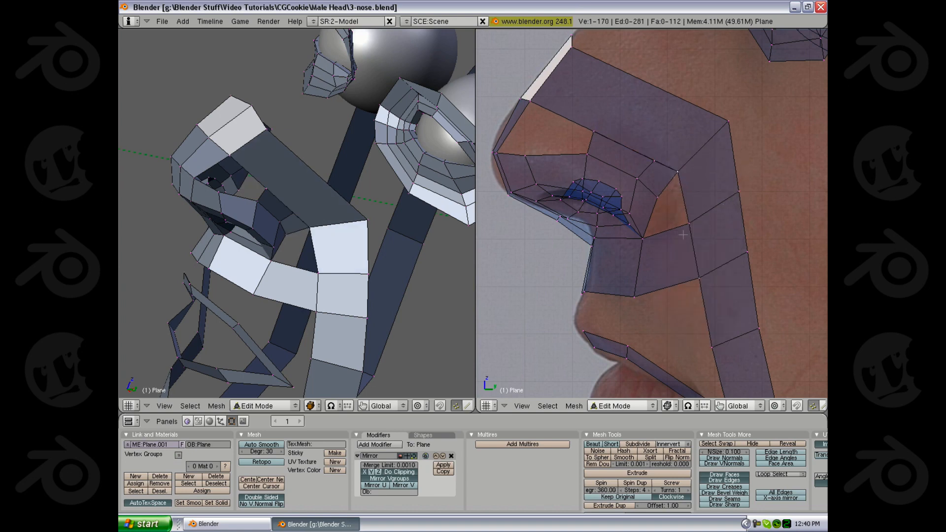
Fill the gap between the rear of the nostril wing and the cheek strip with a four-vertex face.
right_click(654, 199, "shift")
right_click(647, 233, "shift")
right_click(696, 224, "shift")
key("f")
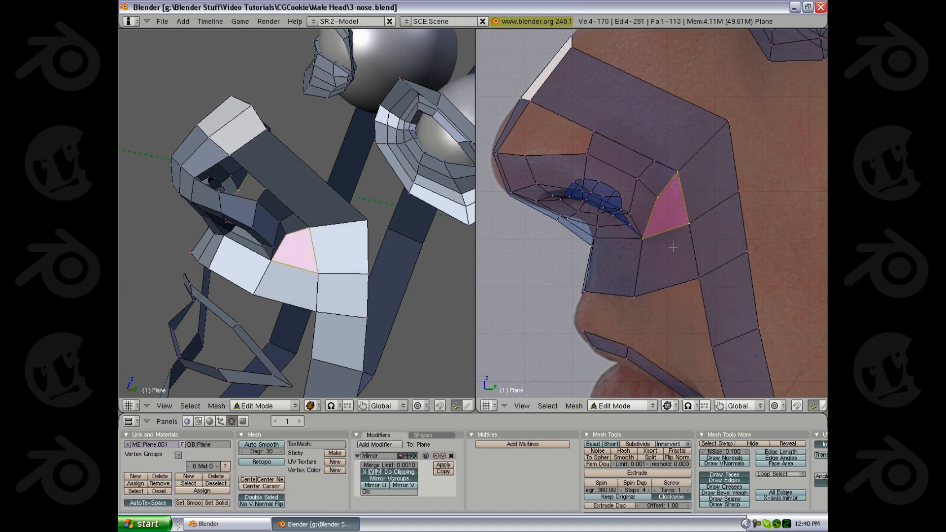
middle_click_drag(668, 245, 716, 245)
key("z")
key("a")
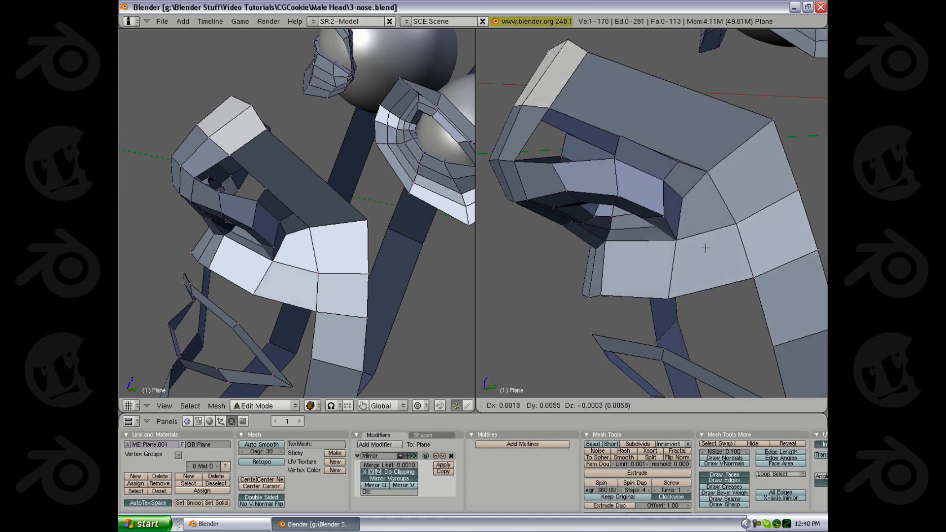
Loop cut the long face along the side of the nose with two cuts in the wireframe side view.
right_click(657, 217)
key("KP_3")
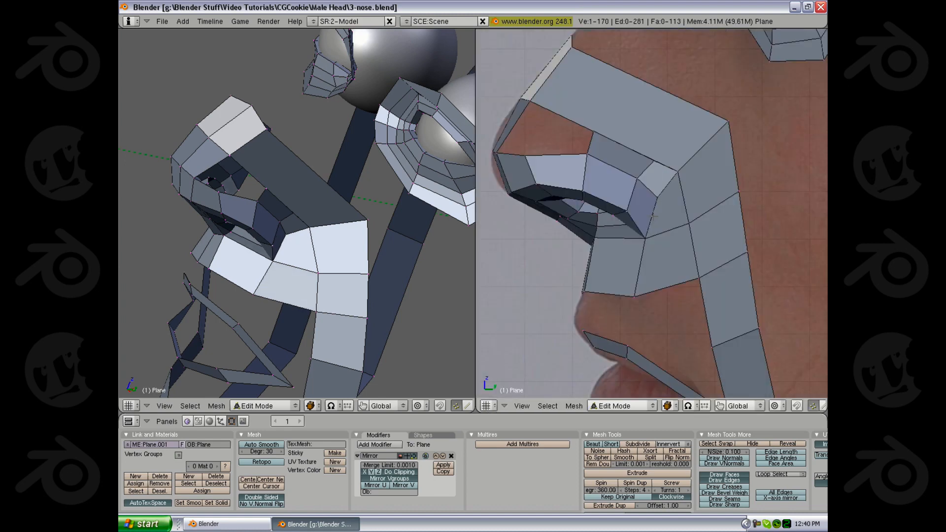
key("z")
scroll(654, 218, "down", 2)
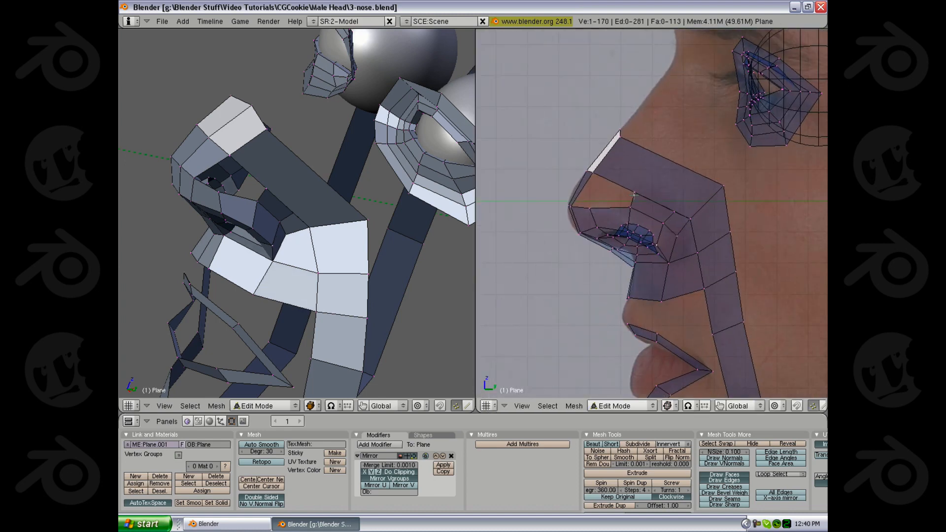
key("ctrl+r")
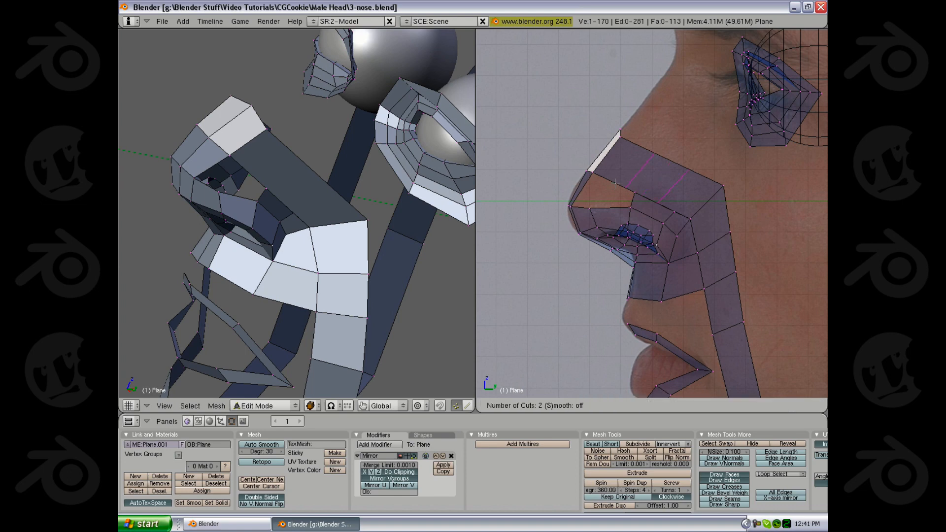
key("Escape")
key("ctrl+r")
left_click(669, 171)
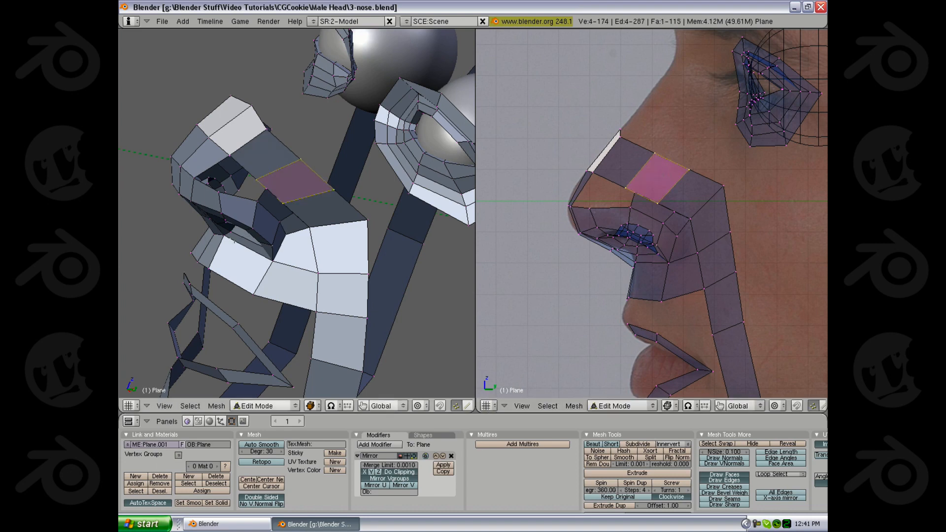
Shift the two newly cut edges on the side of the nose along the X axis.
middle_click_drag(211, 239, 279, 242)
key("g")
key("x")
left_click(281, 246)
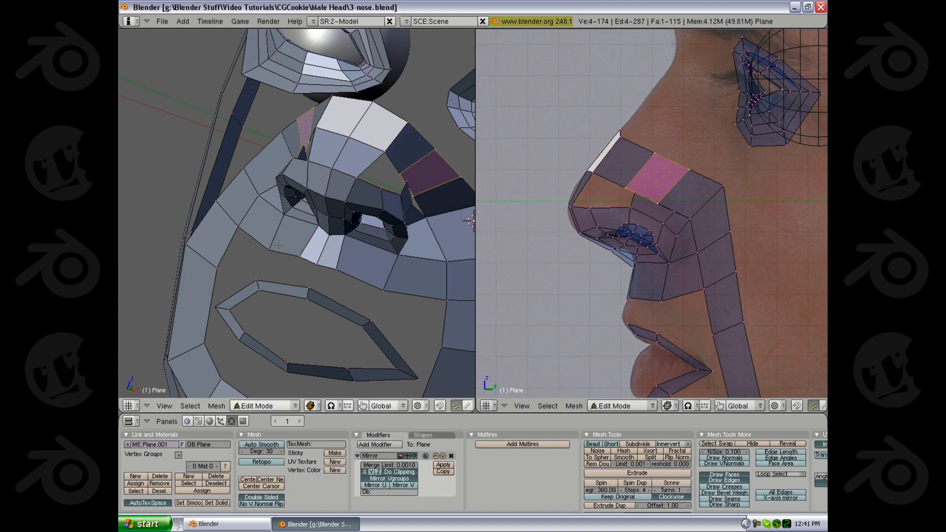
Merge the two upper vertices of the nostril wing strip with the lower vertices of the two new cuts.
right_click(690, 217)
key("g")
left_click(670, 210)
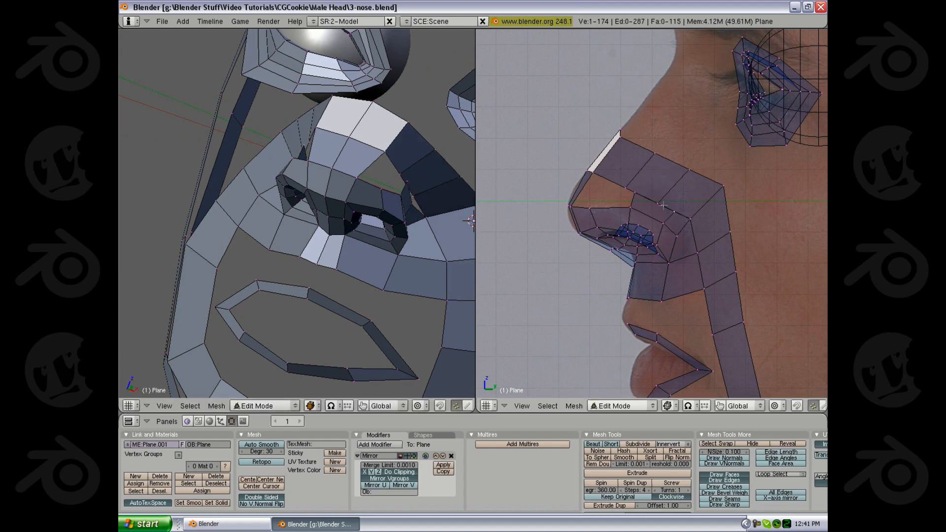
key("w")
left_click(634, 202)
left_click(634, 200)
key("w")
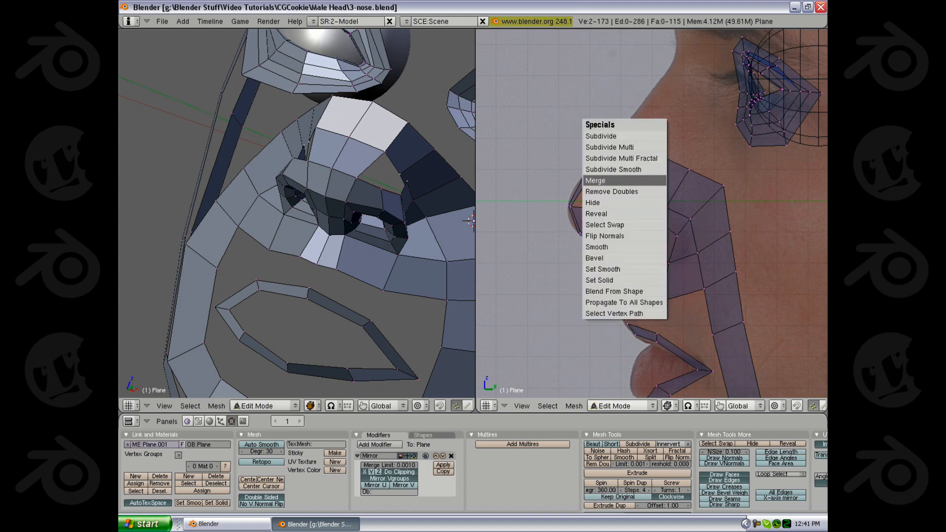
left_click(650, 180)
left_click(649, 180)
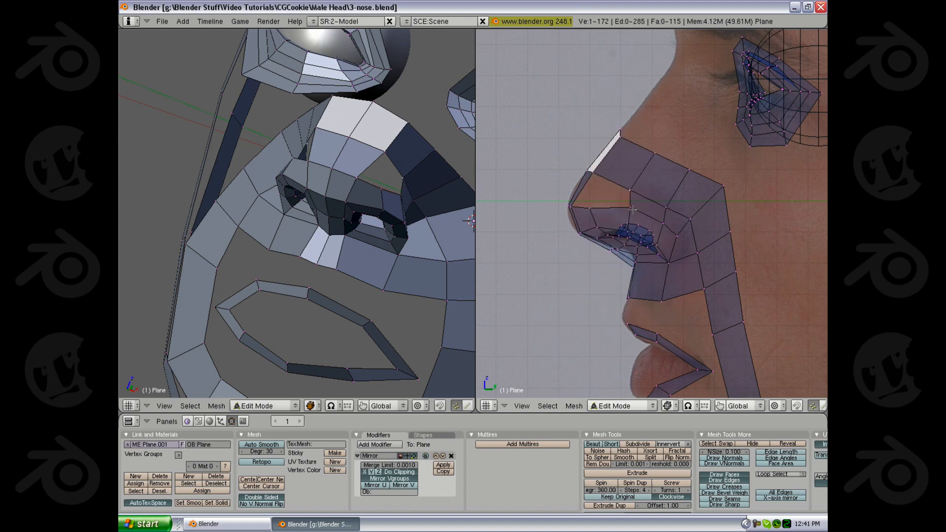
Add a single loop cut through the front face of the nose's side strip, beside the bridge.
mouse_move(606, 209)
middle_mouse_down()
mouse_move(656, 210)
mouse_move(632, 210)
mouse_move(672, 240)
mouse_move(629, 229)
mouse_move(642, 243)
middle_mouse_up()
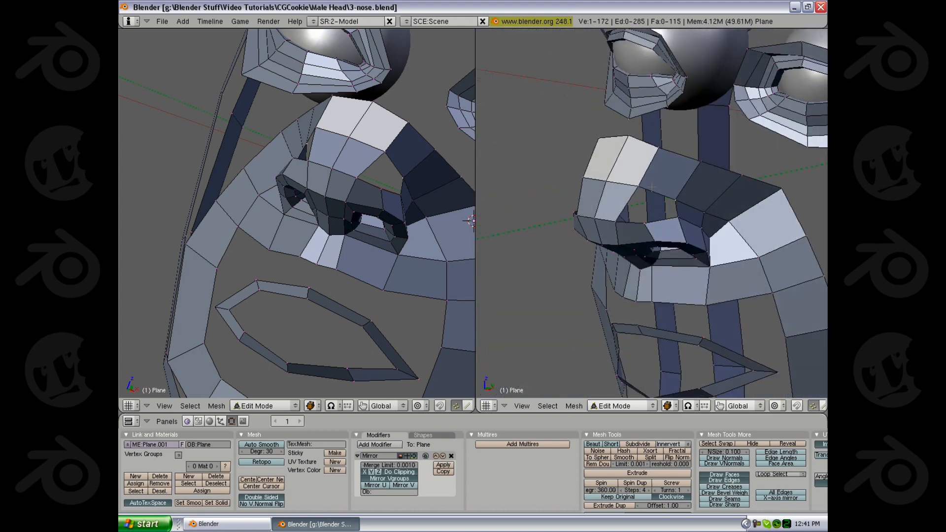
key("KP_3")
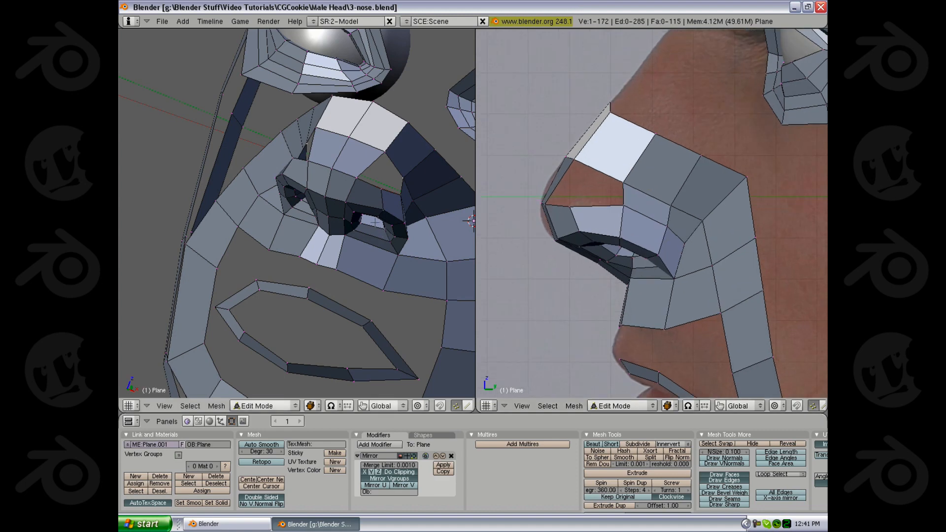
middle_click_drag(362, 223, 353, 218)
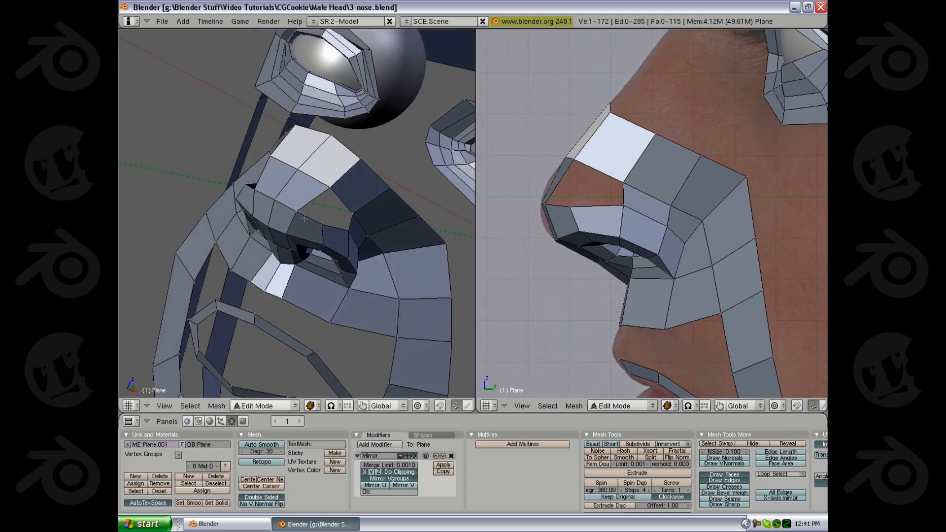
middle_click_drag(668, 207, 688, 223, "shift")
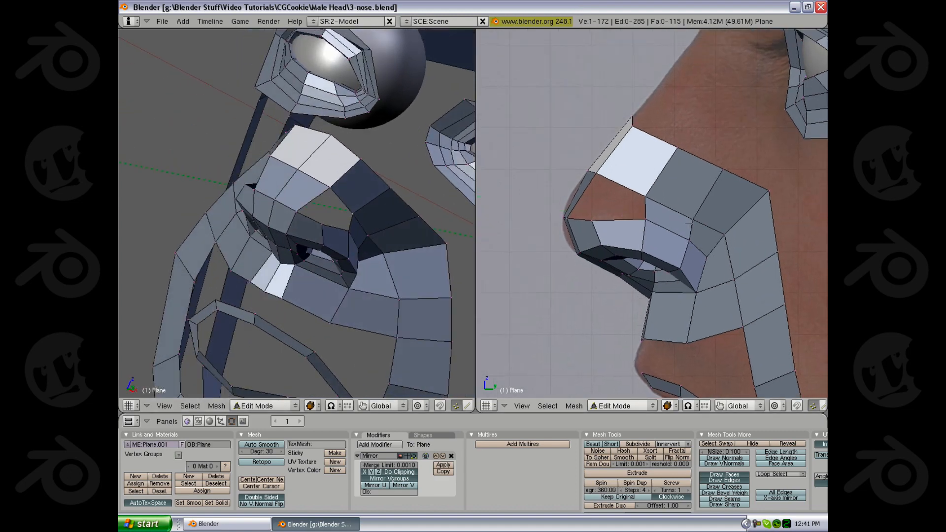
middle_click_drag(629, 180, 623, 184, "shift")
key("ctrl+r")
left_click(623, 183)
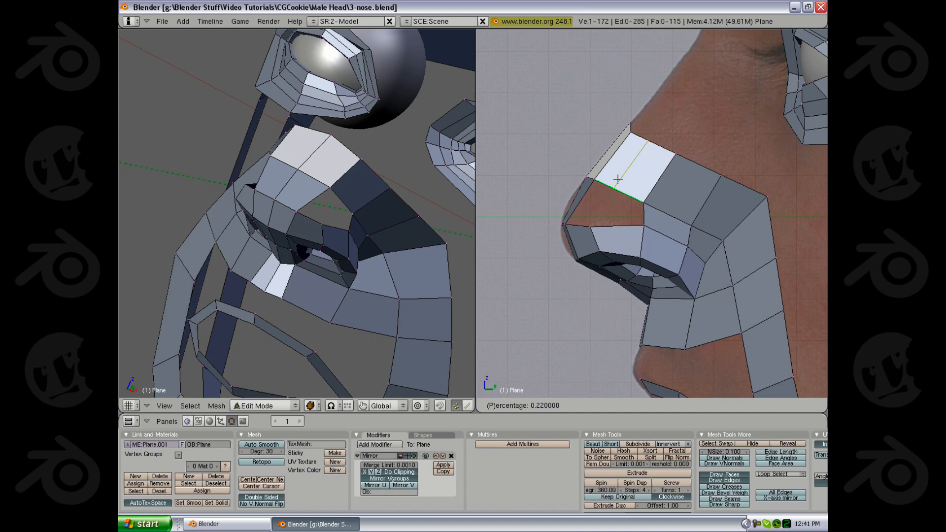
left_click(617, 178)
Fill the rear part of the gap above the nostril with a face reaching up to the new cut.
middle_click_drag(372, 218, 382, 183)
key("g")
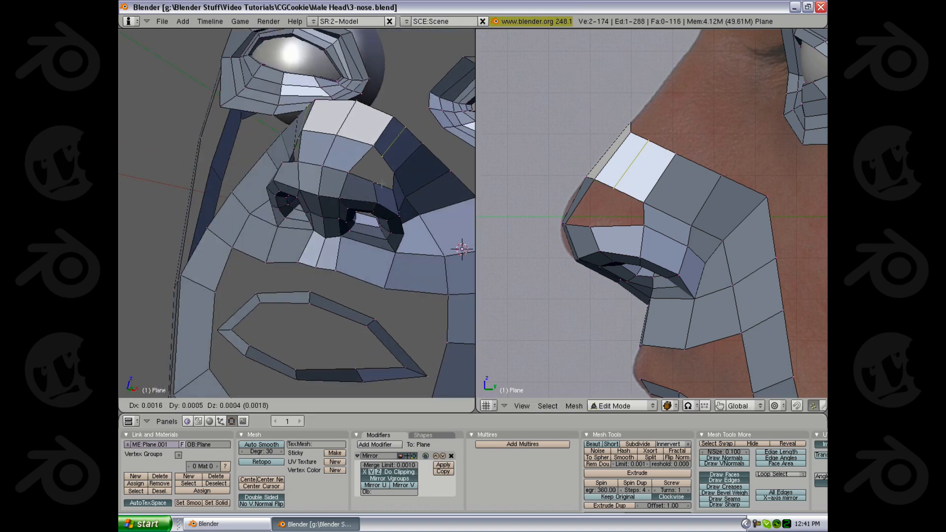
right_click(380, 184)
right_click(378, 169)
right_click(394, 174, "shift")
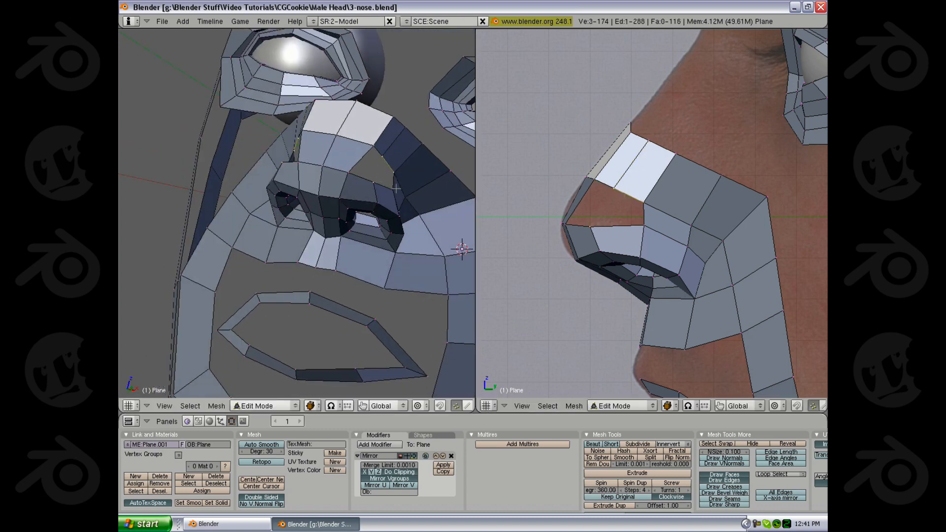
key("f")
key("a")
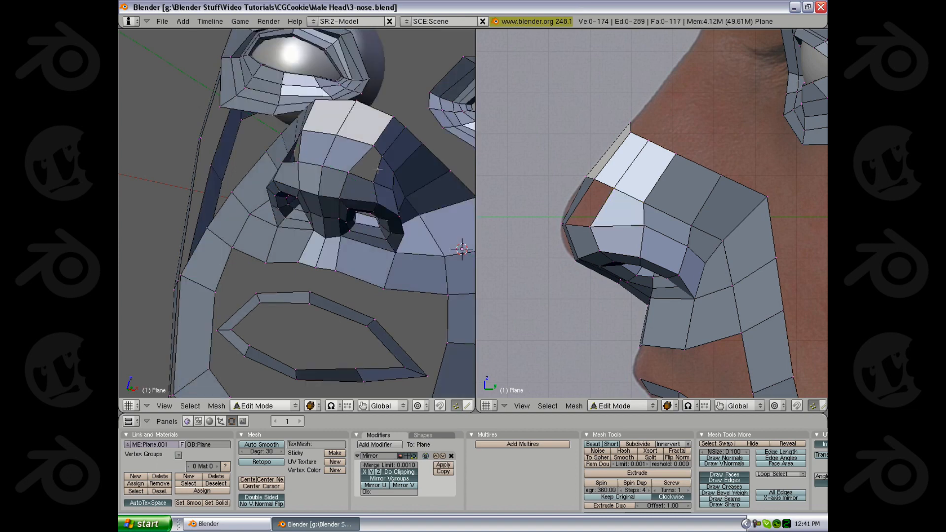
Close the remaining four-vertex gap beside the nose tip with a face.
right_click(378, 169, "alt")
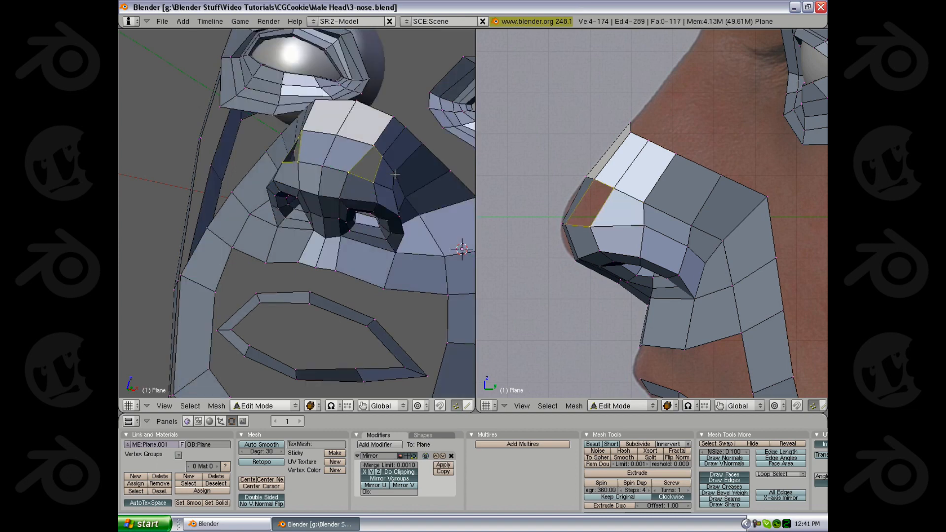
key("a")
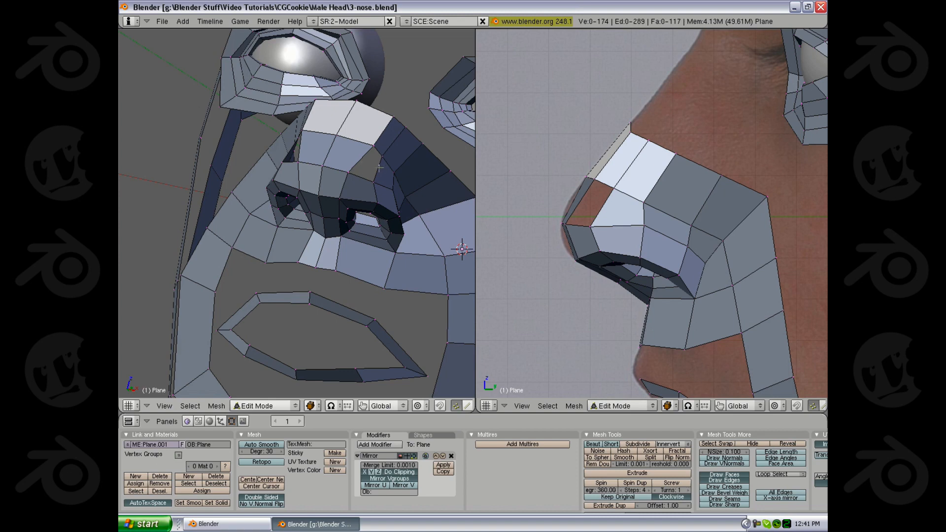
right_click(379, 168, "alt")
middle_click_drag(380, 171, 377, 173)
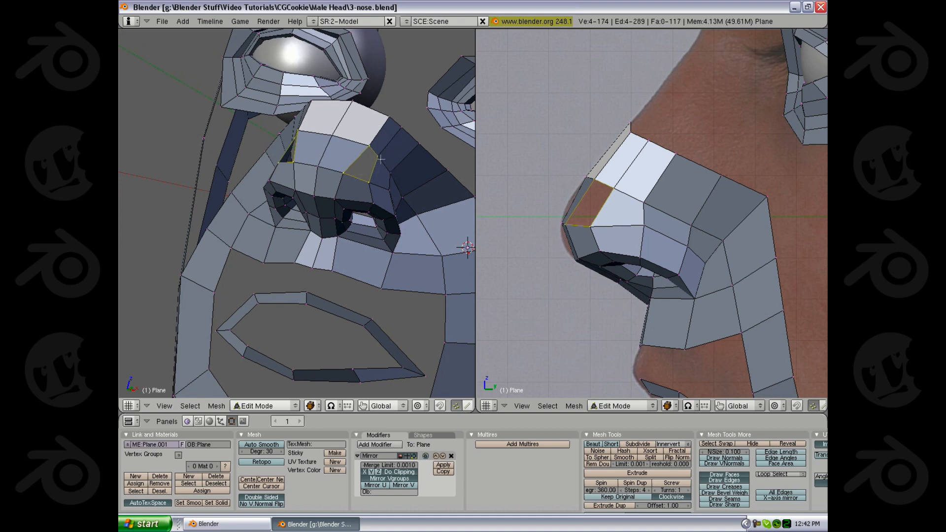
key("f")
middle_click_drag(380, 159, 423, 118)
key("a")
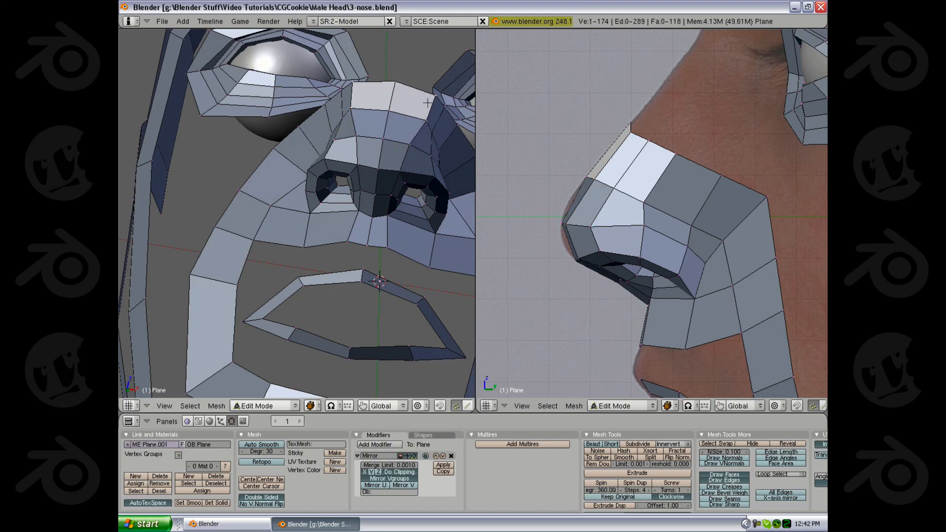
Move the outer edge of the nose bridge face toward the centre line and compare it with the front photo in wireframe.
right_click(426, 118, "shift")
key("g")
left_click(417, 105)
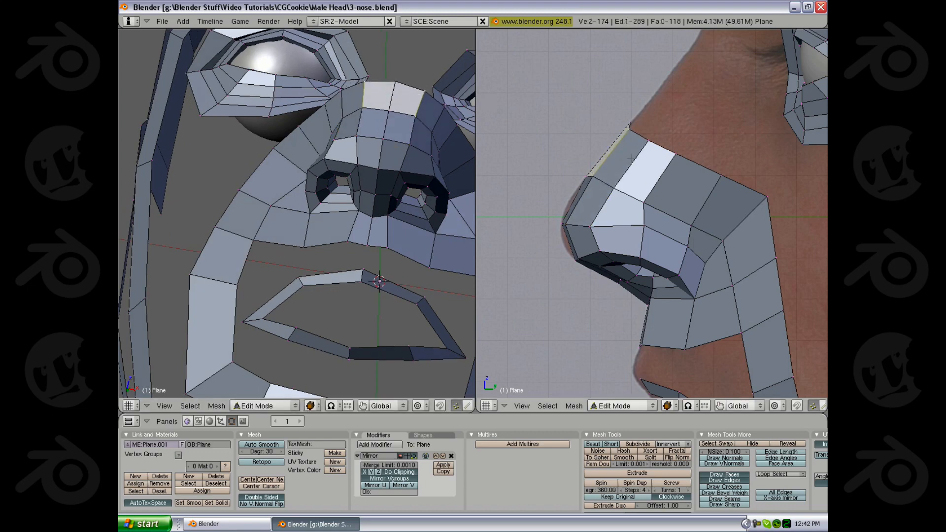
key("z")
key("KP_1")
key("z")
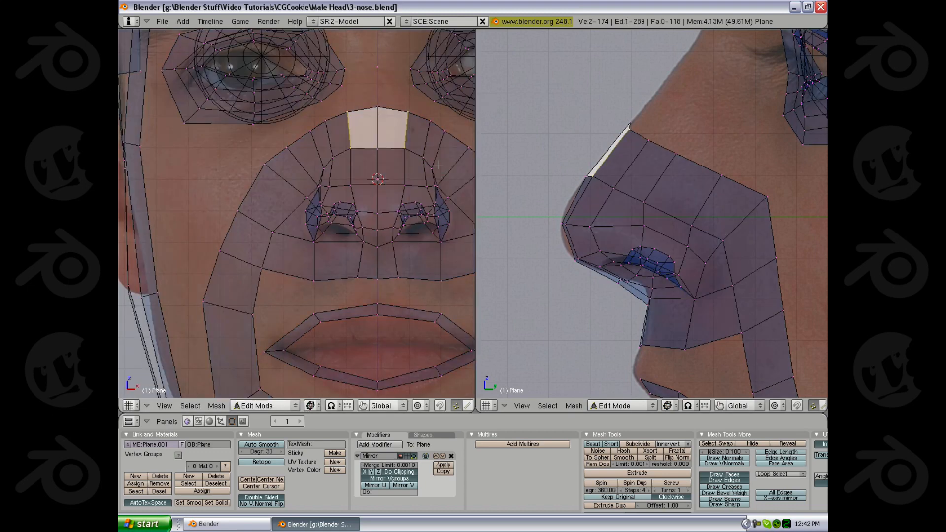
key("z")
key("z")
key("a")
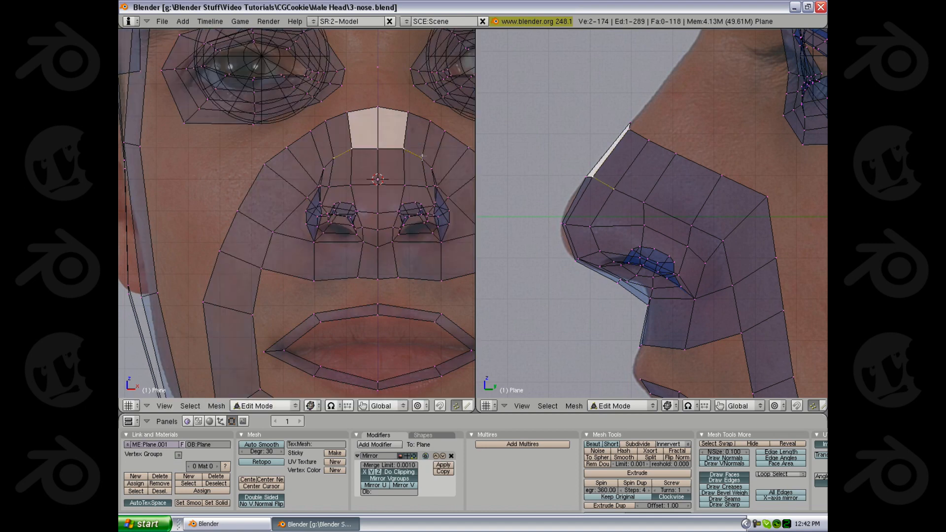
key("z")
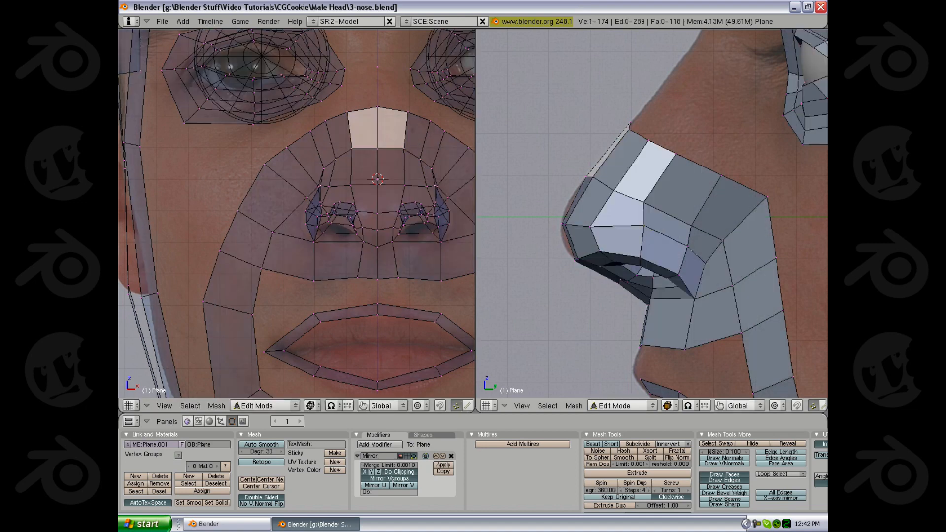
Raise the upper edge of the nostril wing slightly in the side view.
right_click(686, 245, "shift")
key("z")
key("g")
left_click(684, 242)
key("z")
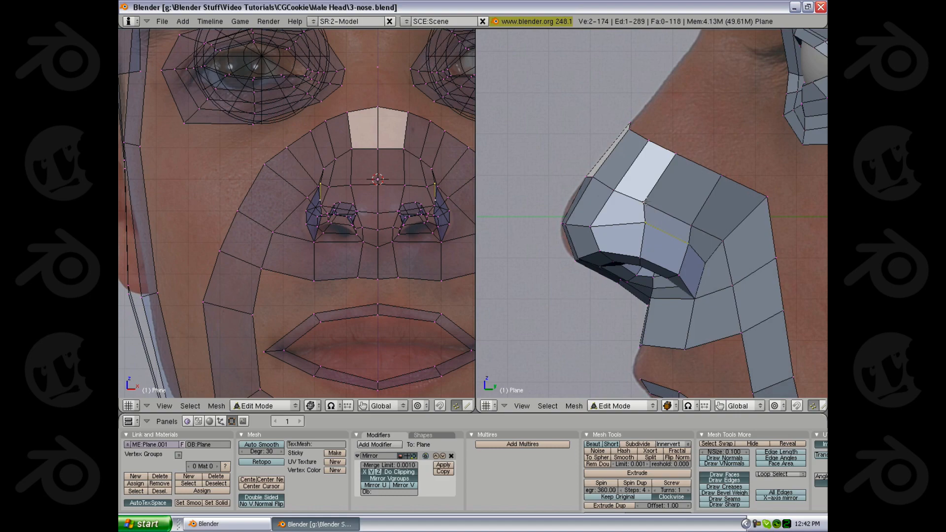
Check the nose in Object Mode, and move the nostril wing's selected upper edge about 0.0128 along the X axis.
key("Tab")
mouse_move(384, 216)
middle_mouse_down("shift")
mouse_move(357, 233)
mouse_move(280, 228)
mouse_move(303, 224)
mouse_move(351, 263)
middle_mouse_up("shift")
scroll(357, 232, "down", 3)
key("Tab")
scroll(300, 224, "up", 3)
key("z")
right_click(323, 236, "shift")
key("z")
key("g")
key("x")
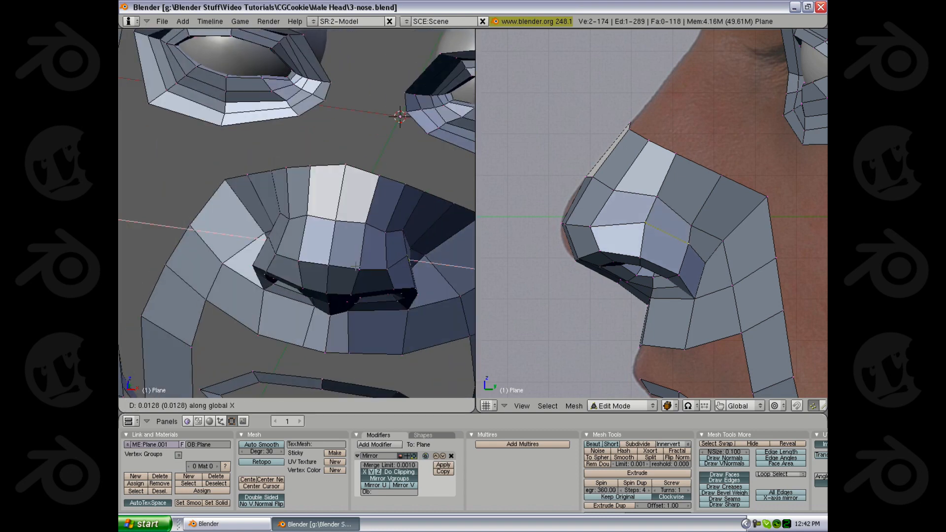
left_click(356, 266)
Reposition the vertex at the crease above the nostril wing slightly toward the centre line in the front view.
key("KP_1")
key("z")
middle_click_drag(426, 156, 327, 185, "shift")
scroll(327, 186, "up", 1)
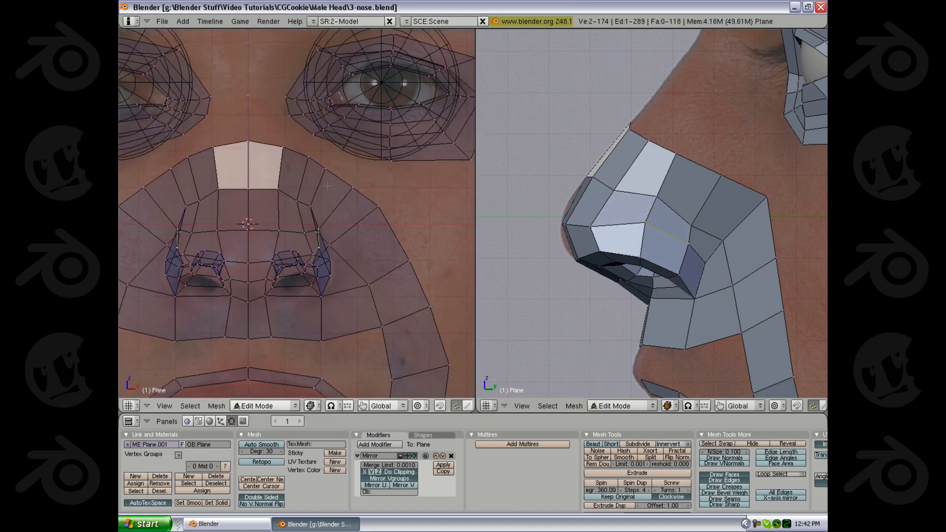
key("z")
scroll(337, 196, "up", 2)
key("z")
right_click(317, 203)
key("z")
key("g")
left_click(311, 204)
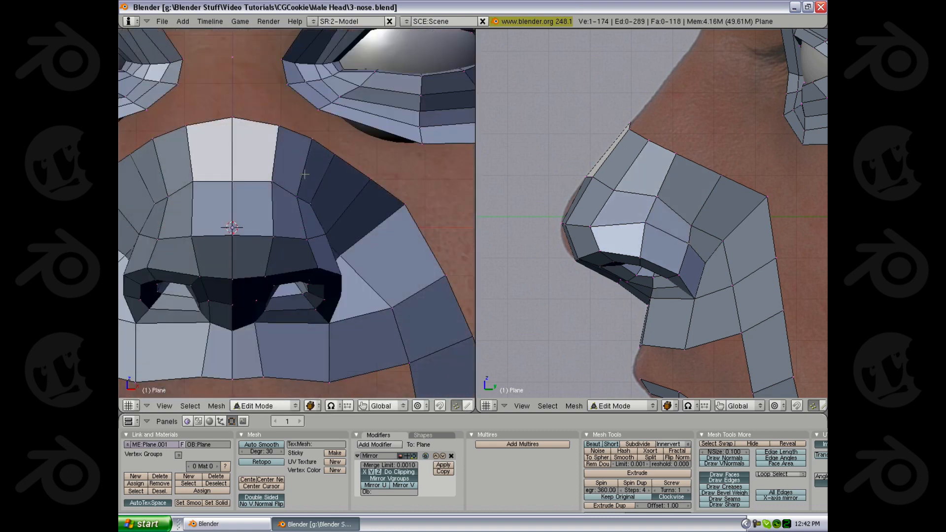
Adjust the vertices along the upper edge of the nose's side strip for more even spacing in the wireframe front view.
key("z")
right_click(312, 139)
right_click(334, 155, "shift")
key("g")
left_click(334, 156)
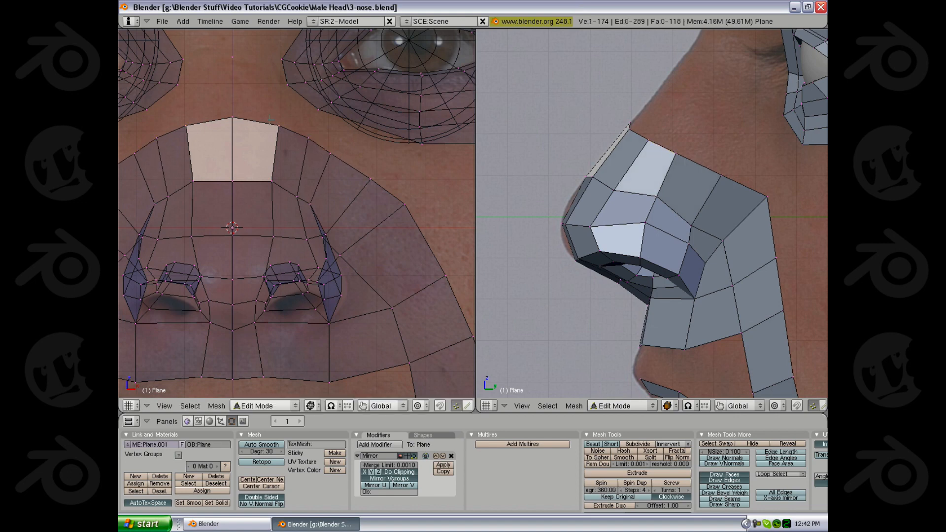
Inspect the nose from an angle in Object Mode and adjust a vertex on the upper nostril wing.
key("z")
scroll(324, 193, "down", 3)
key("Tab")
middle_click_drag(324, 195, 228, 247)
key("Tab")
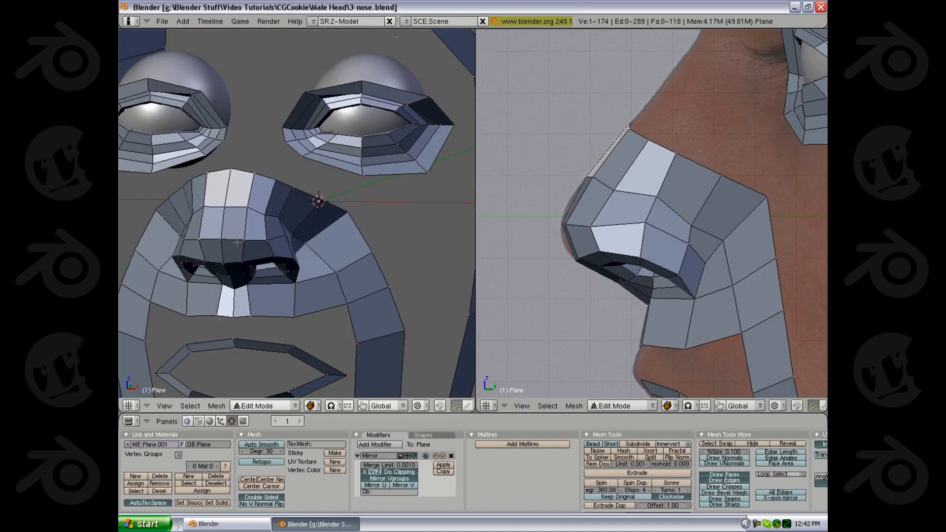
right_click(280, 238)
key("g")
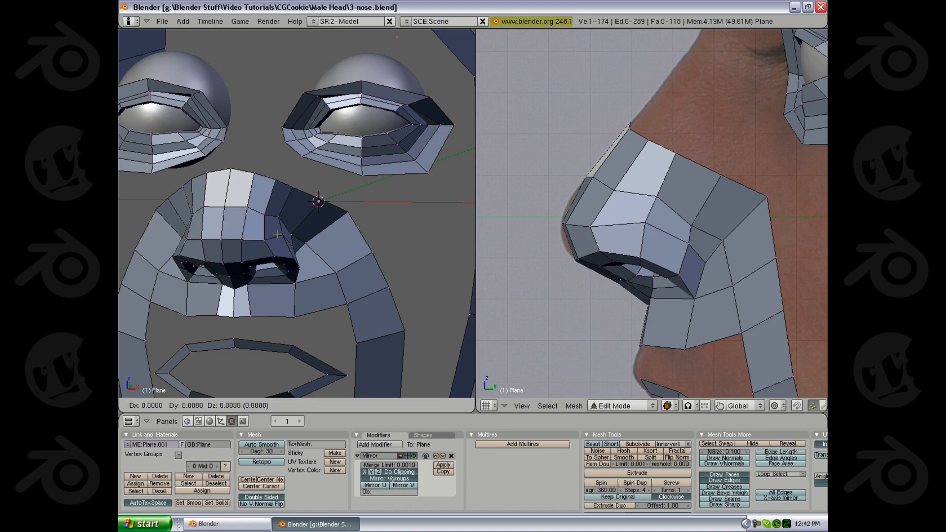
left_click(285, 231)
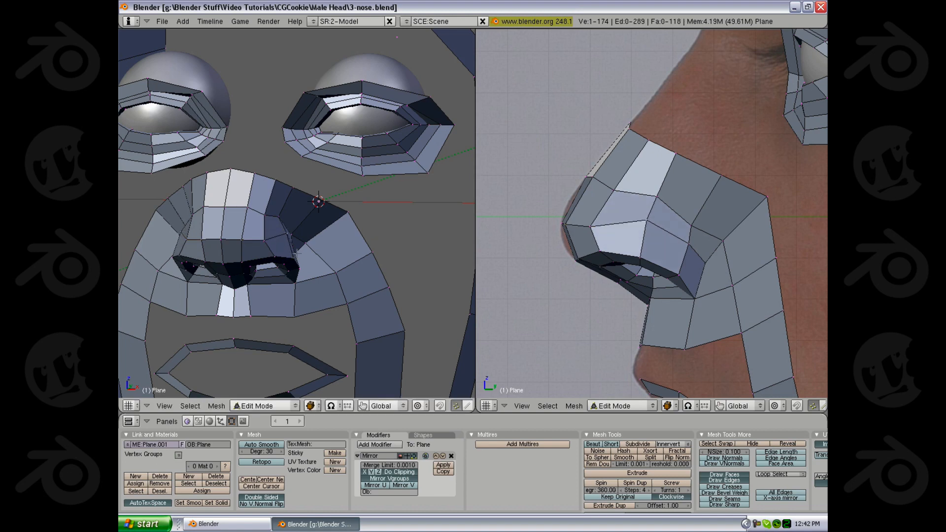
Move the two short edges at the rear of the nostril wing slightly back in the side view, the foremost by about 0.0054.
key("2")
key("1")
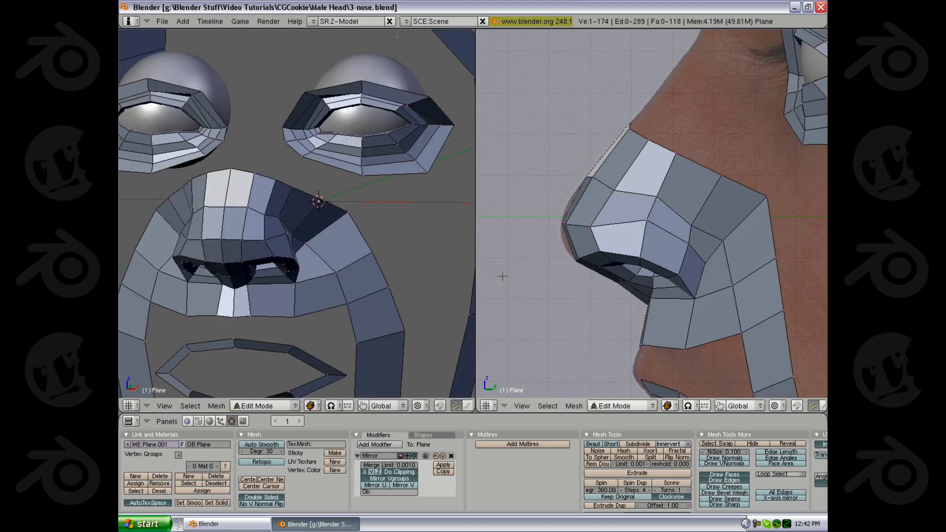
key("z")
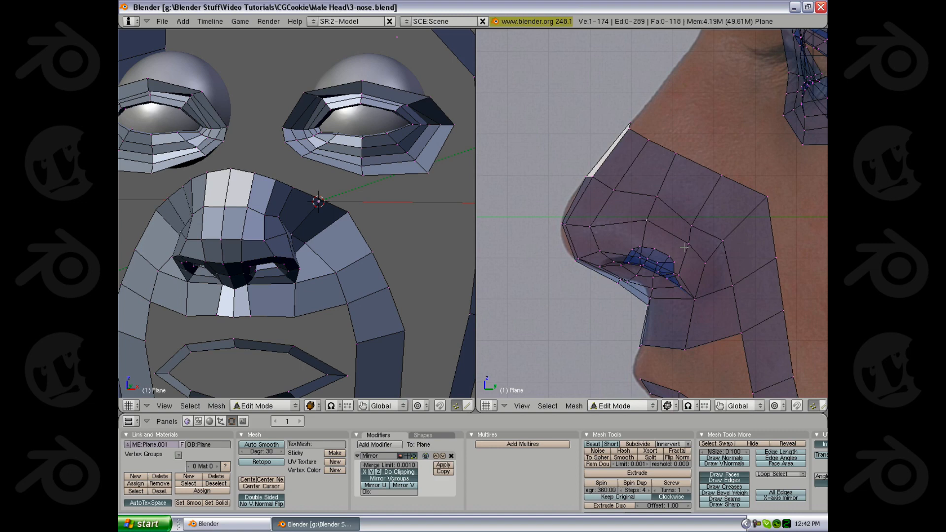
right_click(705, 293, "shift")
key("z")
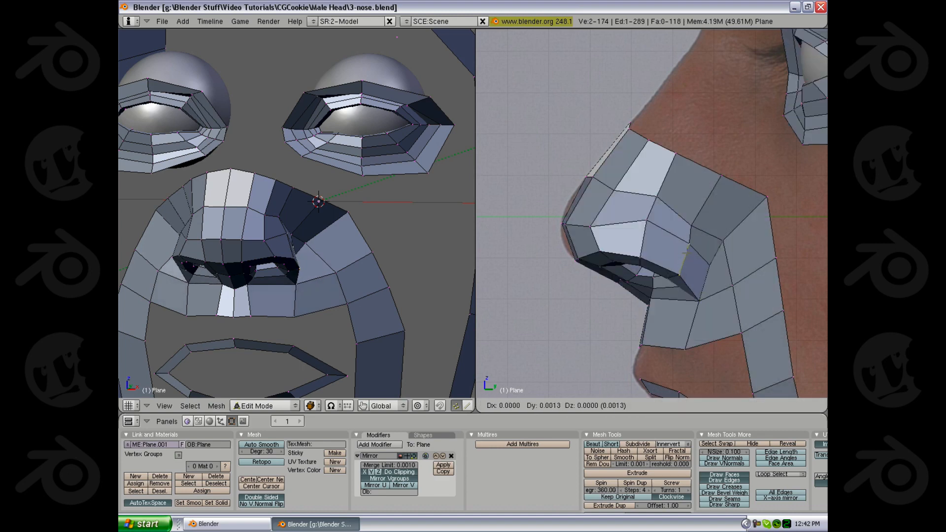
key("z")
key("z")
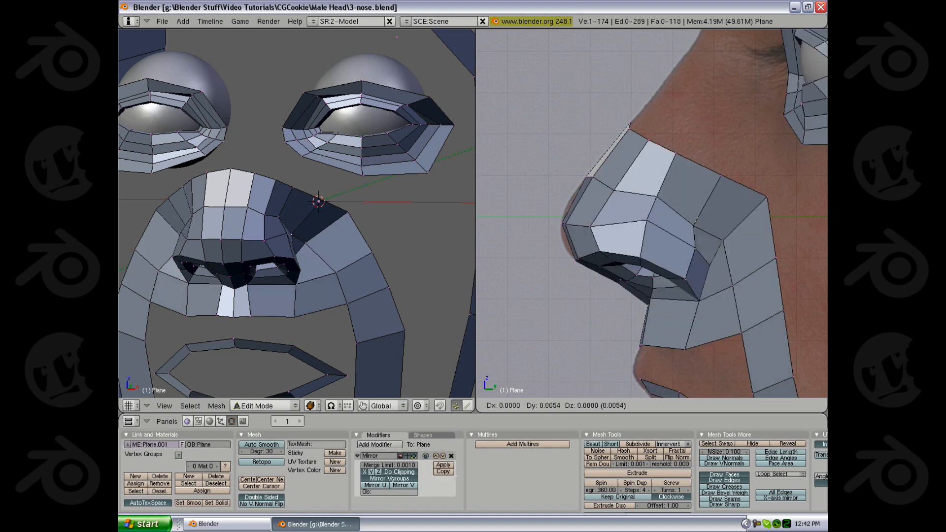
Examine the nose's shape in Object Mode from an angle and against the front reference photo.
key("Tab")
scroll(327, 238, "down", 5)
middle_click_drag(364, 251, 297, 255)
scroll(317, 197, "up", 4)
key("KP_1")
scroll(297, 255, "up", 3)
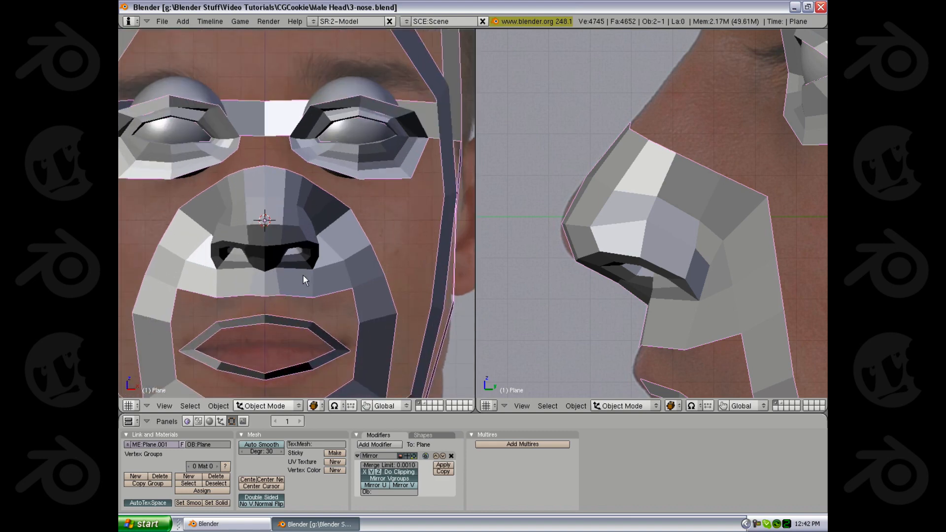
key("Tab")
scroll(653, 211, "down", 2)
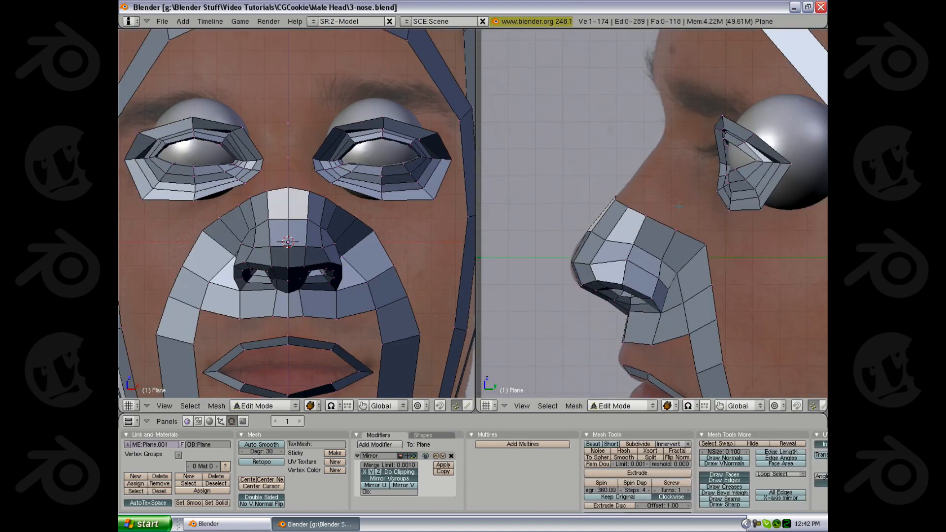
Adjust the upper edge just beside the nose bridge in the wireframe front view, shifting it about 0.0158 along X.
right_click(621, 206, "shift")
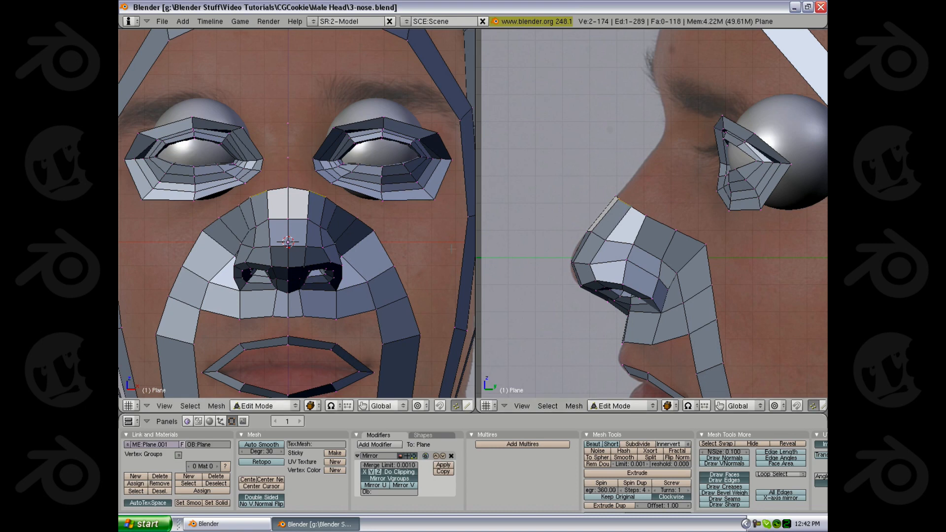
scroll(369, 235, "up", 1)
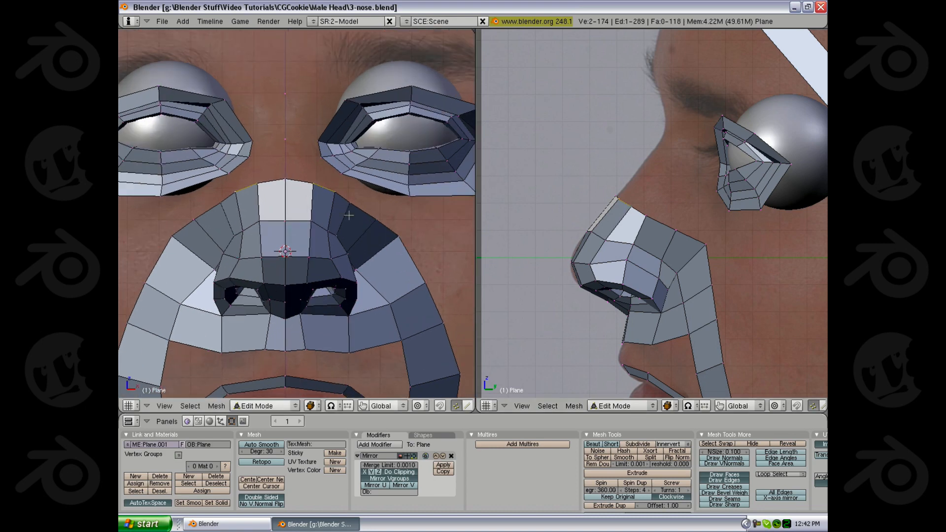
key("z")
key("g")
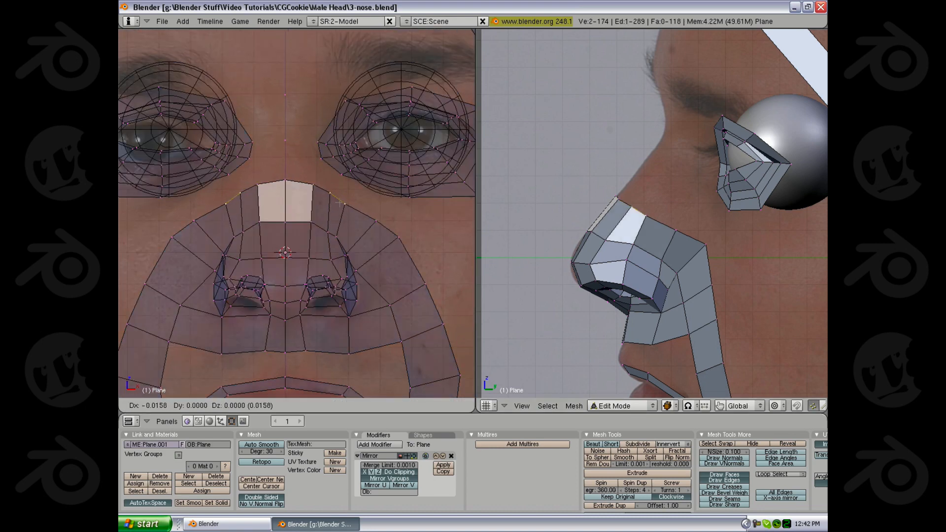
left_click(337, 202)
key("z")
Extrude the top centre edge of the nose bridge one segment upward along the profile in the side view.
right_click(312, 183)
right_click(287, 178, "shift")
key("g")
left_click(285, 172)
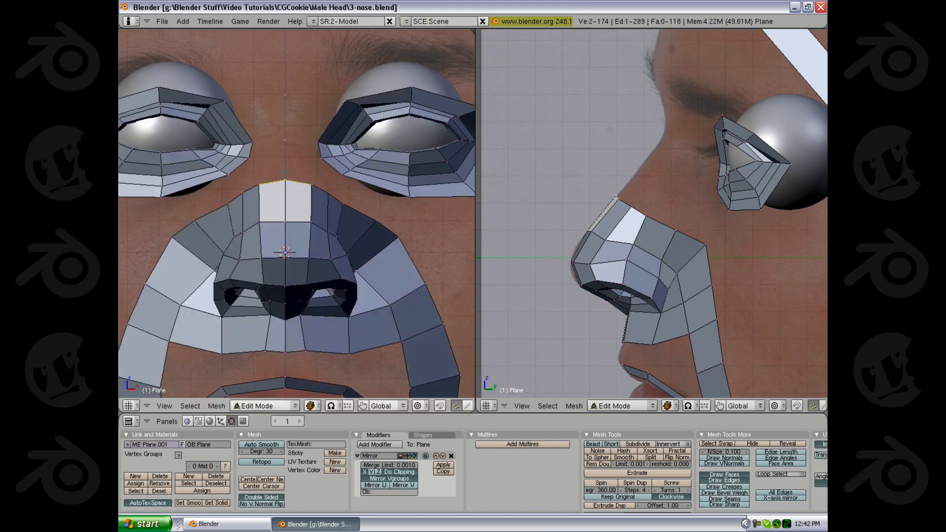
scroll(297, 214, "down", 3)
middle_click_drag(588, 161, 574, 182, "shift")
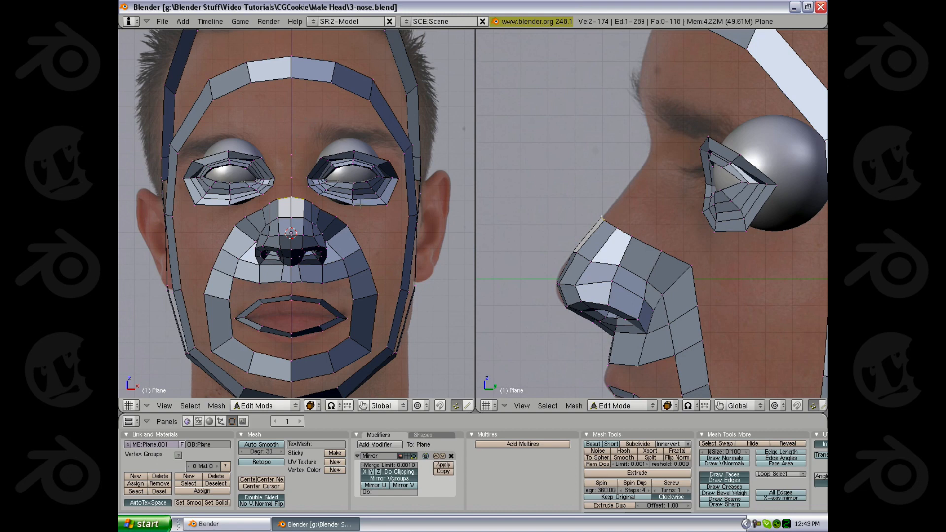
scroll(635, 237, "up", 2)
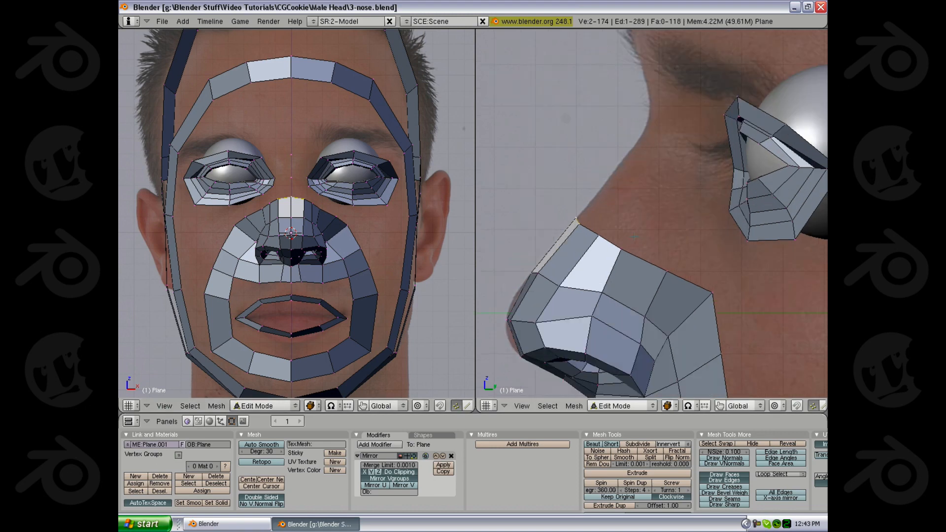
scroll(295, 212, "up", 3)
middle_click_drag(623, 218, 616, 245, "shift")
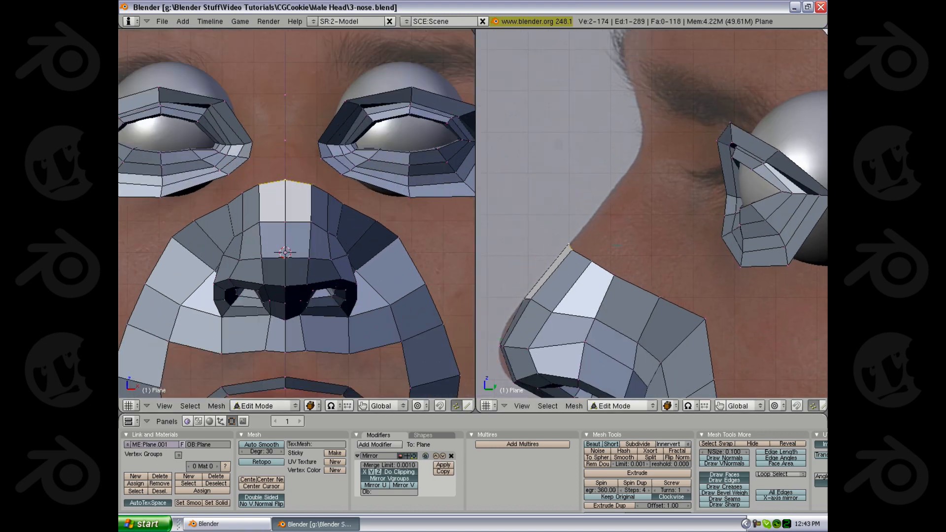
key("e")
left_click(615, 244)
left_click(643, 242)
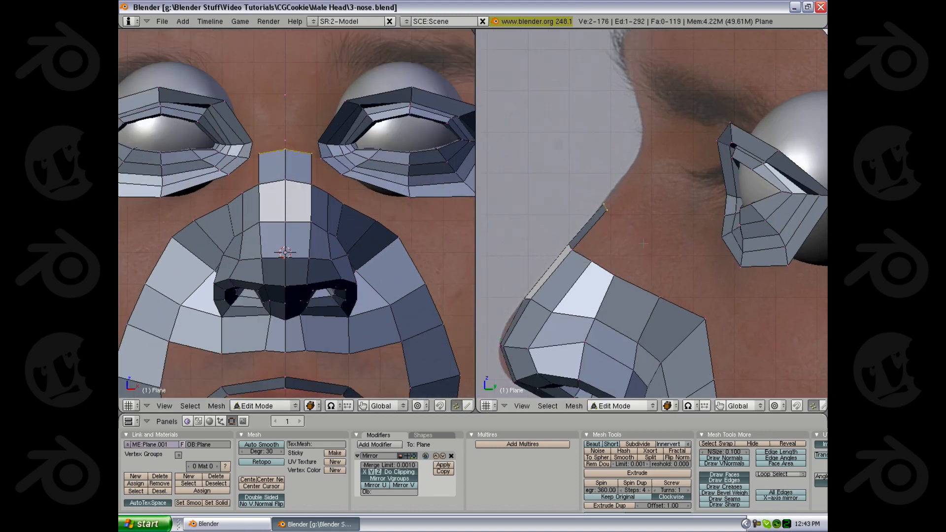
Extrude the bridge's top edge another segment up the profile and rotate it about -21.69 degrees.
key("e")
left_click(643, 243)
left_click(675, 202)
key("r")
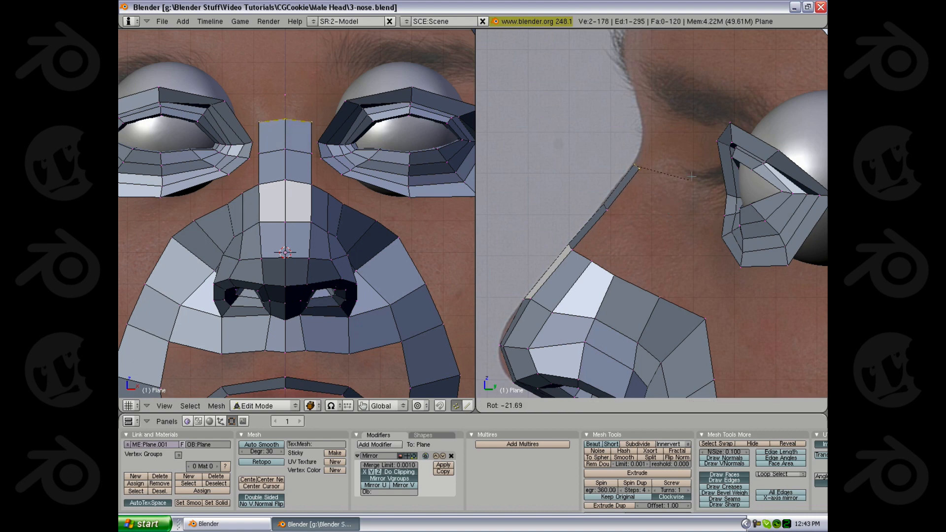
left_click(692, 176)
Extrude the bridge strip two more segments up the profile, through the hollow between the eyes to the brow.
key("e")
left_click(651, 219)
left_click(682, 175)
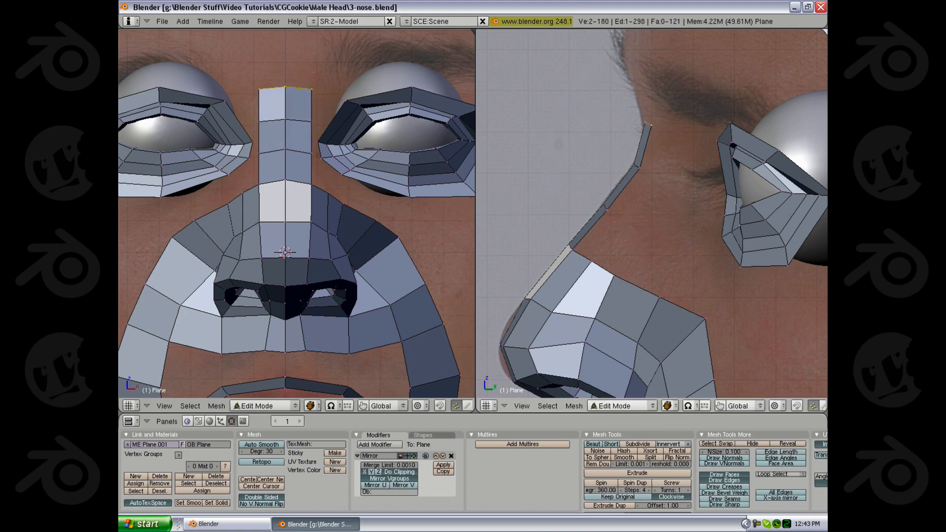
middle_click_drag(692, 144, 689, 163, "shift")
key("e")
left_click(683, 167)
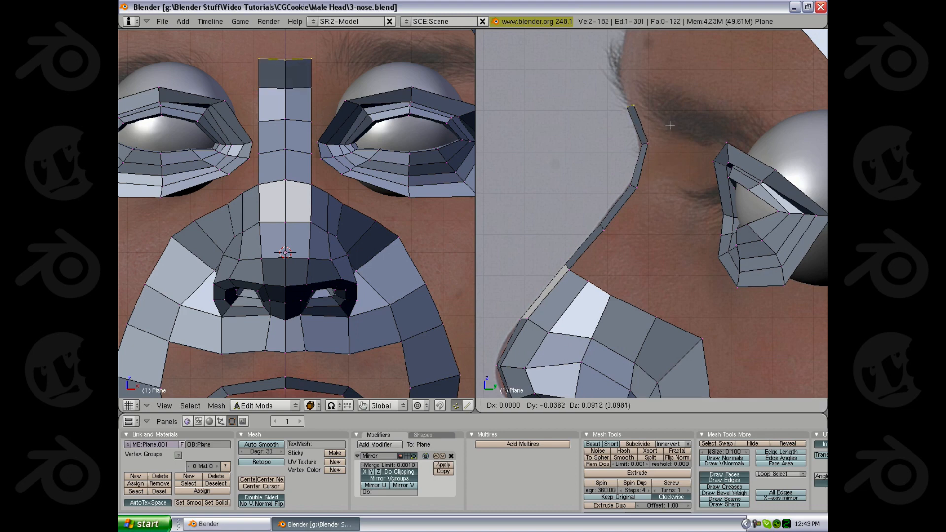
left_click(669, 126)
scroll(348, 152, "down", 4)
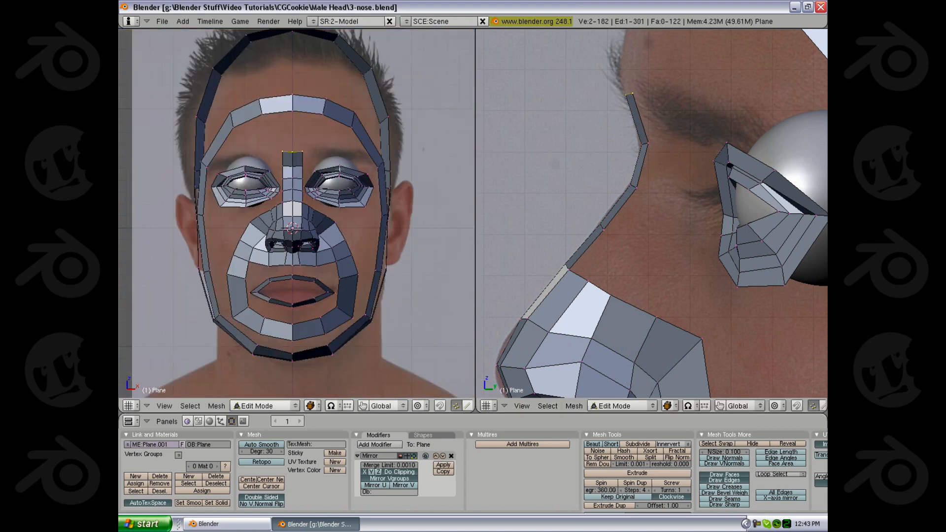
Fill a face between the side of the nose bridge and the inner corner of the eye loop.
scroll(297, 213, "up", 3)
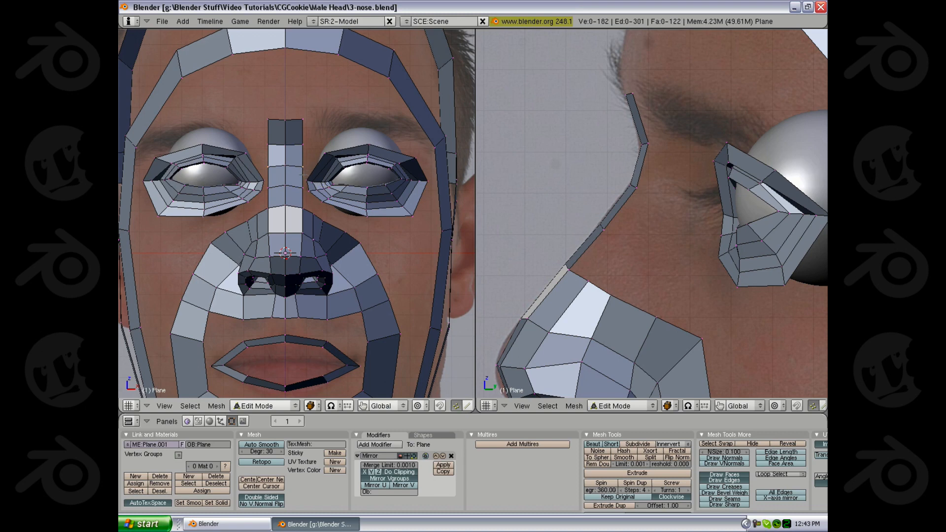
right_click(308, 193, "shift")
right_click(302, 188, "shift")
key("f")
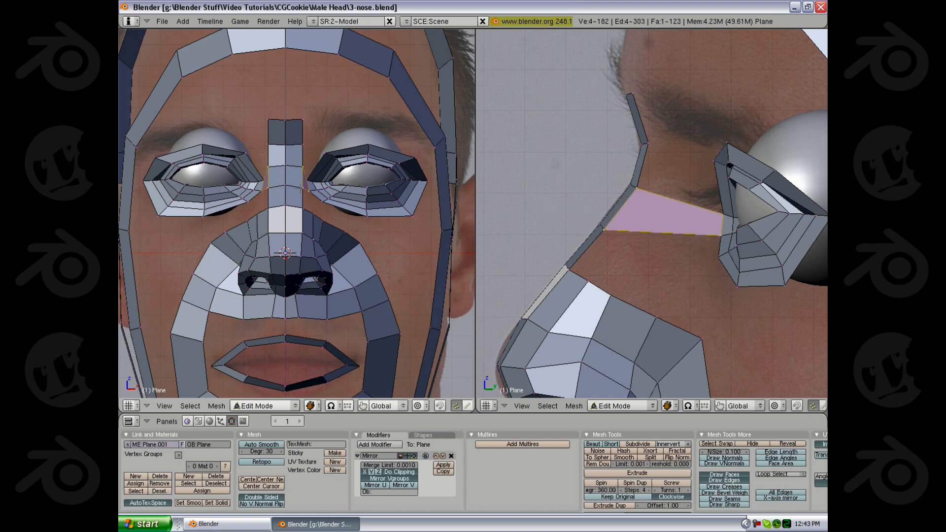
key("a")
Fill a second face above it, joining the upper bridge edge to the inner edge of the eye loop.
key("z")
right_click(302, 167, "shift")
right_click(302, 145, "shift")
right_click(322, 152, "shift")
key("z")
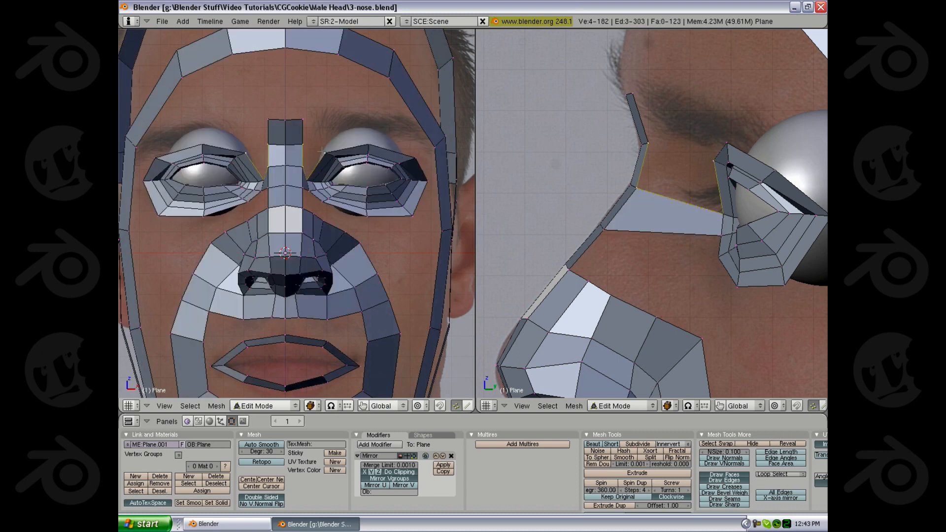
key("f")
key("a")
Try to extrude the bridge's side edges outward toward the eye, and undo the extrusions.
middle_click_drag(323, 167, 291, 240)
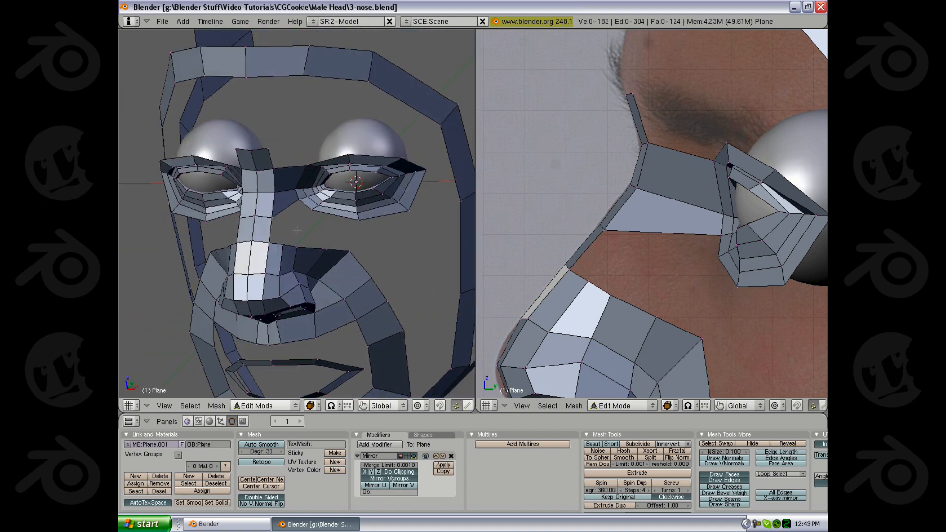
middle_click_drag(289, 200, 261, 200)
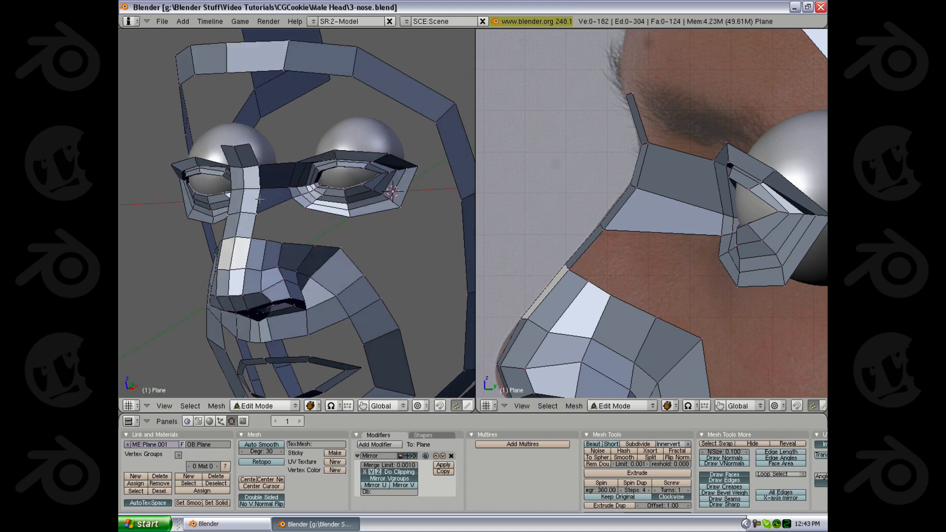
right_click(259, 199, "alt")
right_click(260, 180, "alt+shift")
key("e")
left_click(263, 192)
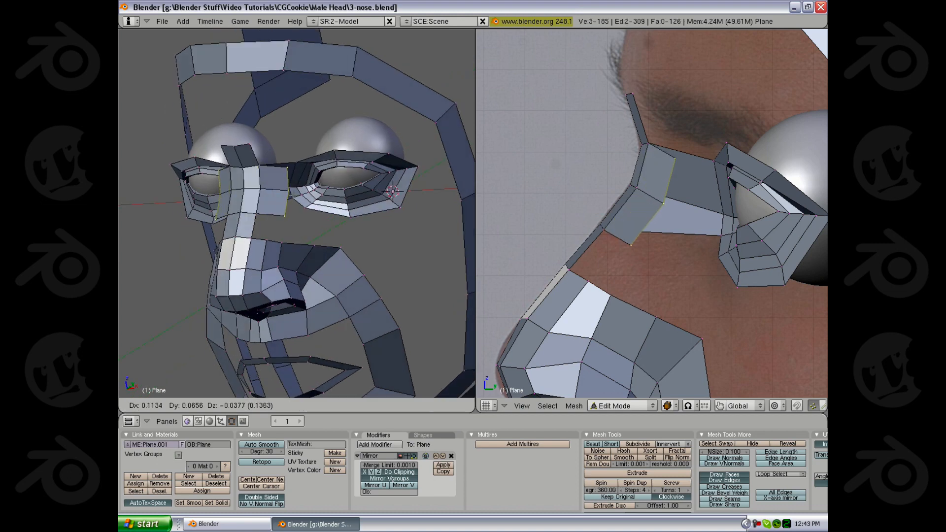
left_click(286, 193)
key("e")
left_click(286, 196)
left_click(299, 203)
key("ctrl+z")
key("ctrl+z")
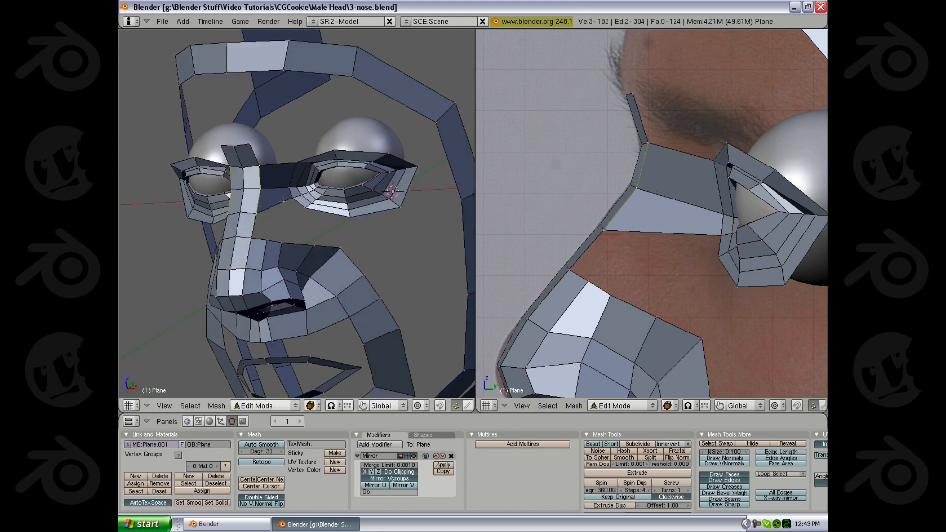
Add a vertical loop cut through the two faces joining the bridge and the eye, near their middle.
key("a")
key("ctrl+r")
left_click(274, 191)
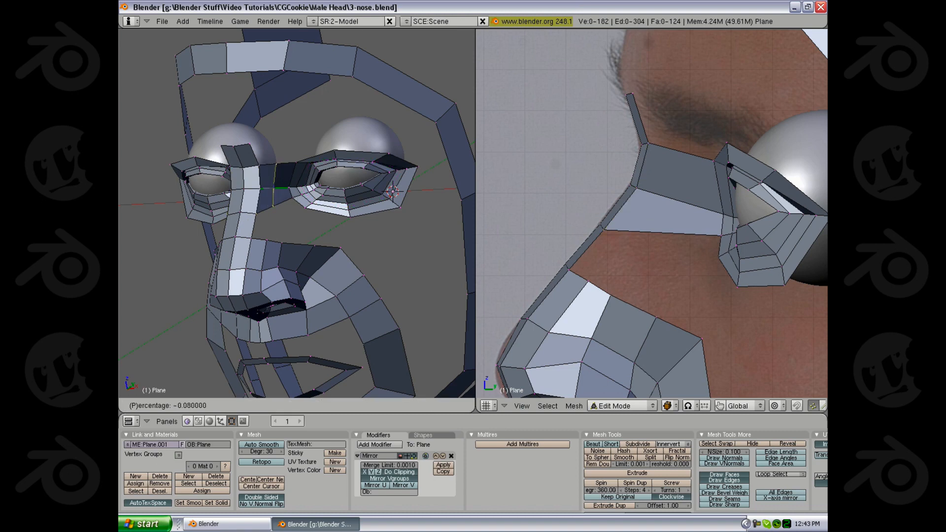
left_click(273, 193)
scroll(282, 235, "up", 2)
mouse_move(274, 197)
middle_mouse_down()
mouse_move(282, 236)
mouse_move(274, 194)
middle_mouse_up()
Move the four vertices along the upper bridge's side edge toward the centre line along the X axis.
key("z")
key("a")
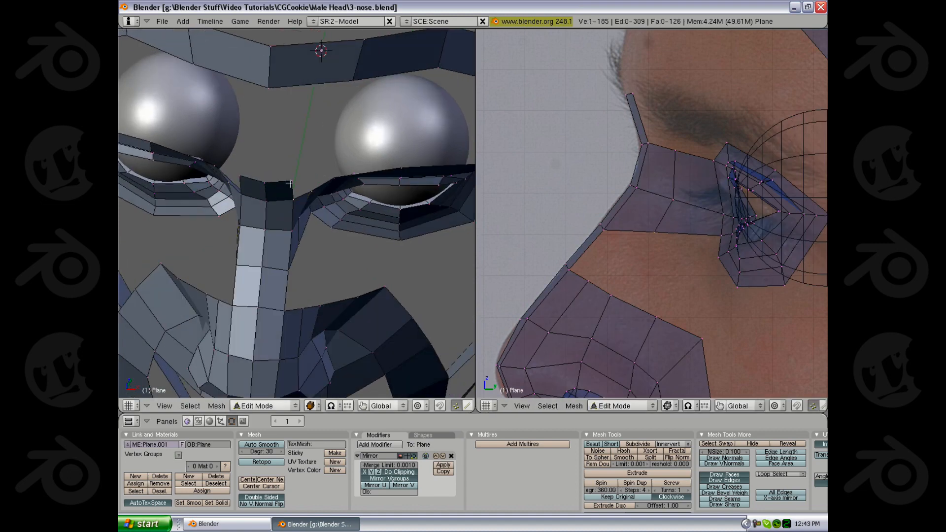
right_click(293, 199, "shift")
right_click(292, 230, "shift")
right_click(288, 270, "shift")
key("g")
key("x")
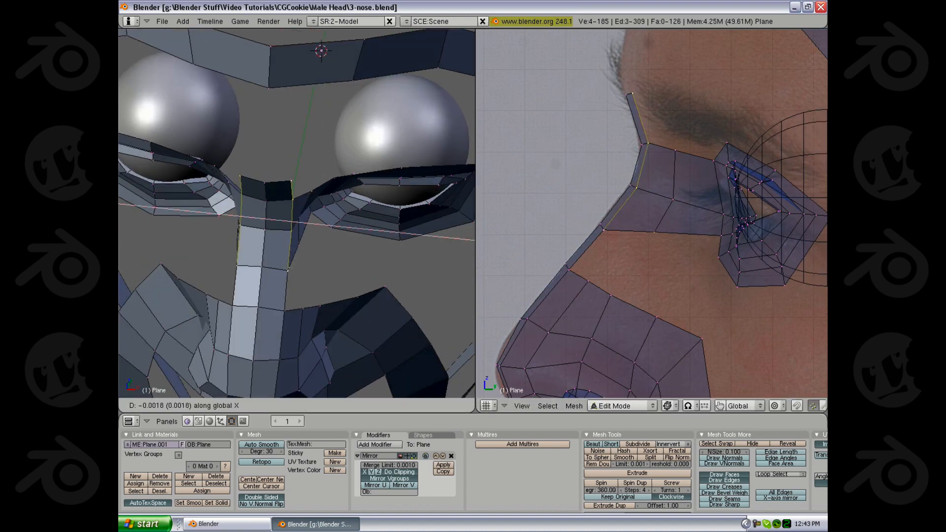
left_click(302, 231)
Move the lowest vertex of the new loop cut forward and slightly down, about 0.0192, in the side view.
middle_click_drag(306, 230, 277, 219)
middle_click_drag(278, 220, 261, 222)
right_click(258, 208)
key("g")
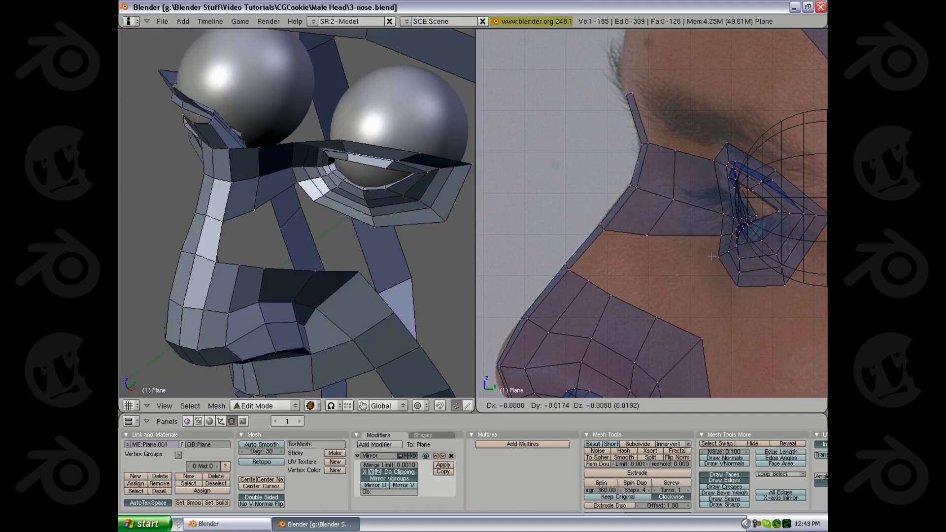
left_click(711, 256)
Fill a face between the lower edge of the bridge-to-eye faces and the top edge of the nose's side.
right_click(611, 237, "shift")
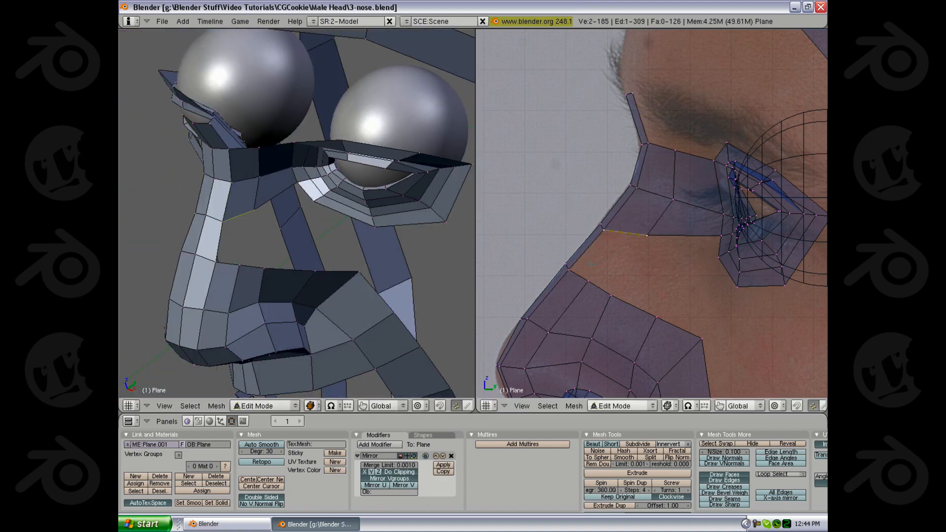
right_click(572, 276, "shift")
right_click(588, 284, "shift")
key("f")
middle_click_drag(238, 216, 275, 211)
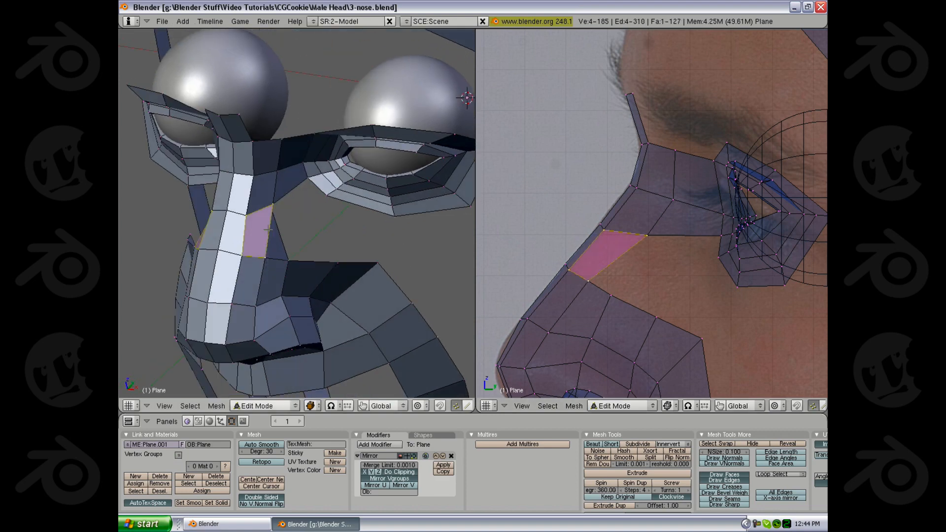
Reposition the new face's outer upper vertex closer to the bridge in the angled and side views.
key("a")
right_click(269, 205)
key("g")
left_click(266, 213)
key("g")
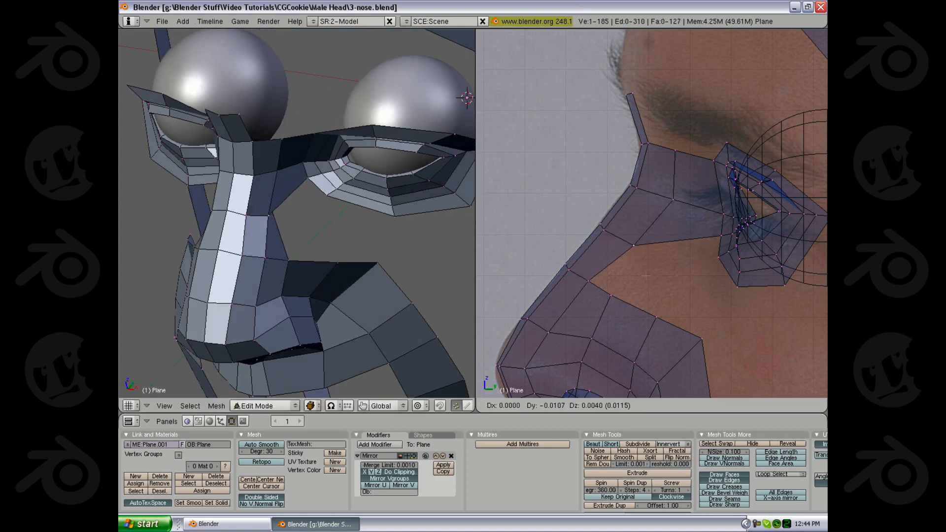
left_click(641, 272)
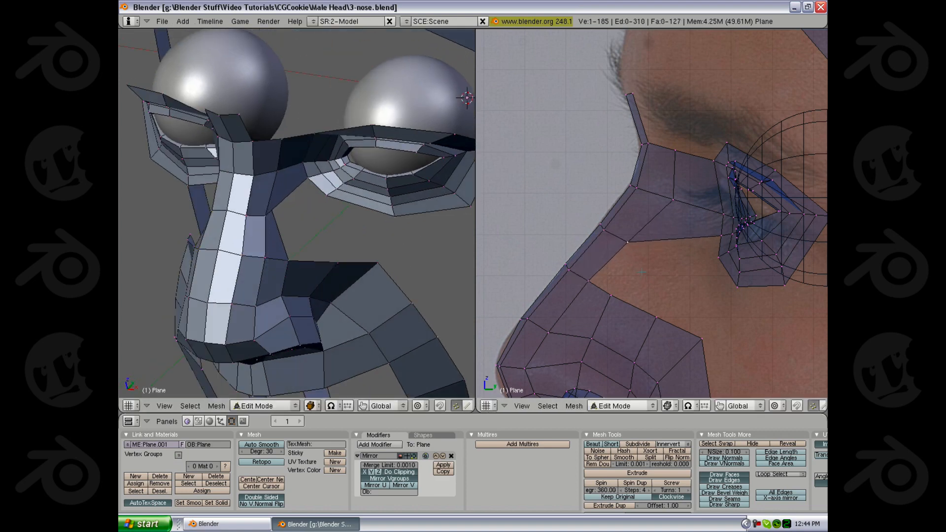
Shift the middle vertical edge of the bridge-to-eye faces toward the nose in the side and front views.
right_click(668, 153, "shift")
key("KP_1")
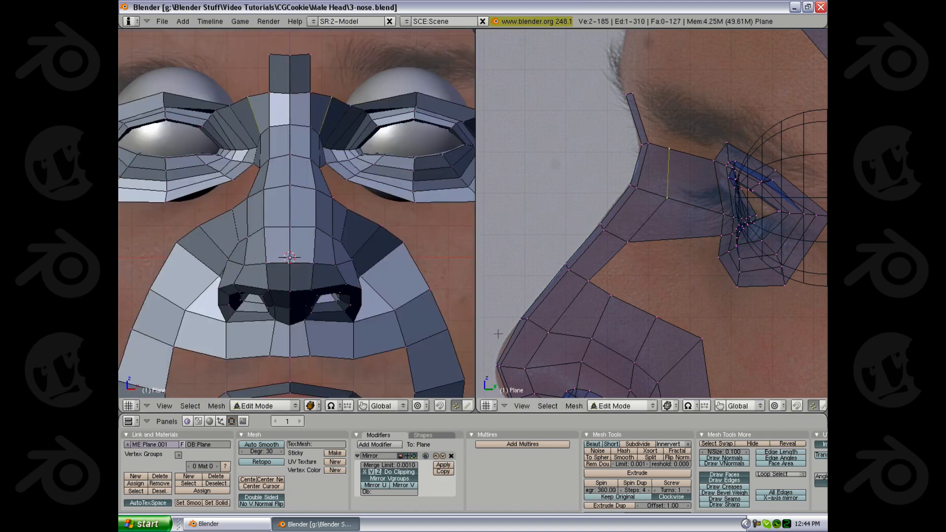
key("g")
left_click(432, 227)
key("z")
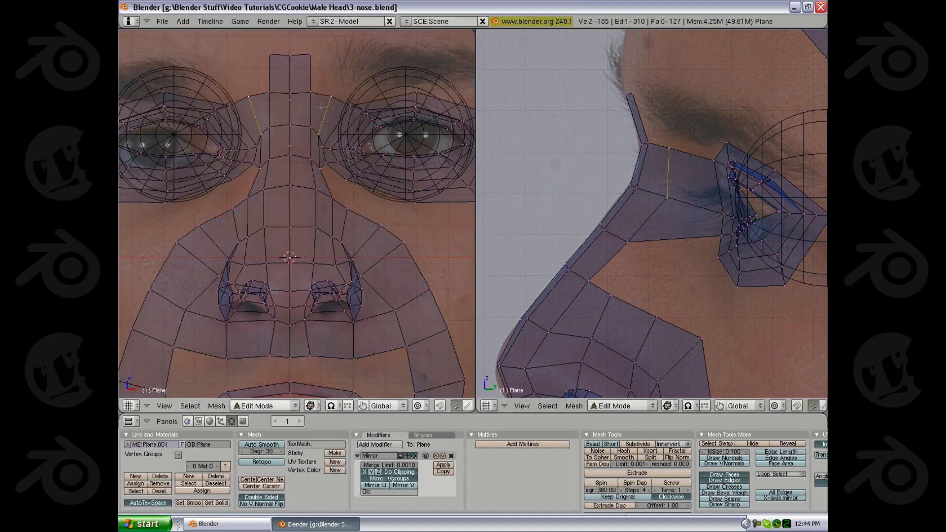
Reposition the small face at the eye loops' inner lower corner against the reference in the front view.
key("a")
right_click(327, 166, "shift")
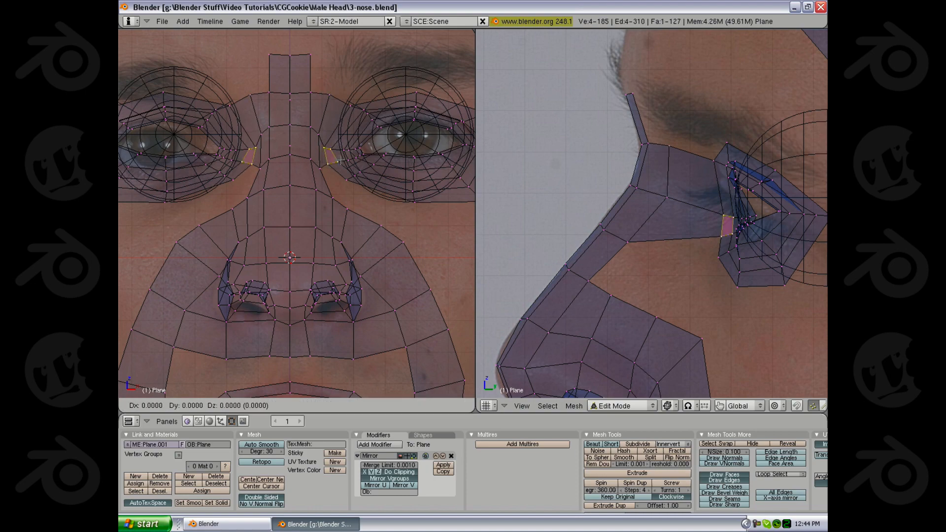
right_click(341, 161, "shift")
key("z")
key("z")
middle_click_drag(355, 163, 293, 222, "shift")
key("z")
key("a")
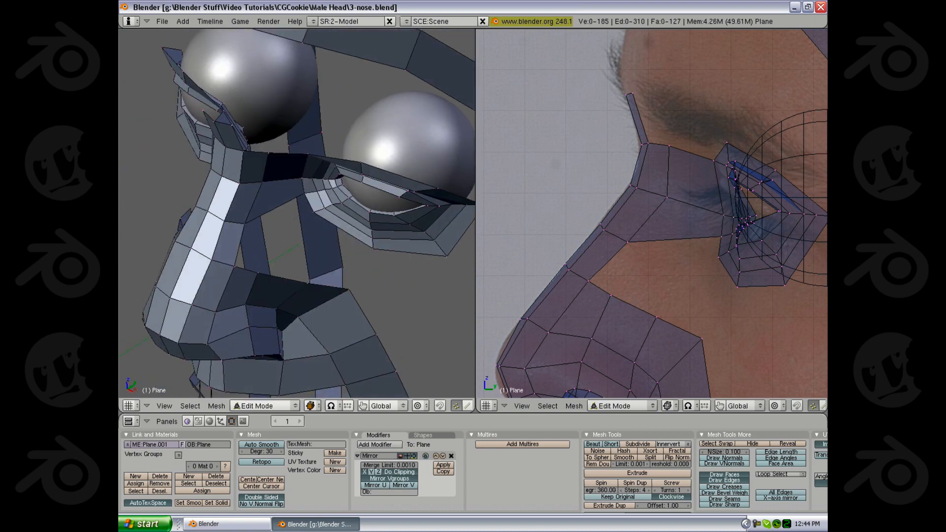
Add a vertical loop cut through the faces between the nose bridge and the eye's inner corner.
right_click_drag(245, 223, 246, 224)
key("a")
key("ctrl+r")
left_click(284, 196)
left_click(271, 196)
middle_click_drag(290, 234, 284, 171)
key("a")
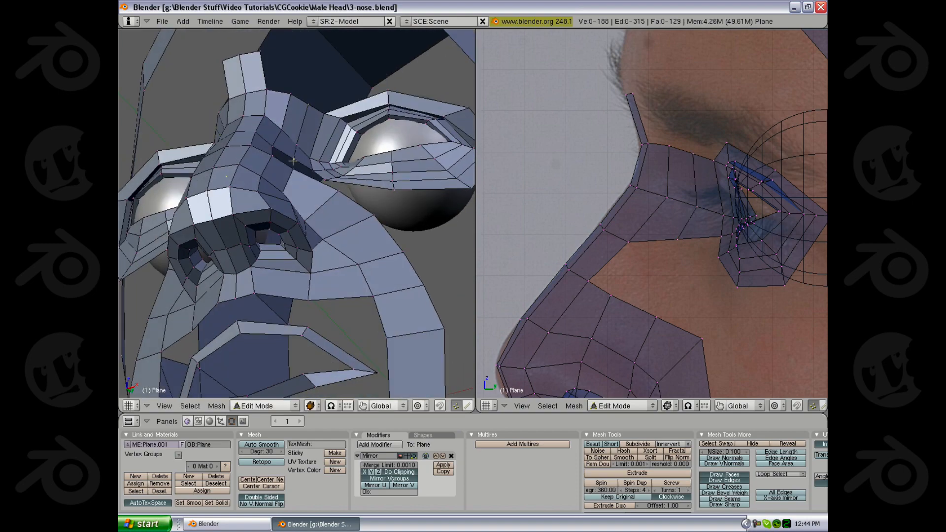
Examine the faces between the nose bridge and the eye loops from below, the side and the front.
right_click(275, 146)
key("z")
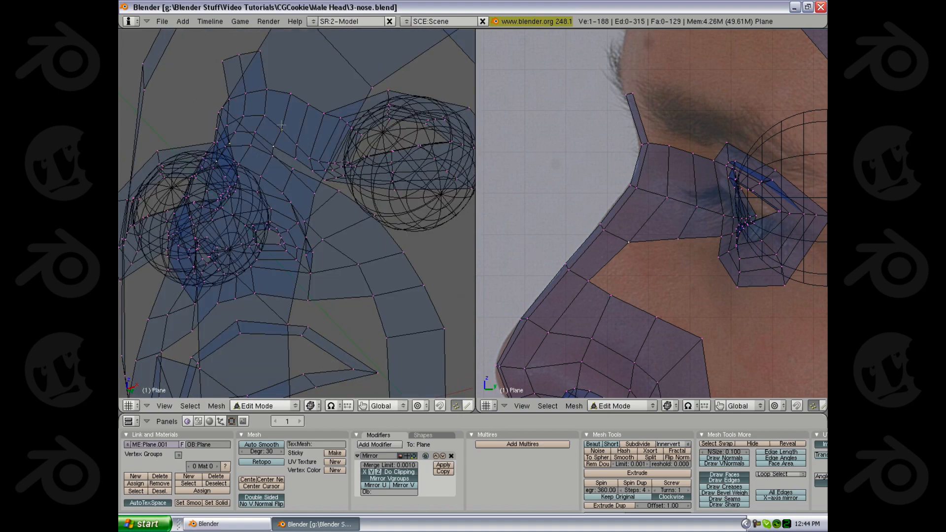
key("z")
mouse_move(281, 125)
middle_mouse_down()
mouse_move(354, 243)
mouse_move(317, 205)
middle_mouse_up()
scroll(353, 243, "down", 5)
scroll(260, 195, "up", 3)
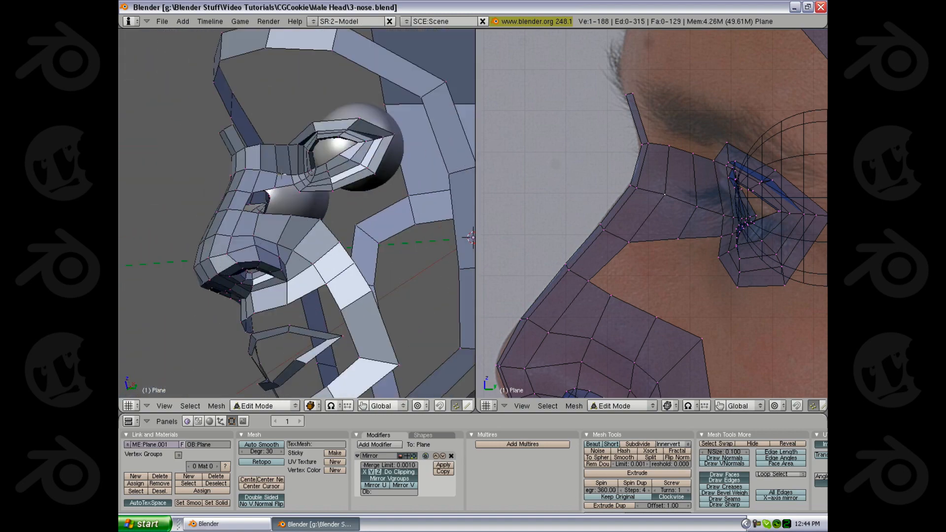
middle_click_drag(276, 207, 209, 228)
scroll(261, 195, "up", 2)
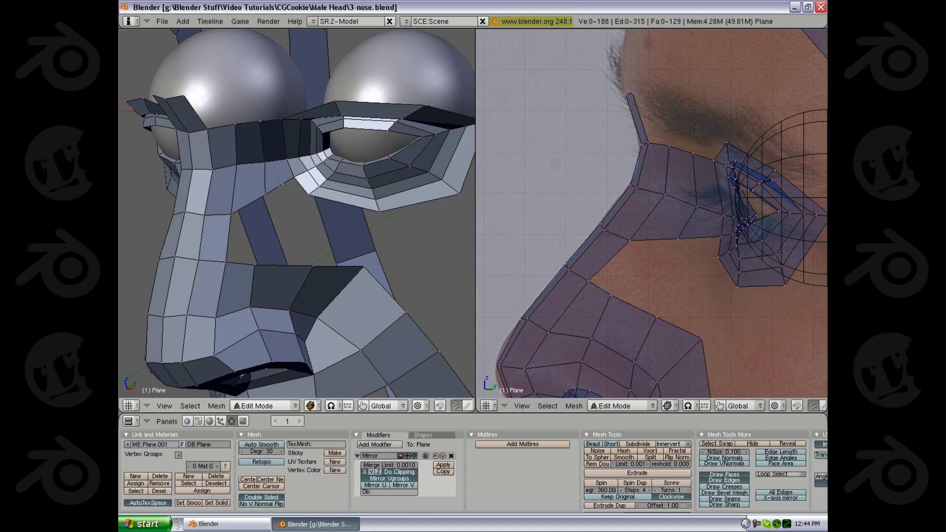
middle_click_drag(315, 206, 299, 203)
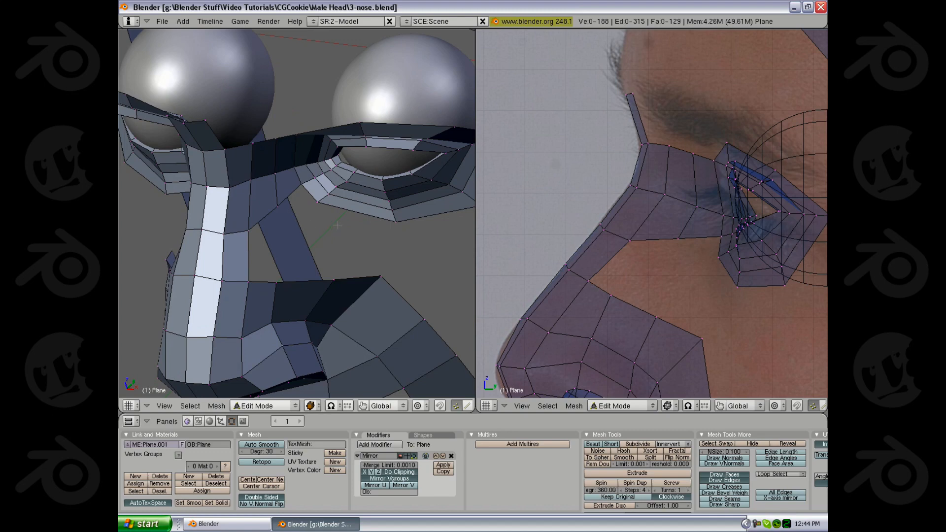
Extrude the inner bottom edge of the outermost eye loop forward and slightly down, about 0.056, in the side view.
right_click(417, 231, "shift")
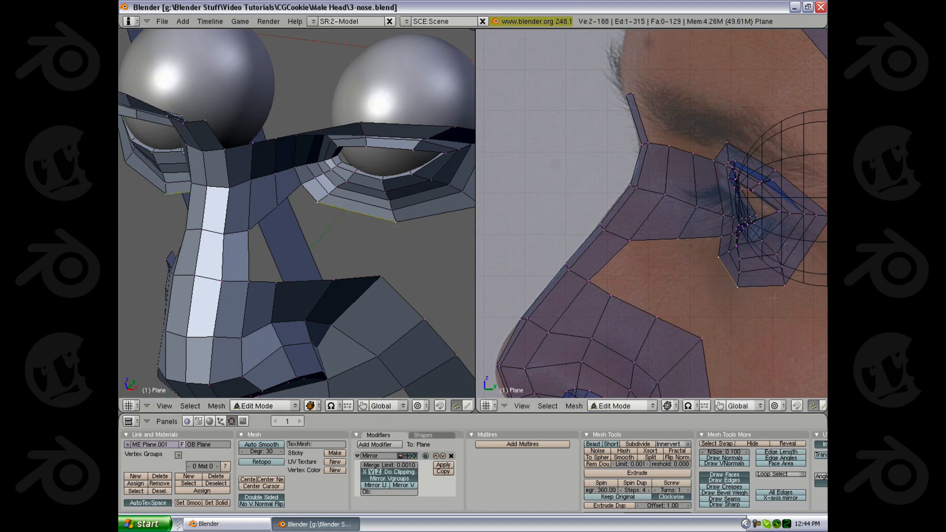
key("e")
left_click(739, 316)
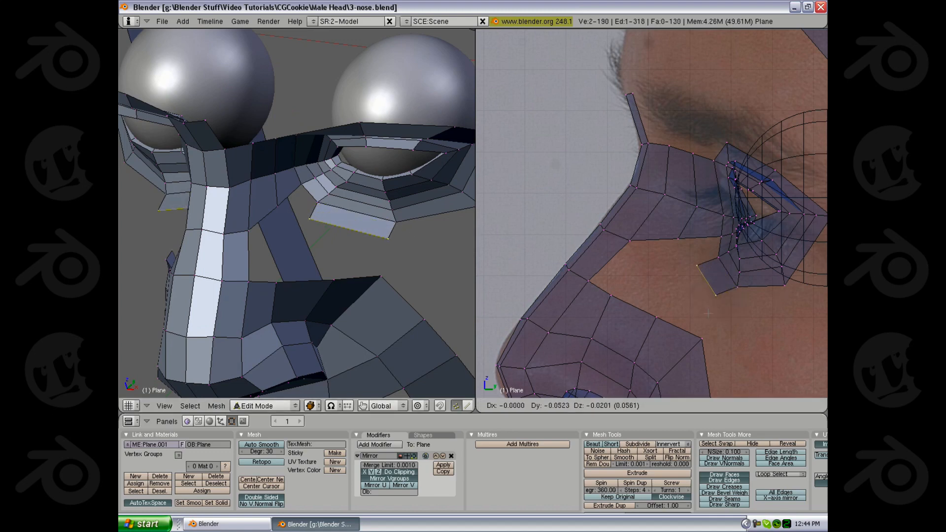
left_click(412, 283)
Fill a face between the lower edge of the bridge-to-eye faces and the inner end of the extruded under-eye face.
key("a")
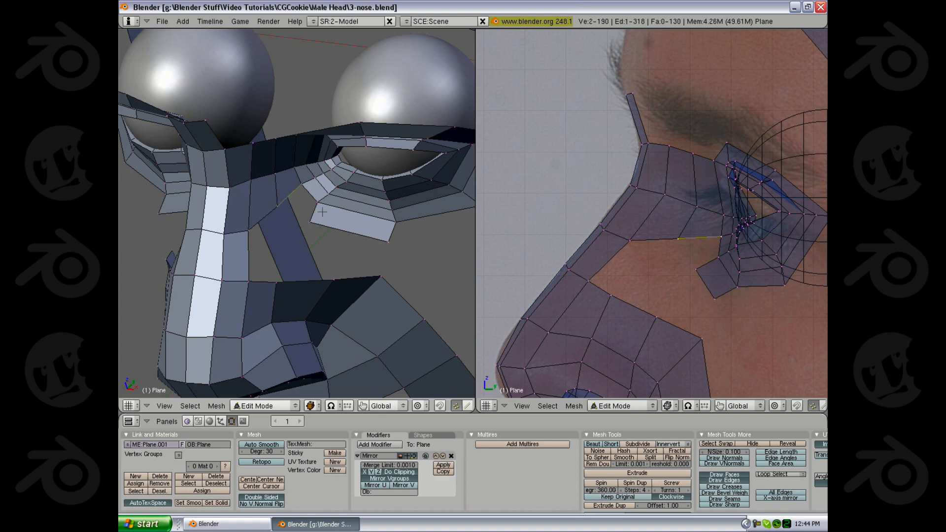
key("f")
key("a")
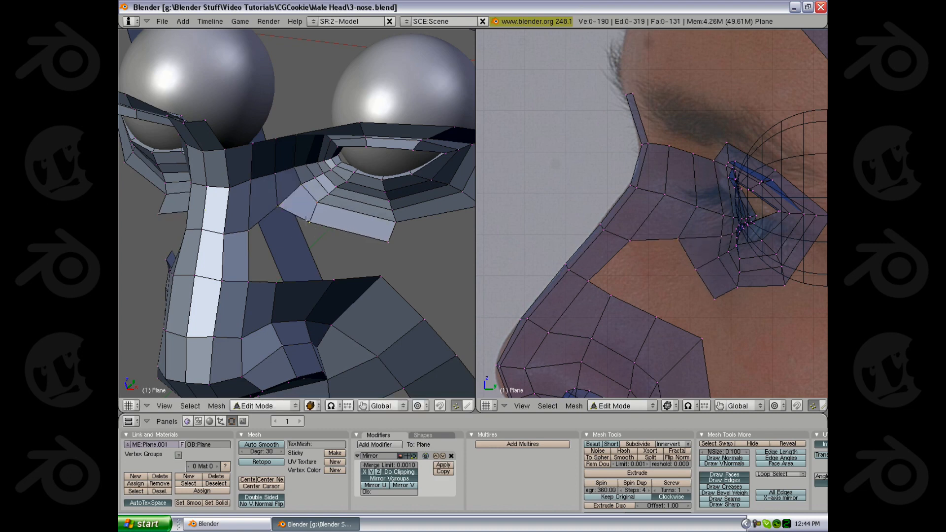
key("a")
Nudge the outer lower vertex of the extruded under-eye face in an angled view.
middle_click_drag(253, 239, 417, 223)
right_click(409, 210)
key("g")
left_click(407, 212)
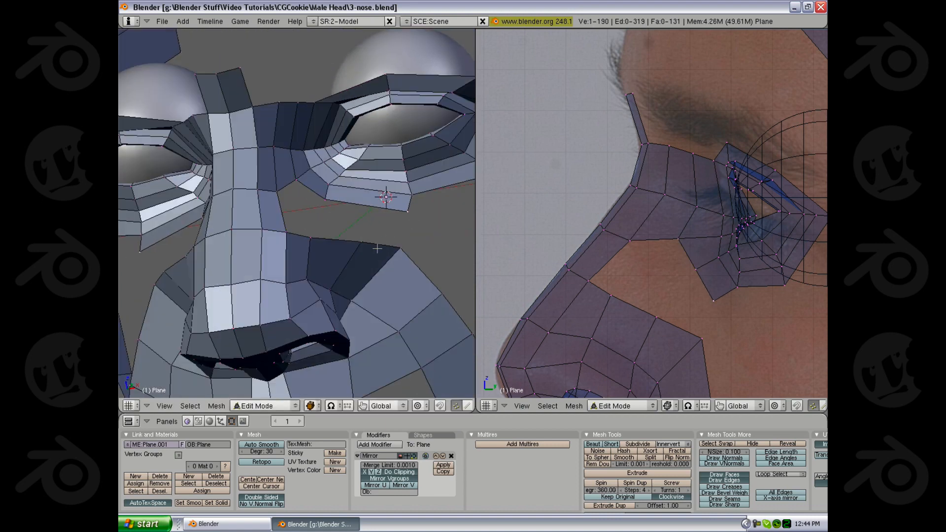
Try to fill a face between the upper edge of the nose's side and the underside of the bridge-to-eye faces.
scroll(377, 248, "down", 3)
middle_click_drag(308, 244, 327, 191)
key("KP_1")
scroll(326, 191, "up", 3)
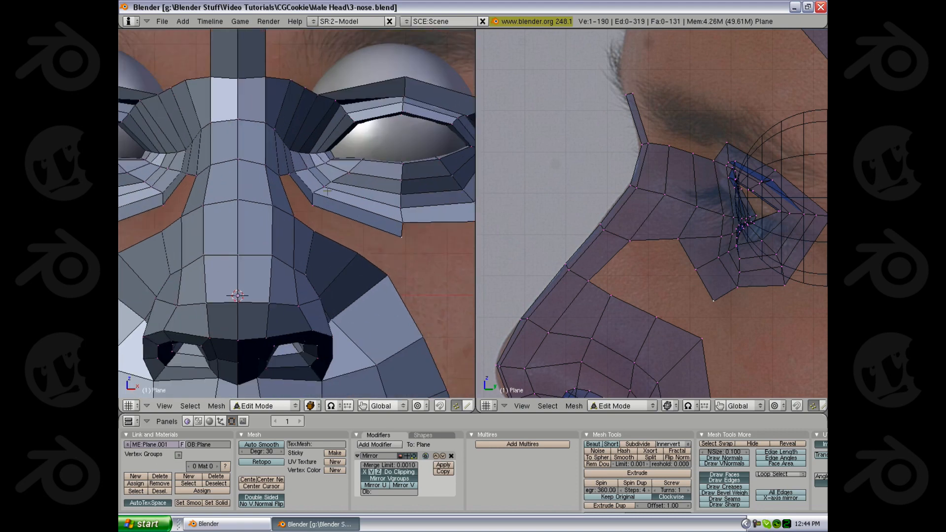
right_click(291, 180, "shift")
right_click(402, 236, "shift")
key("z")
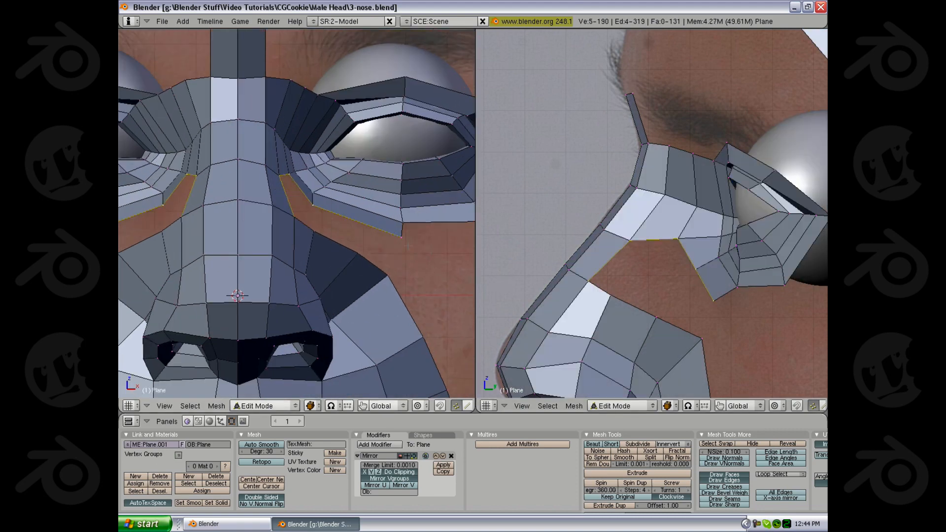
key("f")
key("a")
middle_click_drag(408, 244, 279, 250)
key("a")
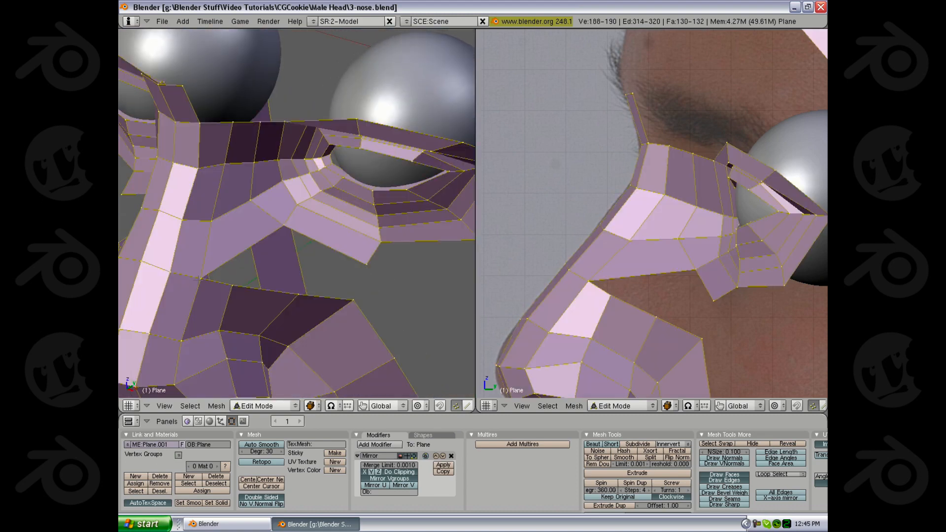
Try moving the top vertices of the nose's side toward the cheek in the side view.
key("a")
key("g")
left_click(628, 292)
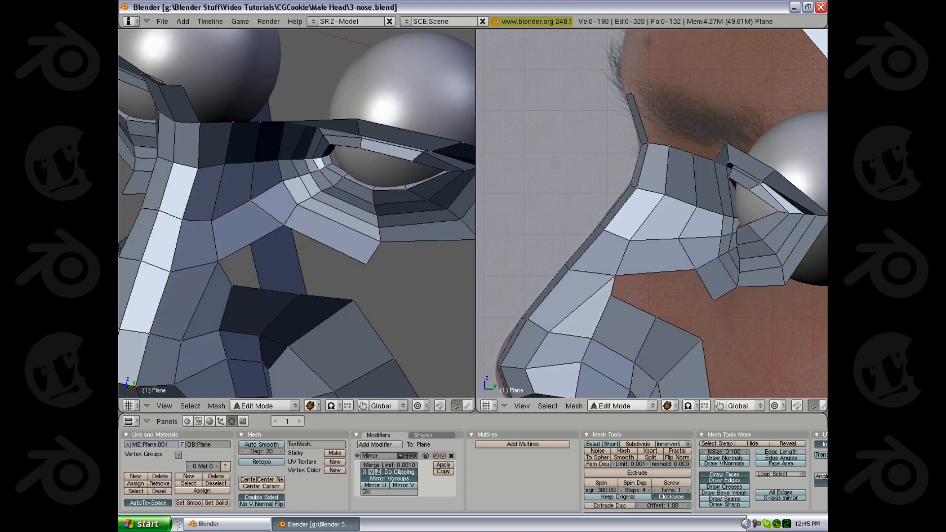
right_click(628, 293)
key("g")
left_click(635, 294)
right_click(656, 318)
key("g")
left_click(663, 318)
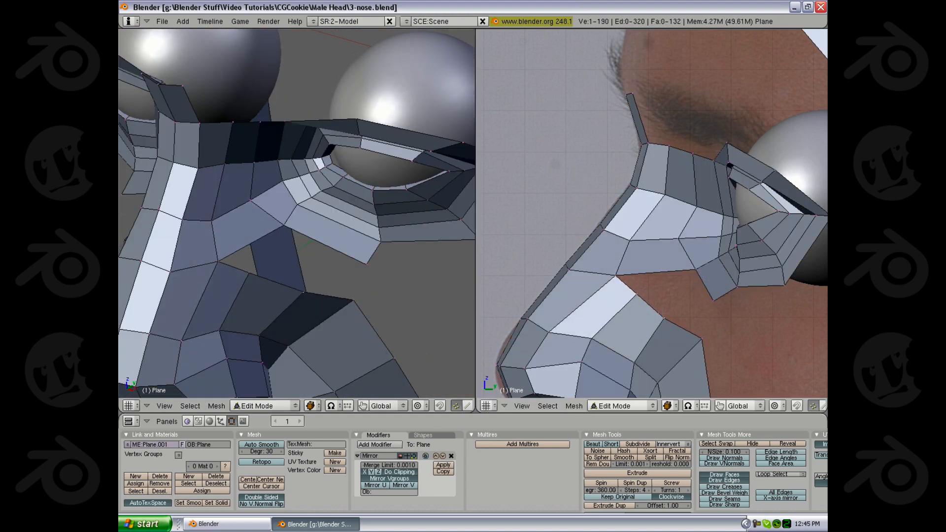
scroll(266, 268, "down", 4)
middle_click_drag(271, 276, 291, 206)
scroll(288, 223, "up", 4)
scroll(278, 213, "up", 2)
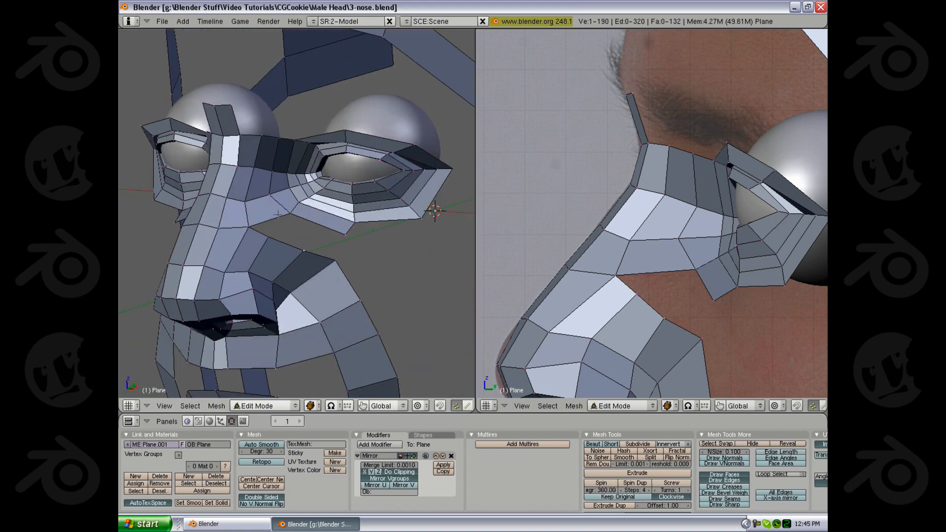
Undo the vertex moves on the nose's side and the face filled beside the bridge.
key("ctrl+z")
key("ctrl+z")
key("ctrl+z")
key("ctrl+z")
key("ctrl+z")
key("ctrl+z")
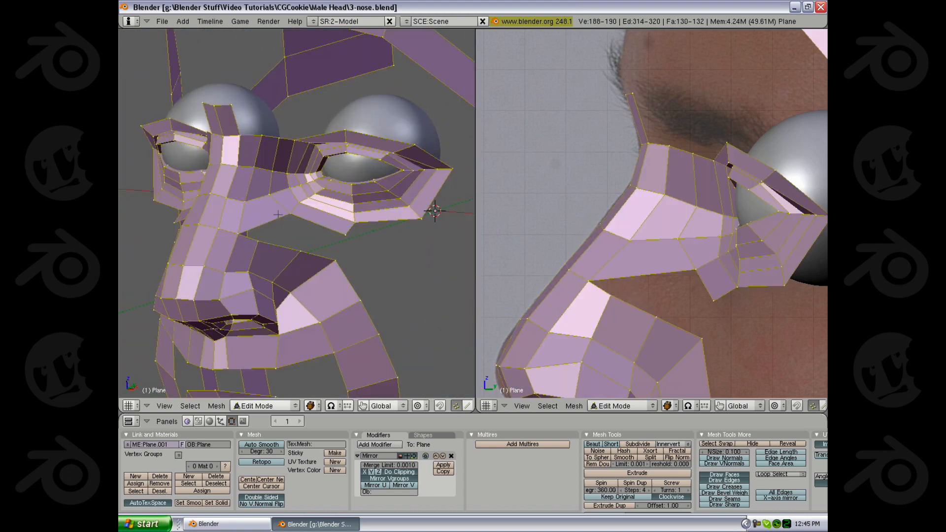
middle_click_drag(282, 197, 346, 240)
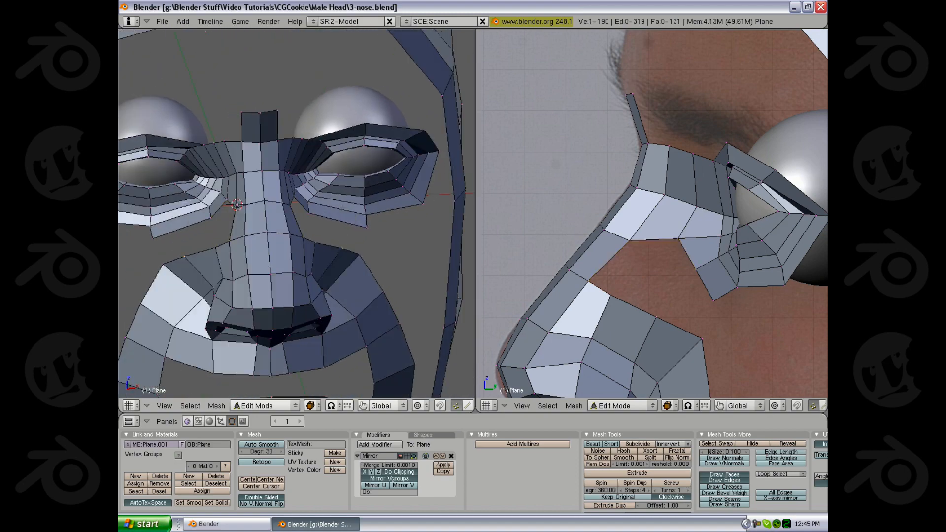
Add a loop cut through the inner under-eye faces and adjust the cut's lower vertex.
key("ctrl+r")
left_click(346, 207)
left_click(374, 230)
key("g")
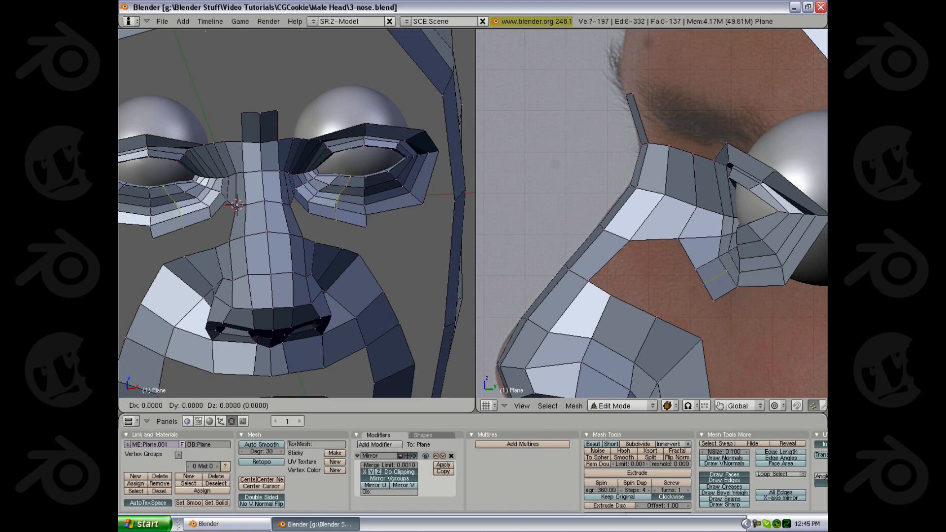
left_click(375, 234)
key("a")
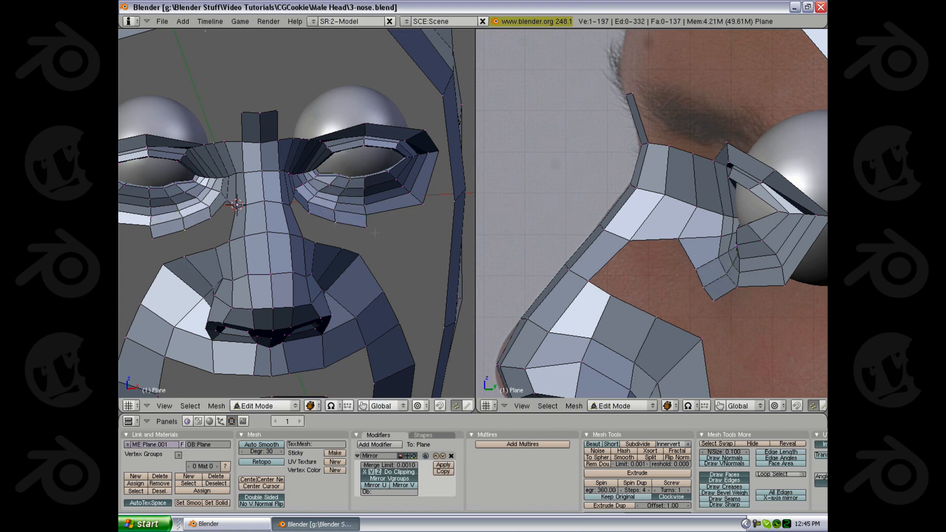
Fill a face joining the under-eye strip to the nose side's outer top edge and adjust its vertices.
right_click(361, 245)
right_click(358, 255, "shift")
key("f")
middle_click_drag(358, 254, 291, 251)
right_click(290, 259)
key("g")
left_click(542, 275)
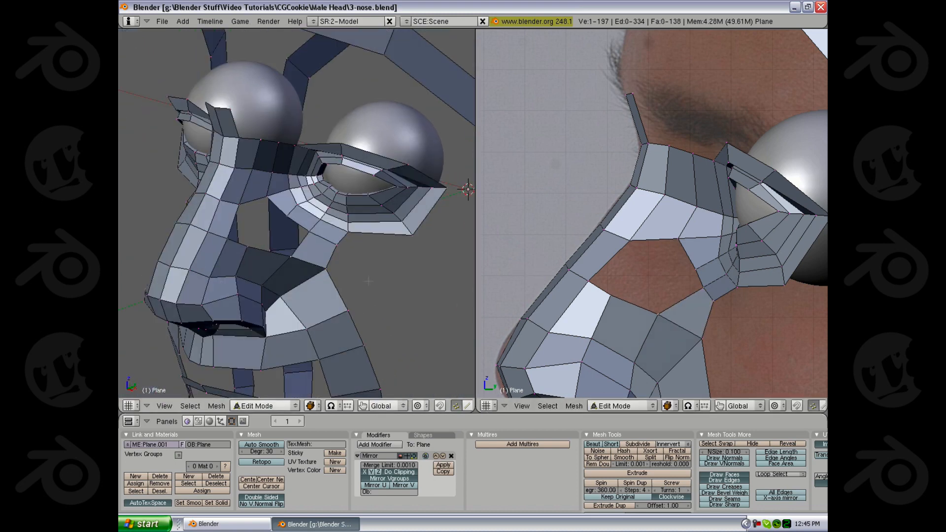
Fill the neighbouring face toward the nose and move the nose side's top vertex outward.
right_click(242, 249, "shift")
key("f")
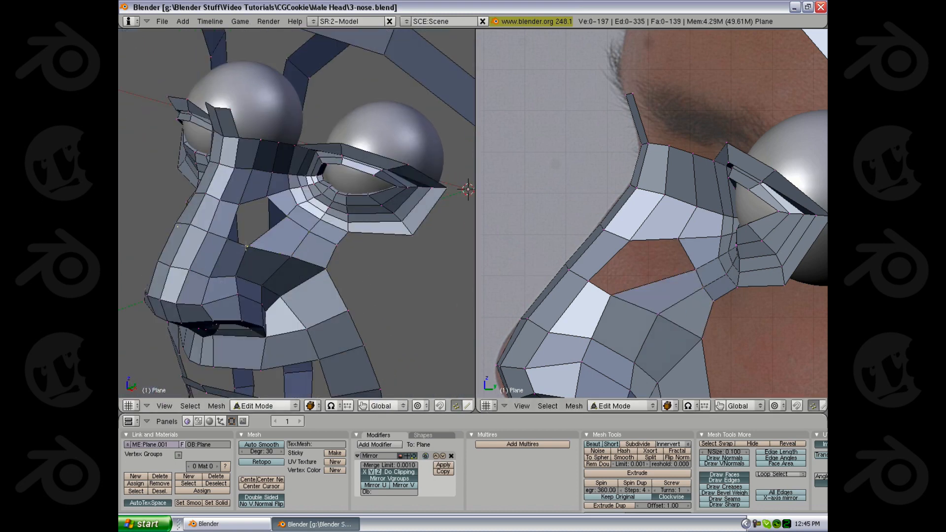
middle_click_drag(284, 243, 265, 249)
right_click(265, 249)
key("g")
left_click(274, 247)
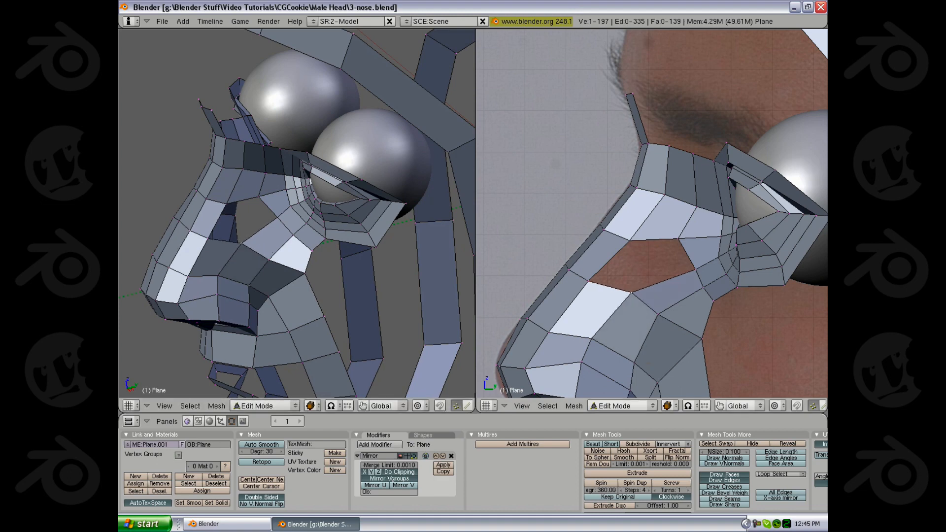
Reposition the vertices on the nose's side above the nostril wing to even out the faces in the side view.
middle_click_drag(633, 327, 628, 244, "shift")
key("z")
key("g")
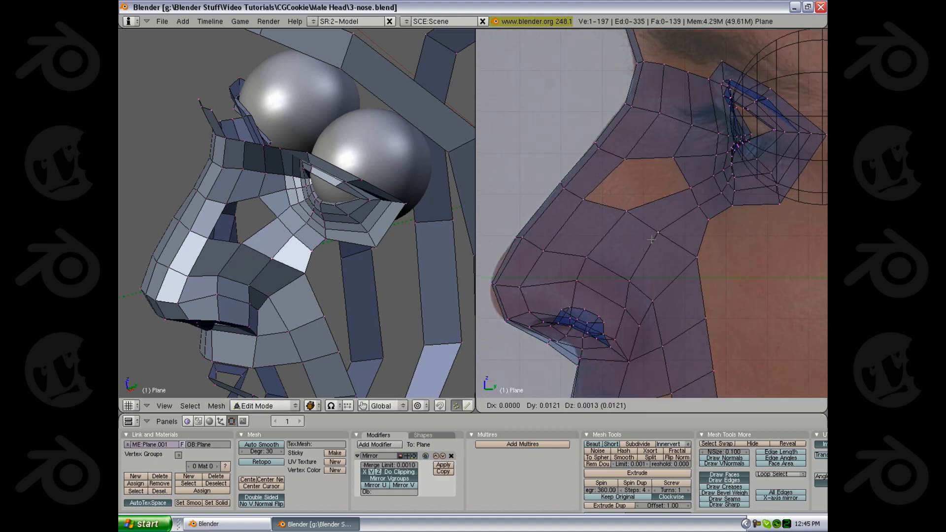
left_click(641, 296)
key("g")
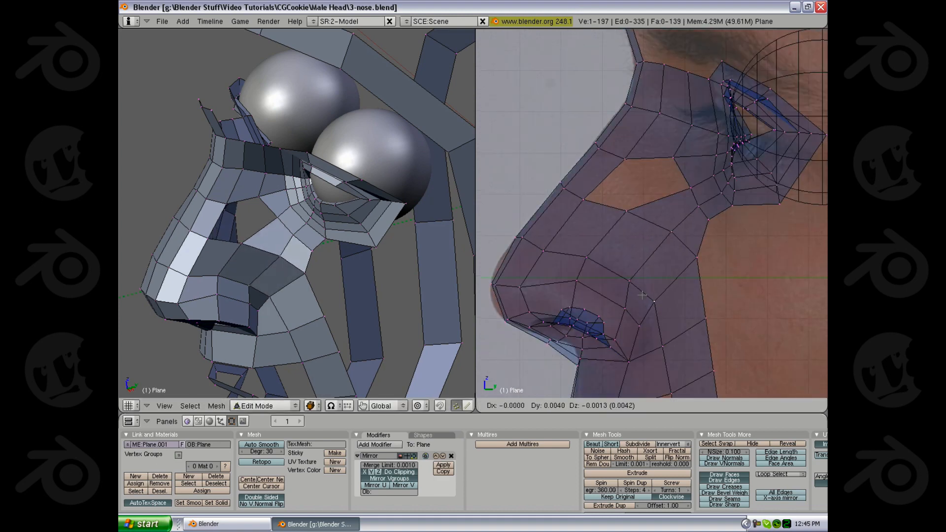
left_click(639, 299)
key("g")
left_click(638, 296)
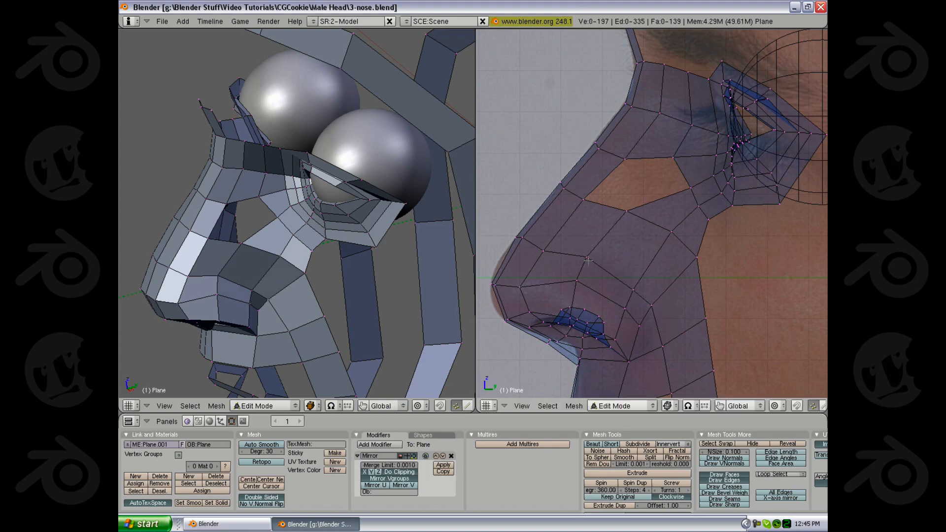
middle_click_drag(316, 256, 261, 286)
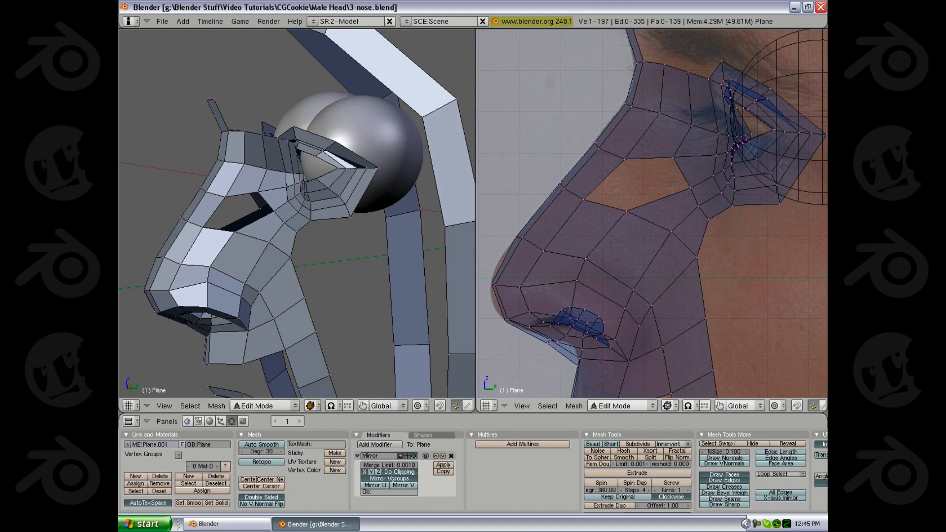
Move the two upper cross edges of the nose bridge upward along the profile in the side view.
middle_click_drag(627, 154, 618, 181, "shift")
right_click(591, 178, "shift")
key("g")
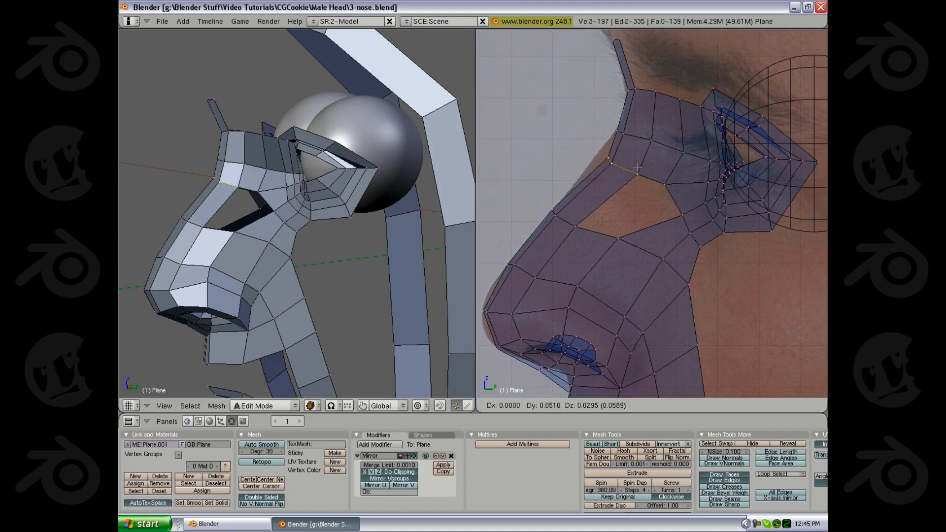
left_click(623, 132)
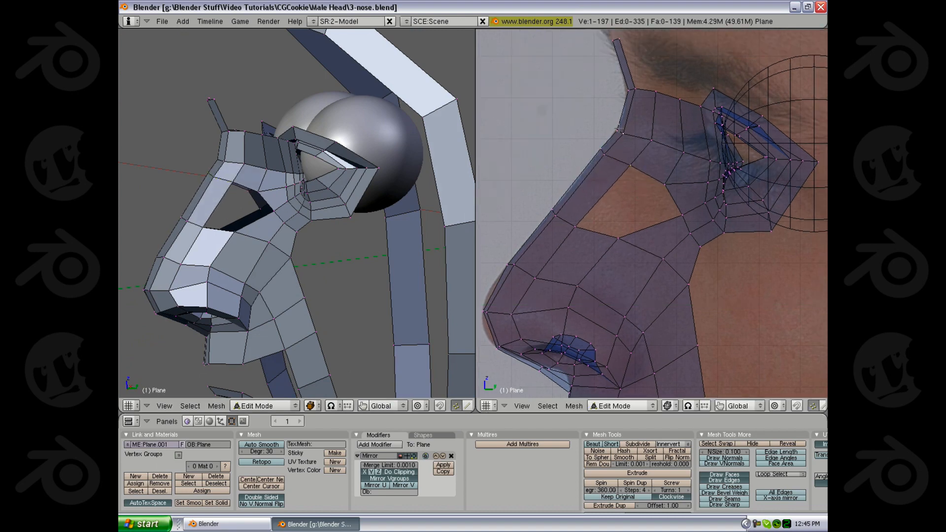
right_click(618, 130, "shift")
key("g")
left_click(625, 114)
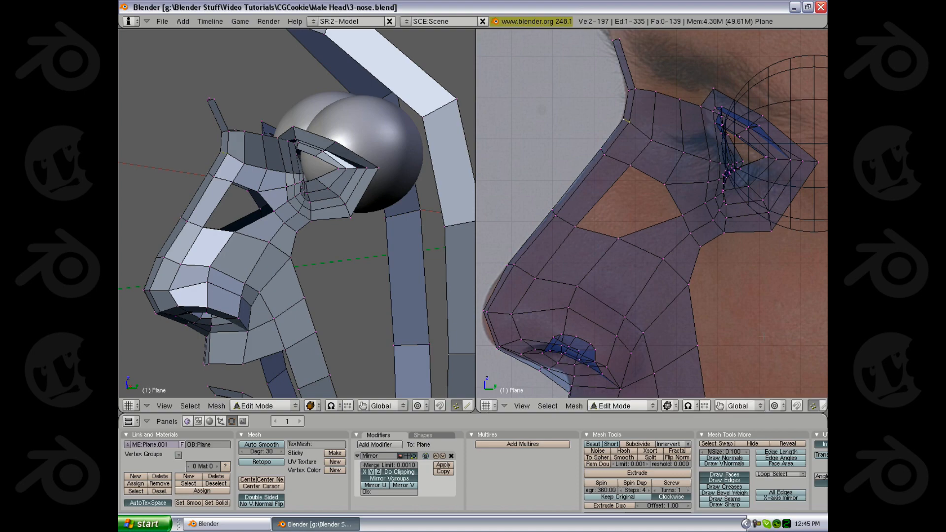
mouse_move(289, 254)
middle_mouse_down()
mouse_move(387, 270)
mouse_move(364, 246)
mouse_move(283, 228)
mouse_move(289, 236)
middle_mouse_up()
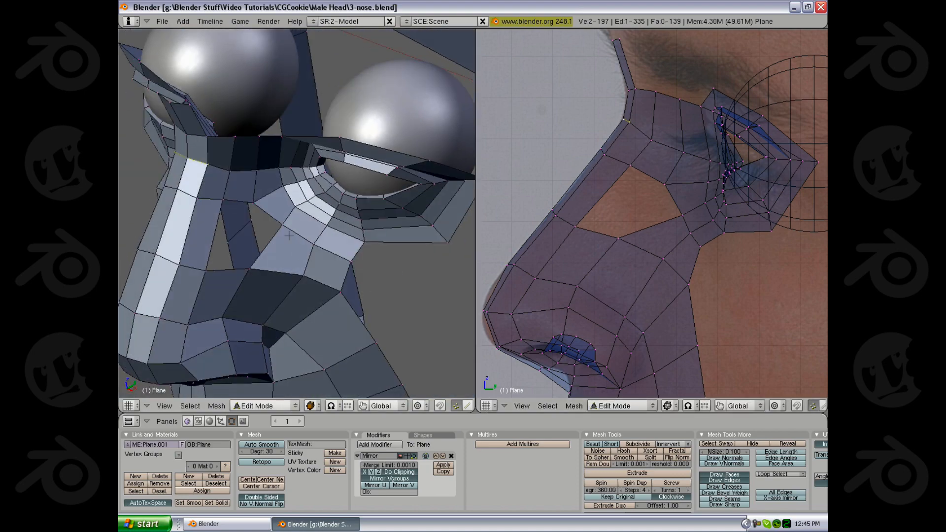
Add a loop cut across the nose bridge strips, beside the open hole in the nose's side.
key("ctrl+r")
left_click(224, 207)
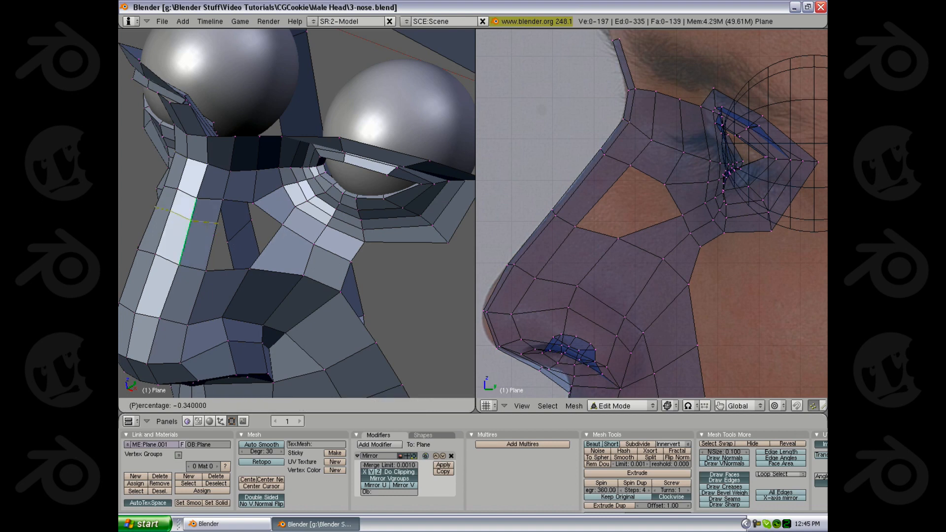
left_click(227, 203)
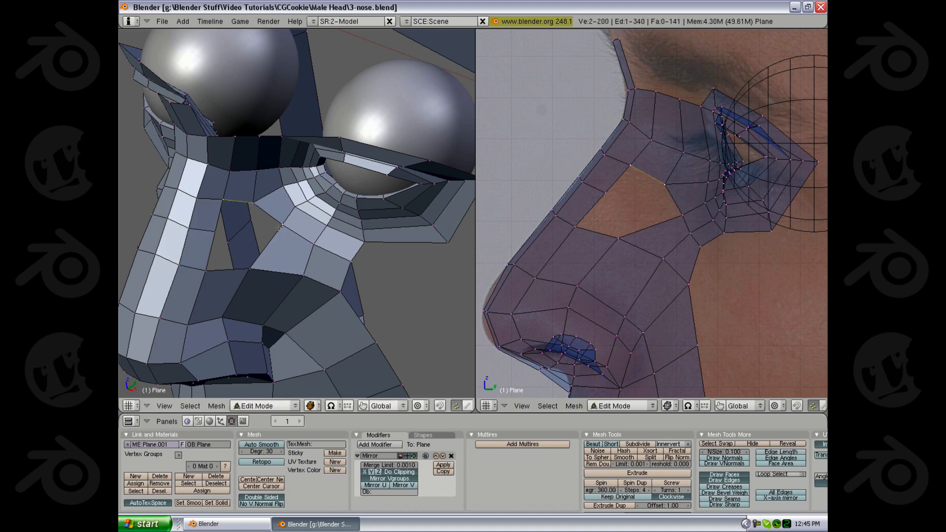
Fill a quad across the eye-facing part of the hole beside the nose bridge and adjust its nearby vertices.
key("f")
middle_click_drag(251, 273, 254, 202)
key("a")
right_click(257, 192)
key("g")
left_click(265, 193)
key("g")
left_click(247, 246)
key("a")
key("a")
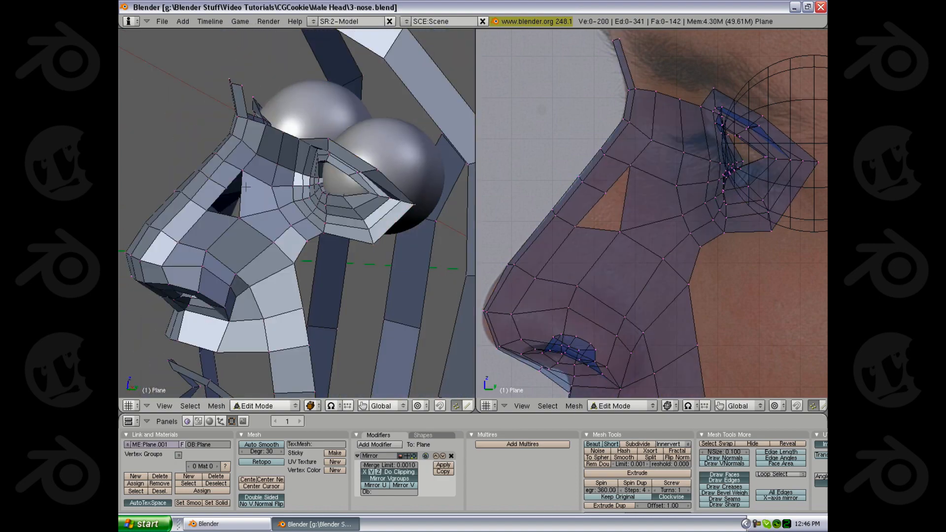
Try removing the cross edge loops from the nose bridge alongside the remaining triangular hole.
key("x")
left_click(213, 268)
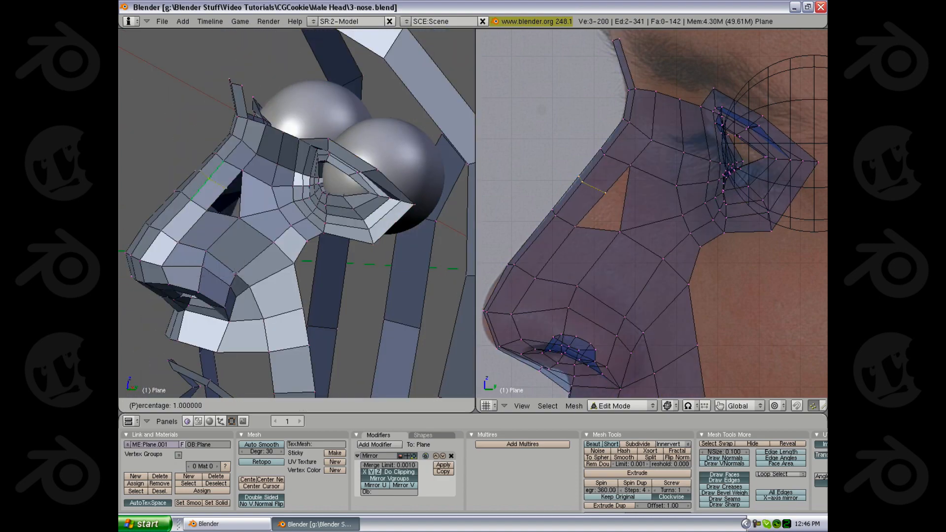
right_click(233, 170, "alt")
key("x")
left_click(229, 215)
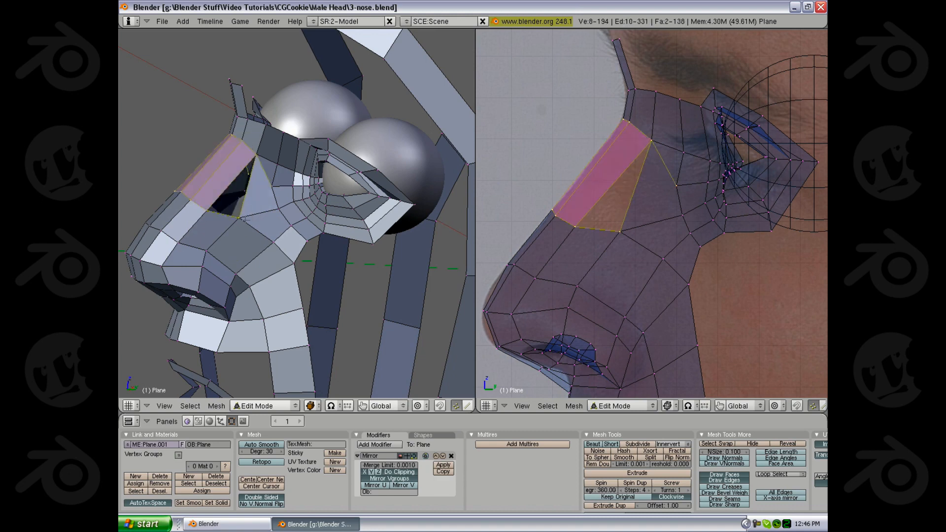
Try closing the hole beside the nose bridge with a single triangular face.
key("a")
right_click(207, 210, "shift")
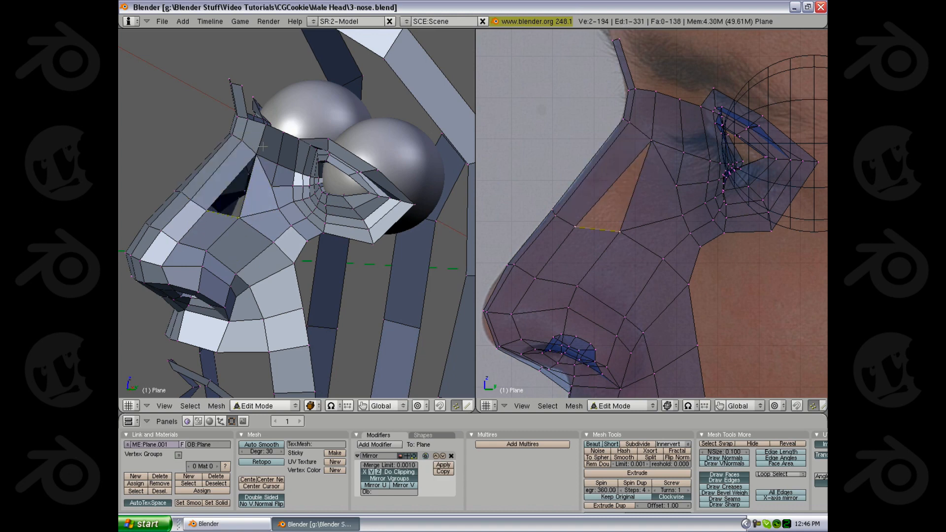
key("z")
right_click(258, 157, "shift")
middle_click_drag(258, 156, 266, 168)
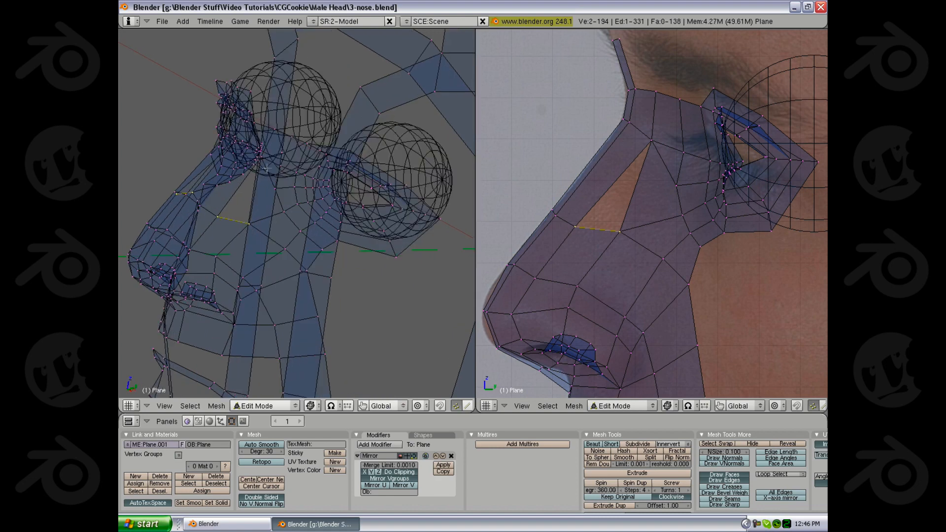
right_click(260, 157, "shift")
key("f")
key("z")
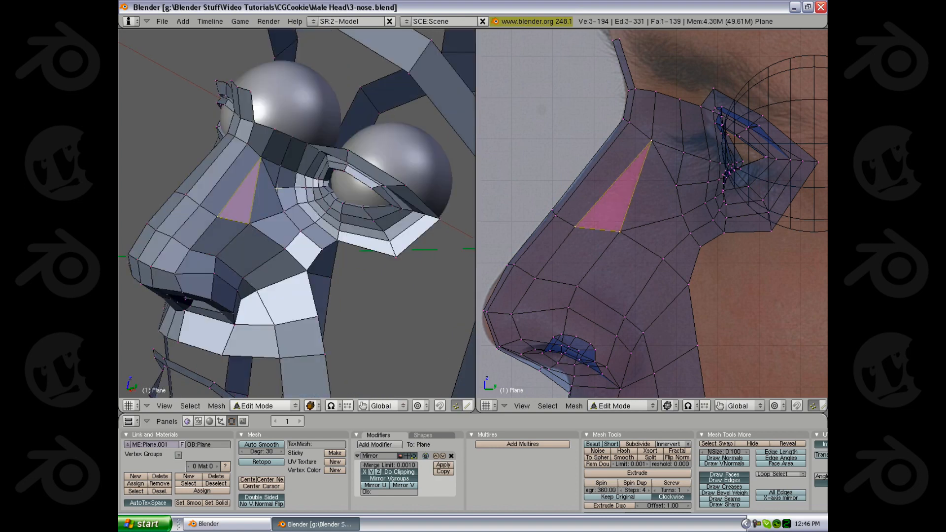
right_click(282, 193, "shift")
Undo the triangle fill and the removal of the bridge's cross edge loops.
key("ctrl+z")
key("ctrl+z")
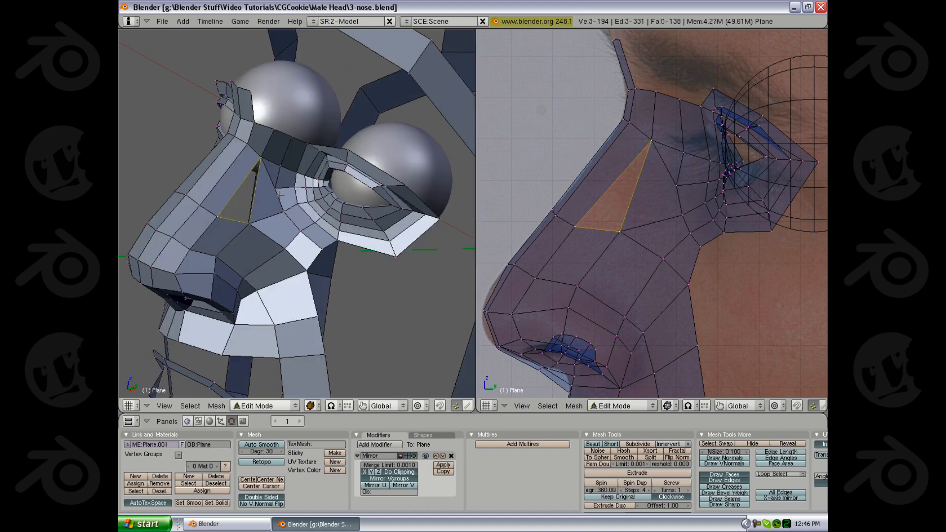
key("ctrl+z")
key("ctrl+z")
key("ctrl+z")
key("ctrl+z")
key("ctrl+z")
key("ctrl+z")
key("ctrl+z")
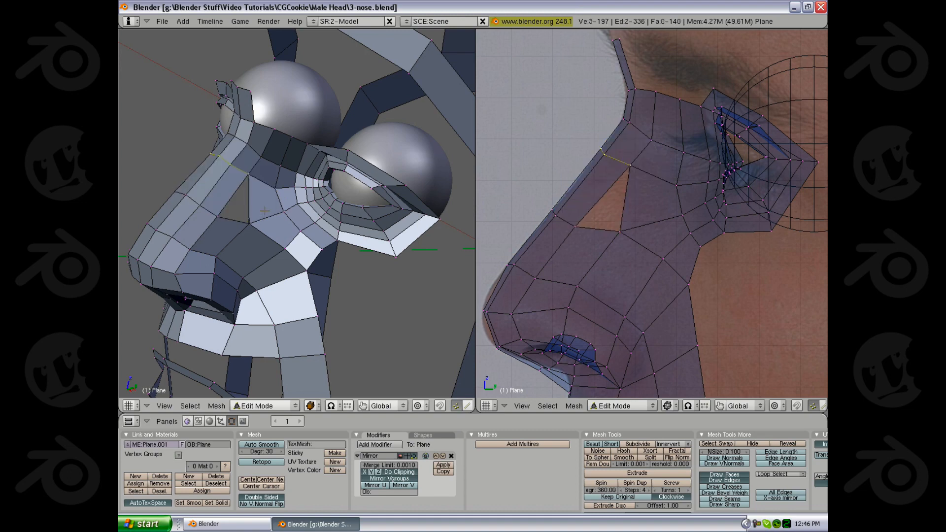
Shift the vertex at the hole's lower eye-facing corner slightly toward the eye.
middle_click_drag(270, 231, 289, 203)
right_click(232, 217)
key("g")
left_click(241, 220)
scroll(241, 220, "down", 4)
scroll(285, 238, "up", 3)
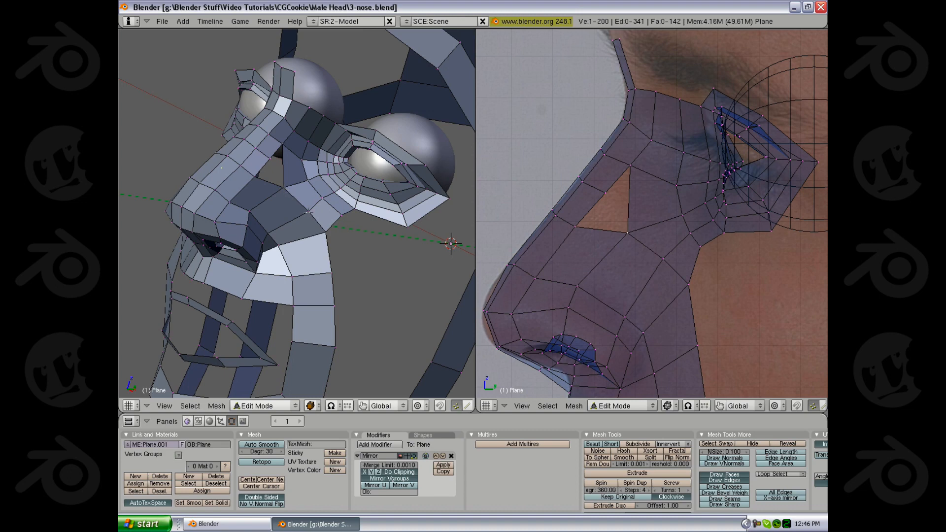
Rip the mesh along the two edges joining the nose's side to the under-eye strip and pull the nose side down and away.
right_click(309, 211, "shift")
key("e")
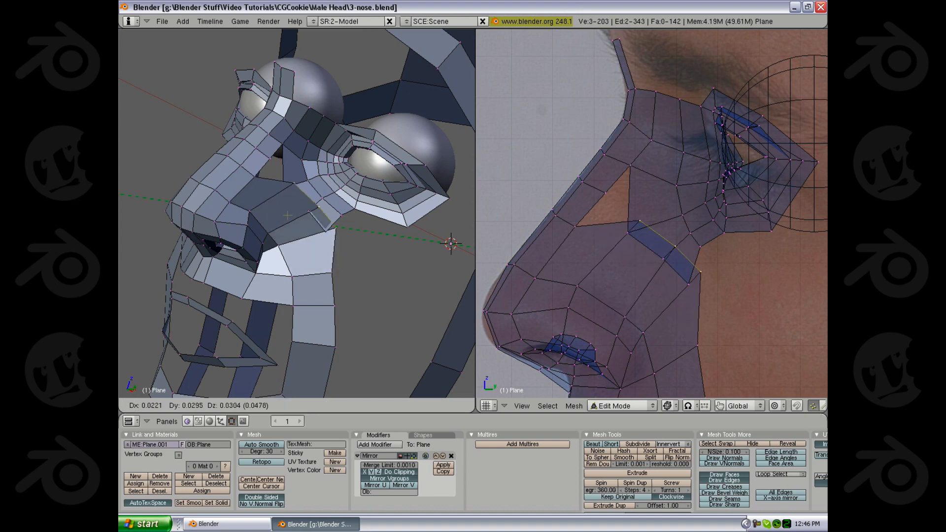
right_click(299, 213)
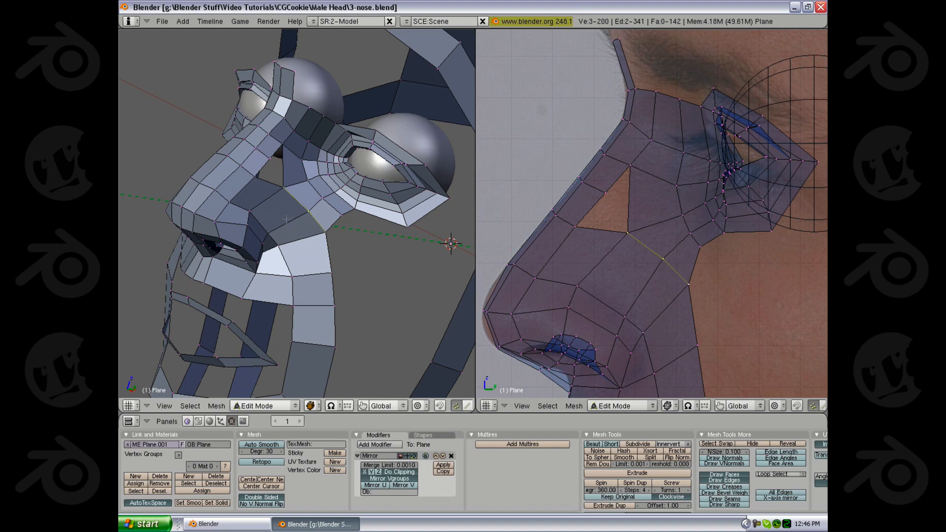
key("e")
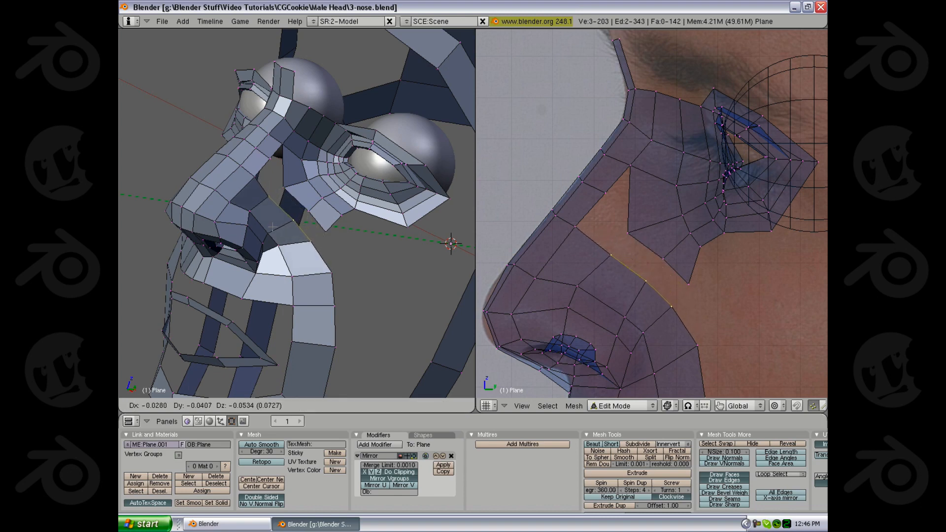
left_click(272, 227)
key("a")
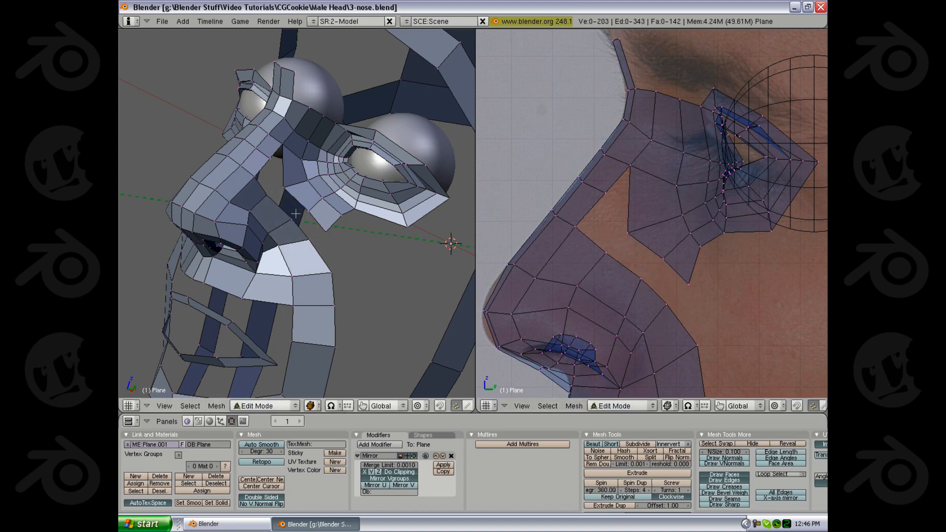
Bridge the ripped gap between the nose's side and the under-eye strip with two quads, and show the side view in solid shading.
right_click(308, 246, "shift")
key("f")
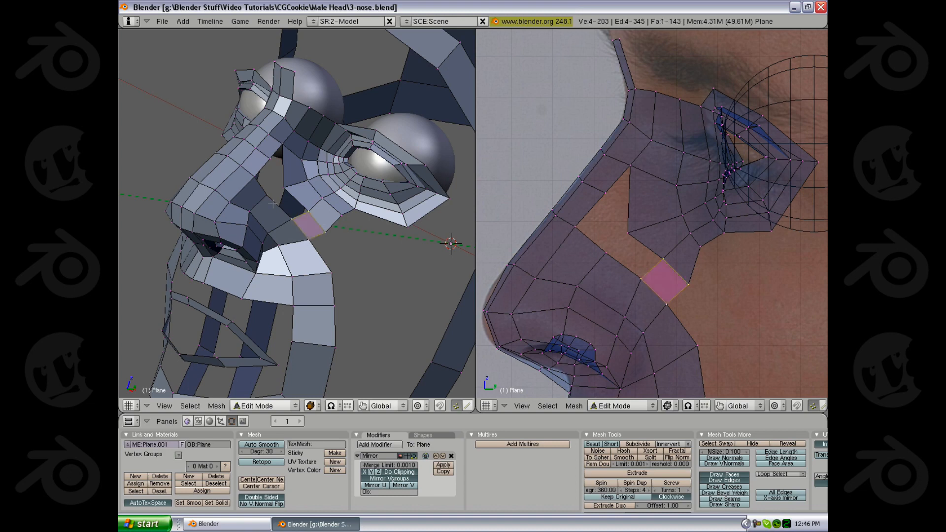
right_click(269, 203)
key("f")
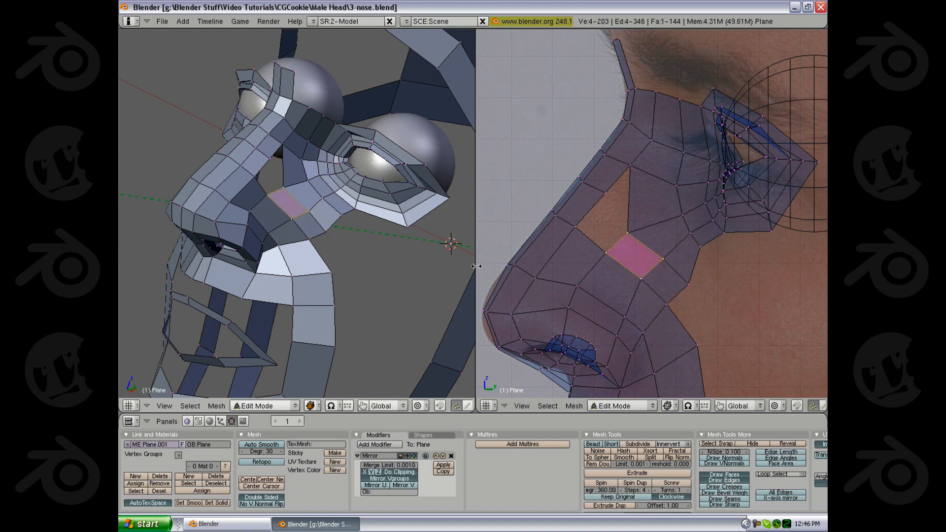
key("a")
key("z")
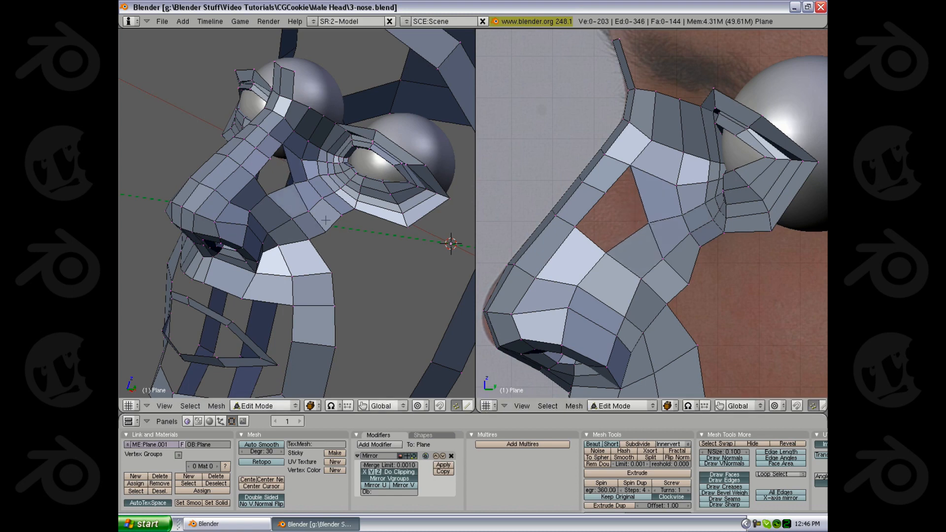
Reposition the vertices beside the nostril and under the inner eye to smooth the side of the nose into the cheek.
right_click(693, 272, "shift")
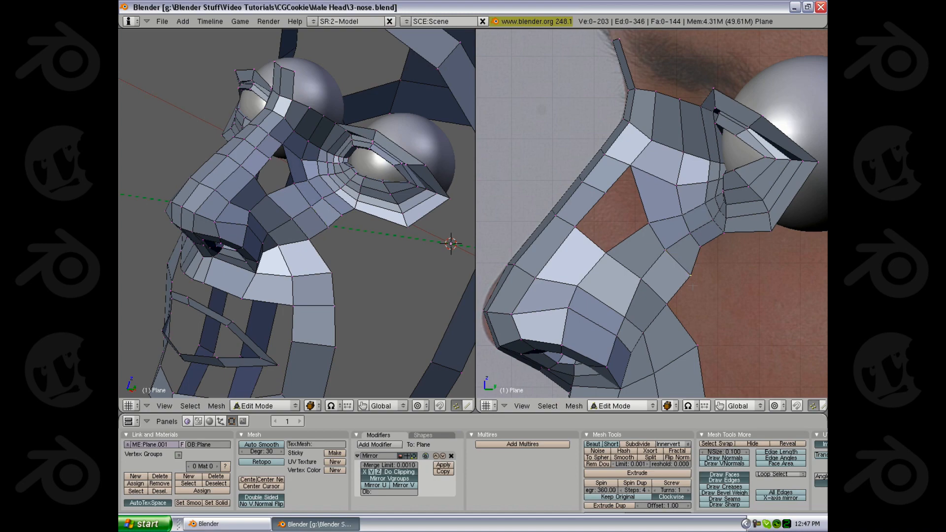
middle_click_drag(232, 246, 228, 216)
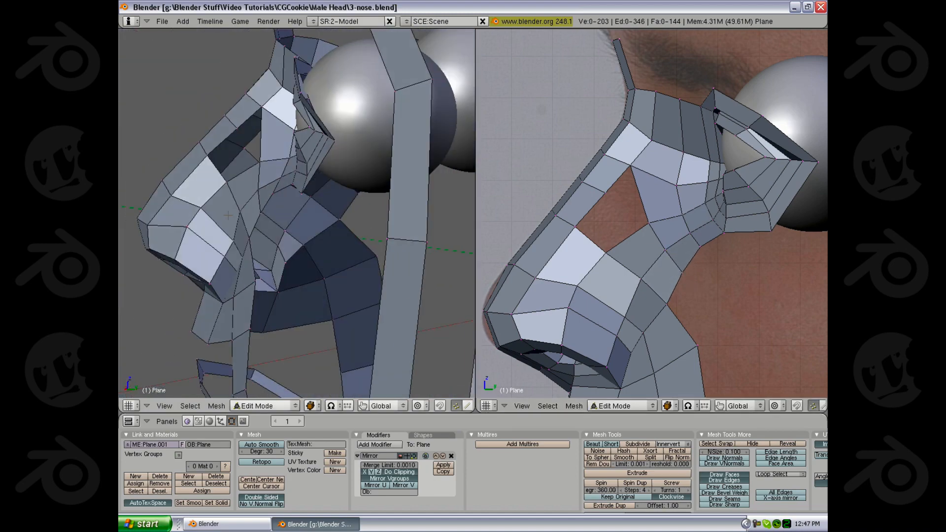
right_click(258, 191, "shift")
key("g")
left_click(262, 191)
right_click(281, 176)
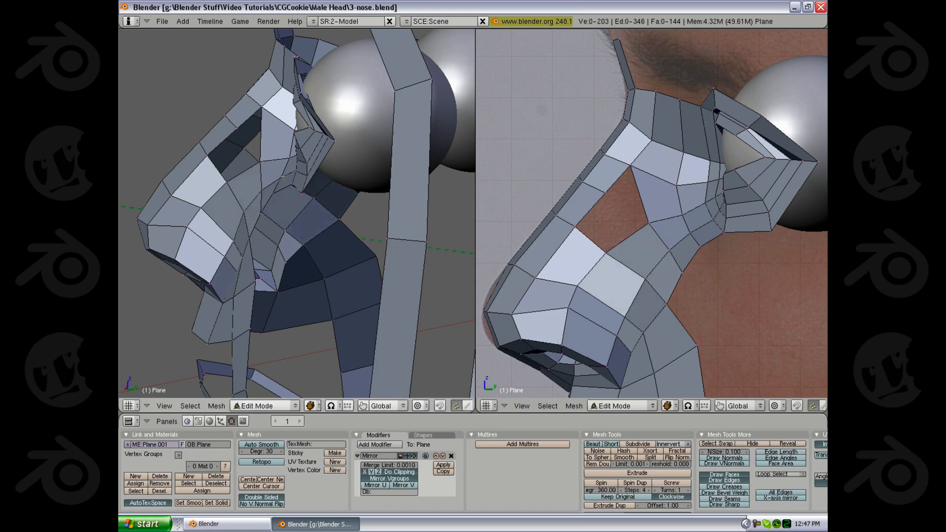
key("g")
left_click(281, 174)
middle_click_drag(281, 174, 217, 126)
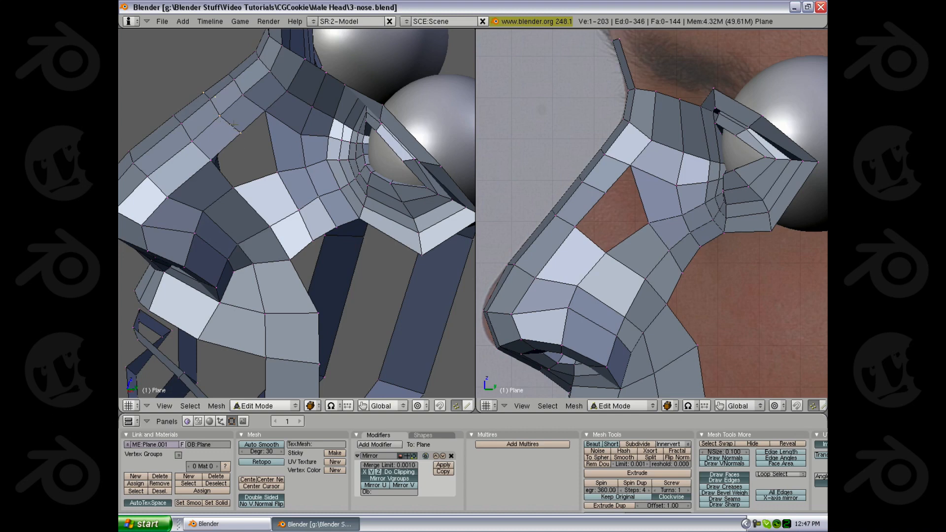
Delete the short edge loop crossing the nose bridge next to the open hole, using the Edge Loop erase option.
right_click(234, 124, "alt")
scroll(234, 124, "down", 3)
middle_click_drag(234, 124, 283, 188)
key("x")
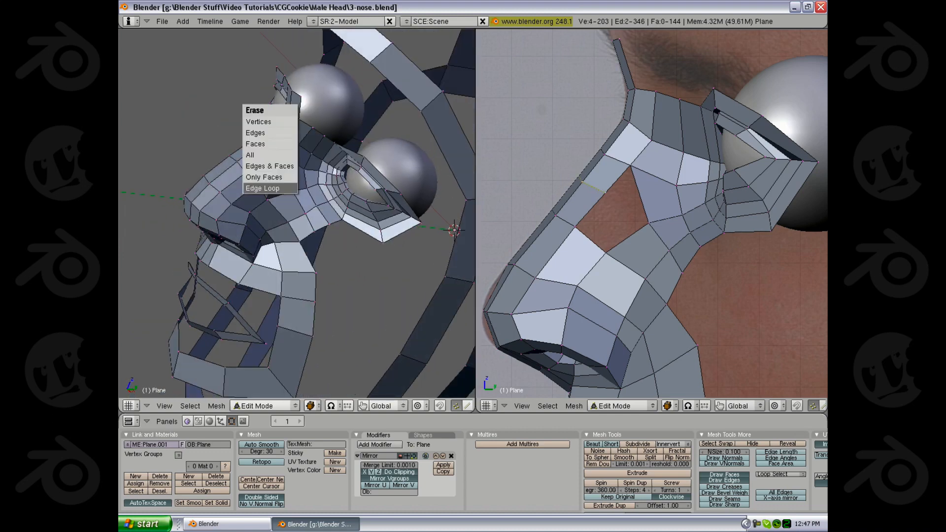
left_click(263, 188)
middle_click_drag(280, 190, 319, 236)
key("z")
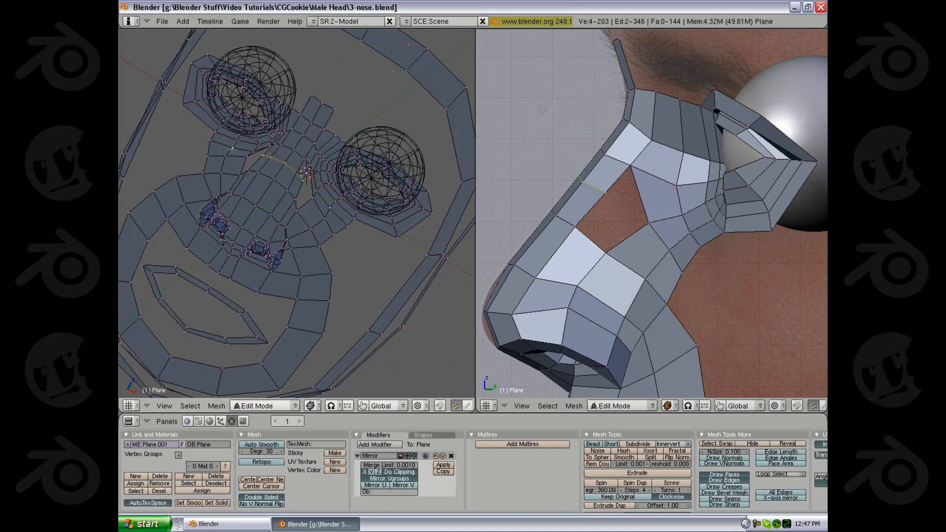
middle_click_drag(329, 181, 282, 177)
key("x")
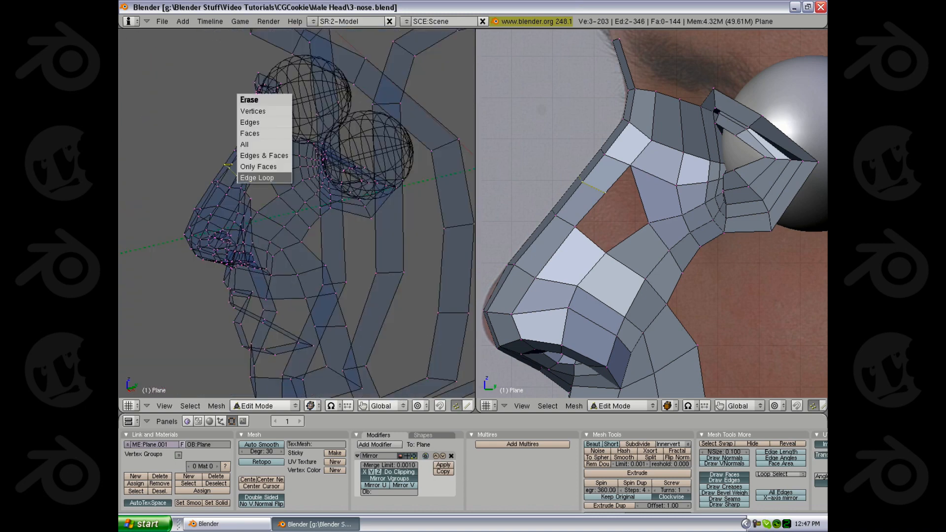
left_click(282, 177)
key("z")
Select the border of the four-sided hole on the side of the nose and fill it with a face.
right_click(273, 180, "alt")
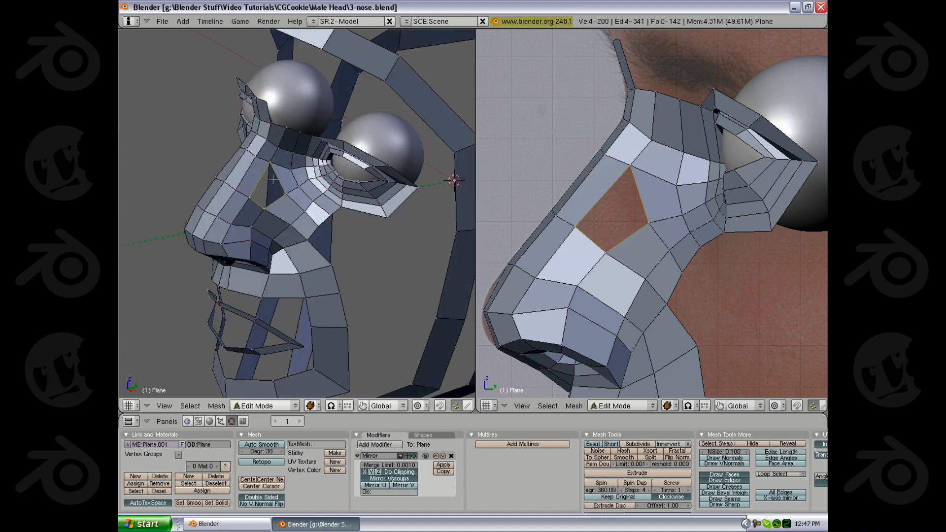
key("f")
key("a")
Examine the patched nose in object mode from an angle and against the front reference photo.
key("Tab")
scroll(303, 229, "down", 4)
middle_click_drag(305, 231, 344, 200)
key("Tab")
scroll(277, 187, "up", 2)
key("KP_1")
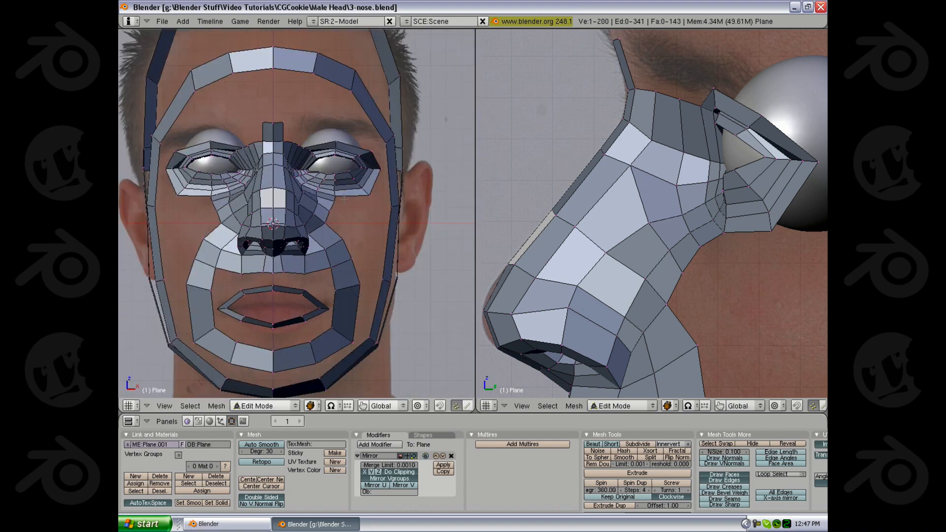
key("Tab")
key("Tab")
Extrude the edge above the inner eye corner up towards the eyebrow and rotate it about 10 degrees.
middle_click_drag(768, 216, 654, 206, "ctrl")
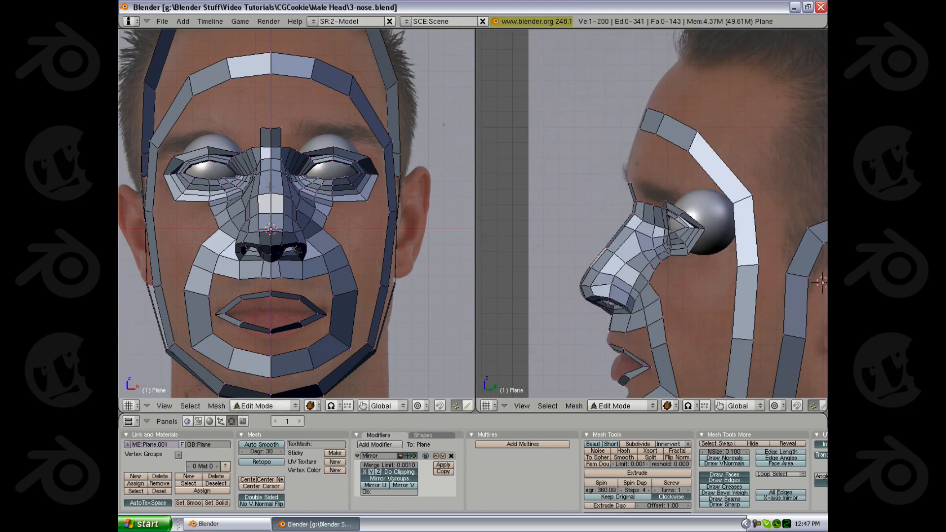
middle_click_drag(335, 145, 320, 110, "ctrl")
middle_click_drag(319, 110, 302, 172, "shift")
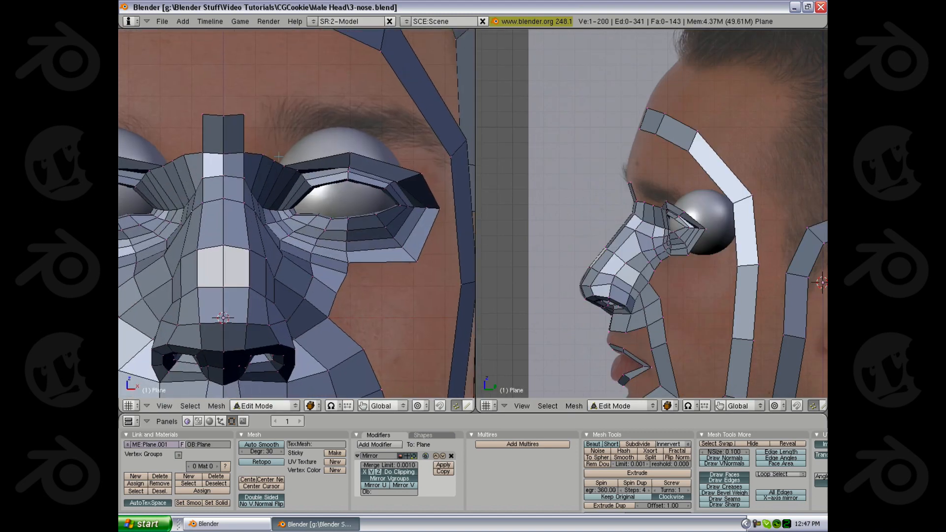
key("e")
left_click(290, 182)
key("r")
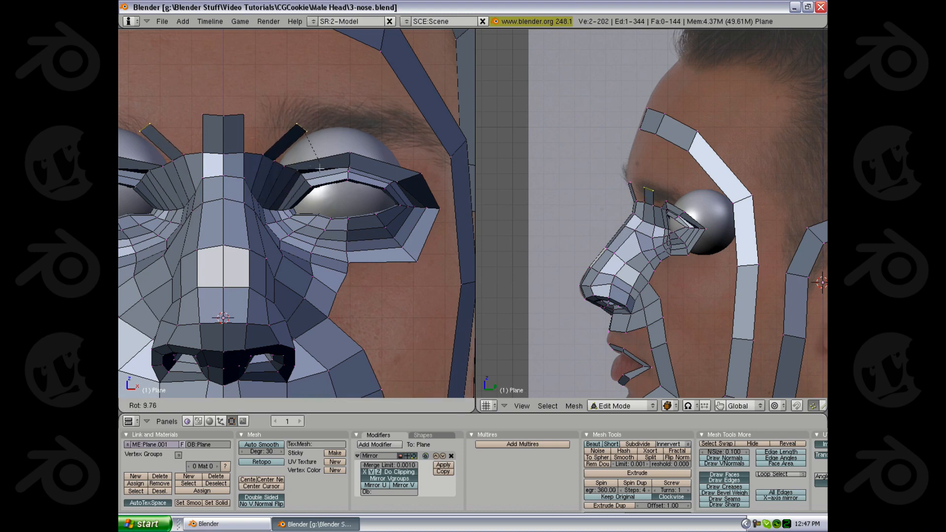
left_click(320, 168)
scroll(711, 220, "up", 3)
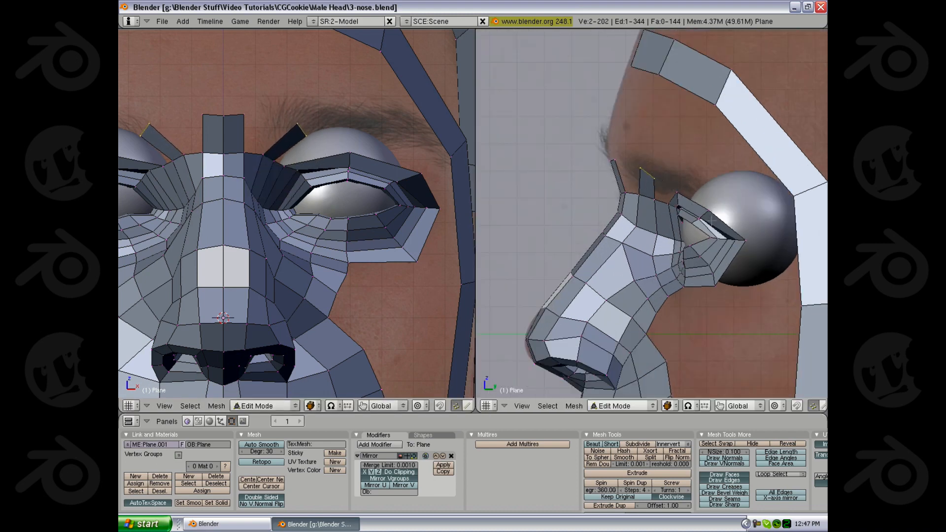
Fill the gap between the extruded brow strip and the upper edge of the eye socket with a face.
key("a")
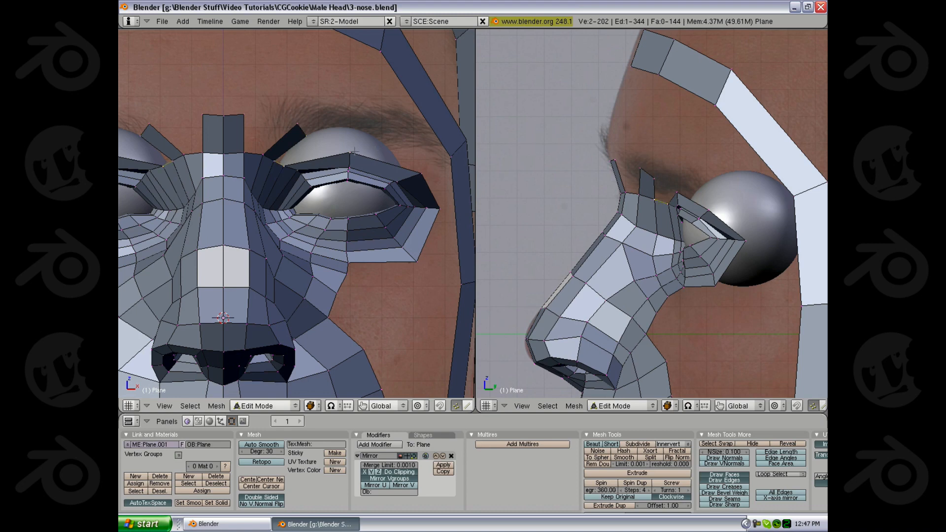
right_click(354, 151, "shift")
right_click(308, 136, "shift")
key("f")
key("a")
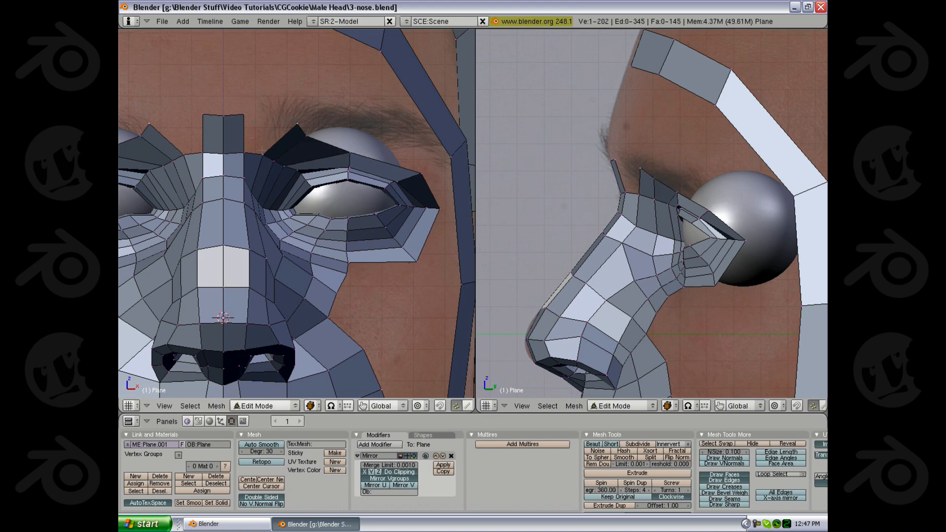
Fill the gap between the brow strip and the central nose-bridge strip with a face, and adjust the nearby brow vertex.
right_click(262, 151, "shift")
right_click(246, 151, "shift")
right_click(245, 118, "shift")
key("f")
middle_click_drag(312, 110, 268, 115)
key("a")
middle_click_drag(331, 140, 355, 157)
key("g")
left_click(314, 150)
Examine the nose, brow and eye shapes in object mode from an angle and against the front and side photos.
scroll(314, 150, "down", 5)
key("Tab")
middle_click_drag(345, 207, 317, 238)
scroll(303, 223, "up", 4)
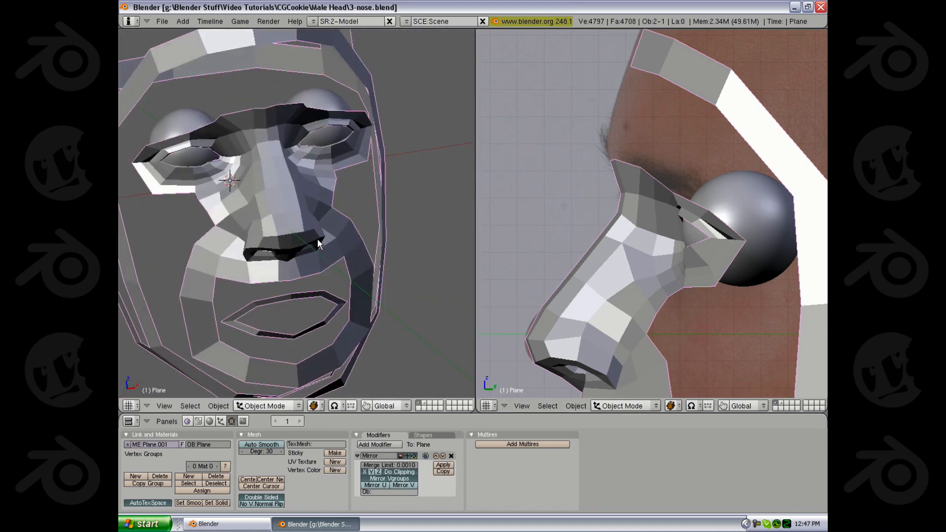
scroll(317, 238, "down", 2)
key("KP_1")
scroll(317, 237, "down", 3)
scroll(648, 263, "down", 5)
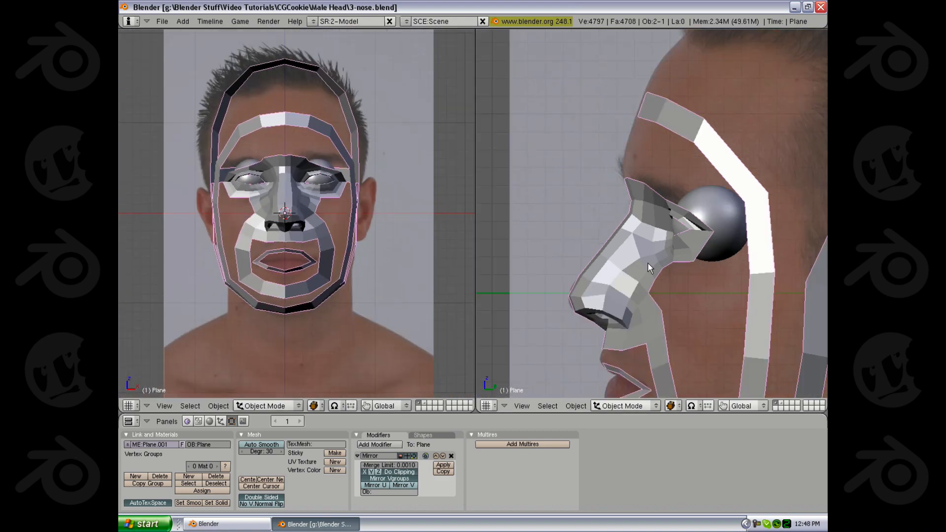
middle_click_drag(547, 271, 576, 258, "shift")
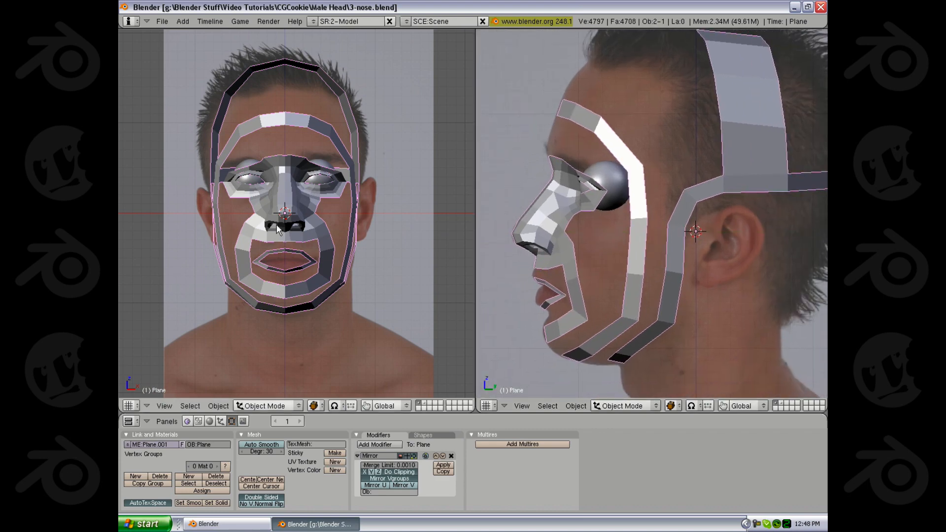
scroll(277, 231, "up", 2)
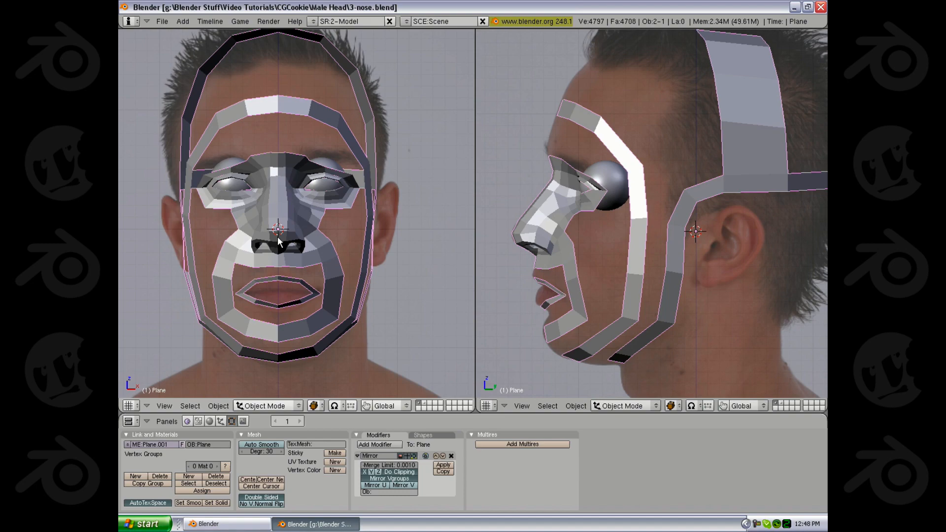
Show the side view in wireframe and compare the nose profile and mesh flow with the reference photos.
key("Tab")
scroll(601, 266, "up", 5)
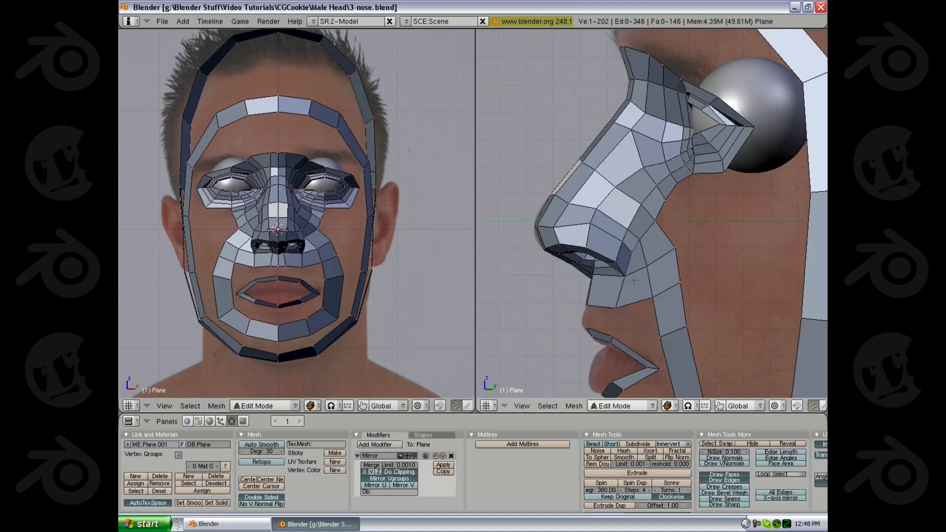
key("z")
key("Tab")
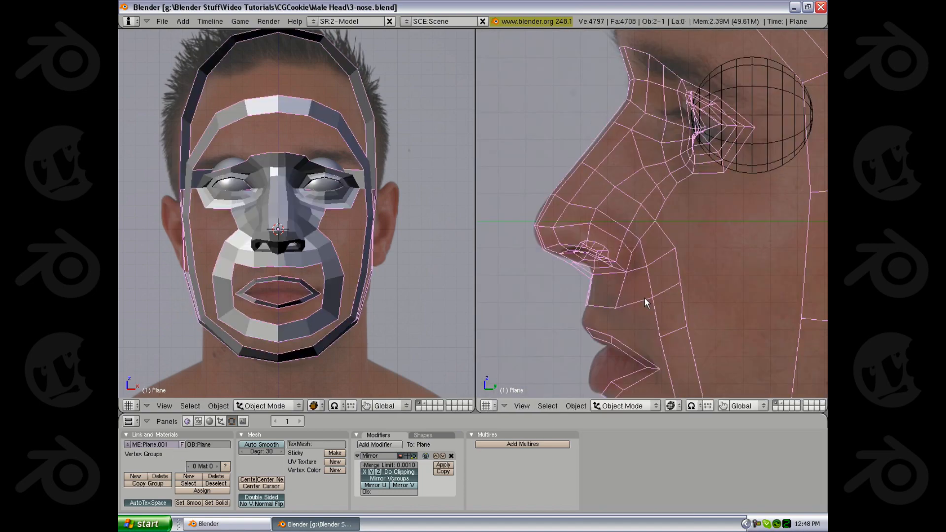
key("z")
scroll(645, 298, "down", 4)
scroll(658, 282, "up", 4)
key("Tab")
scroll(658, 281, "down", 3)
scroll(626, 277, "up", 3)
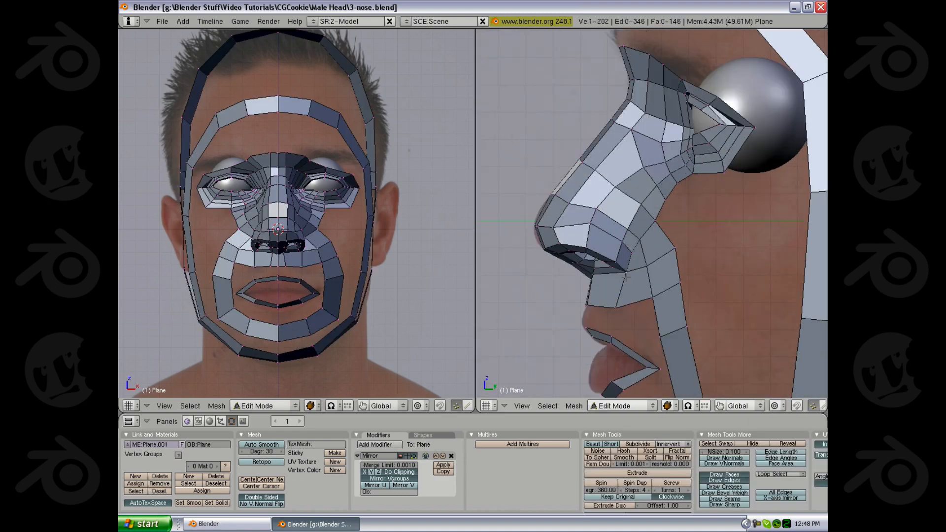
key("z")
key("Tab")
scroll(392, 275, "down", 2)
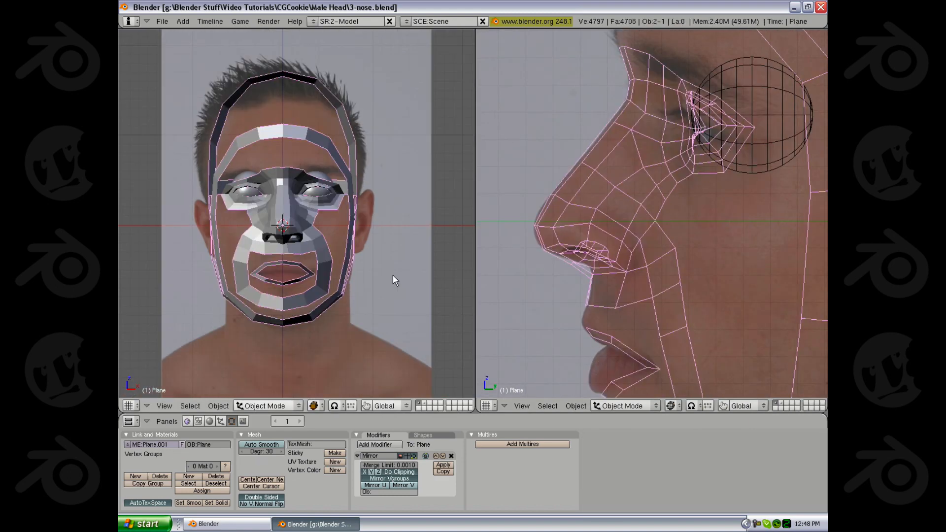
middle_click_drag(392, 275, 406, 235, "shift")
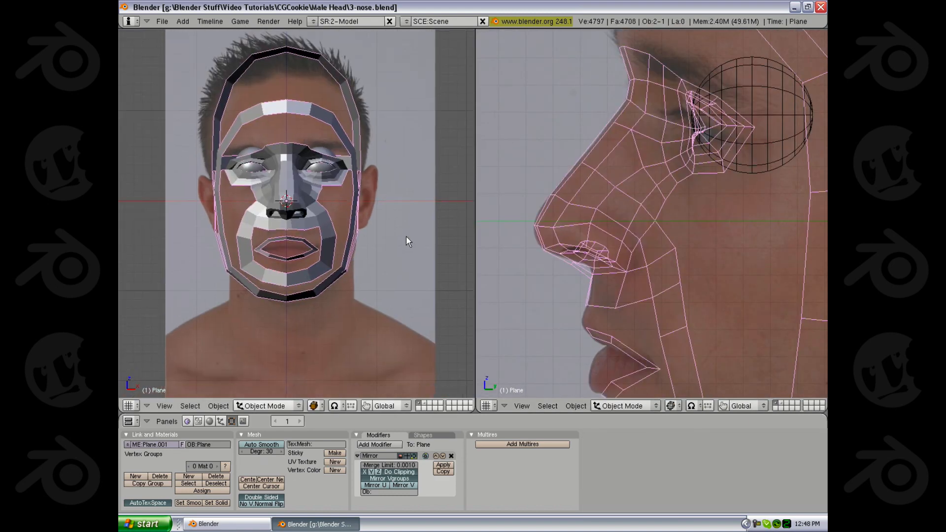
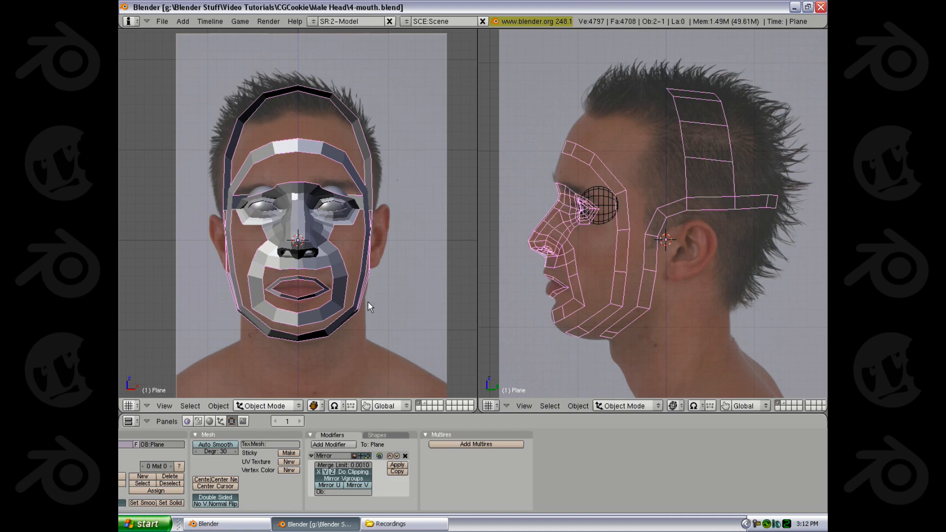
Enter edit mode on the head mesh and check the mouth outline's upper and lower inner edges and corner in both views.
key("Tab")
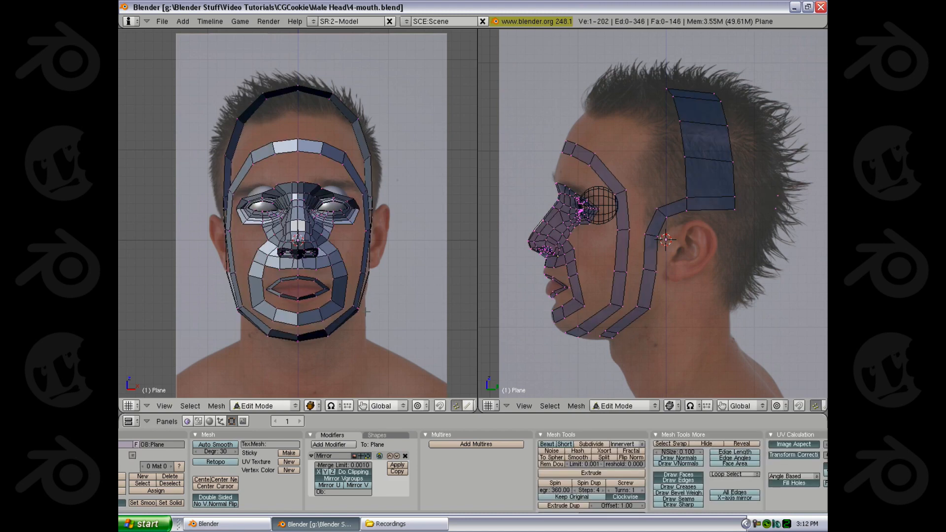
scroll(368, 303, "up", 1)
scroll(303, 304, "up", 5)
middle_click_drag(302, 344, 317, 148, "shift")
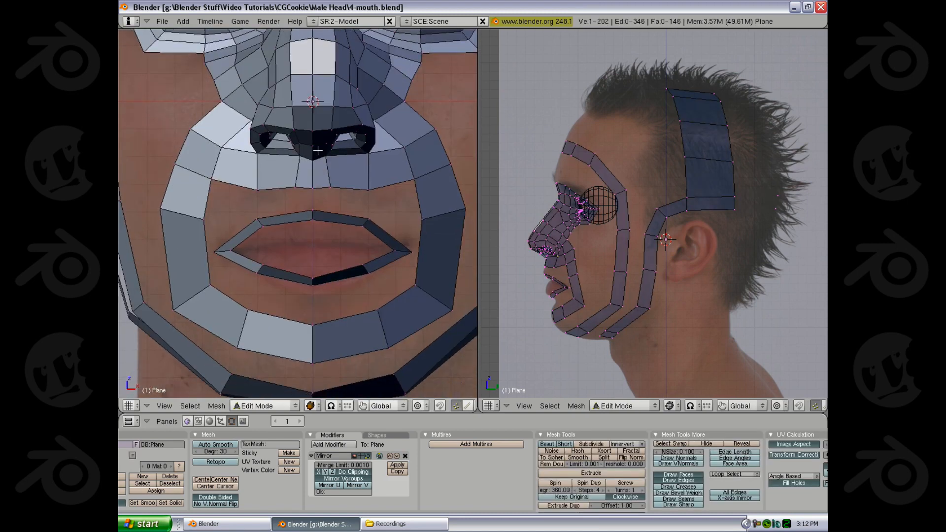
scroll(554, 344, "up", 3)
middle_click_drag(554, 344, 702, 241, "shift")
scroll(603, 257, "up", 4)
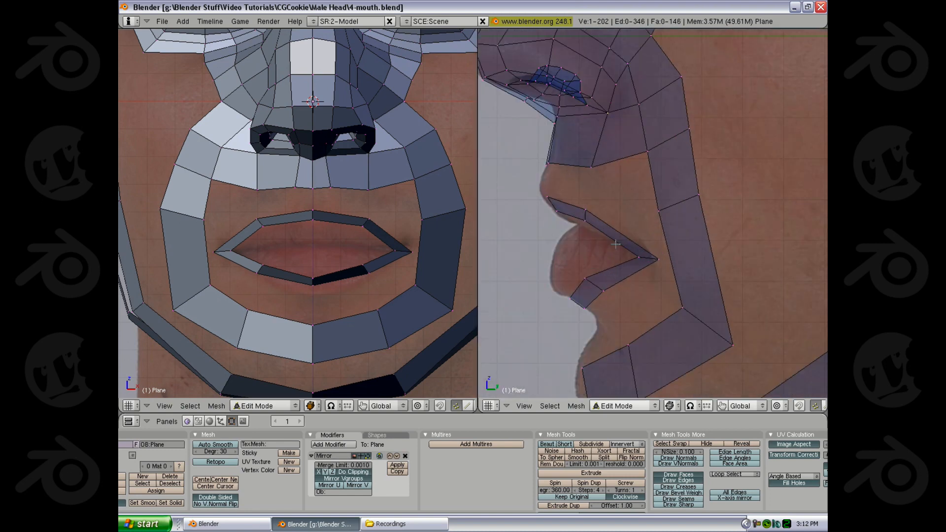
middle_click_drag(603, 258, 615, 255, "shift")
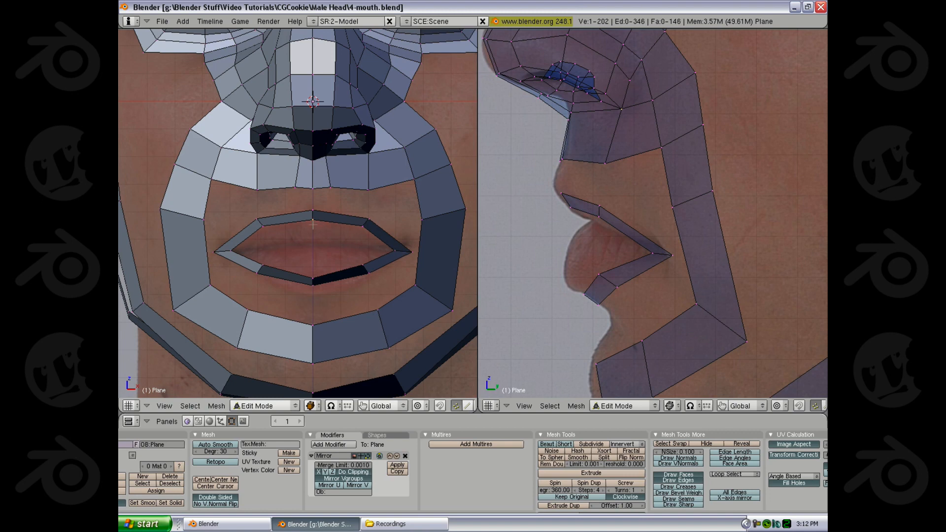
right_click(363, 227, "shift")
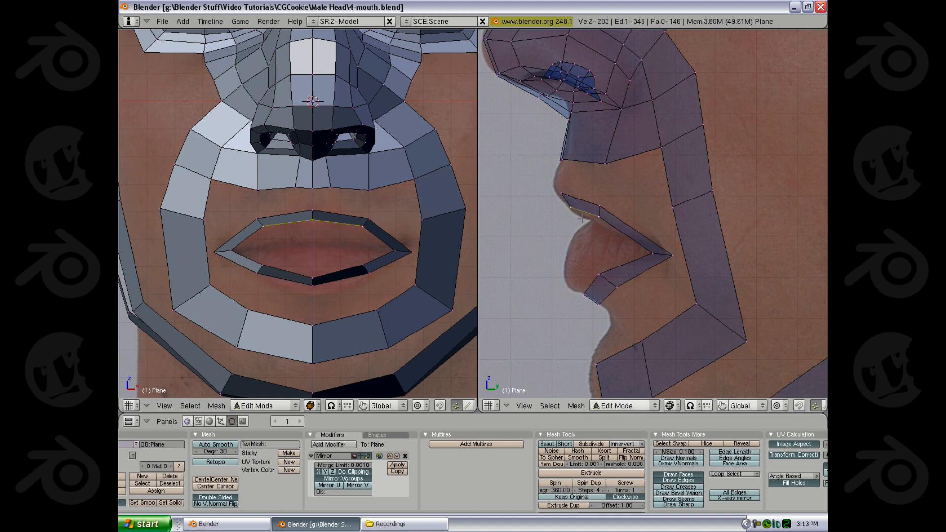
right_click(598, 274)
right_click(584, 294, "shift")
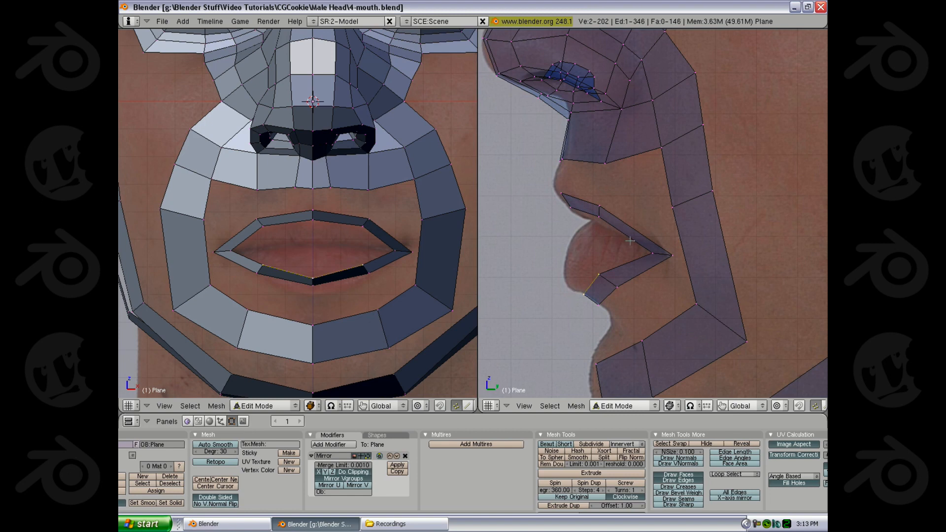
right_click(640, 251)
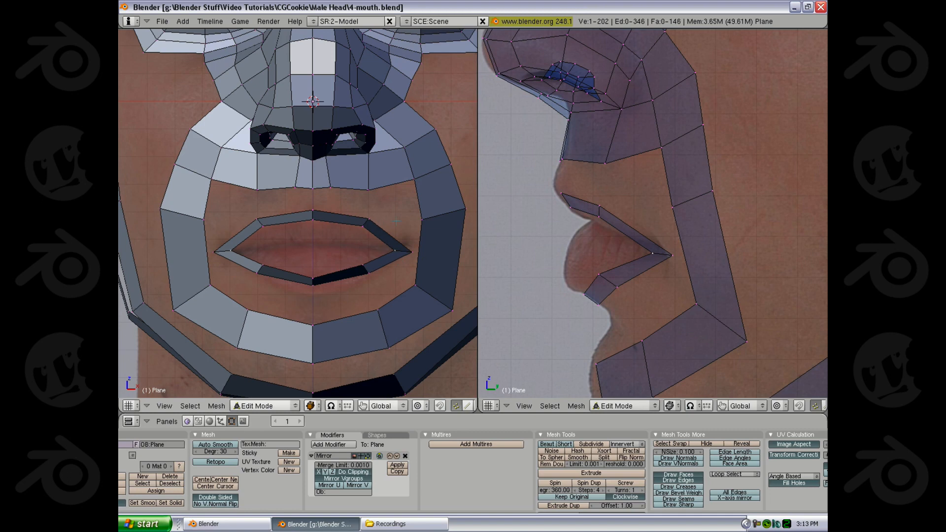
Extrude the upper lip's central inner edge down to the lip opening, position it, and extrude it again back into the mouth.
right_click(345, 224)
key("e")
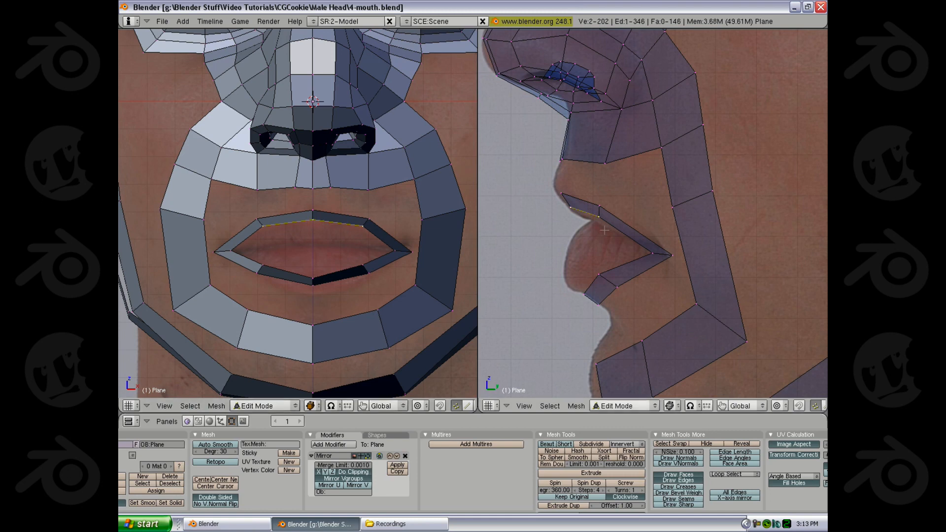
left_click(610, 237)
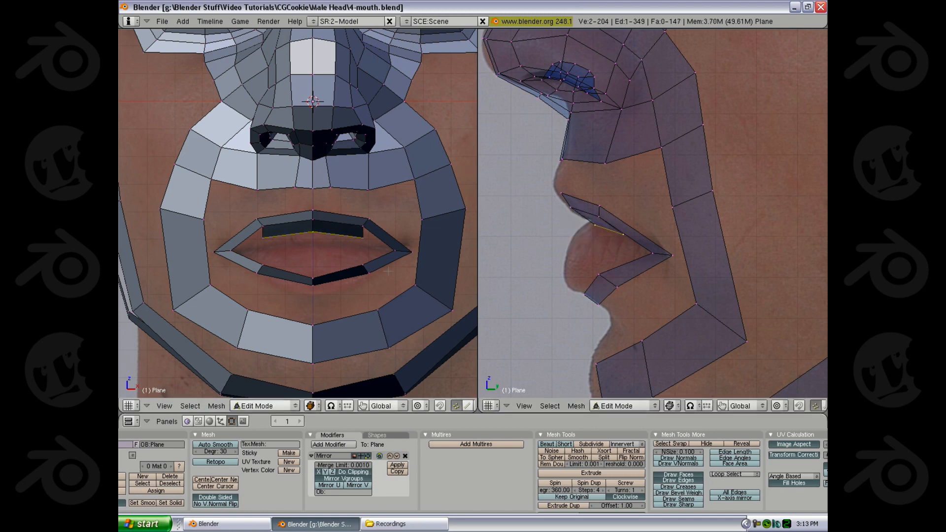
key("r")
key("Escape")
key("g")
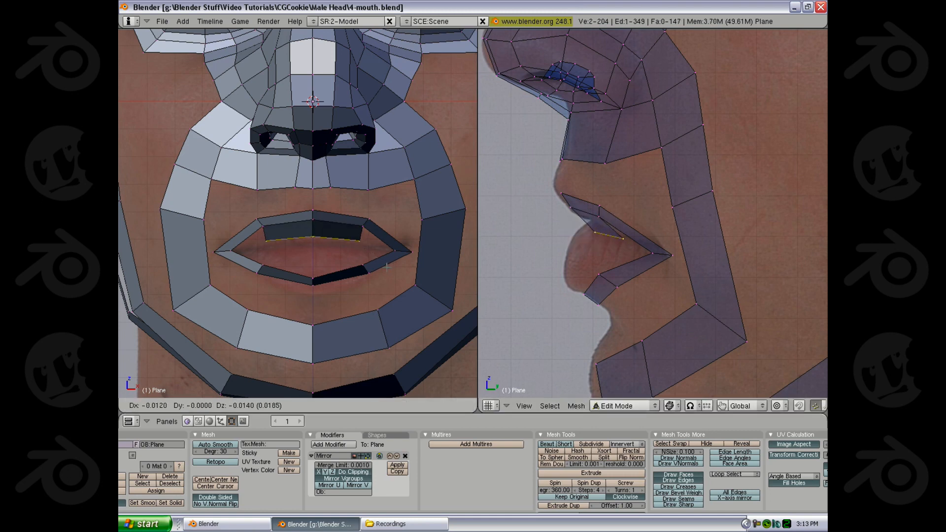
left_click(385, 266)
key("e")
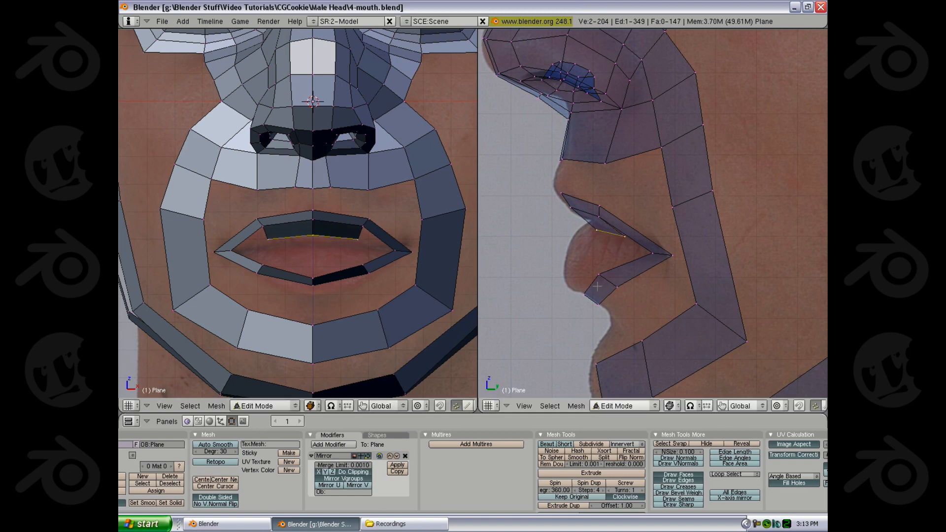
left_click(395, 275)
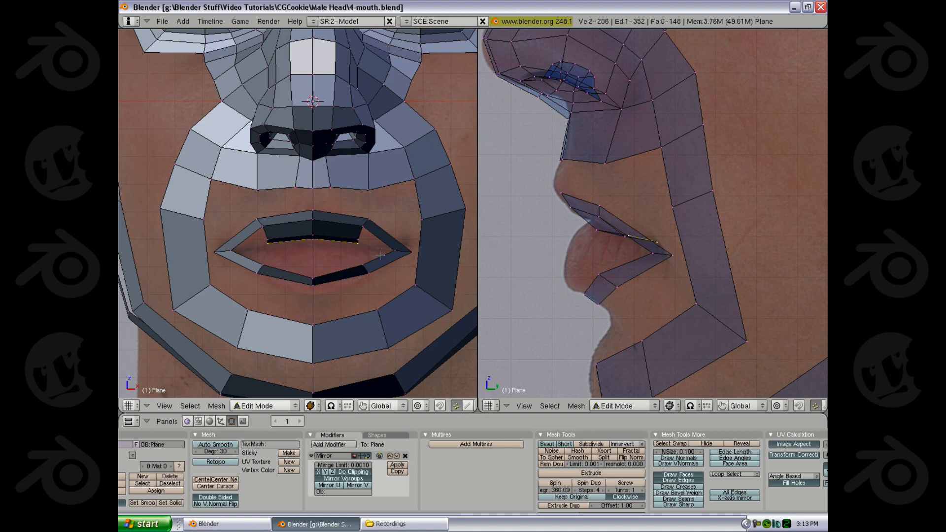
Extrude the lower lip's central inner edge up and forward along the lip profile in the side view.
right_click(354, 271)
right_click(360, 267, "shift")
key("e")
left_click(645, 310)
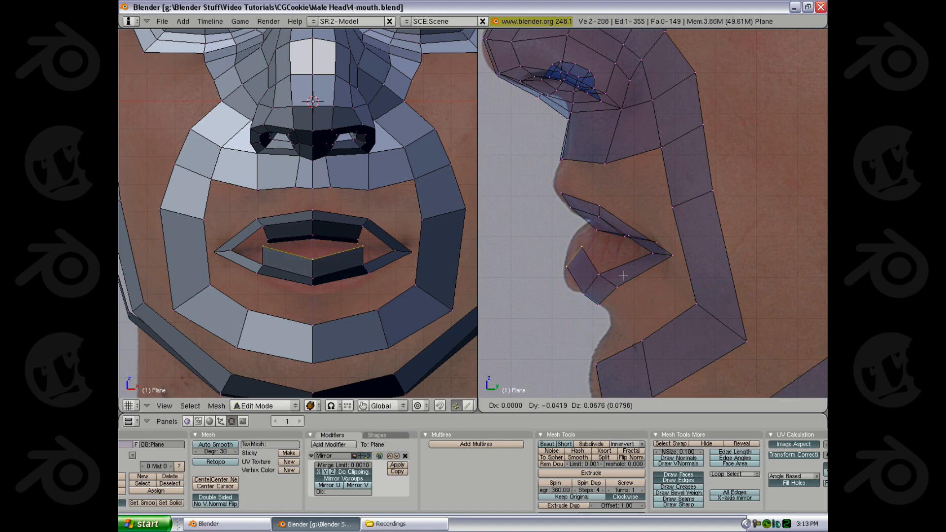
left_click(618, 293)
Flatten the lower lip's new edge by scaling it along Z, and move it into place against the photos.
key("s")
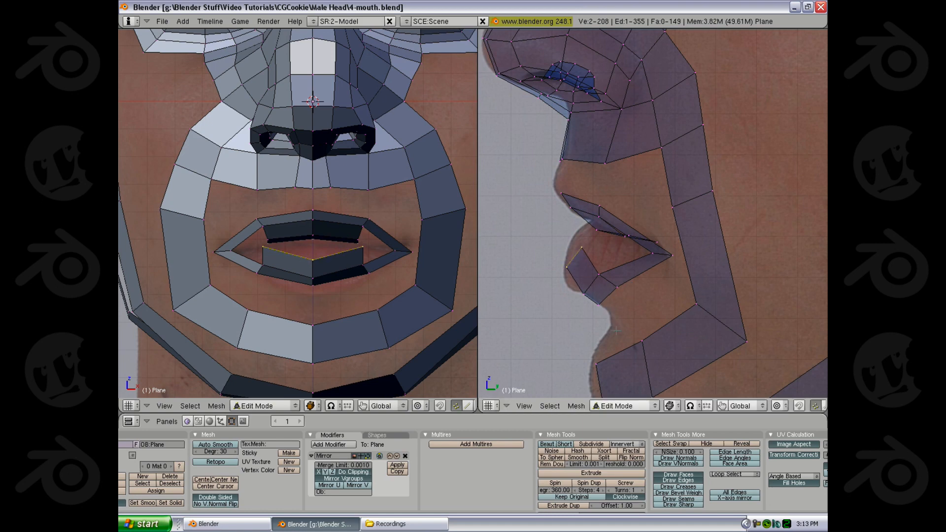
key("z")
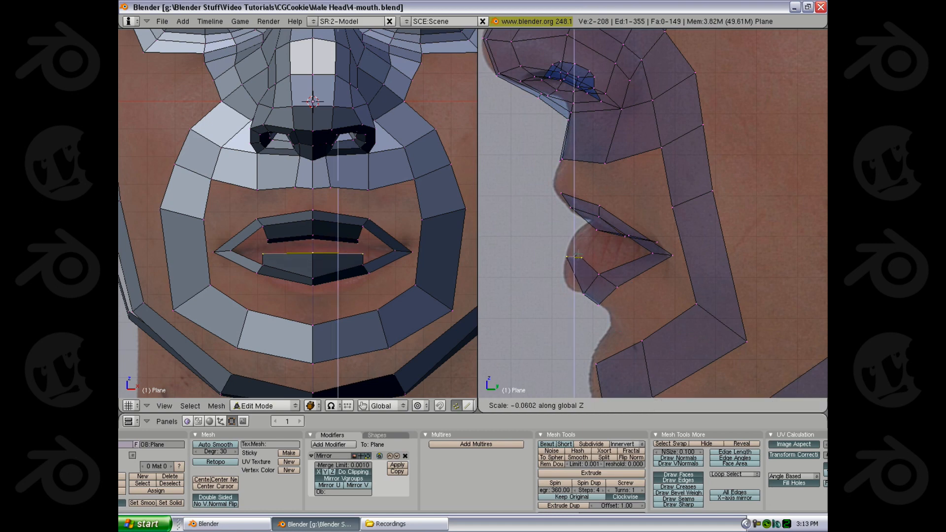
left_click(566, 260)
key("g")
left_click(359, 266)
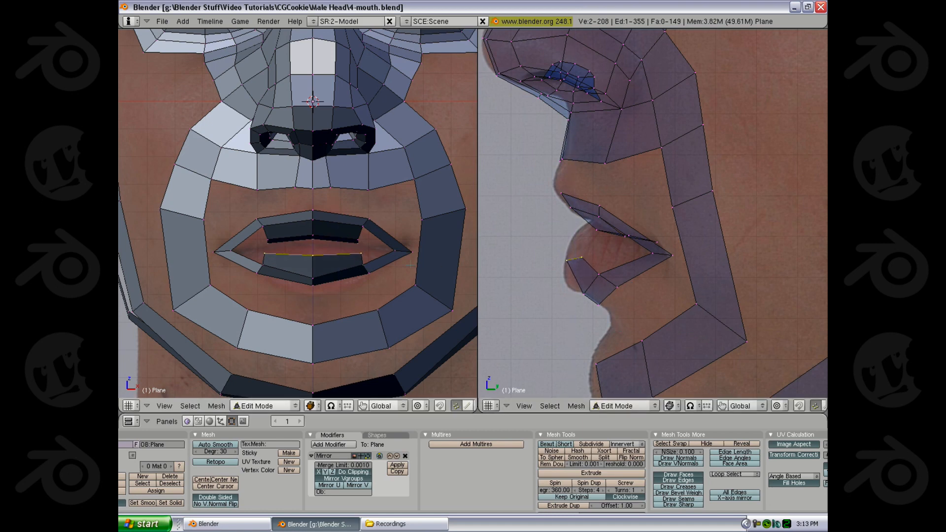
Extrude the lower lip's flattened edge back into the mouth, then rotate it, scale it along Y and position it below the upper lip.
key("e")
left_click(596, 289)
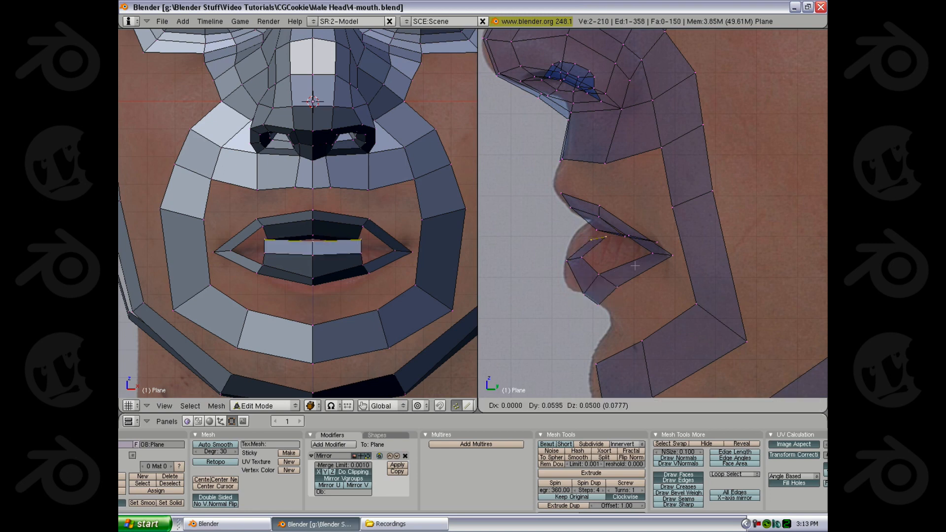
key("r")
left_click(679, 274)
key("s")
key("y")
left_click(656, 251)
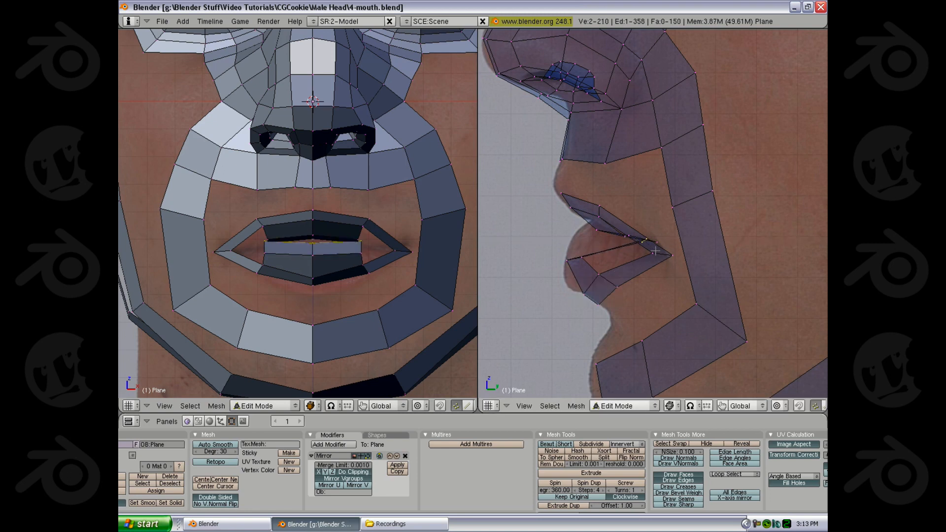
key("g")
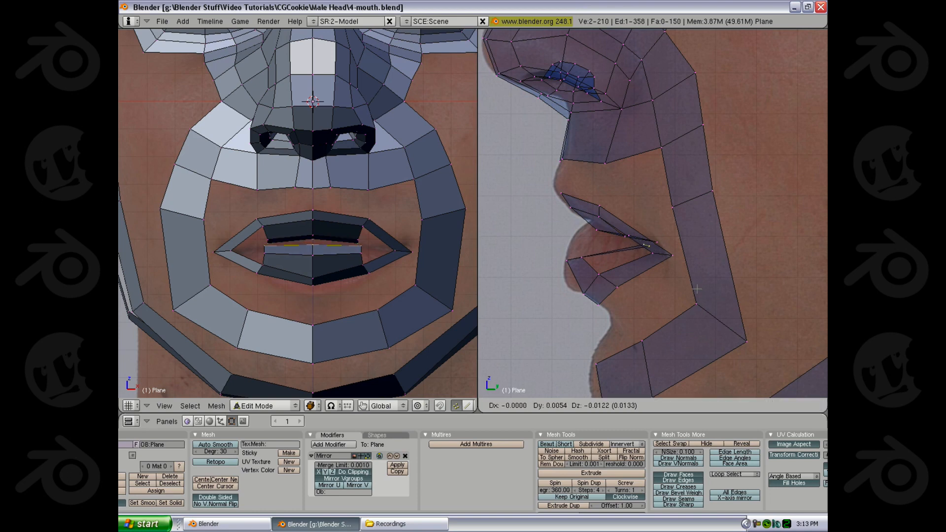
left_click(686, 285)
Extrude the mouth corner's inner vertex back into the mouth and adjust it in a wireframe front view.
scroll(395, 260, "up", 2)
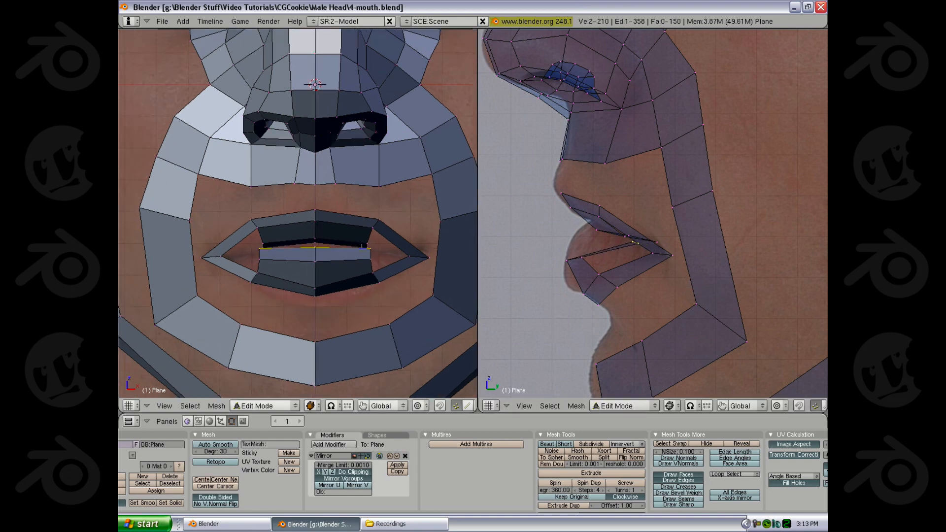
middle_click_drag(394, 261, 350, 250, "shift")
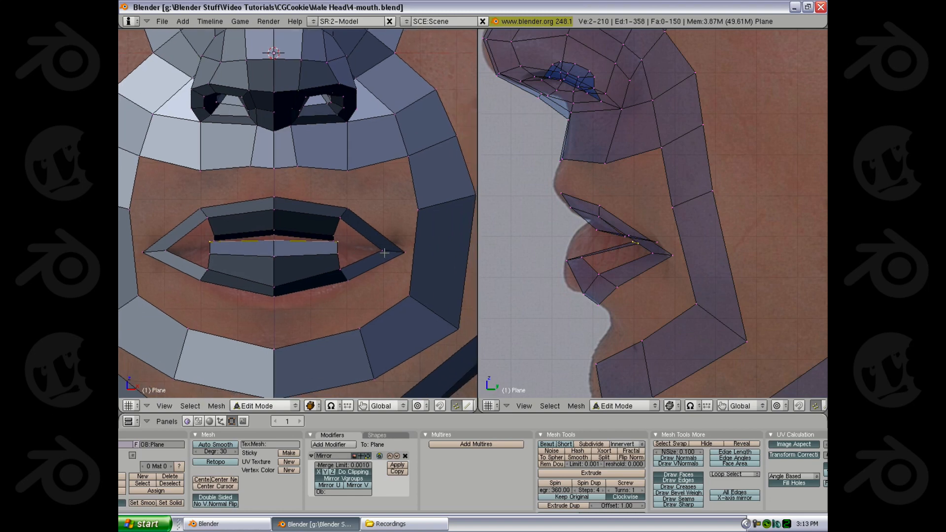
right_click(383, 252)
key("e")
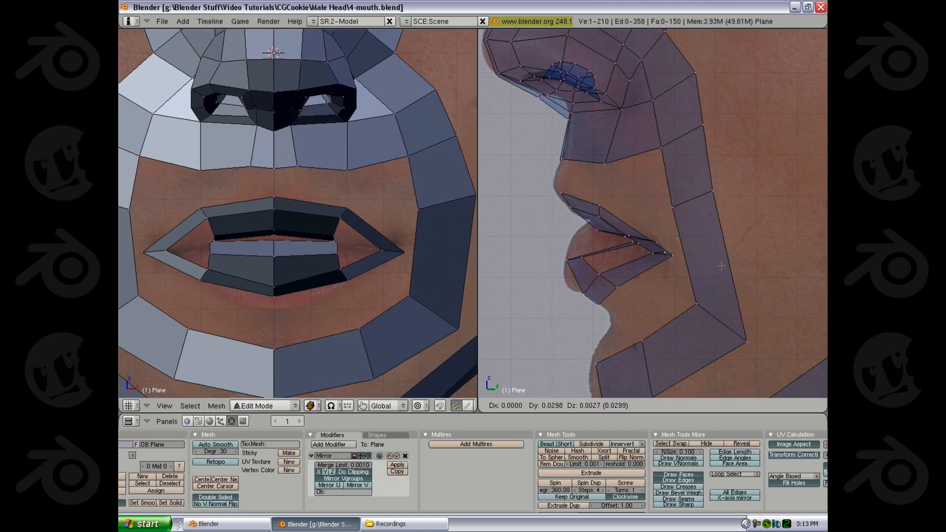
left_click(721, 266)
key("z")
key("g")
left_click(413, 274)
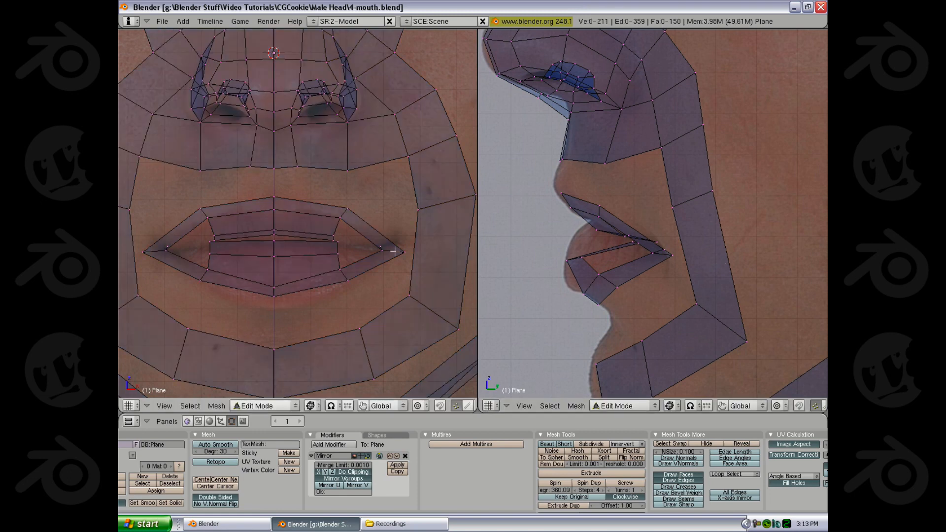
Move the three mouth-corner vertices outward and slightly up to match the front photo.
right_click(392, 250, "shift")
right_click(403, 251, "shift")
key("g")
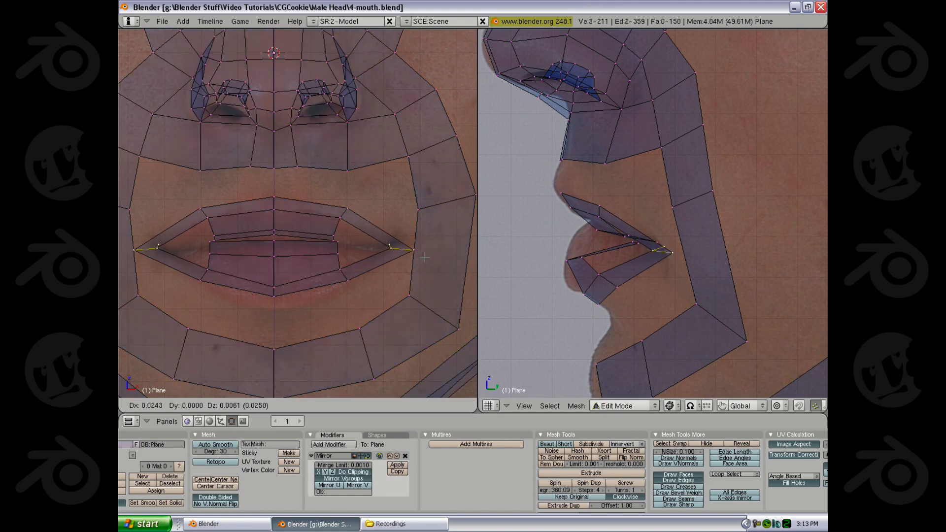
left_click(427, 257)
Push the innermost mouth-corner vertex deeper into the mouth and extrude a second vertex from it.
key("a")
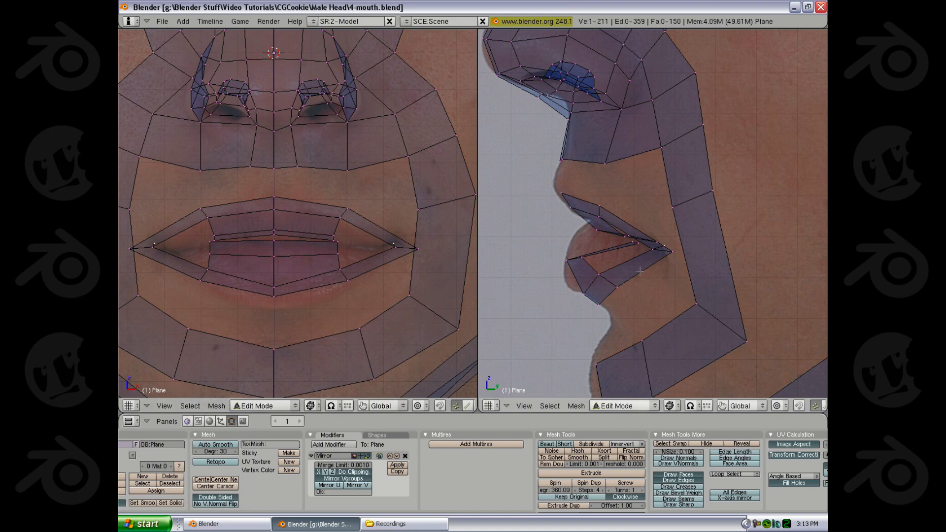
key("g")
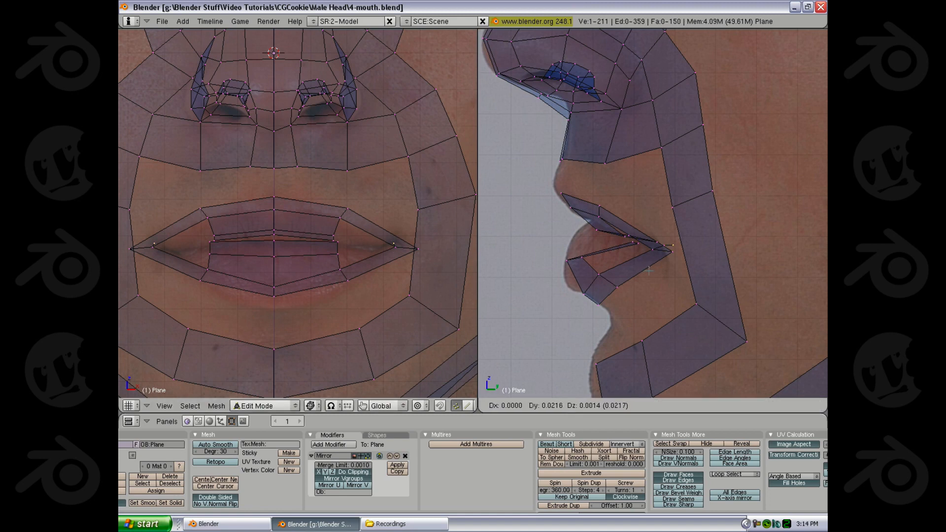
left_click(650, 269)
key("e")
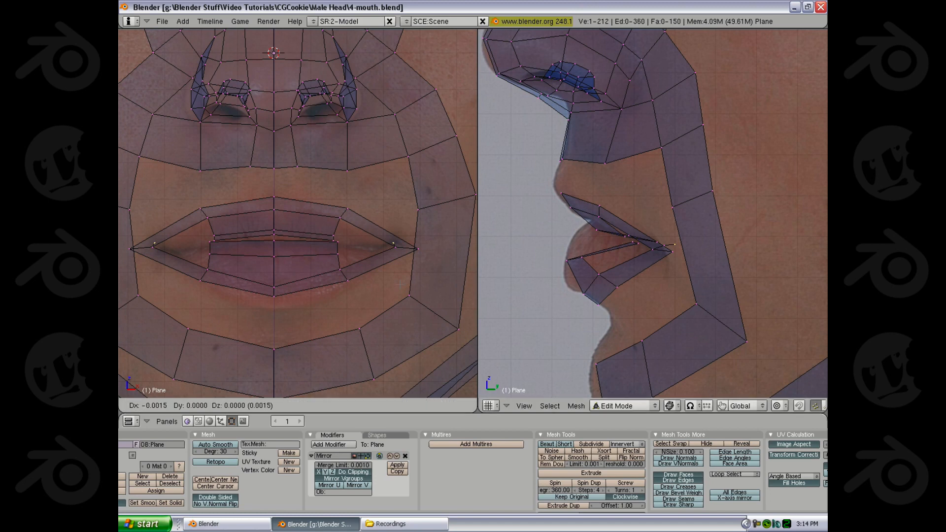
left_click(398, 285)
Fill the gap between the upper lip's central strips and the mouth corner with two faces.
middle_click_drag(398, 284, 368, 278)
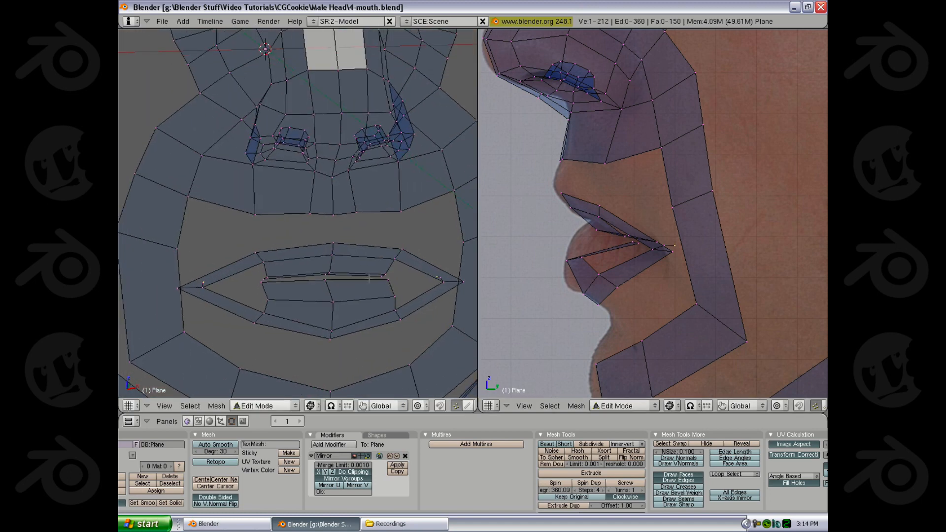
right_click(383, 274, "shift")
key("f")
right_click(444, 279)
right_click(394, 259, "shift")
right_click(385, 274, "shift")
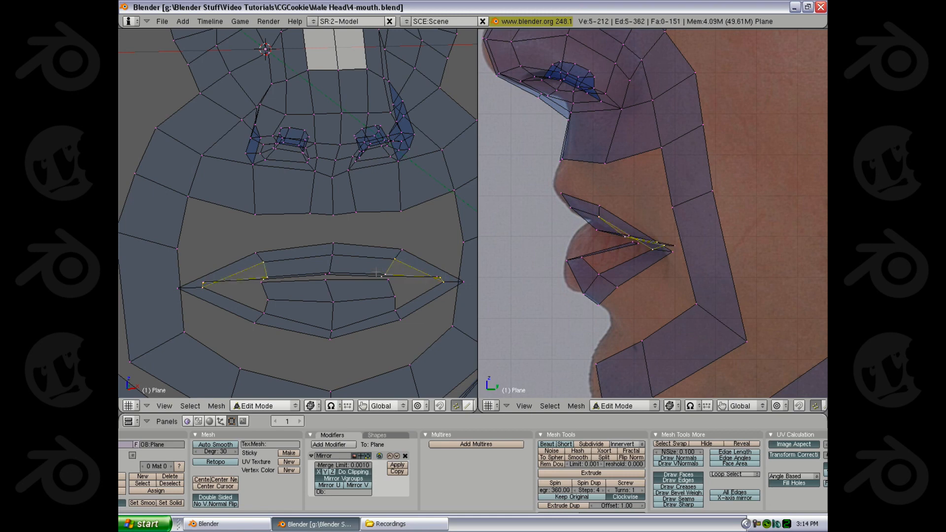
key("f")
key("f")
Fill the gap between the lower lip's central strips and the mouth corner with two faces.
middle_click_drag(403, 289, 248, 321)
right_click(269, 289)
right_click(258, 306, "shift")
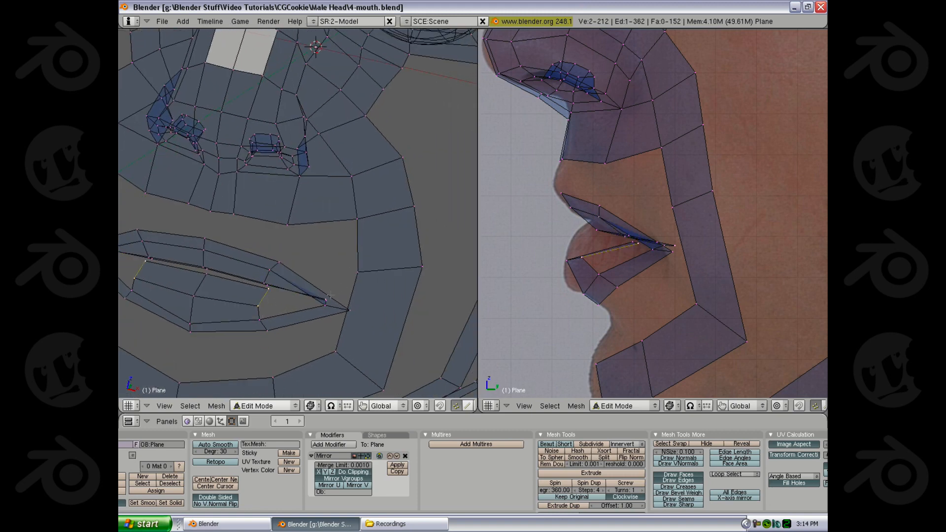
key("f")
right_click(326, 300)
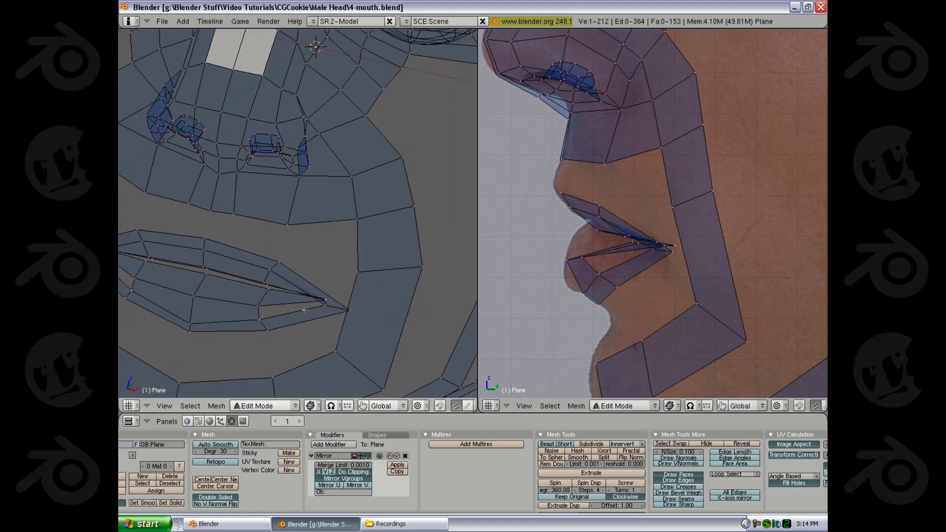
key("f")
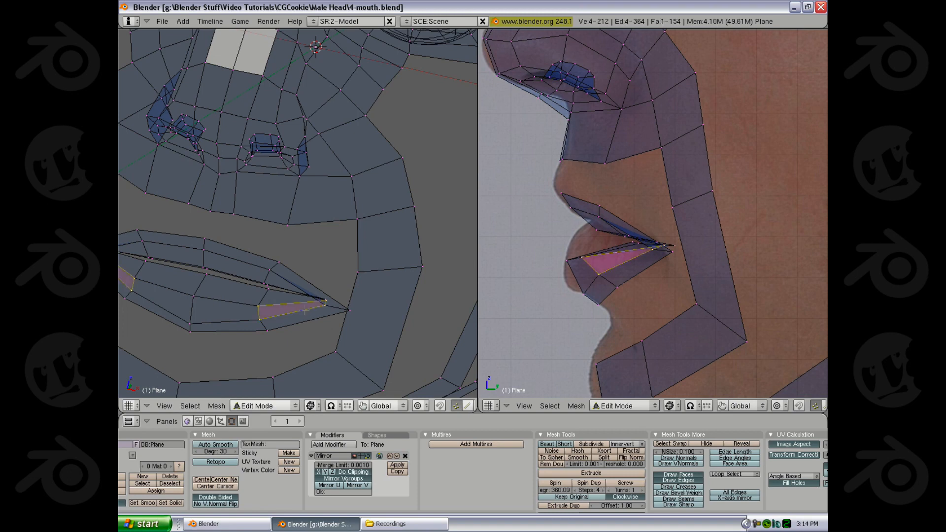
Examine the filled lips in solid shading from an angle and in object mode from the front.
mouse_move(306, 311)
middle_mouse_down()
mouse_move(389, 271)
mouse_move(226, 268)
mouse_move(288, 255)
mouse_move(315, 235)
middle_mouse_up()
key("z")
scroll(365, 271, "down", 3)
key("KP_1")
key("z")
key("KP_1")
key("Tab")
scroll(277, 256, "down", 3)
scroll(313, 237, "up", 3)
scroll(314, 238, "up", 4)
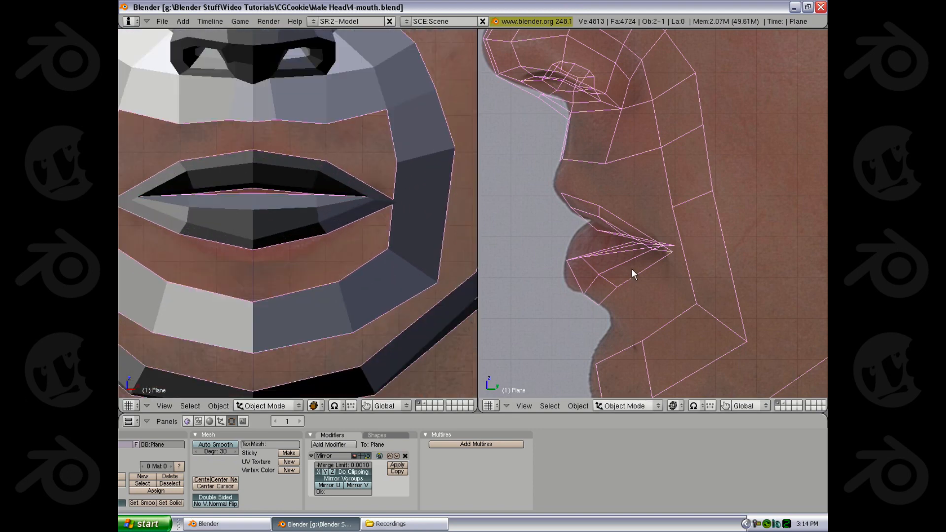
Add one loop cut in edit mode through the innermost strip of faces running around the upper and lower lips.
key("Tab")
key("a")
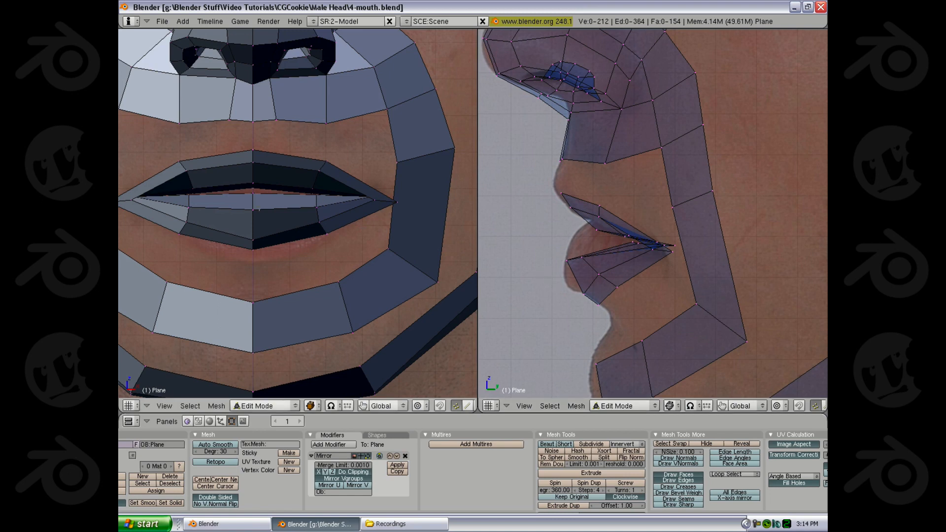
key("ctrl+r")
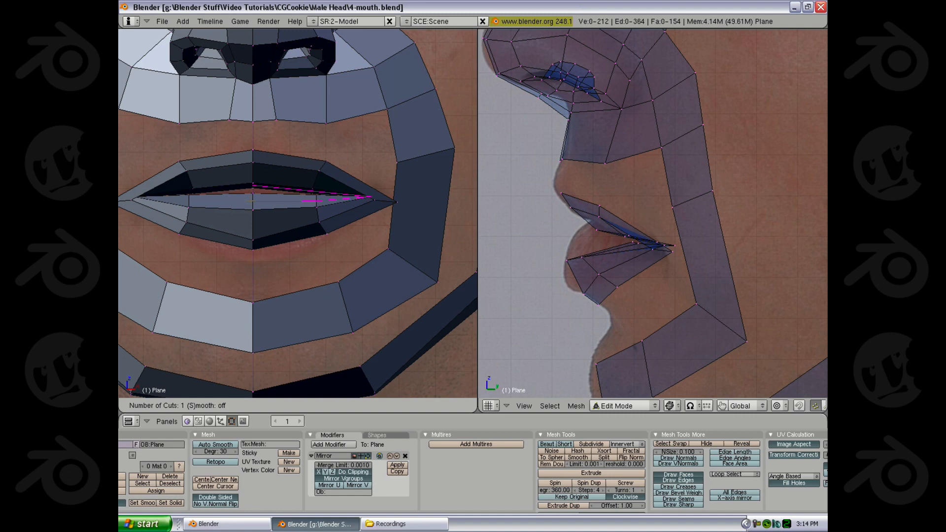
left_click(259, 201)
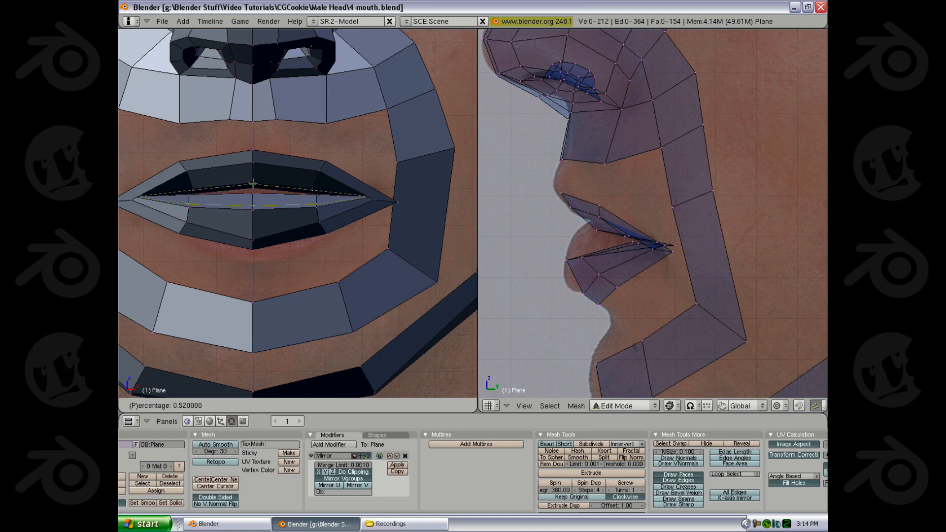
key("Return")
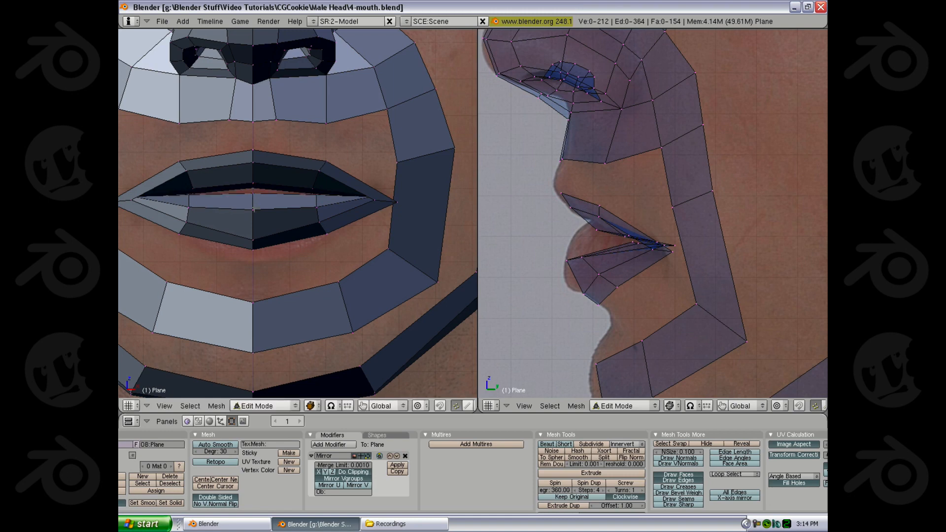
key("ctrl+r")
left_click(253, 202)
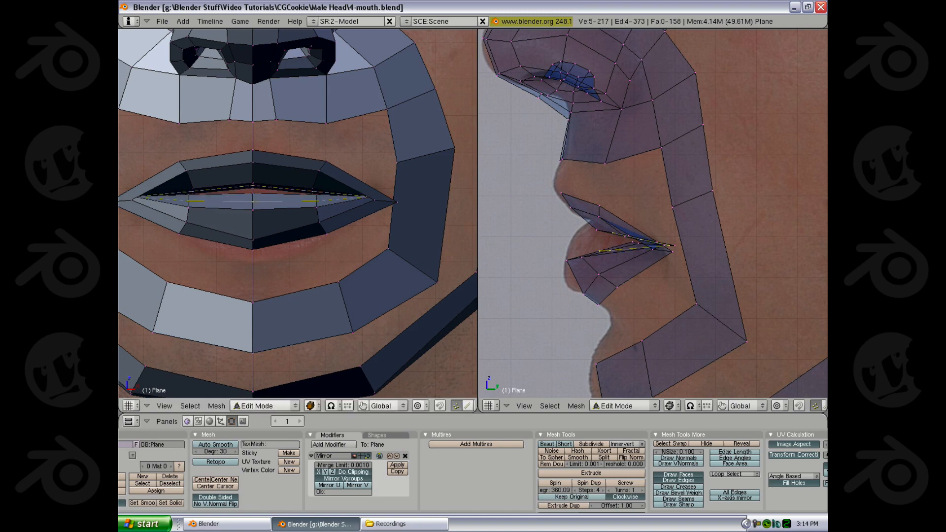
Move the lower lip's two new loop-cut vertices forward and up in side view to follow the photo's lip profile.
middle_click_drag(252, 202, 311, 219)
middle_click_drag(292, 272, 306, 264, "shift")
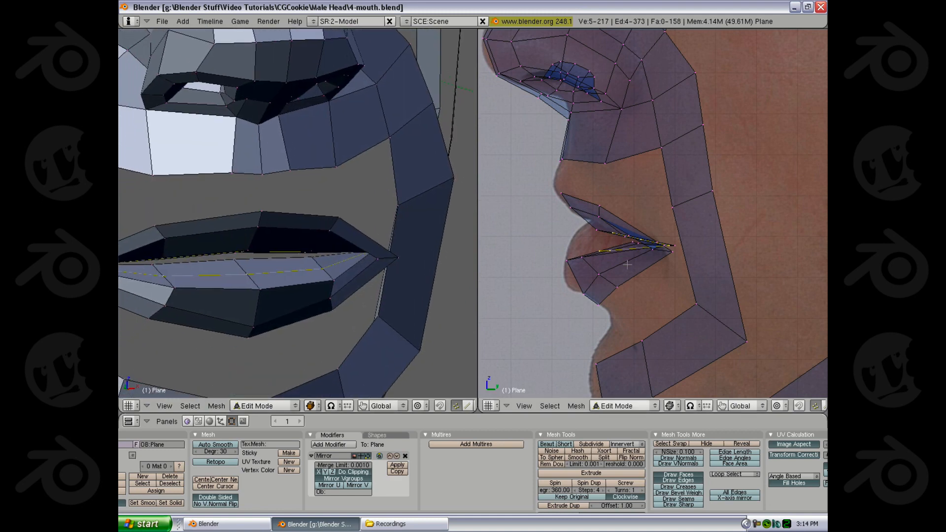
middle_click_drag(622, 282, 643, 265, "shift")
scroll(643, 265, "up", 3)
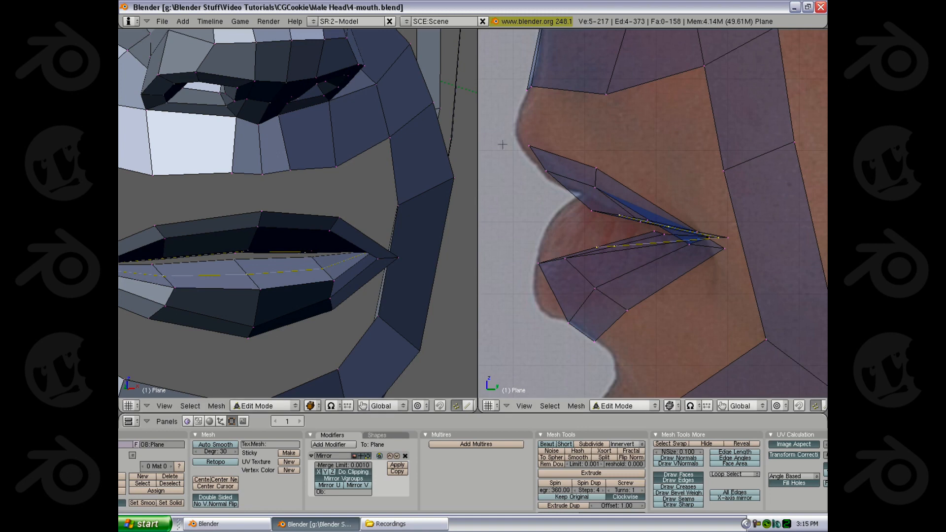
right_click(601, 238)
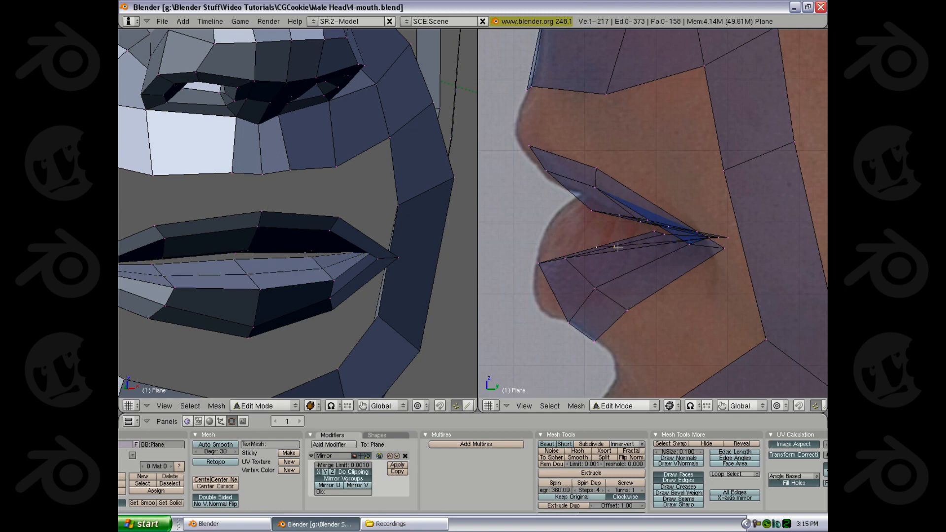
right_click(616, 246, "shift")
key("g")
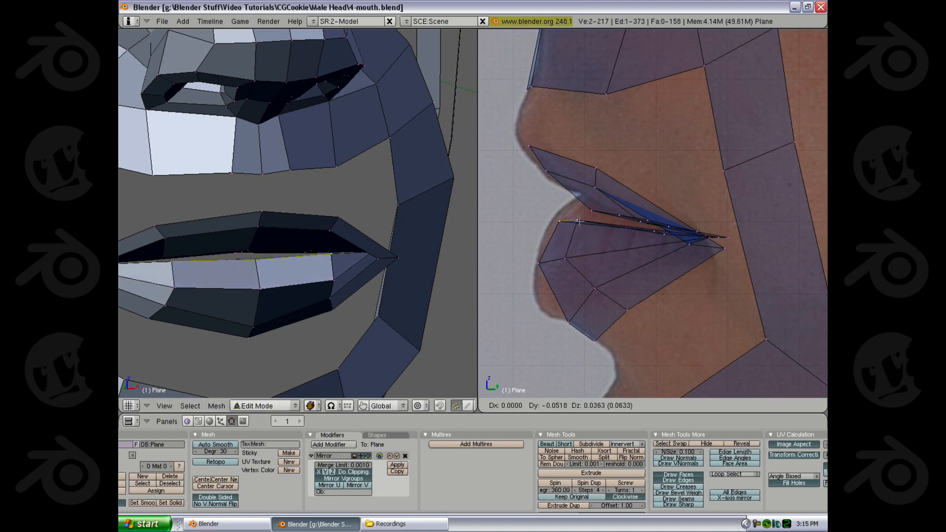
left_click(579, 220)
Raise the two vertices on the lower lip's inner edge in side view until they meet the upper lip.
right_click(660, 232)
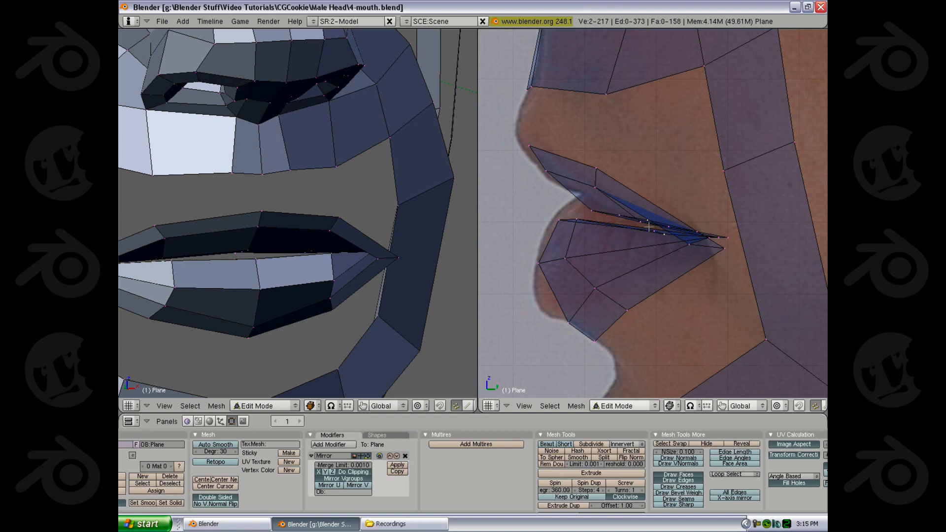
right_click(651, 237, "shift")
left_click(652, 228)
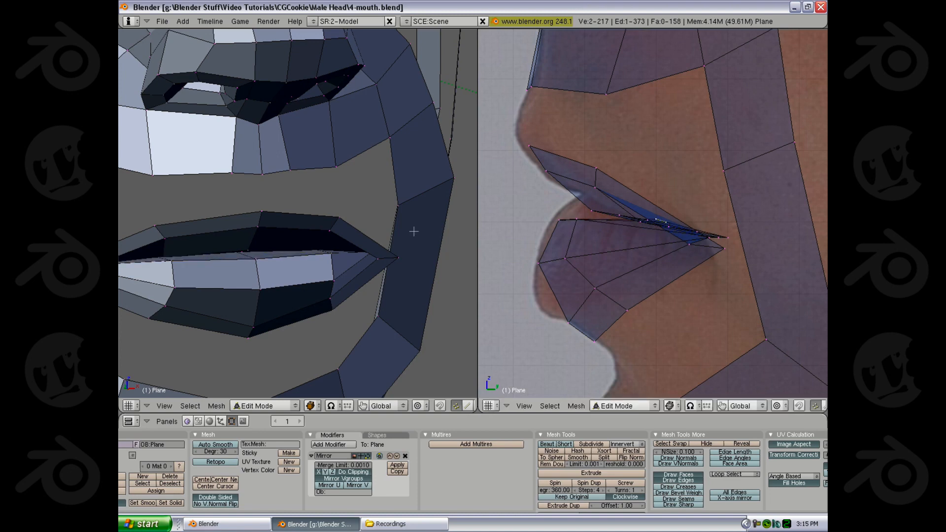
Nudge the inner vertex beside the mouth corner slightly up in an angled wireframe view.
key("z")
middle_click_drag(403, 262, 400, 323)
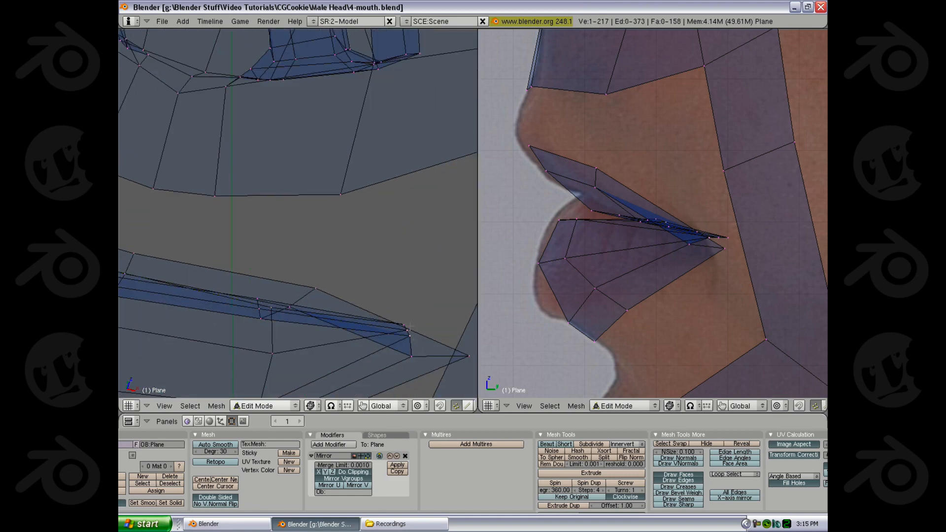
key("g")
left_click(403, 313)
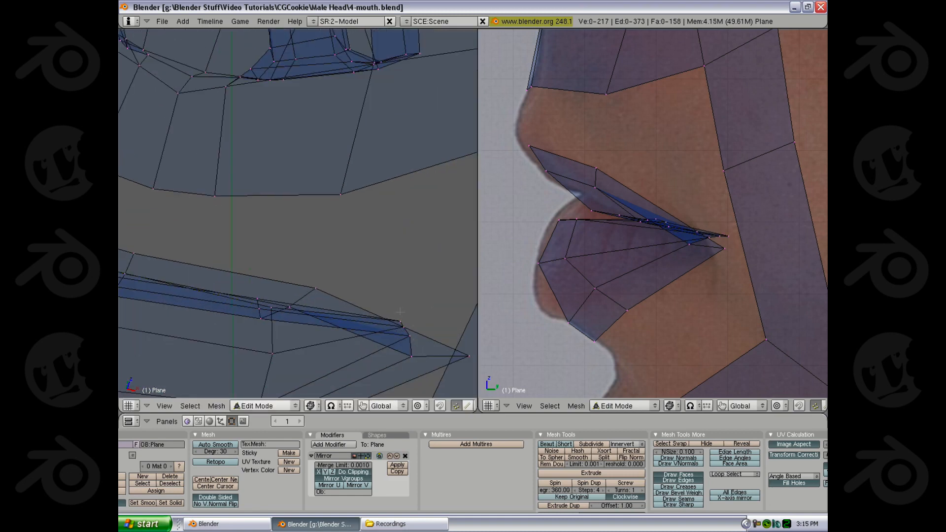
middle_click_drag(400, 311, 369, 232)
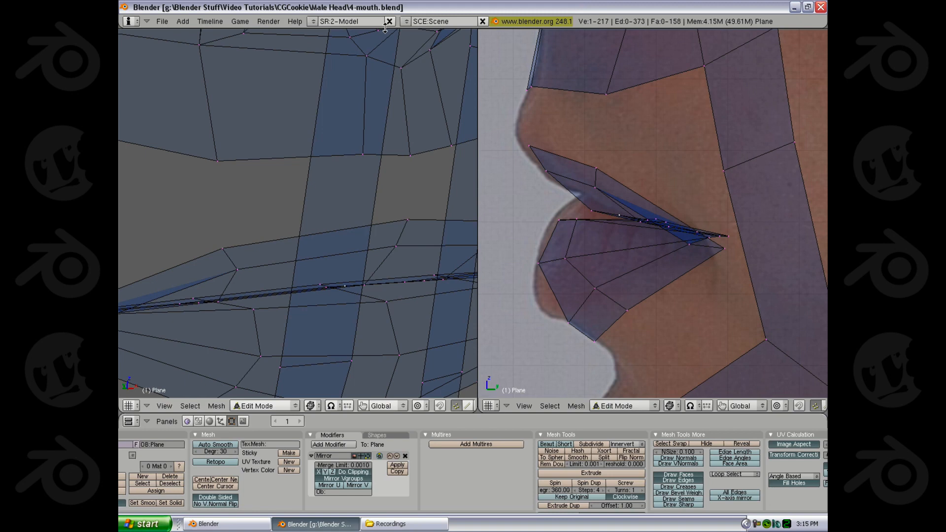
Set view rotation to orbit around the selection in the user preferences.
left_click_drag(384, 28, 385, 247)
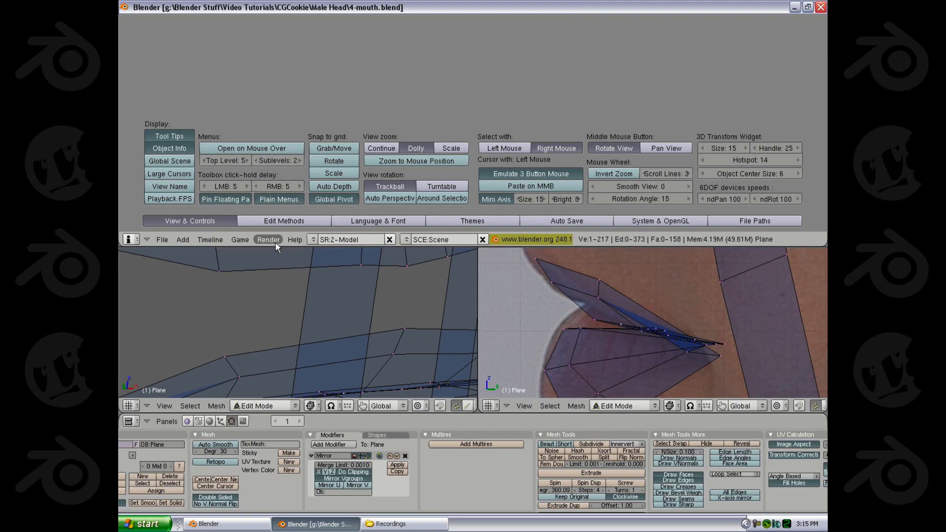
left_click(130, 408)
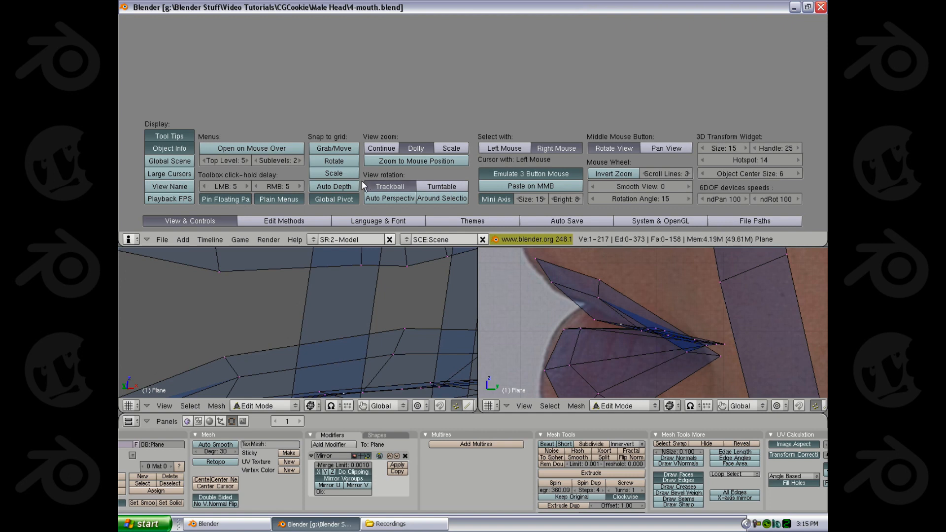
left_click(435, 199)
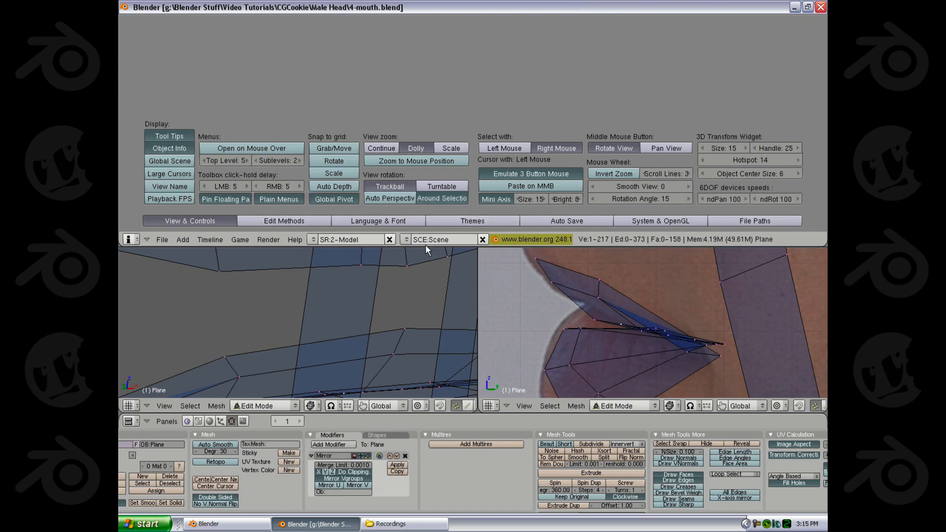
left_click_drag(424, 246, 425, 28)
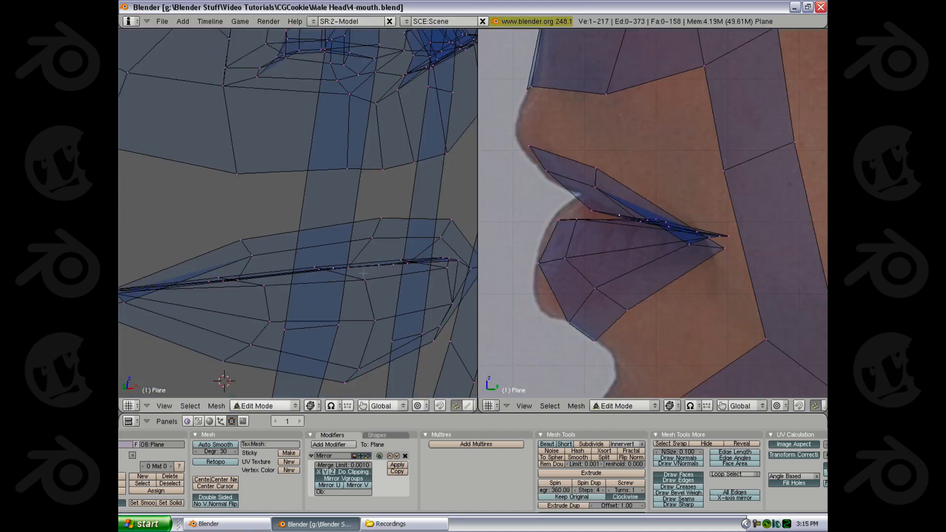
Reposition two vertices along the inner lip edges in an angled close-up wireframe view.
middle_click_drag(363, 273, 297, 166, "ctrl")
middle_click_drag(297, 165, 317, 192, "ctrl")
middle_click_drag(438, 212, 341, 187, "shift")
right_click(320, 205)
key("g")
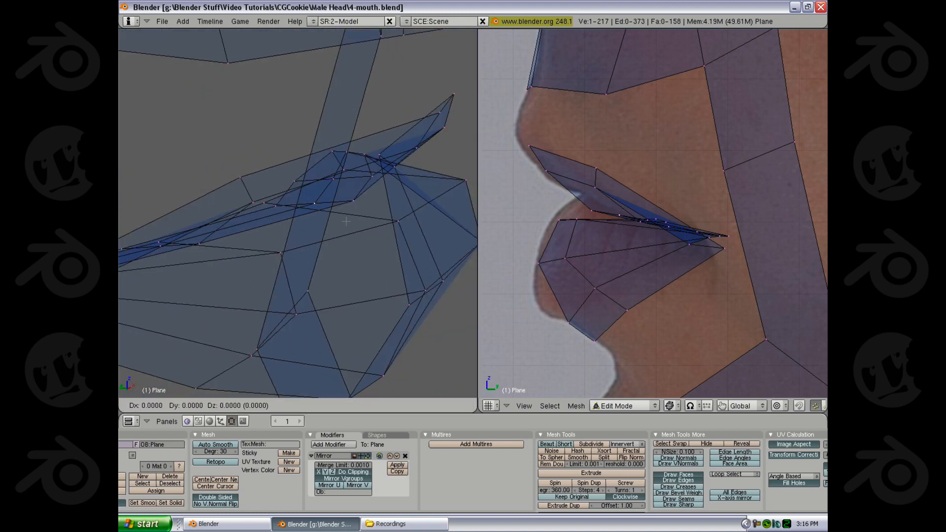
left_click(340, 193)
key("a")
right_click(330, 182)
key("g")
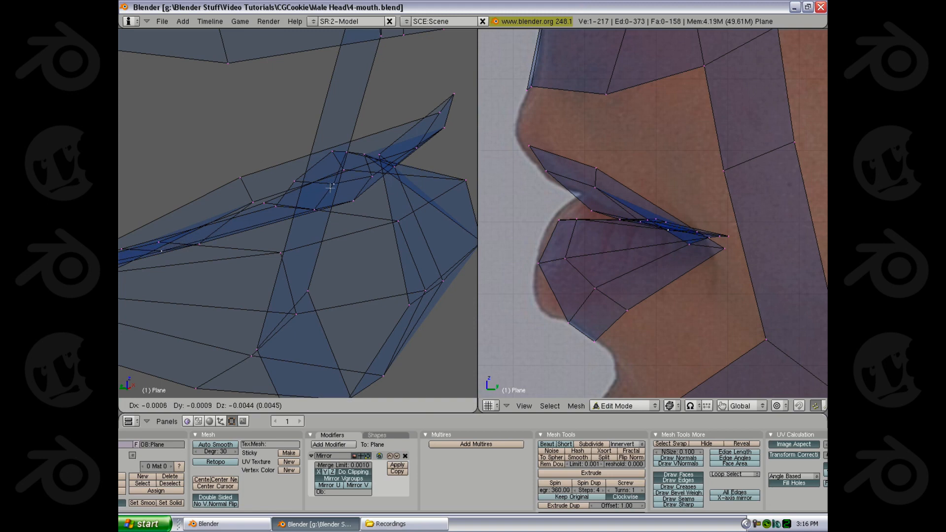
left_click(335, 189)
Examine the lips' shape against the photos in front and side views, in both solid and wireframe shading.
middle_click_drag(320, 203, 274, 169)
key("z")
scroll(280, 240, "down", 4)
key("KP_1")
middle_click_drag(654, 266, 657, 260, "shift")
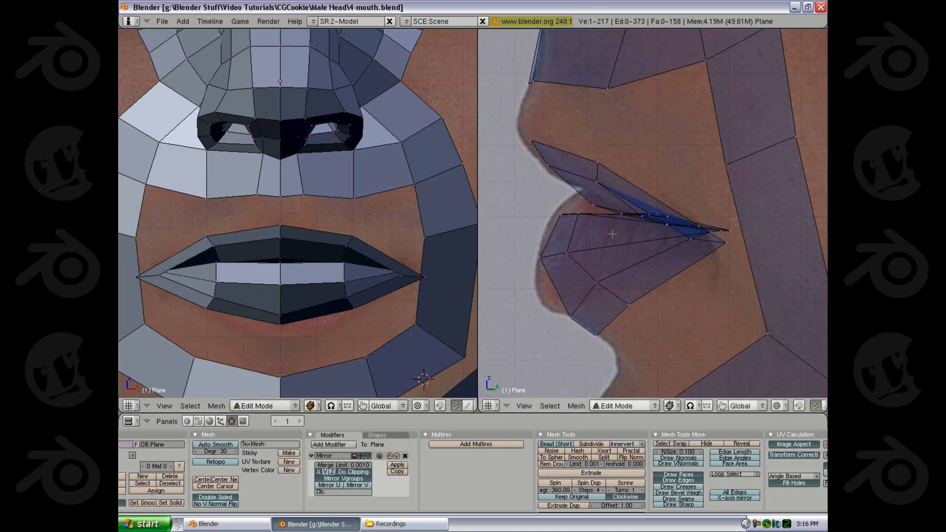
key("z")
middle_click_drag(613, 234, 586, 225, "ctrl")
middle_click_drag(315, 255, 311, 331, "ctrl")
middle_click_drag(311, 331, 341, 219, "shift")
key("z")
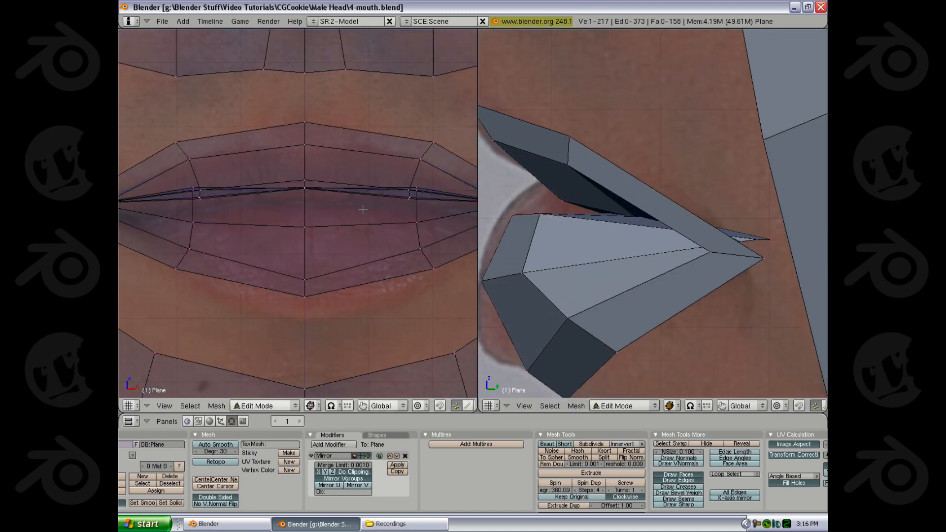
scroll(642, 214, "down", 4)
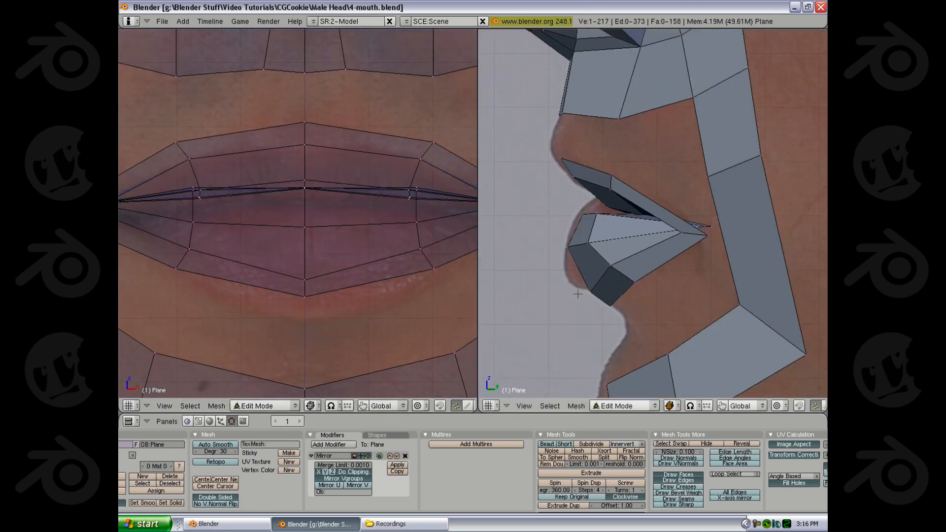
scroll(290, 225, "down", 2)
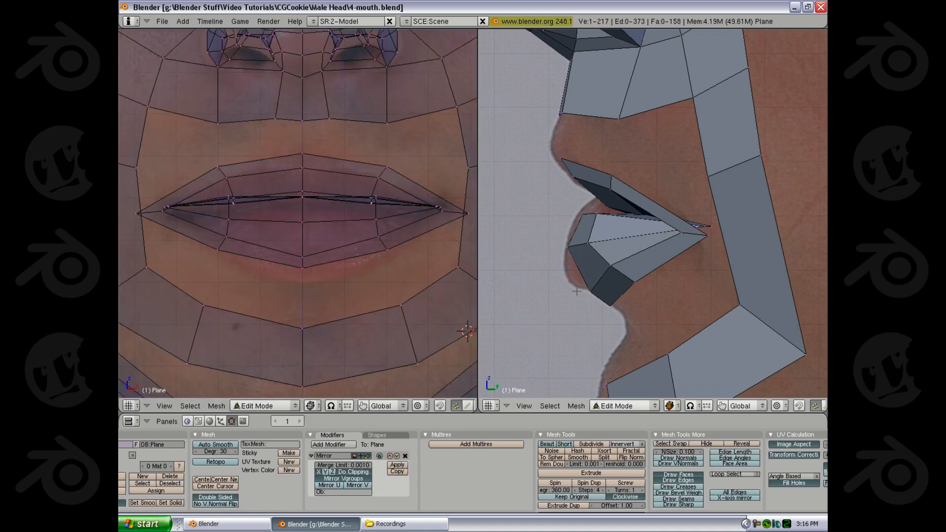
Add one loop cut around both lips through the middle strip of faces.
key("z")
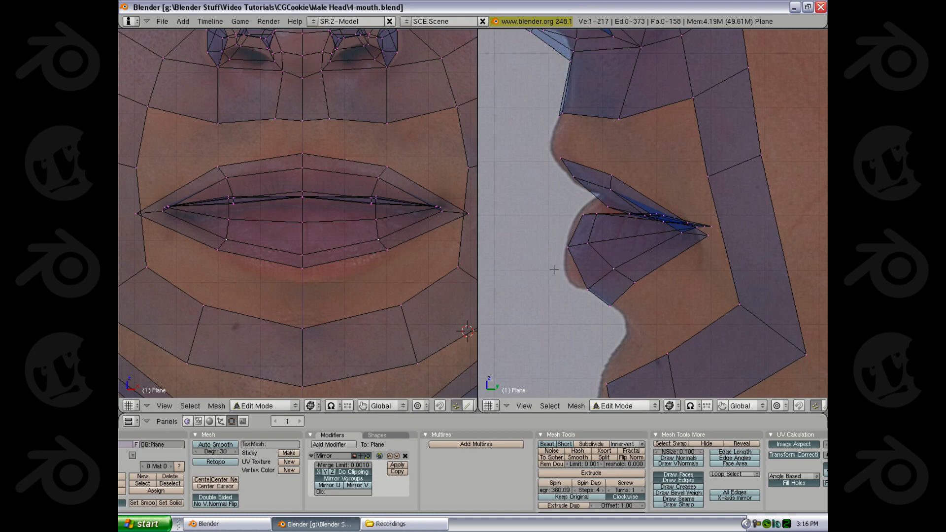
key("ctrl+r")
left_click(595, 260)
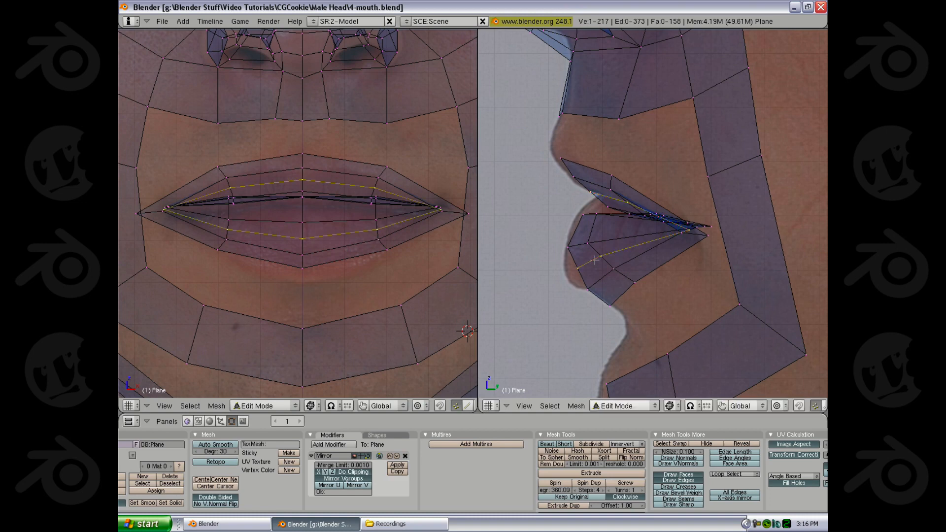
left_click(527, 254)
Pull the lower lip's new loop vertices out to the photo's profile and raise its upper front vertices slightly.
key("z")
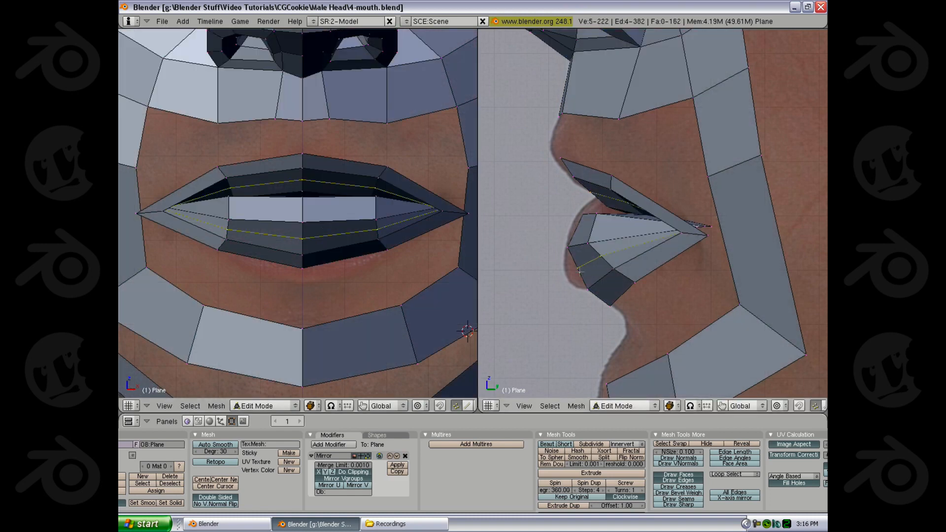
right_click(595, 258)
key("g")
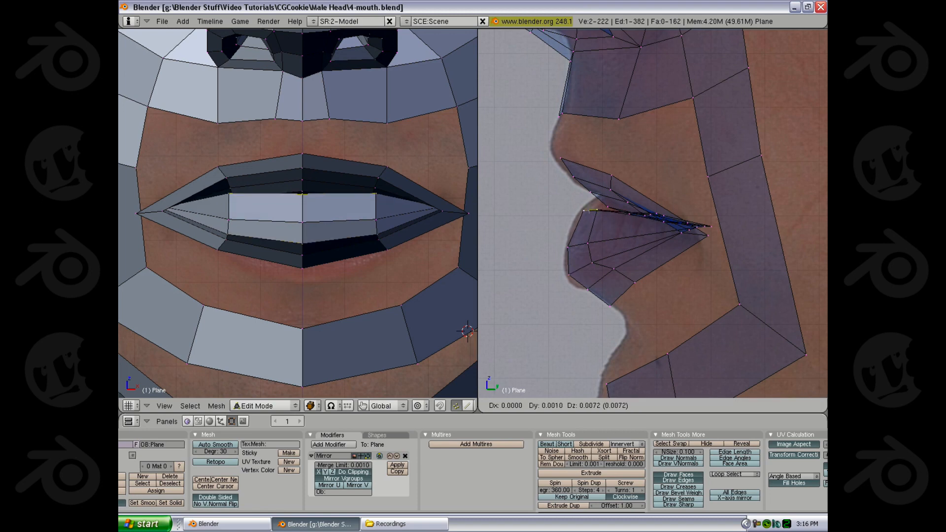
left_click(587, 212)
key("a")
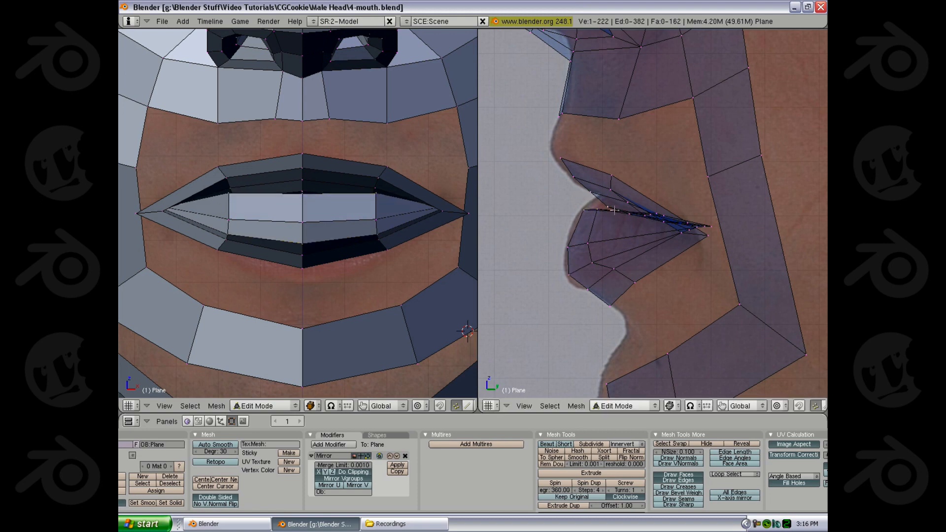
Adjust the two central vertices of the upper lip's inner row in side view.
right_click(641, 216, "shift")
key("g")
left_click(642, 223)
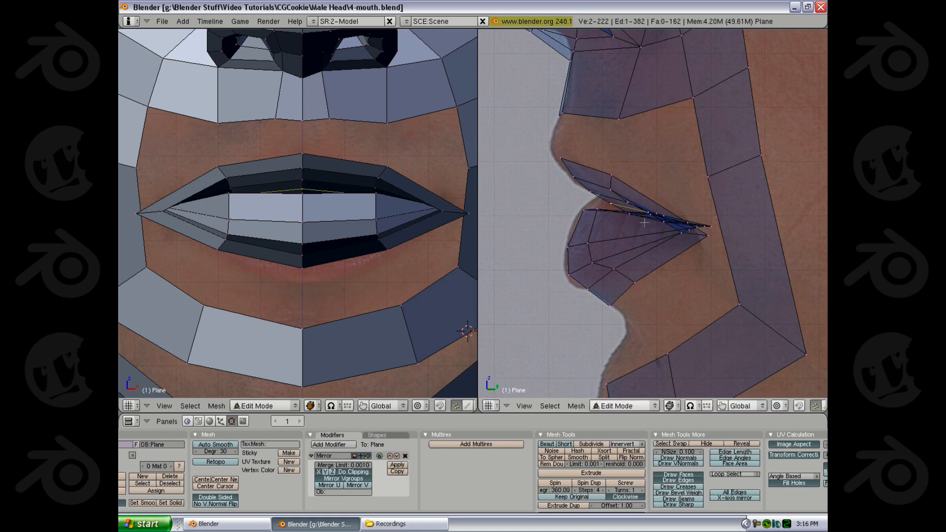
key("a")
Move the two central vertices of the upper lip's second row slightly up and forward in side view.
right_click(605, 185, "shift")
key("h")
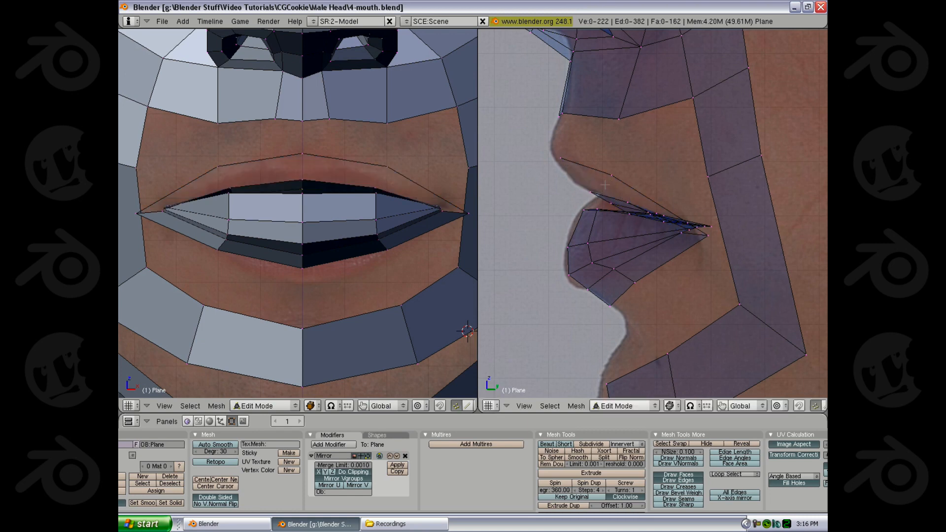
key("alt+h")
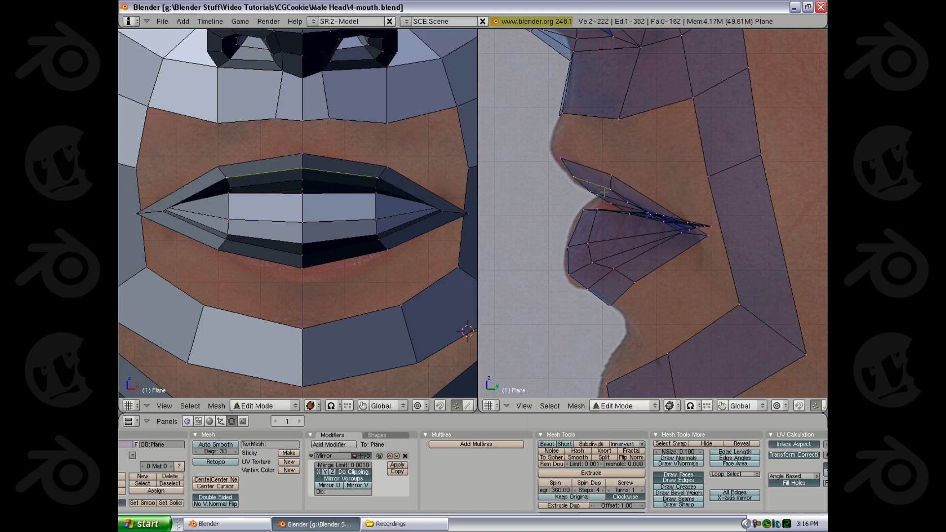
key("g")
left_click(598, 184)
key("z")
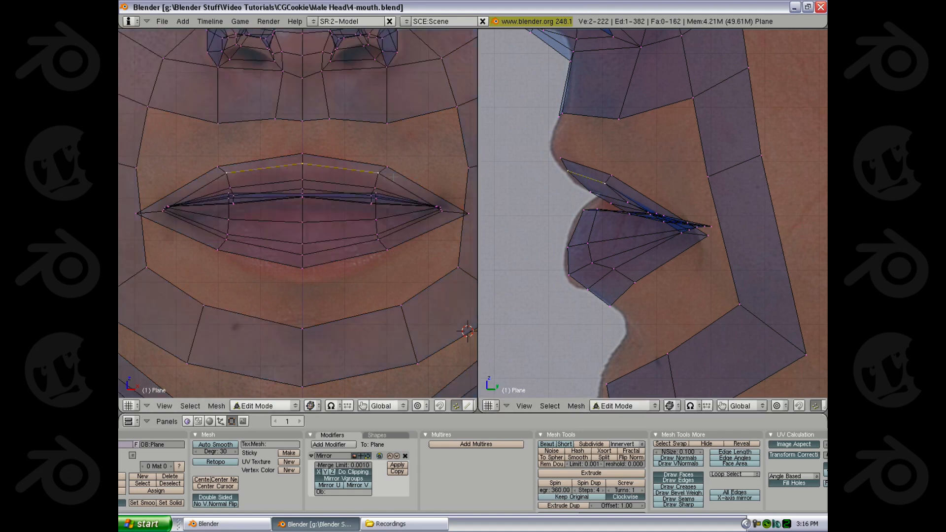
Lower the vertices at the bend of the upper lip's outer rows slightly and shift the outer one forward.
right_click(385, 177)
key("g")
left_click(389, 184)
key("z")
right_click(387, 167)
key("g")
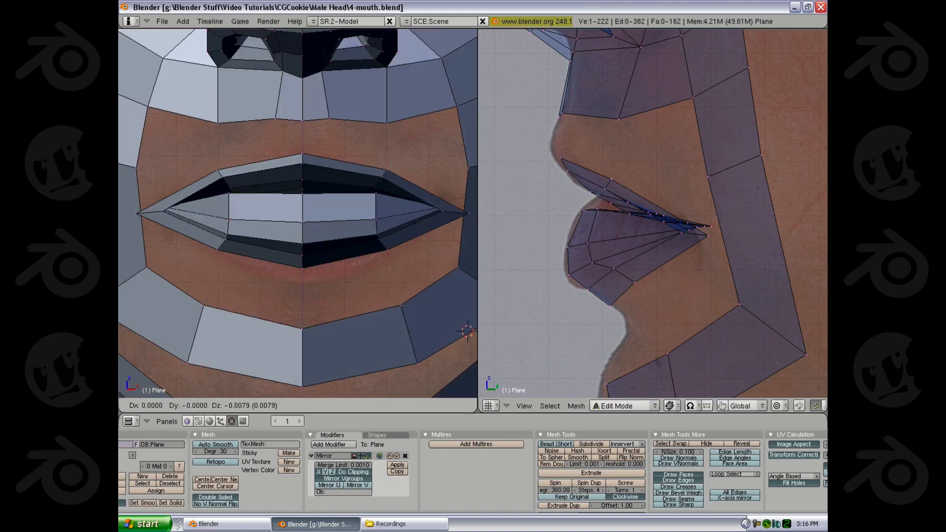
left_click(388, 172)
key("z")
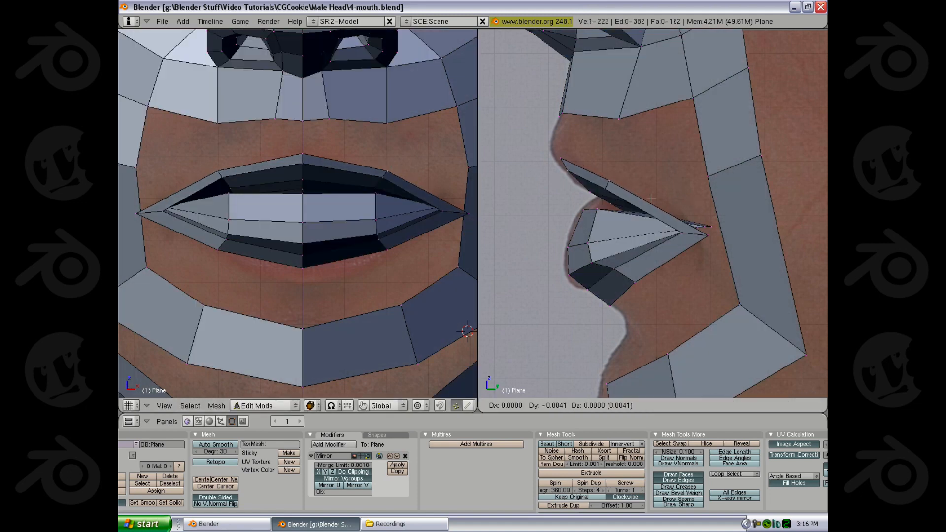
key("a")
key("z")
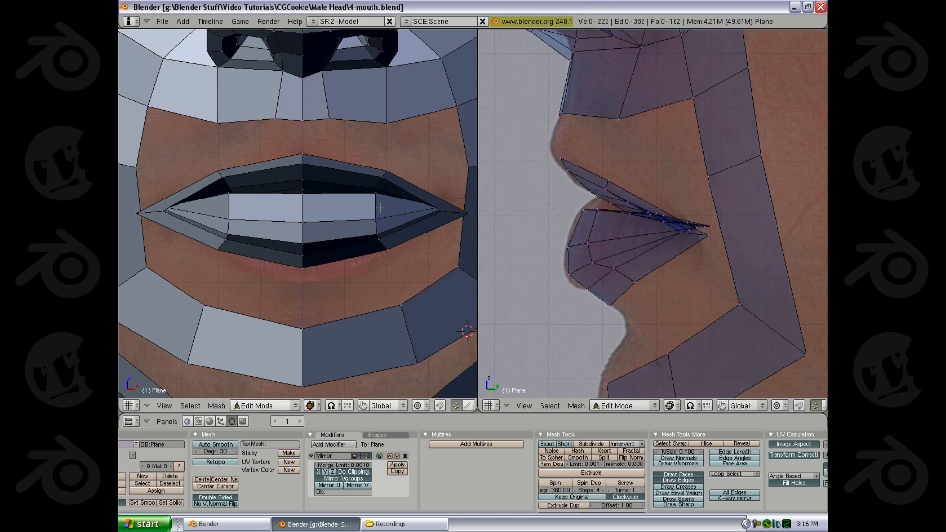
Move the cluster of inner vertices near the mouth corner slightly inward and down in front view.
key("z")
middle_click_drag(474, 213, 357, 214, "shift")
scroll(357, 215, "up", 3)
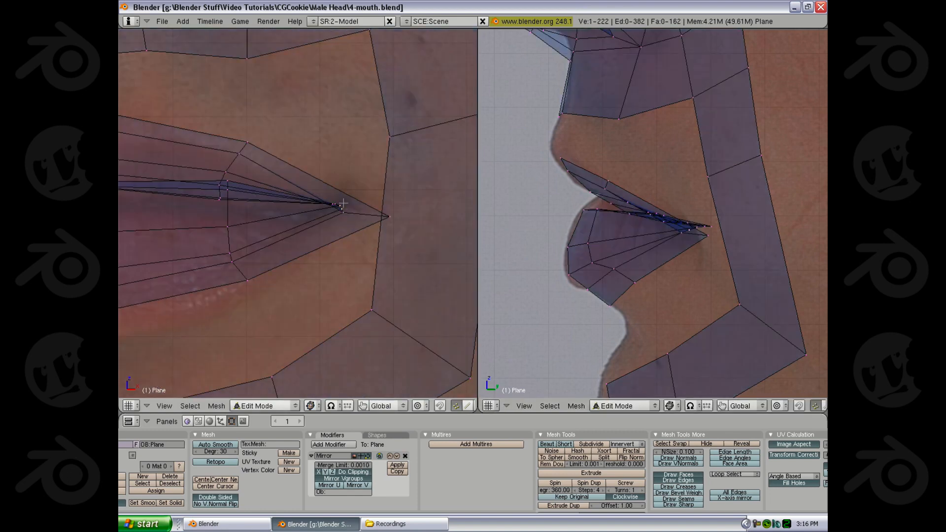
right_click(343, 202, "shift")
right_click(338, 199, "shift")
right_click(331, 198, "shift")
key("g")
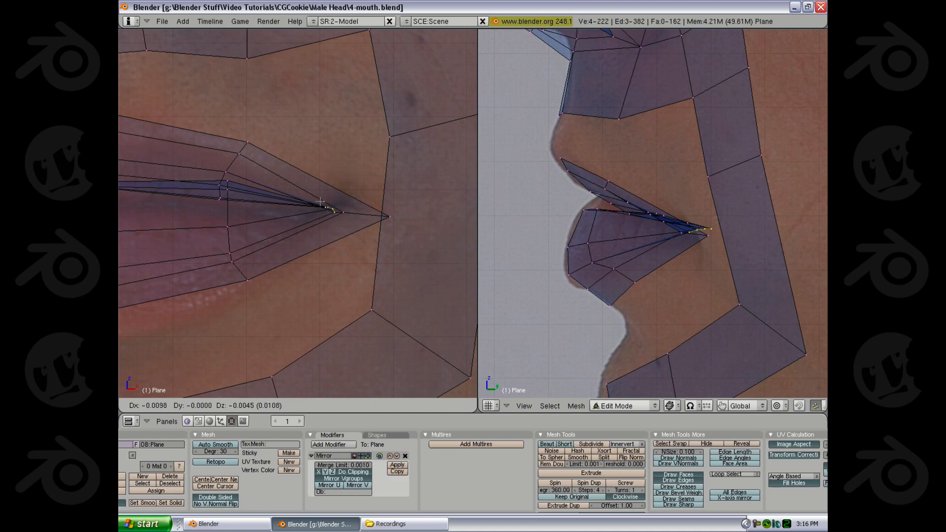
left_click(320, 201)
Adjust the remaining inner vertex beside the mouth corner in front view and check the lips in solid shading.
key("z")
right_click(343, 210)
key("g")
left_click(345, 212)
key("z")
scroll(737, 269, "up", 2)
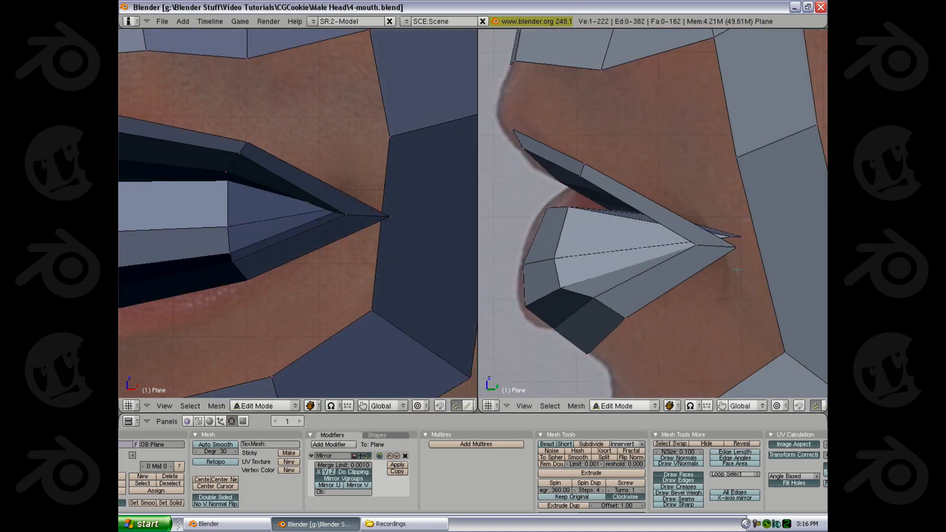
key("z")
middle_click_drag(571, 234, 575, 227, "shift")
scroll(236, 228, "down", 2)
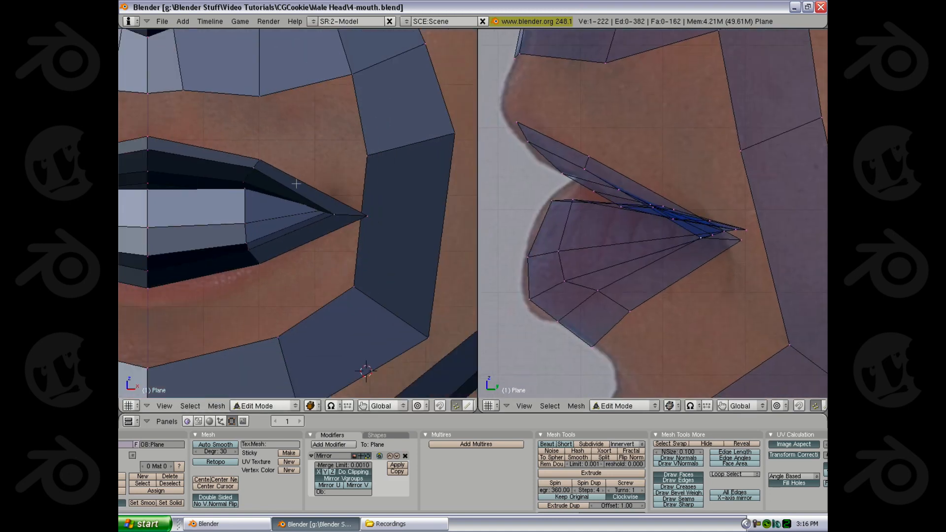
Compare the mouth with the front photo and move three inner vertices at the mouth corner slightly further inward and down.
middle_click_drag(236, 229, 273, 226, "shift")
scroll(273, 226, "down", 2)
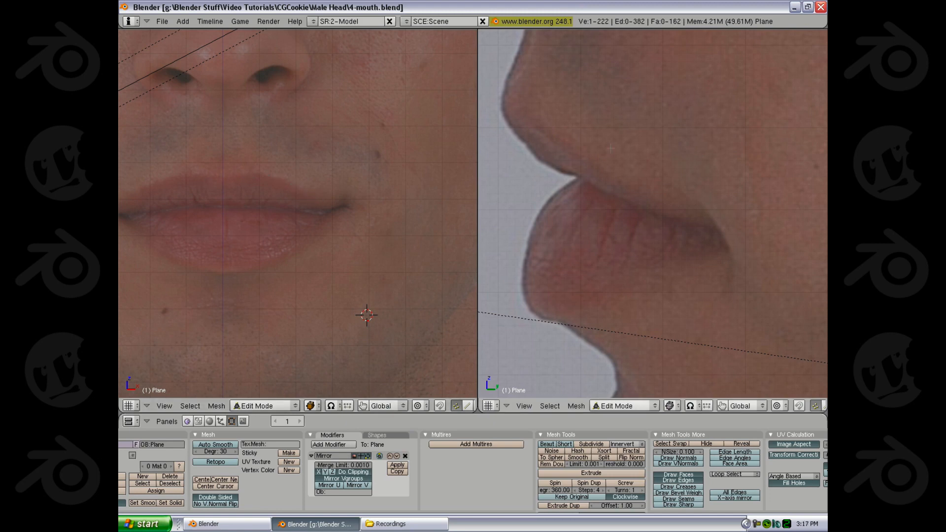
key("1")
key("2")
key("1")
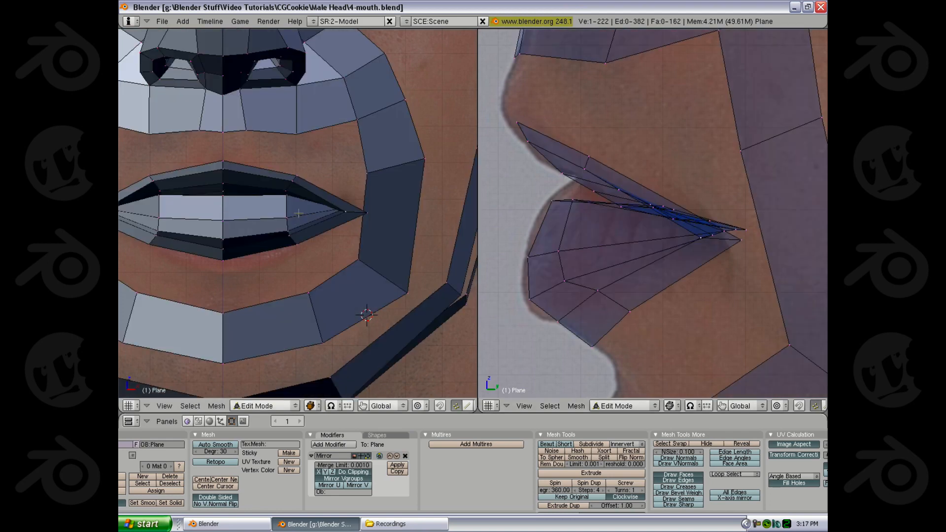
key("z")
scroll(308, 222, "up", 3)
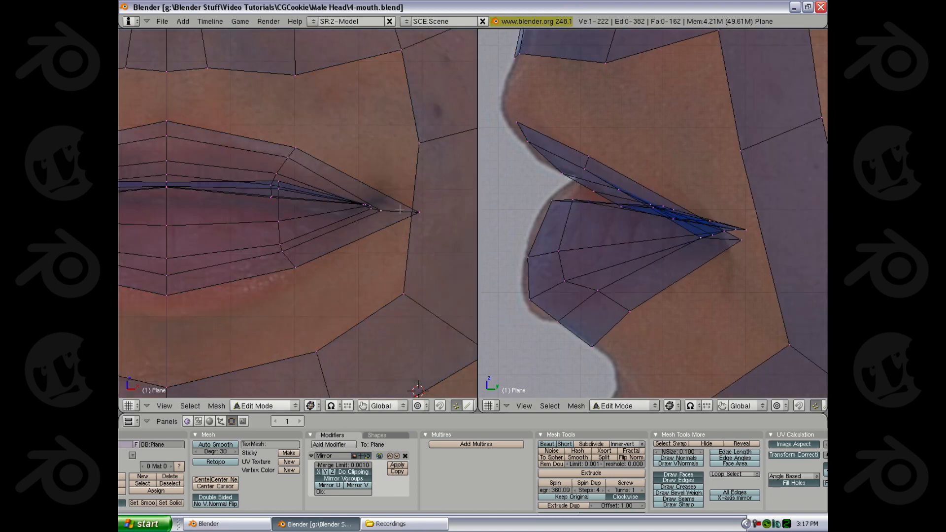
right_click(366, 201, "shift")
key("g")
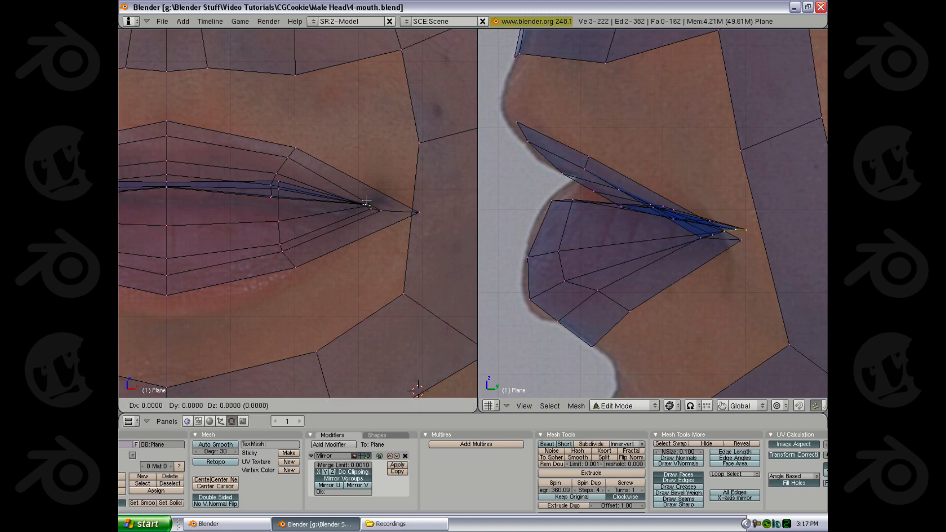
left_click(360, 203)
Lower the center and bend vertices of the lower lip's inner upper row in front view and shift them slightly back in side view.
key("z")
scroll(668, 245, "up", 2)
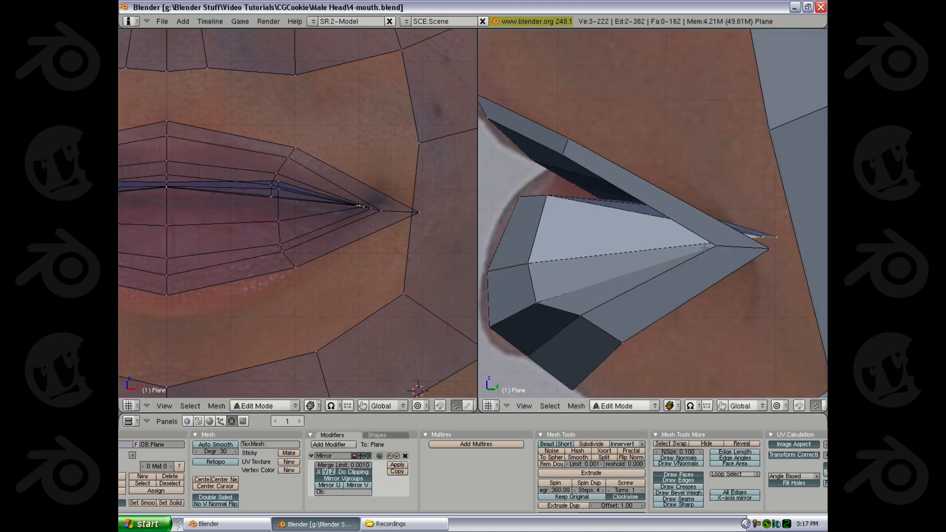
key("z")
right_click(717, 246)
scroll(368, 228, "down", 1)
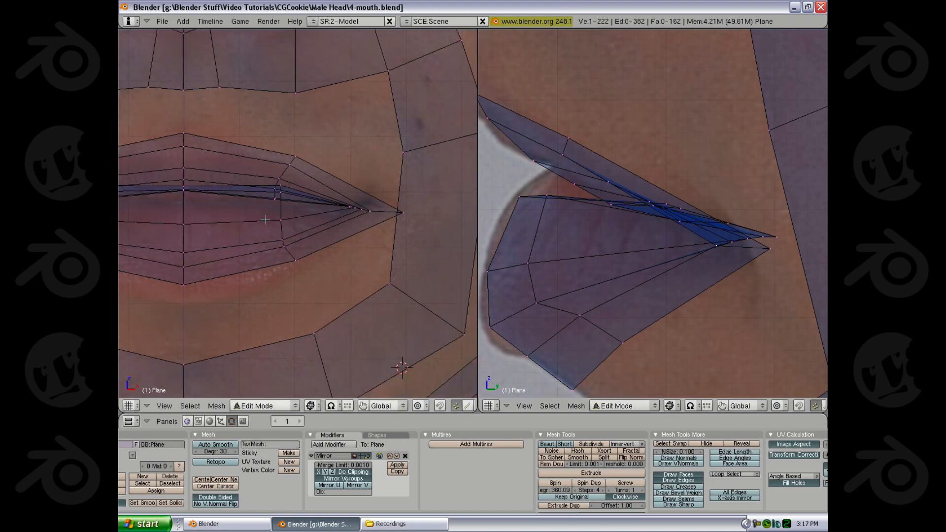
right_click(288, 184, "shift")
key("g")
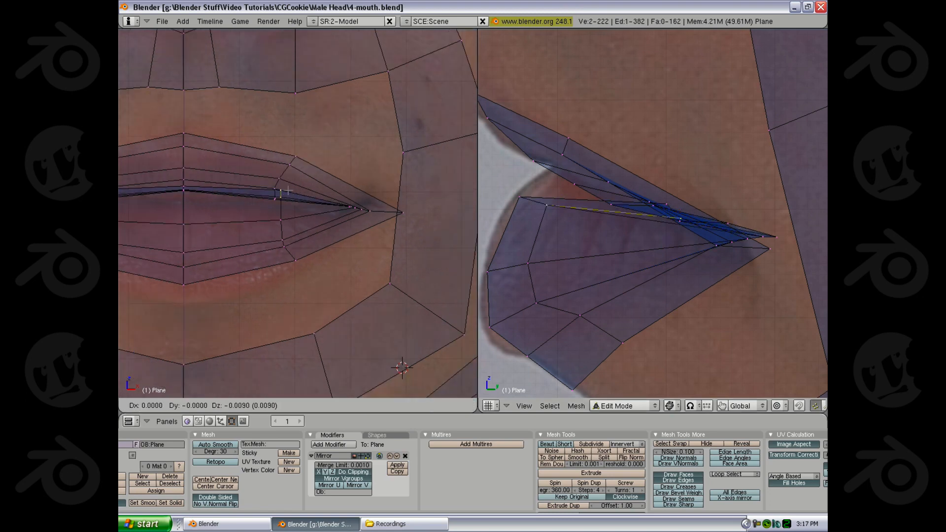
left_click(288, 198)
key("z")
key("g")
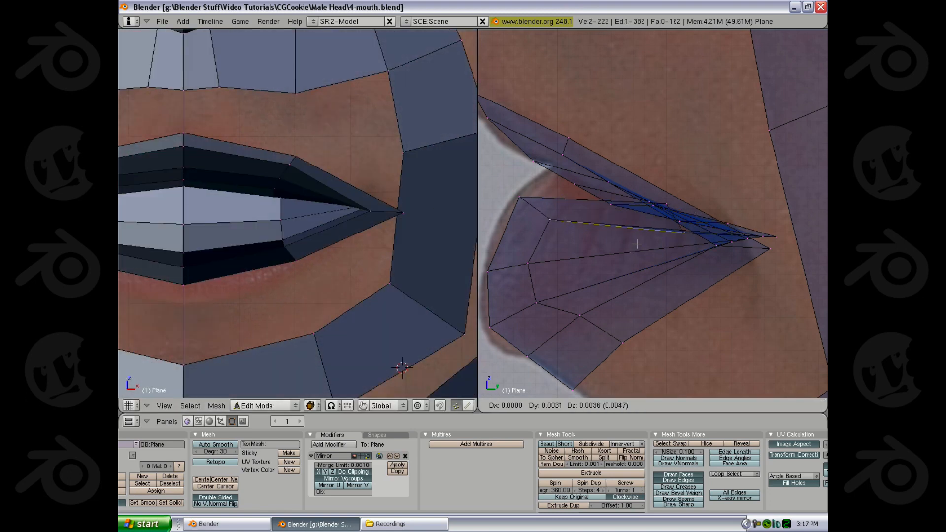
left_click(638, 241)
Lower the two inner vertices at the upper lip's bend slightly in front view and check the lips in solid shading.
key("z")
scroll(288, 241, "down", 1)
key("z")
scroll(288, 240, "down", 1)
middle_click_drag(285, 241, 267, 237, "shift")
scroll(316, 229, "down", 1)
scroll(267, 237, "up", 1)
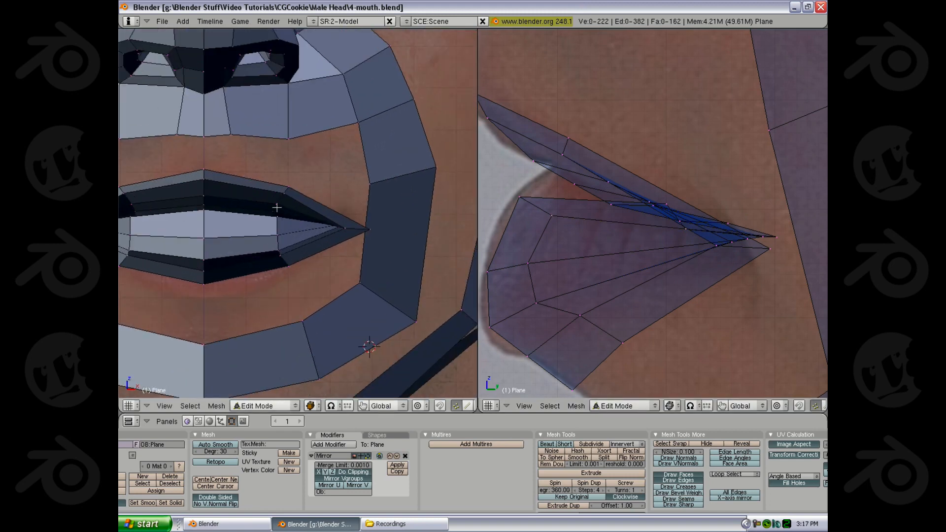
key("z")
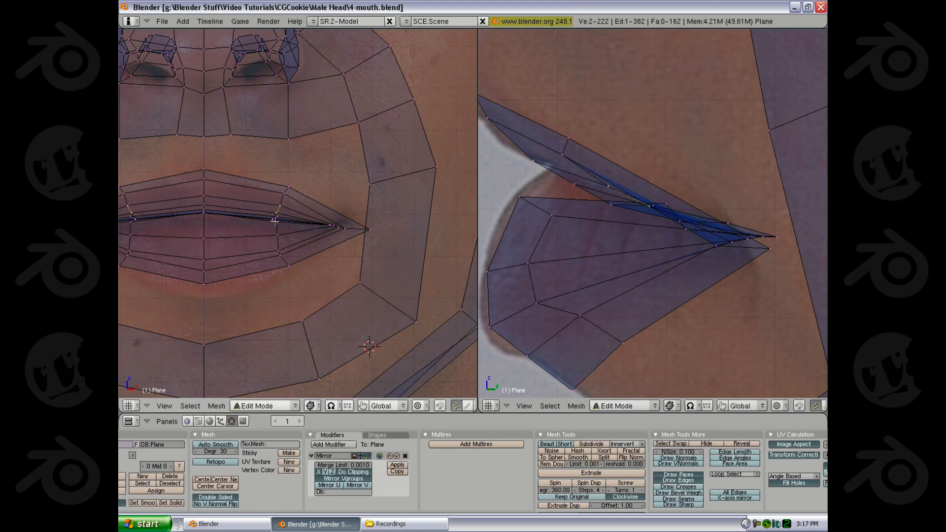
key("z")
scroll(295, 220, "up", 2)
middle_click_drag(295, 222, 304, 222, "shift")
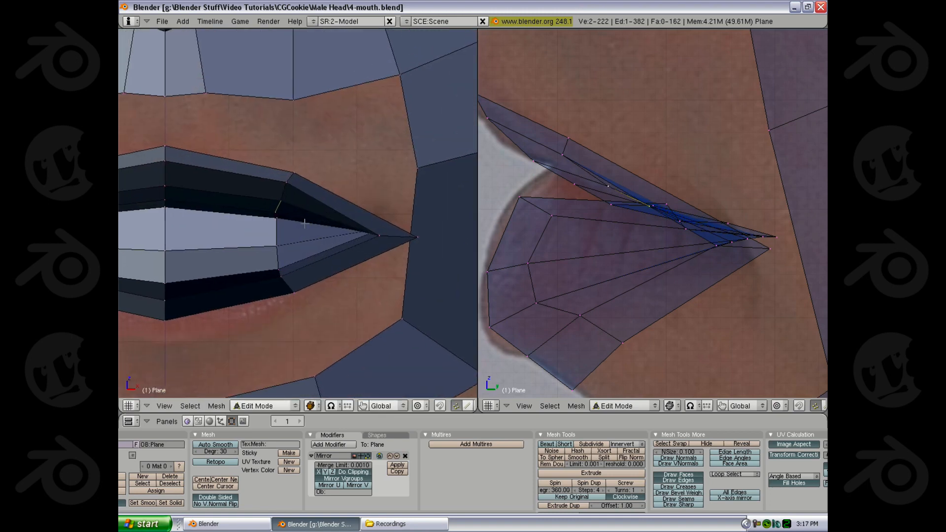
key("z")
scroll(613, 172, "down", 2)
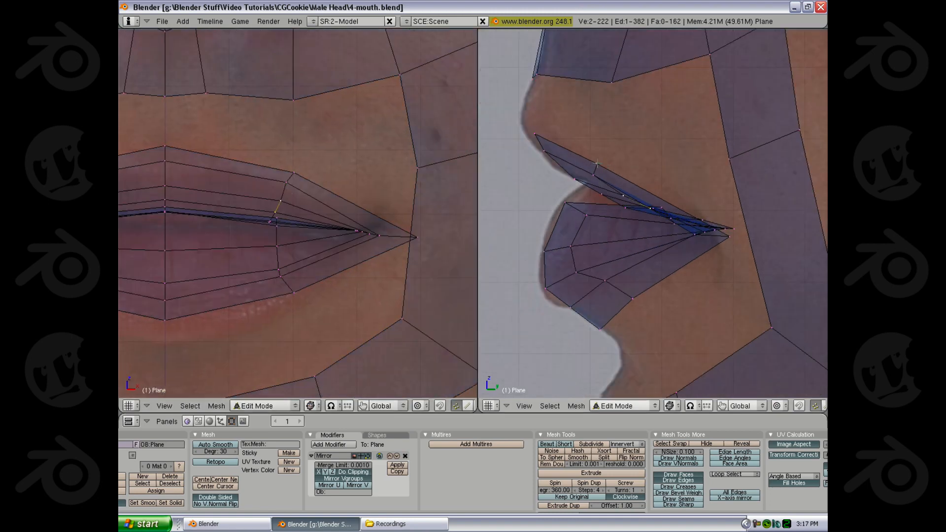
Move the outer bend vertex of the upper lip slightly up and forward in side view and inspect the lips from the front.
right_click(597, 163)
key("g")
left_click(590, 158)
scroll(303, 223, "down", 2)
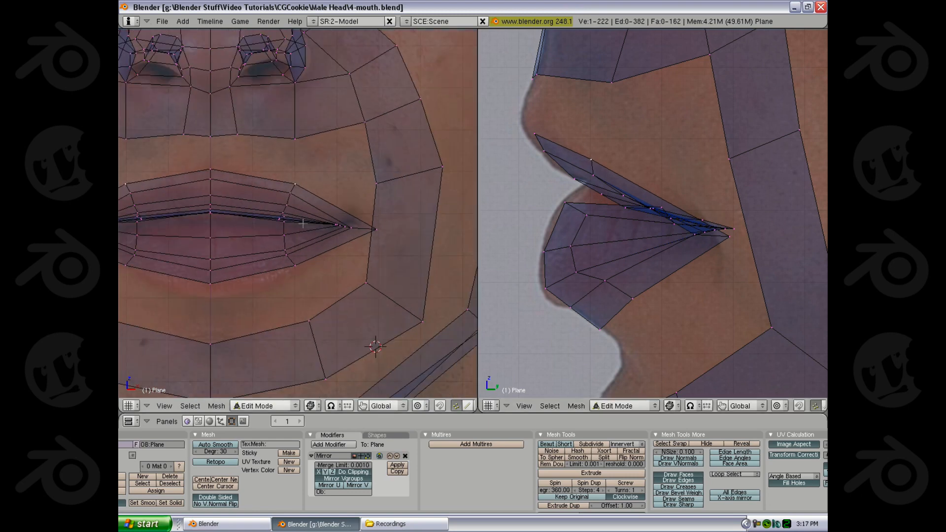
middle_click_drag(303, 223, 343, 218, "shift")
key("z")
scroll(334, 222, "down", 2)
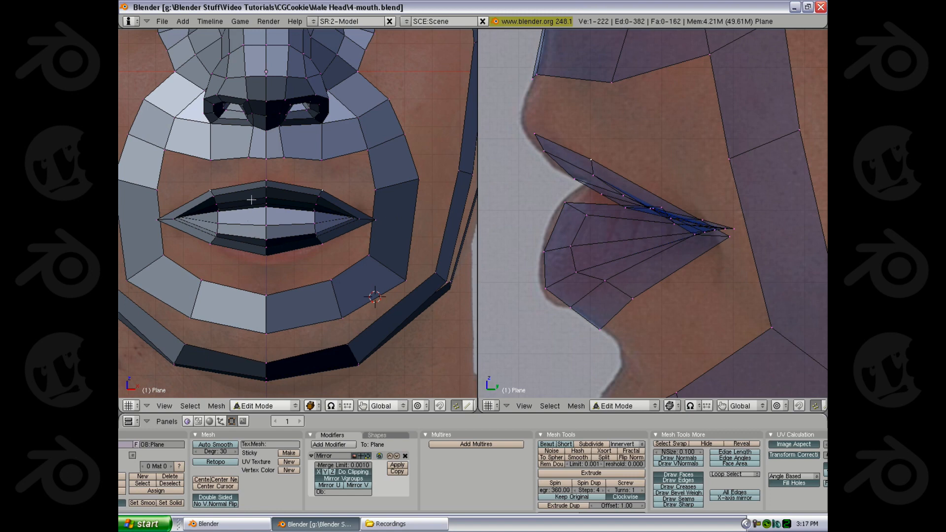
Lower an inner central vertex of the upper lip slightly and raise the lower lip's inner bend vertex in side view.
key("z")
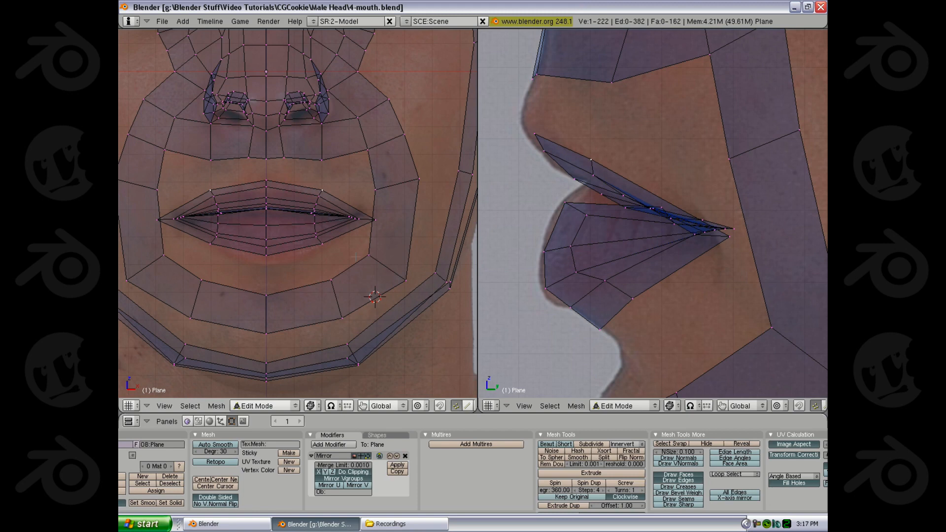
middle_click_drag(316, 241, 323, 252, "shift")
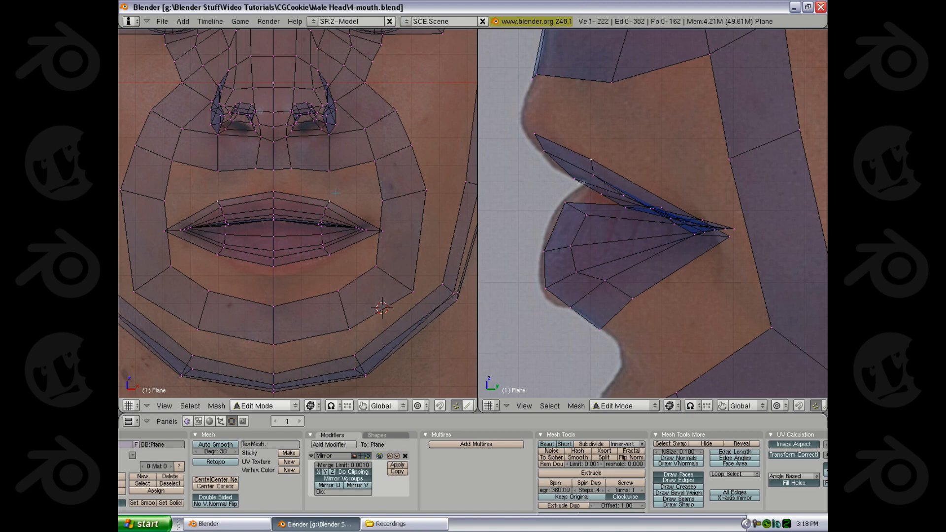
scroll(611, 187, "up", 2)
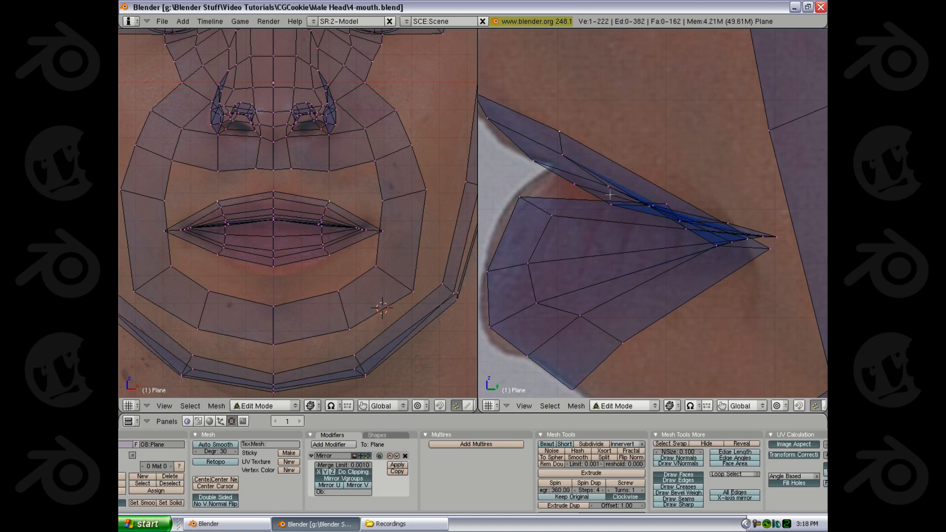
scroll(633, 194, "up", 1)
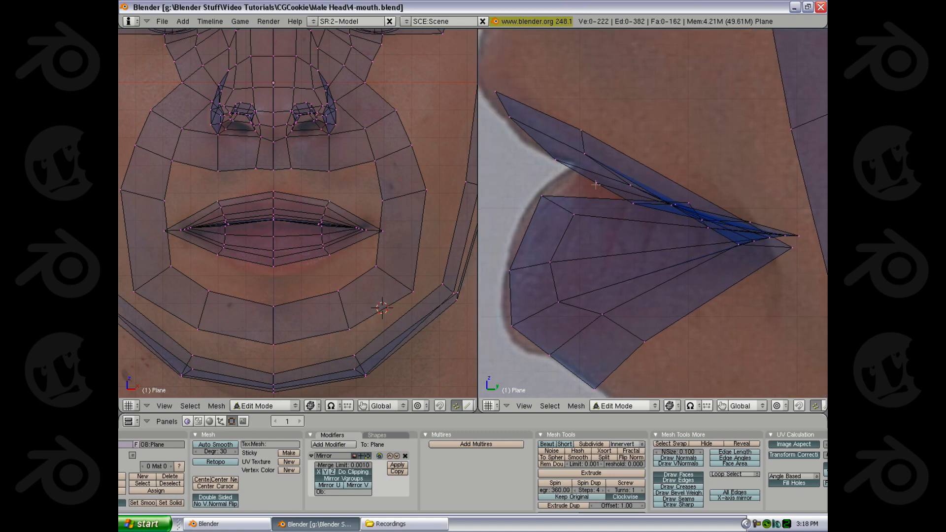
right_click_drag(595, 185, 596, 189)
right_click_drag(703, 233, 708, 217)
key("z")
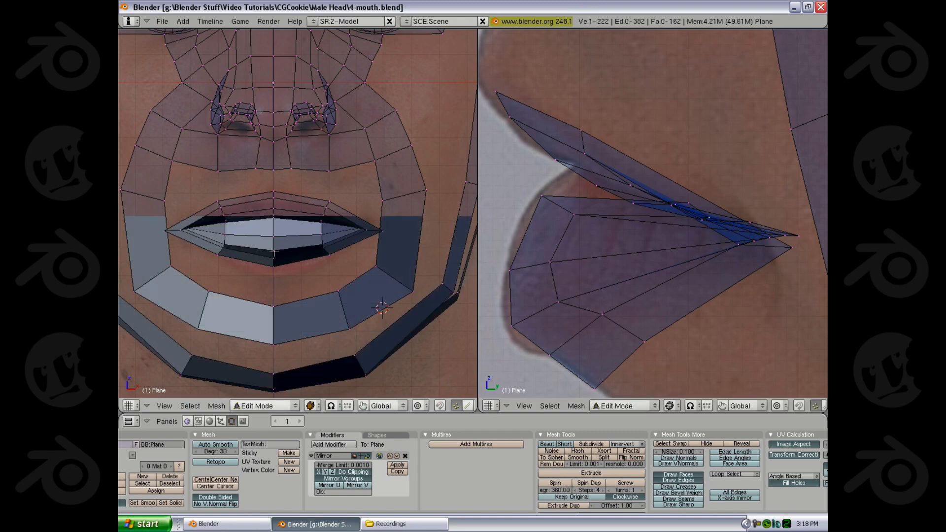
Raise the lower lip's middle-row bend vertex slightly in front view and move the foremost lower-lip vertex up and forward in side view.
scroll(345, 265, "up", 2)
scroll(346, 265, "up", 1)
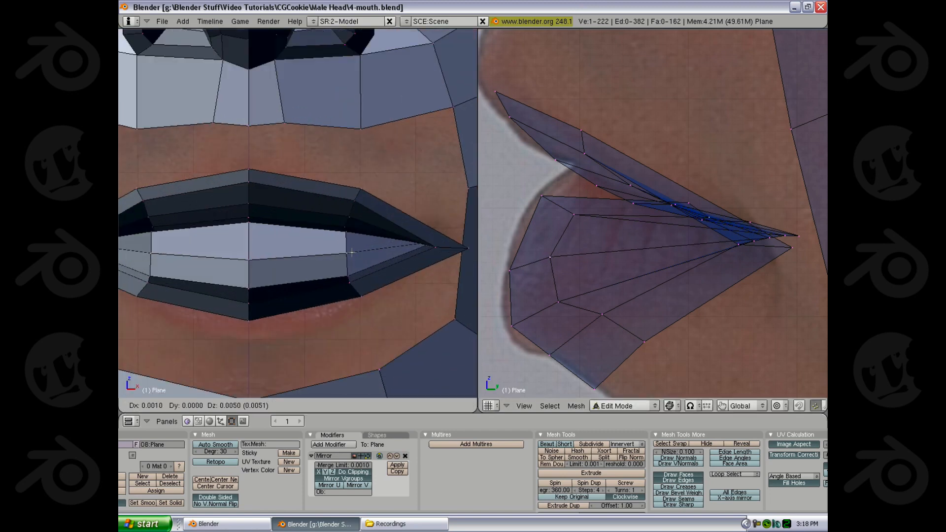
right_click_drag(510, 270, 502, 263)
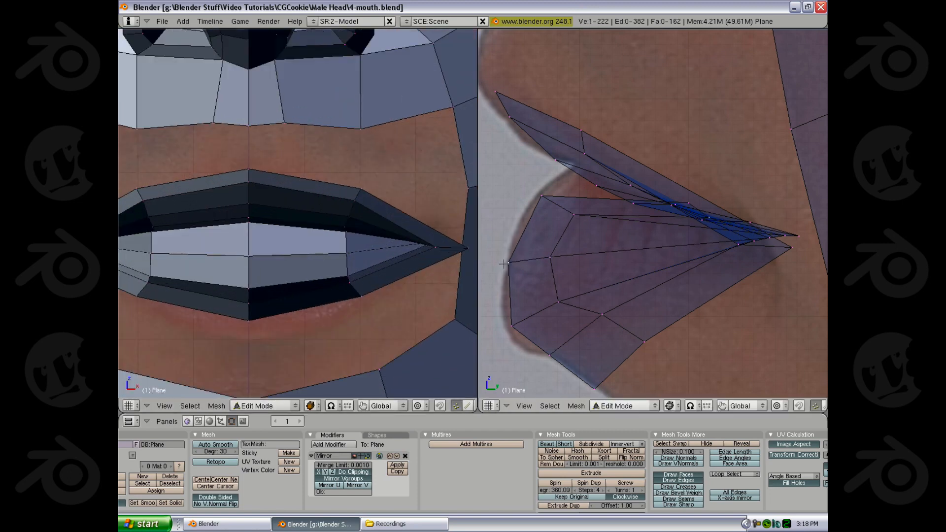
right_click(584, 222)
key("z")
scroll(369, 261, "down", 3)
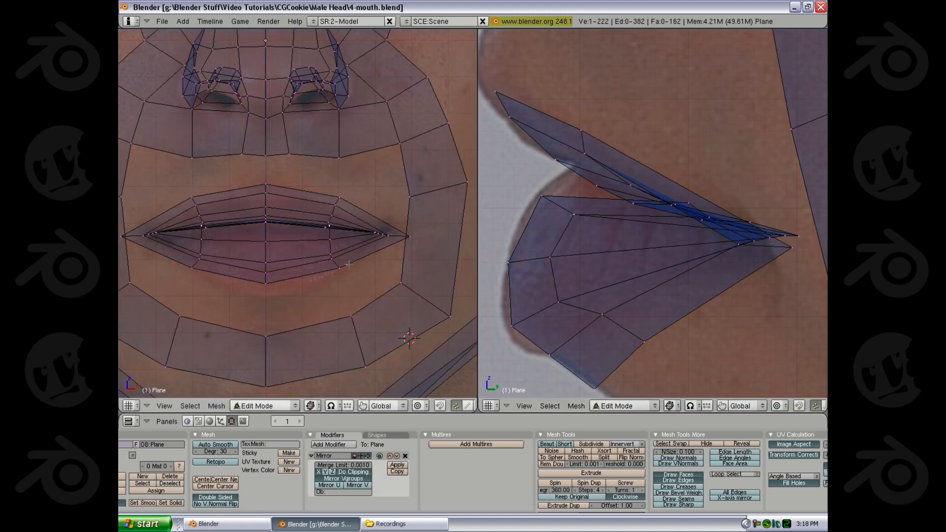
Shift the lower lip's outermost bend vertex slightly toward the center in front view.
key("z")
key("z")
scroll(368, 255, "up", 2)
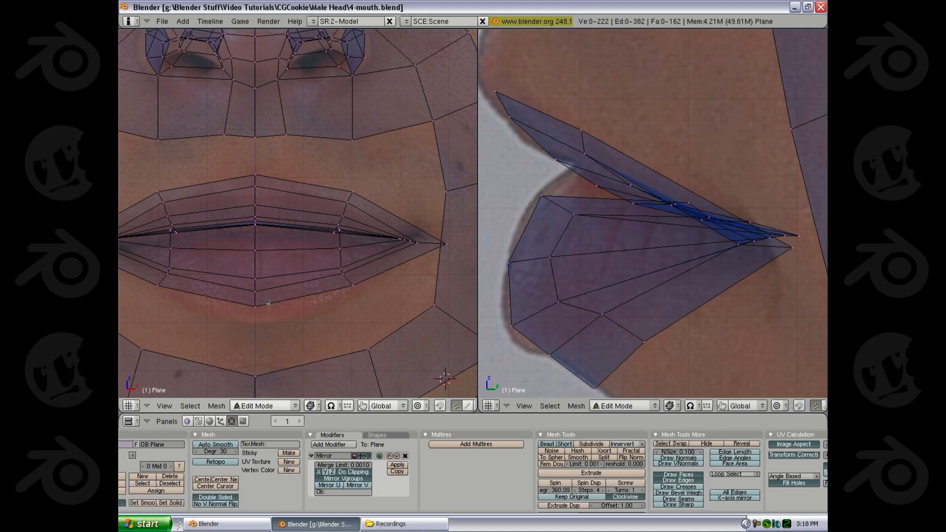
scroll(583, 289, "down", 2)
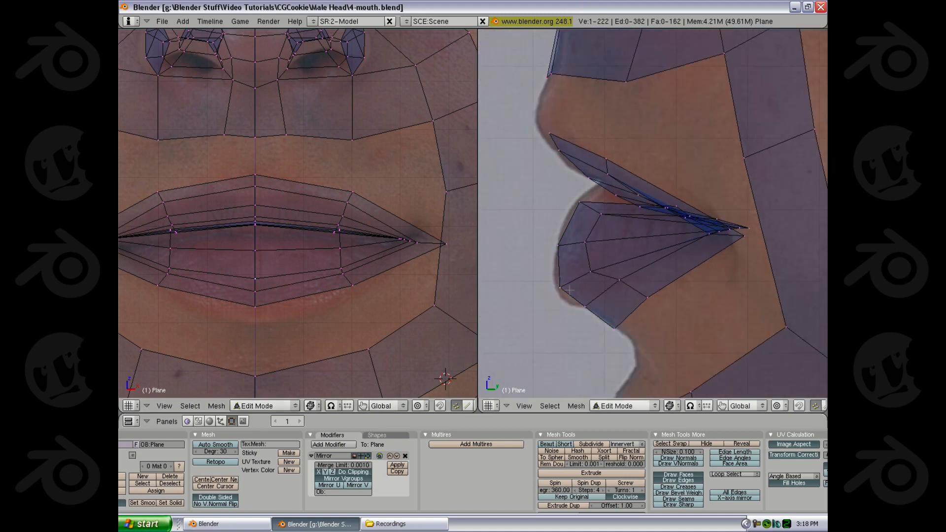
right_click(622, 282)
middle_click_drag(360, 279, 379, 258, "shift")
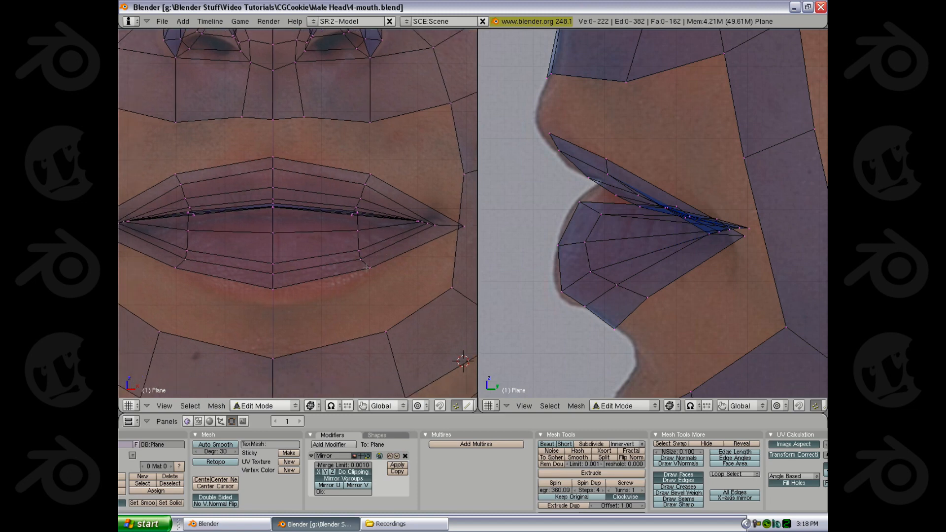
key("g")
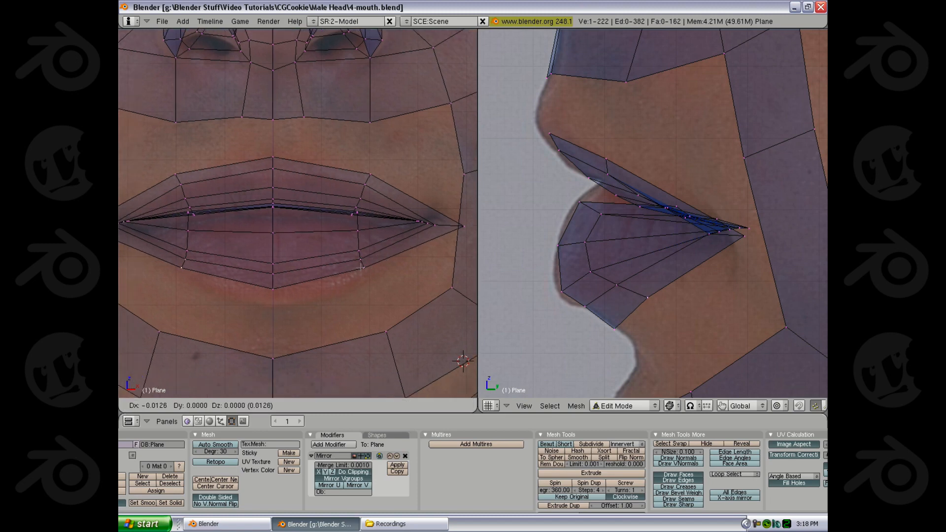
left_click(362, 269)
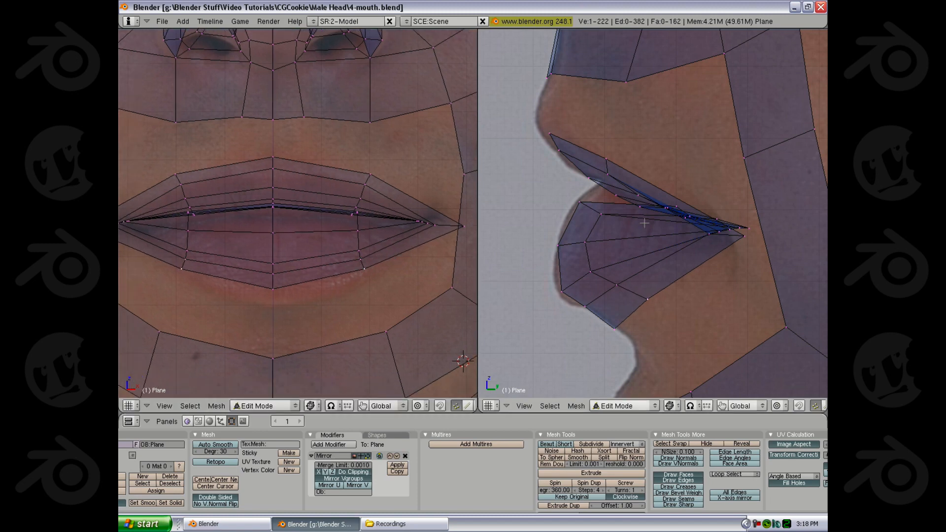
Move the lower lip's inner vertex in the row above the outer edge slightly back and inspect the lips from an angle in solid shading.
key("z")
key("z")
key("z")
middle_click_drag(394, 244, 390, 218)
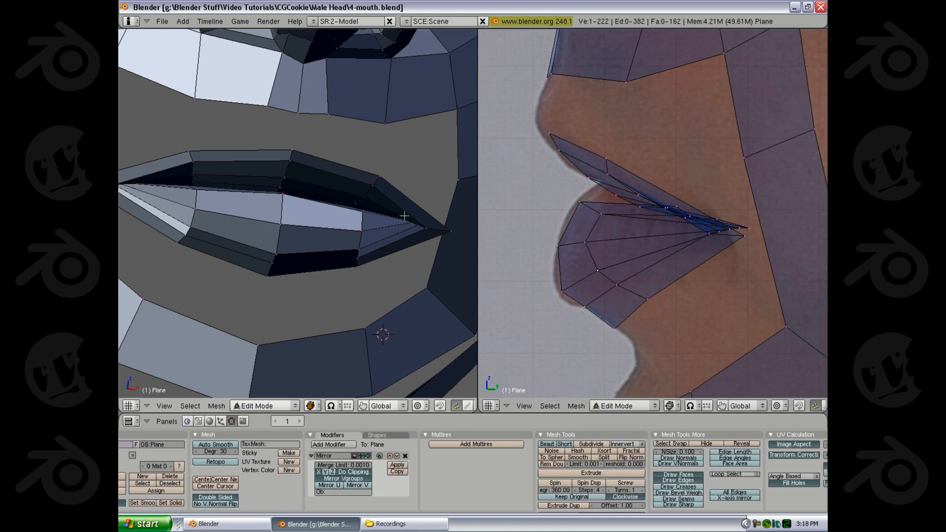
key("KP_1")
key("z")
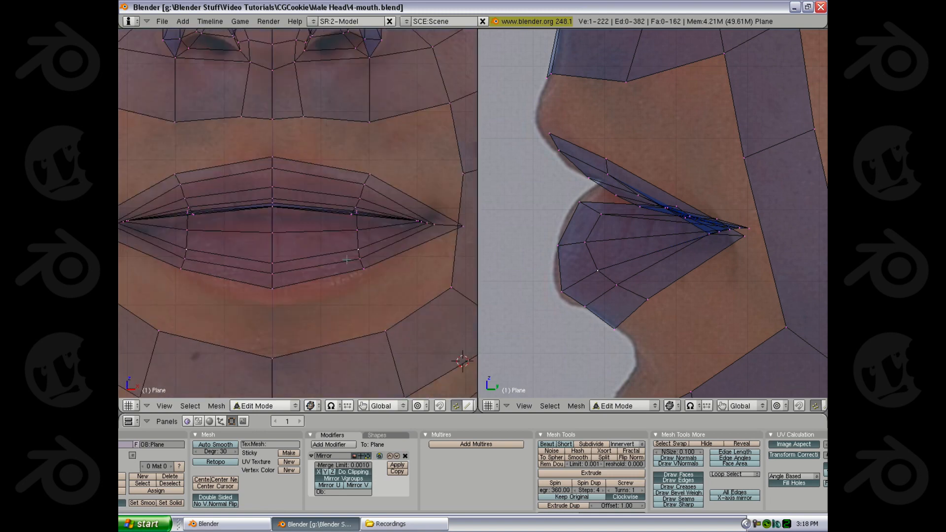
Add a vertical loop cut through the upper lip between its center and bend, and shift it forward along the Y axis.
key("ctrl+r")
left_click(328, 185)
left_click(325, 186)
key("z")
mouse_move(325, 187)
middle_mouse_down()
mouse_move(319, 233)
mouse_move(287, 261)
mouse_move(285, 220)
middle_mouse_up()
key("g")
key("y")
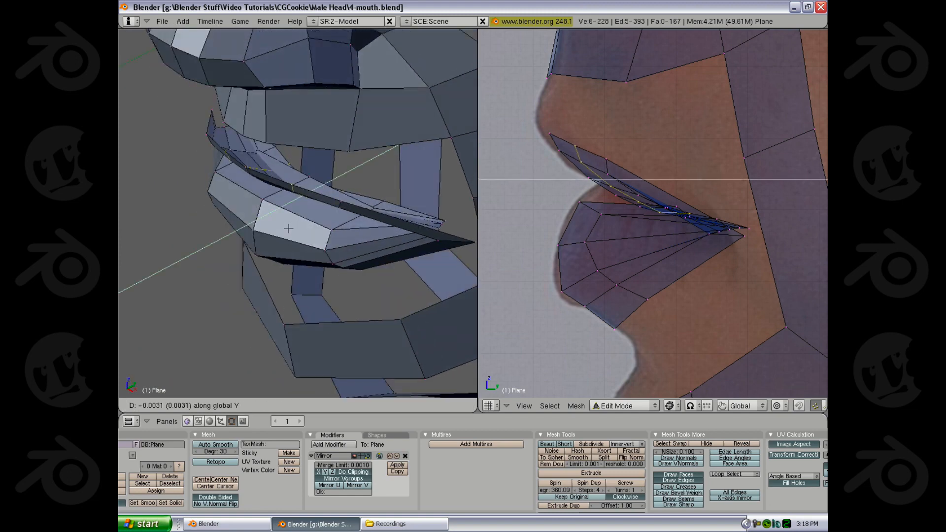
left_click(285, 230)
View the mouth from above at an angle and move the upper-lip loop another 0.0041 forward along the Y axis.
key("KP_1")
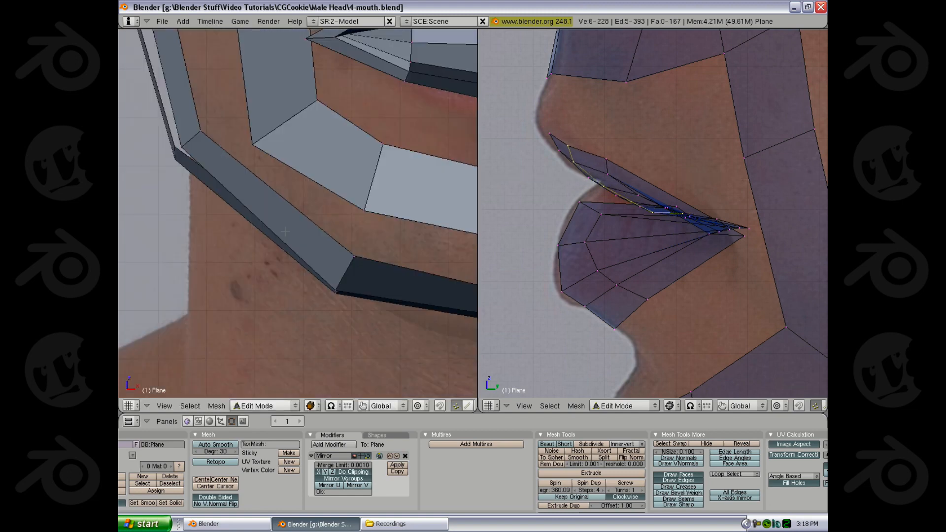
scroll(285, 231, "down", 8)
middle_click_drag(286, 231, 298, 383)
scroll(299, 382, "up", 6)
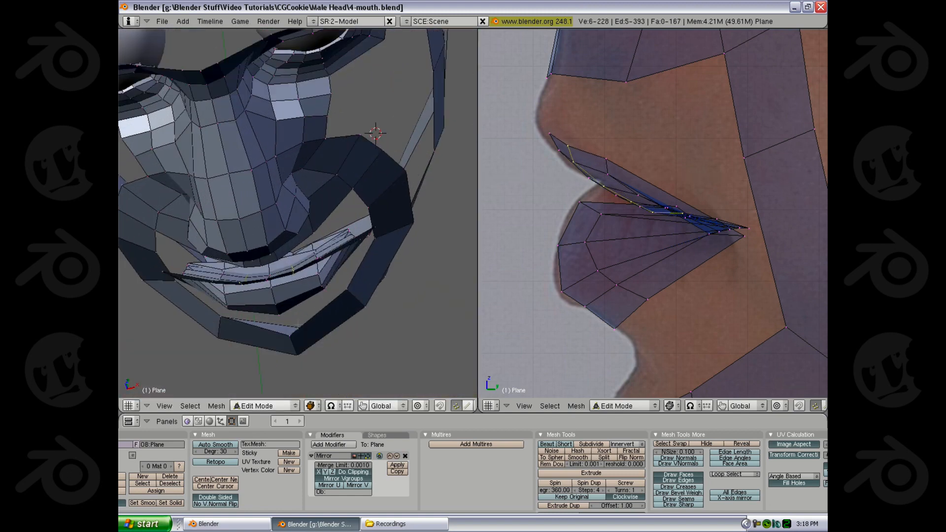
key("g")
key("y")
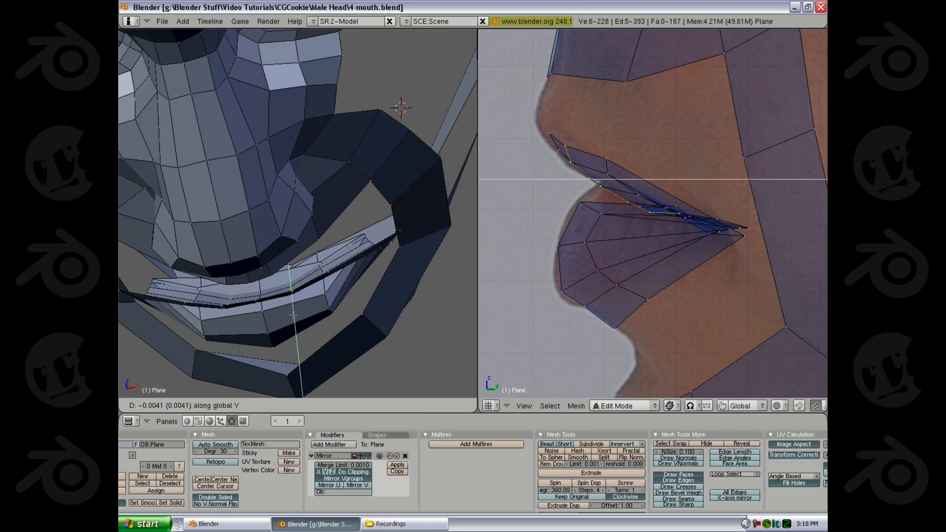
left_click(292, 315)
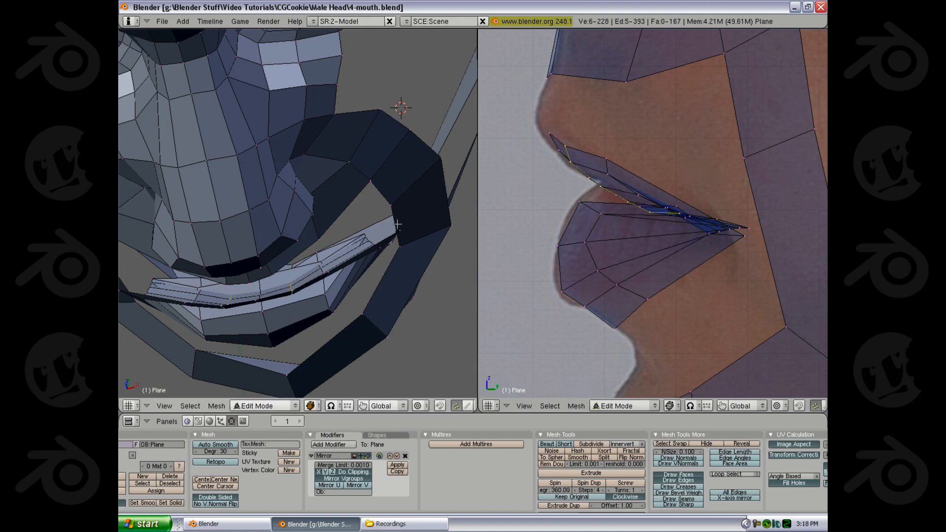
Add a vertical loop cut through the lower lip between its center and bend, and rotate it slightly around the Z axis.
middle_click_drag(284, 318, 306, 331)
key("a")
key("ctrl+r")
left_click(310, 336)
left_click(309, 334)
key("r")
key("y")
key("z")
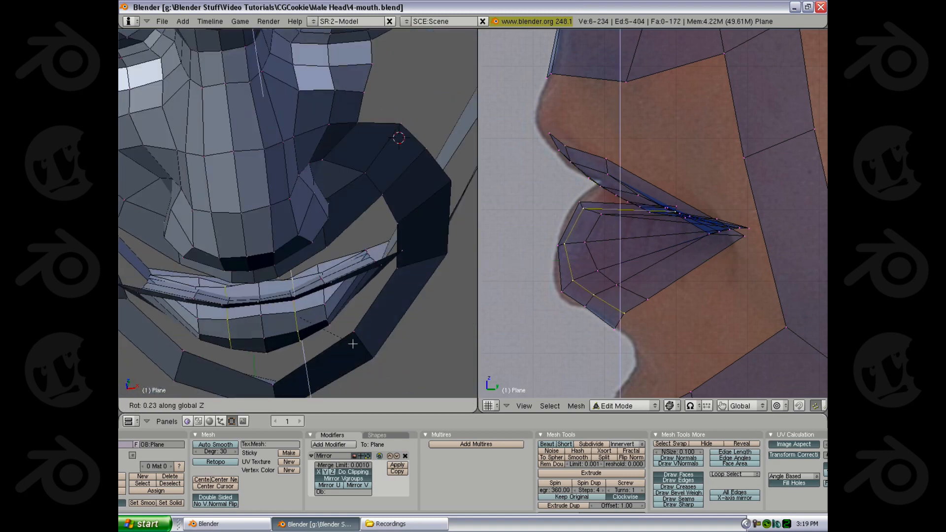
left_click(354, 327)
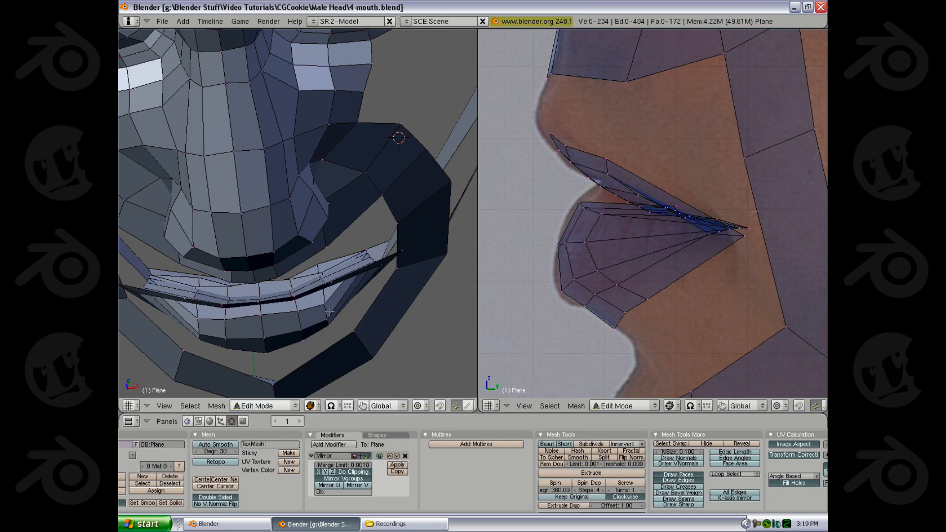
Rotate the lower lip's bend loop about 18 degrees around the Z axis and move it 0.0556 back along the Y axis.
key("r")
key("z")
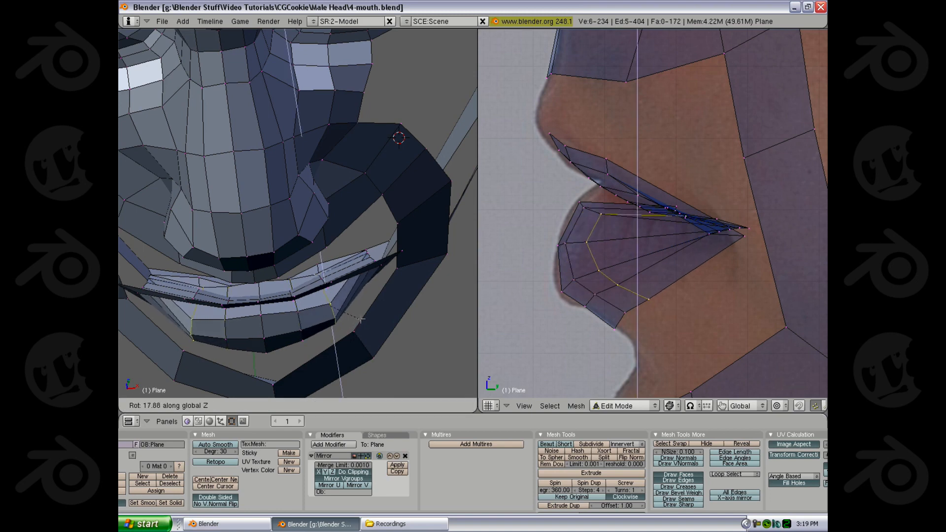
left_click(364, 314)
key("g")
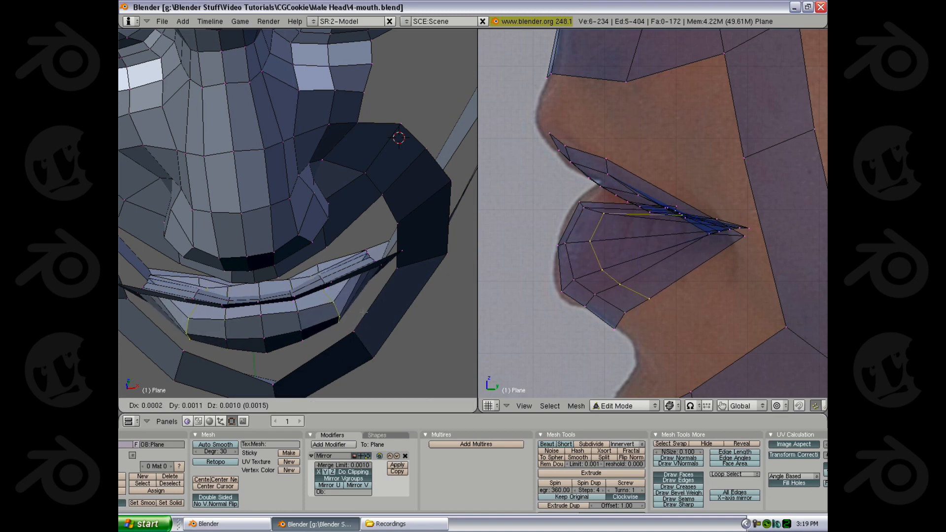
key("y")
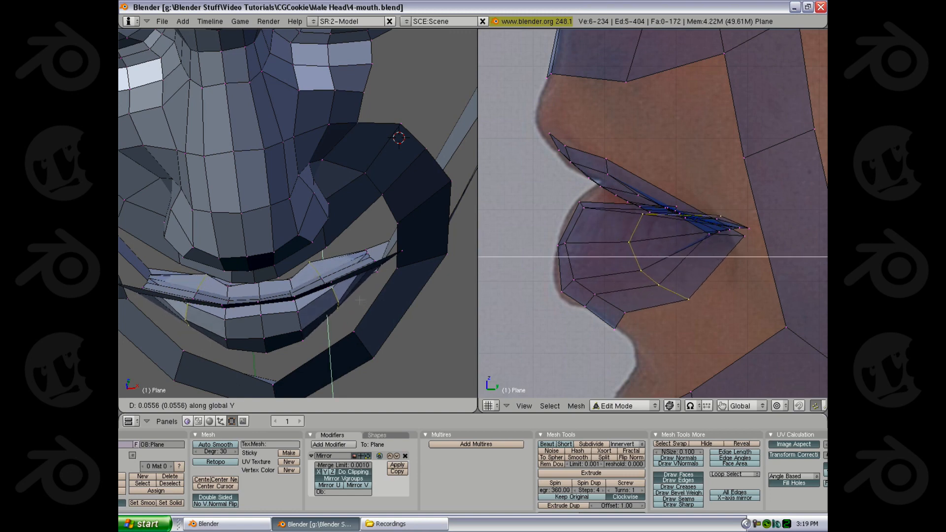
left_click(359, 299)
Adjust the lower lip's lower bend vertices individually in side view to round the lip, and check the mouth from below.
key("z")
right_click(624, 288)
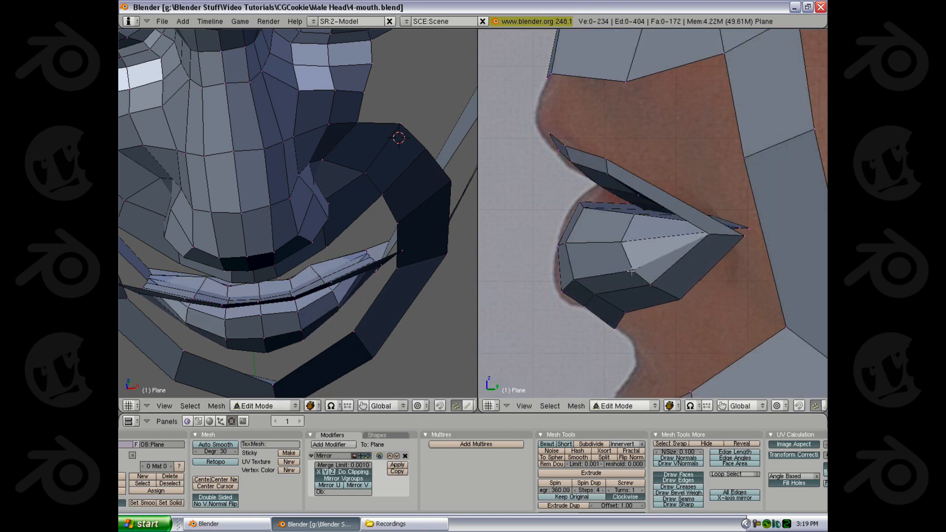
key("z")
key("z")
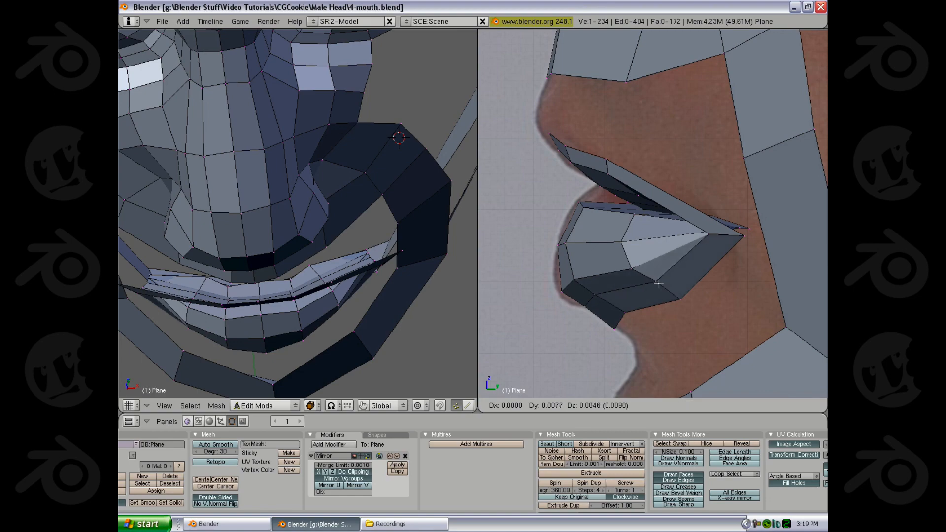
key("z")
scroll(315, 257, "down", 4)
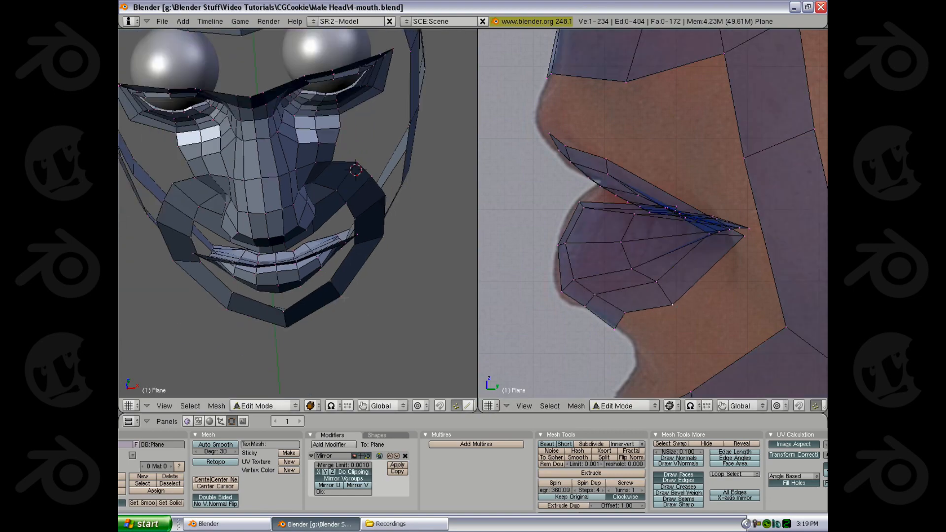
middle_click_drag(315, 257, 271, 237)
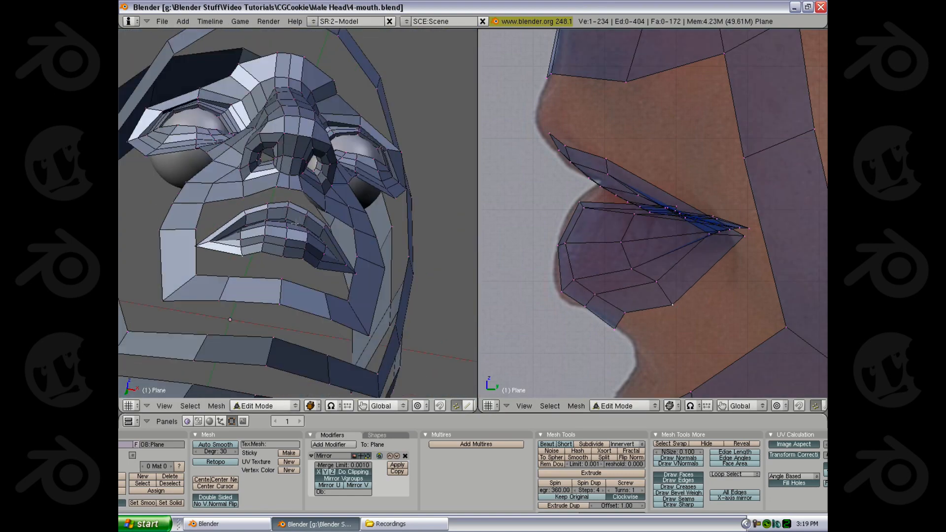
In front view, add a vertical loop cut through the upper lip between its bend and the mouth corner, sliding it toward the corner.
scroll(276, 241, "up", 3)
key("KP_1")
key("z")
scroll(332, 334, "up", 3)
middle_click_drag(332, 335, 342, 255, "shift")
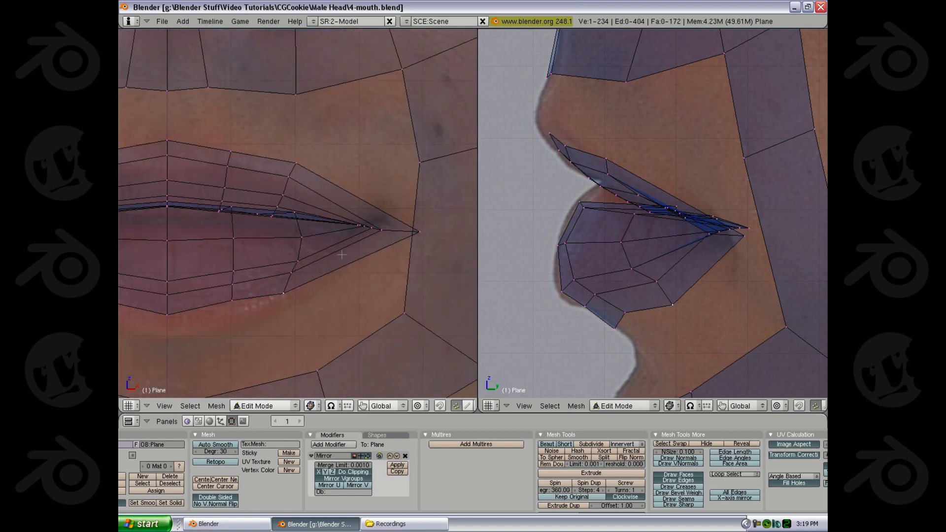
key("ctrl+r")
left_click(356, 187)
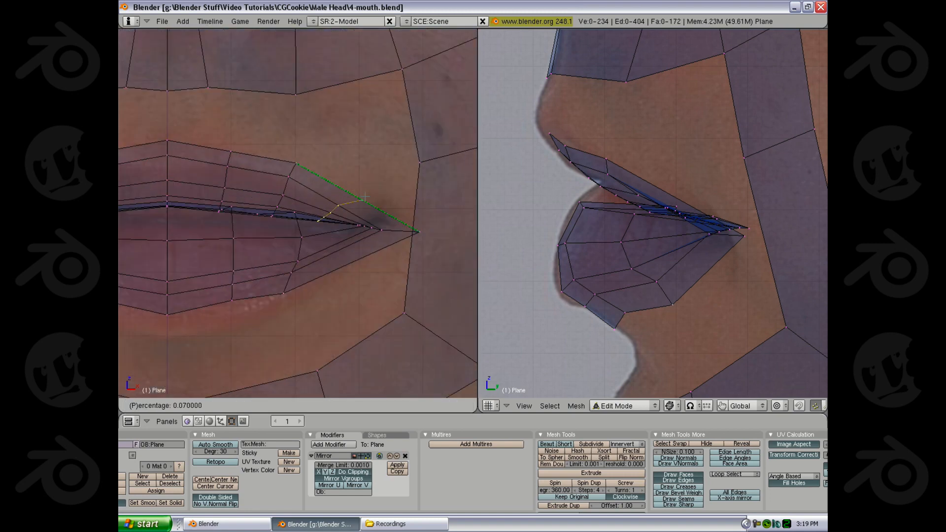
left_click(378, 220)
Shift the new upper-lip loop near the mouth corner slightly outward in front view.
key("z")
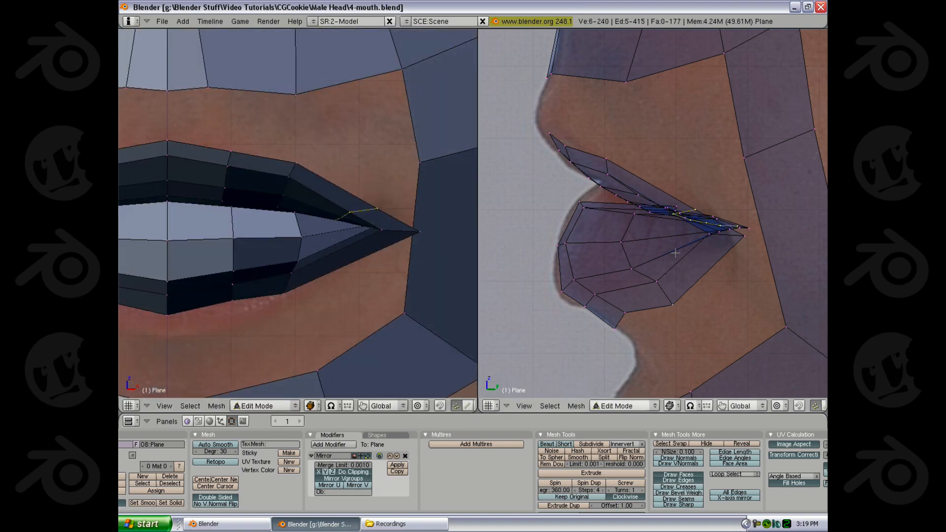
key("z")
key("z")
key("g")
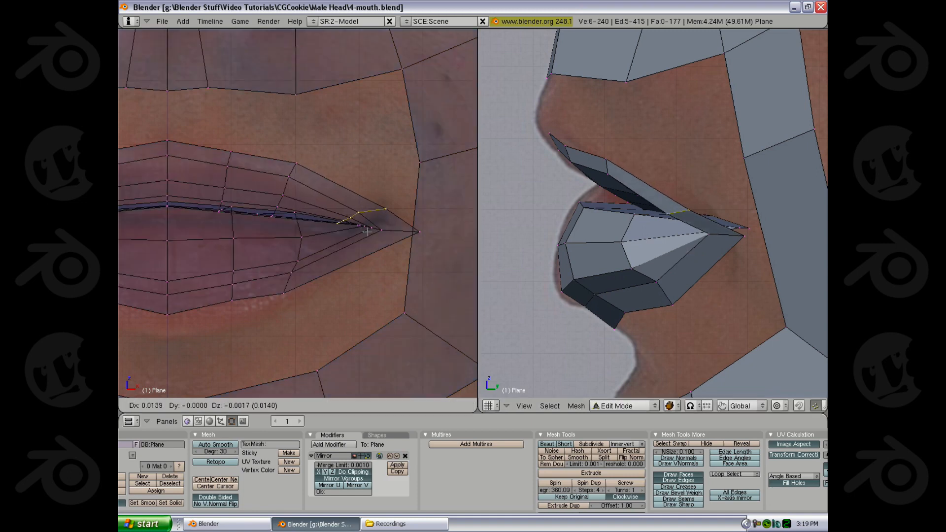
left_click(358, 243)
key("z")
key("g")
left_click(359, 243)
Add a matching vertical loop cut through the lower lip near the mouth corner and adjust its position in side view.
key("z")
key("ctrl+r")
left_click(358, 244)
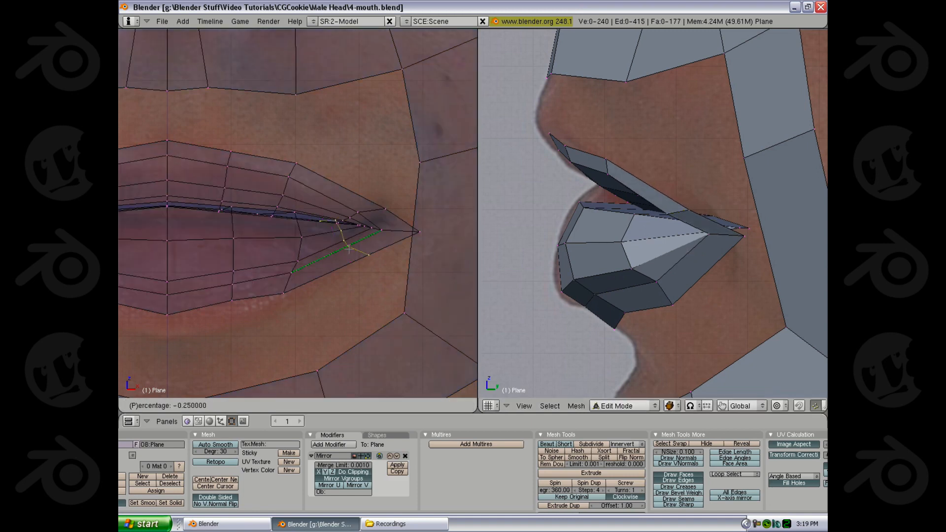
left_click(359, 244)
key("g")
left_click(702, 248)
key("a")
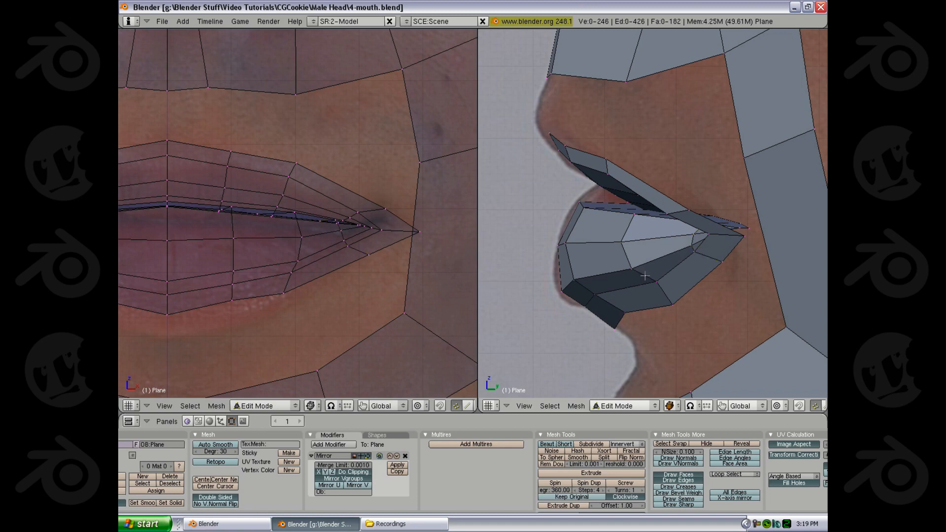
Move the lower lip's bend edge loop slightly back in side view.
right_click(646, 275, "alt")
key("g")
left_click(648, 275)
key("a")
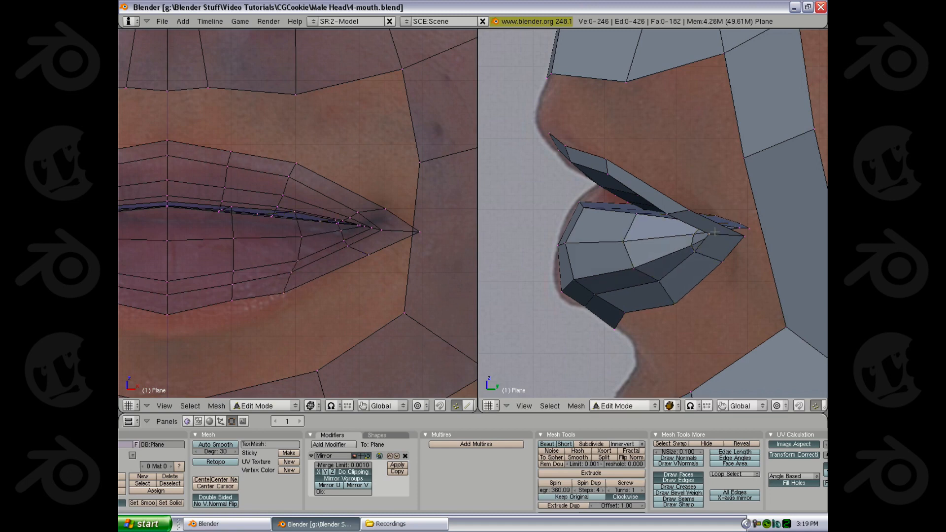
Lower the mouth corner's inner vertex slightly, and shift its outermost vertex slightly forward and toward the center.
right_click(706, 235)
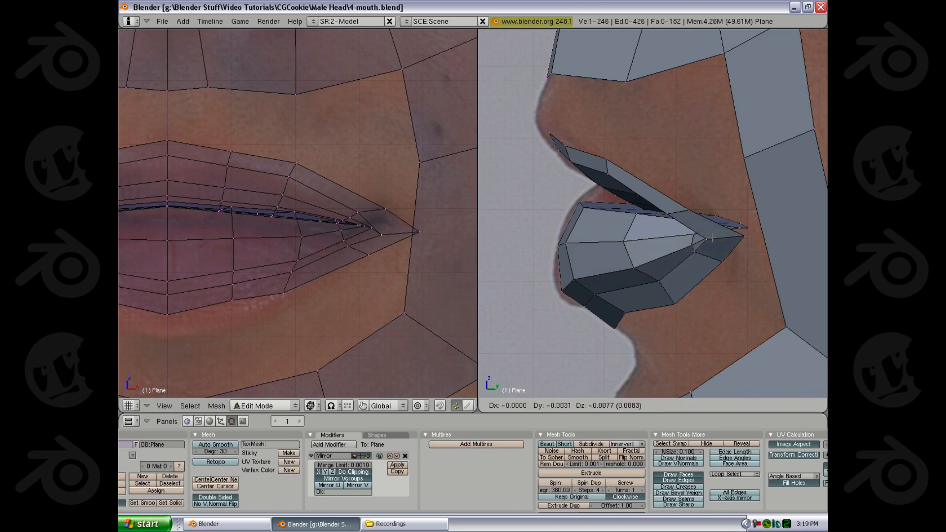
right_click(736, 241)
key("g")
left_click(728, 244)
key("z")
key("g")
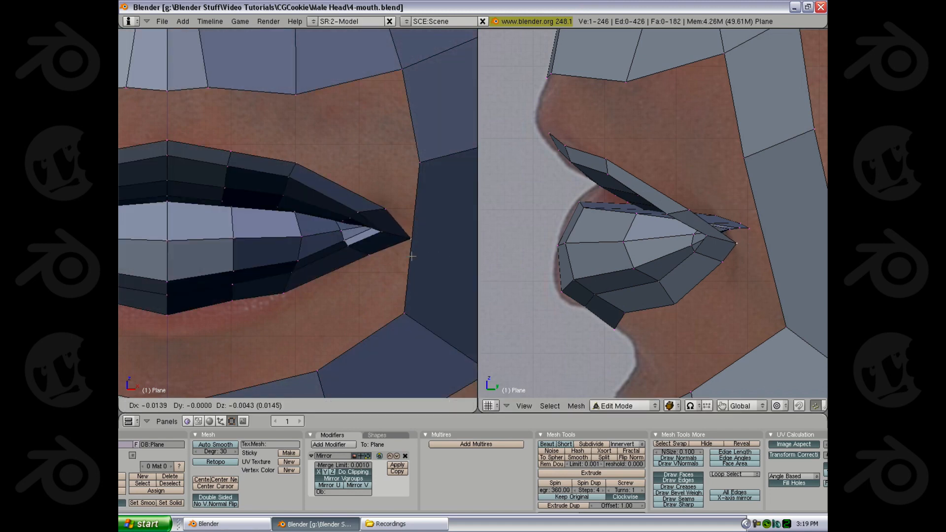
left_click(405, 256)
key("Tab")
scroll(375, 251, "down", 5)
middle_click_drag(355, 246, 344, 209)
scroll(330, 180, "down", 4)
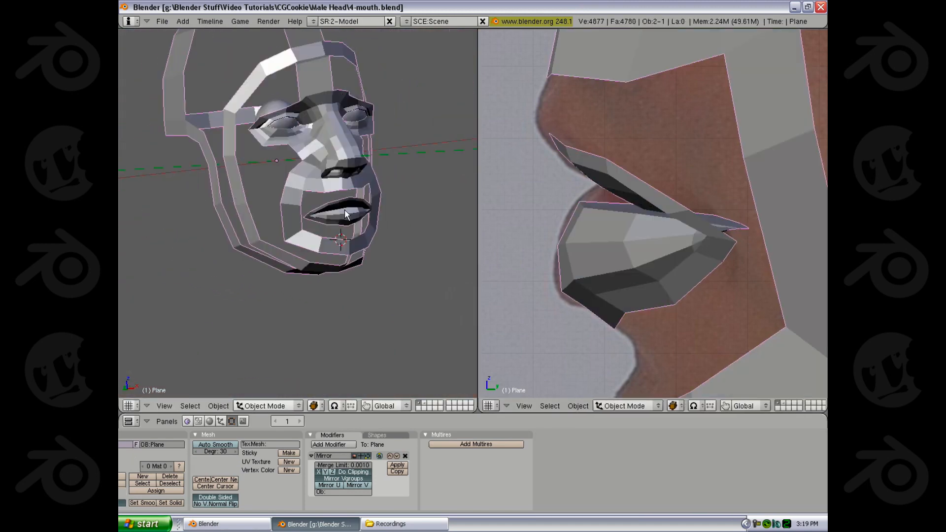
Lower the top center vertex of the upper lip slightly along the Z axis in front view.
key("KP_1")
key("Tab")
scroll(345, 208, "up", 6)
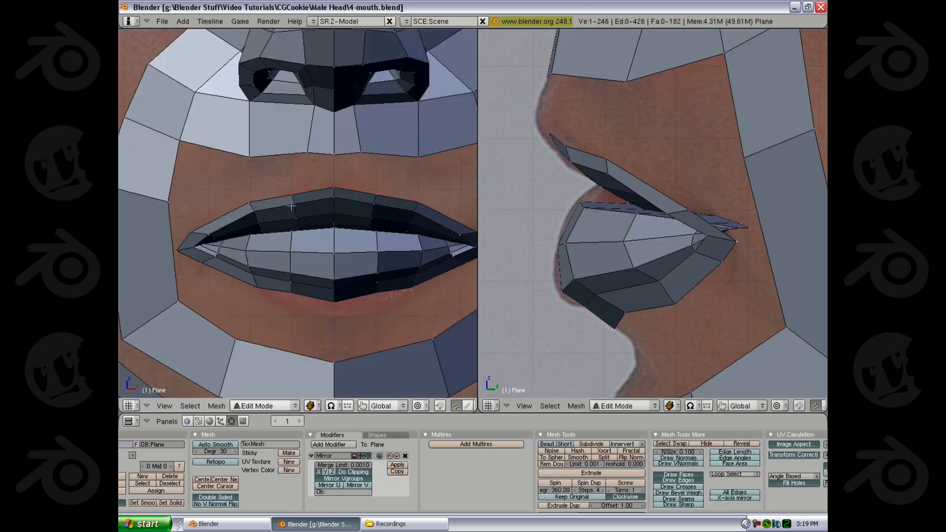
key("z")
right_click(340, 181)
key("g")
key("z")
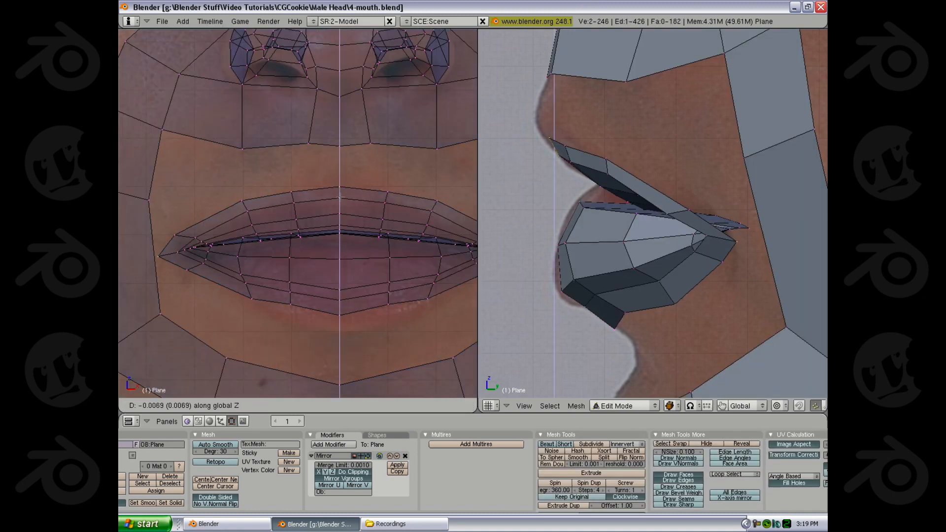
left_click(341, 185)
Raise the upper-lip edge vertex beside the center slightly along the Z axis to form the lip's peak.
right_click(387, 191)
key("g")
key("z")
left_click(387, 186)
scroll(571, 179, "down", 3)
key("z")
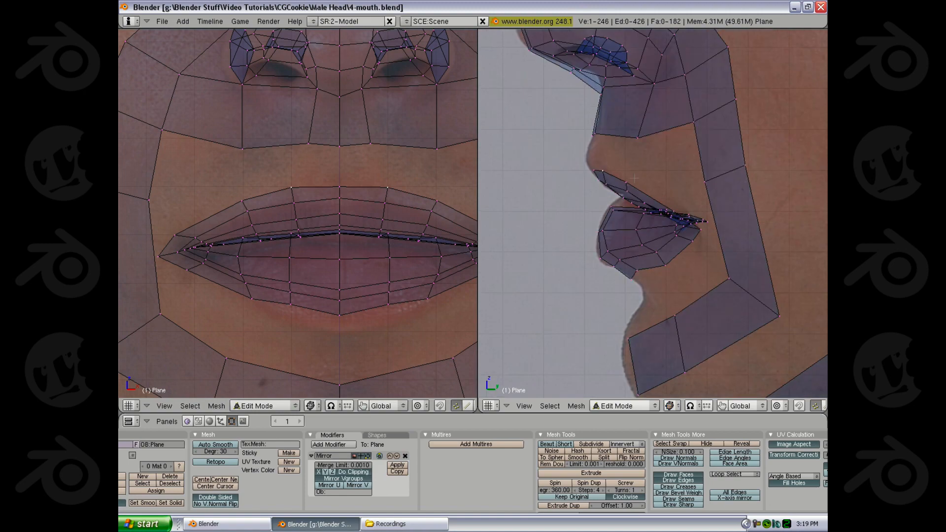
key("g")
left_click(631, 177)
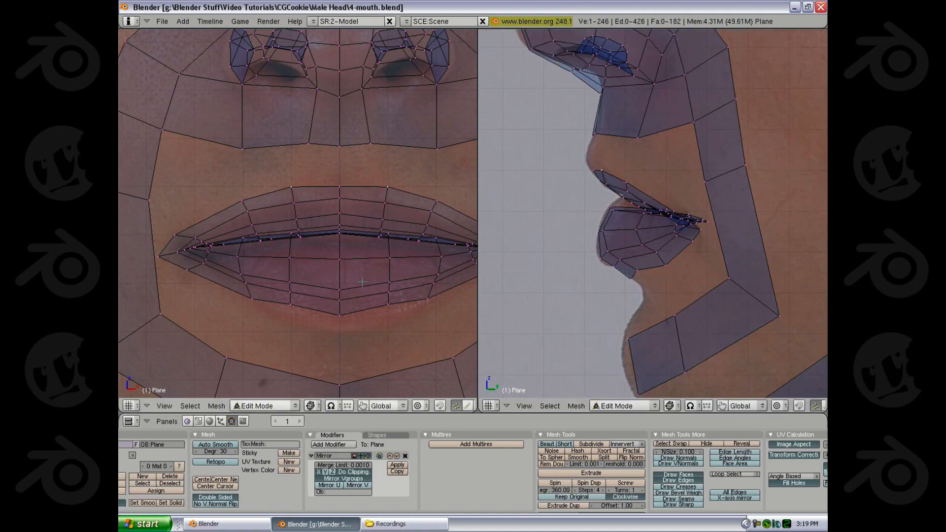
Fill the two faces beside the center line between the upper lip's top edge and the ring under the nose.
middle_click_drag(335, 260, 399, 232, "ctrl")
key("z")
key("KP_1")
scroll(253, 211, "up", 2)
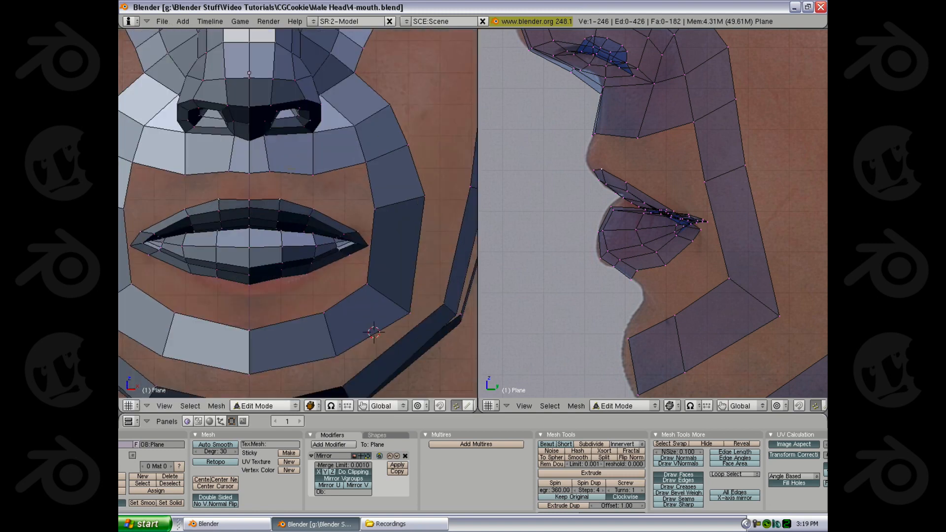
right_click(257, 202)
key("f")
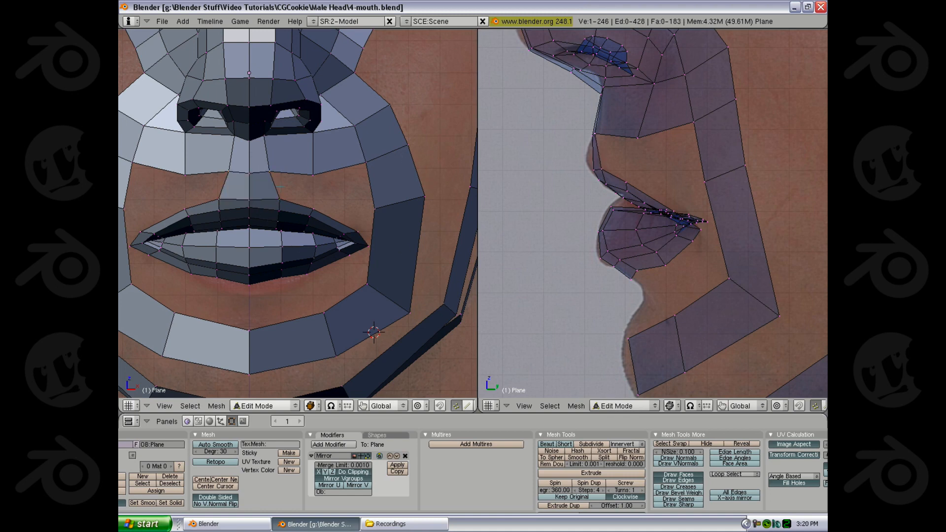
key("f")
key("a")
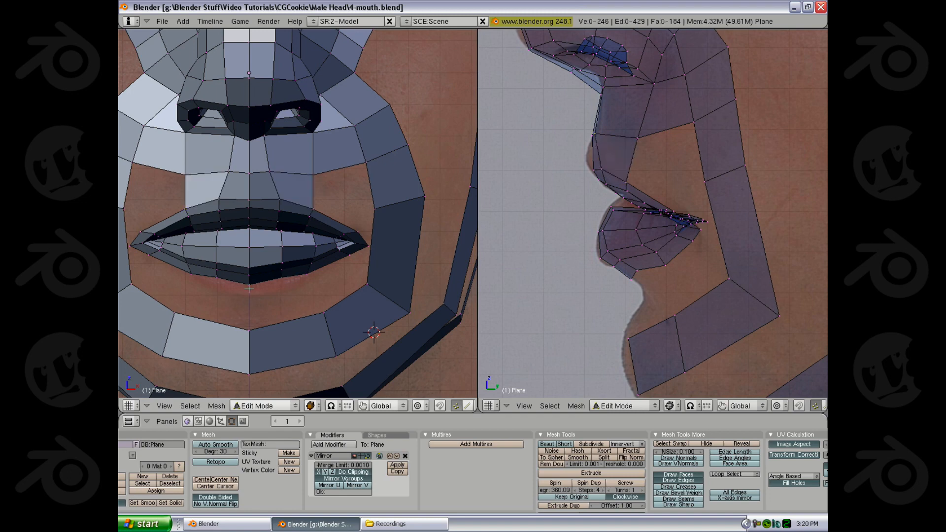
Fill a face joining the lower lip's outer edge near the corner to the inner edge of the surrounding mouth ring.
right_click(346, 261, "shift")
right_click(367, 284, "shift")
key("f")
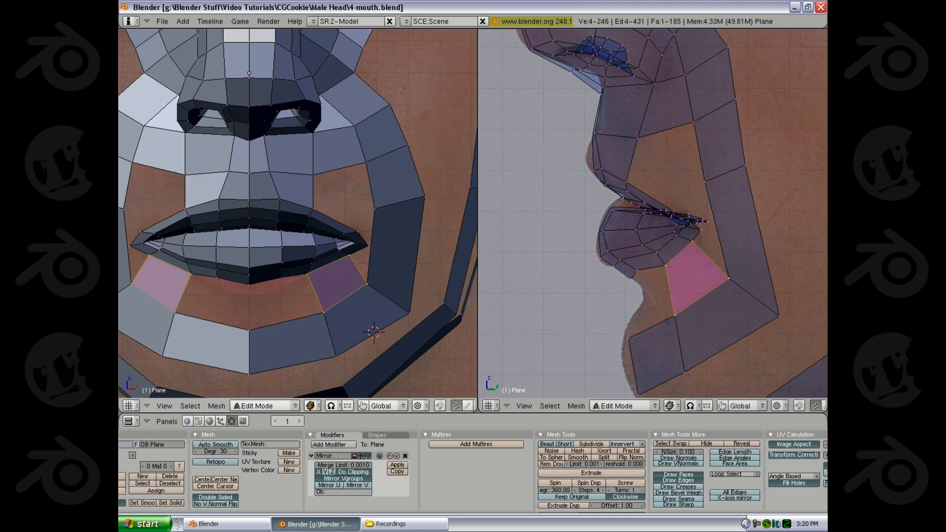
key("a")
Add a loop cut across the mouth ring beside the lip corner, adjust it in side view, and move it 0.0070 outward along X.
middle_click_drag(365, 266, 335, 229, "shift")
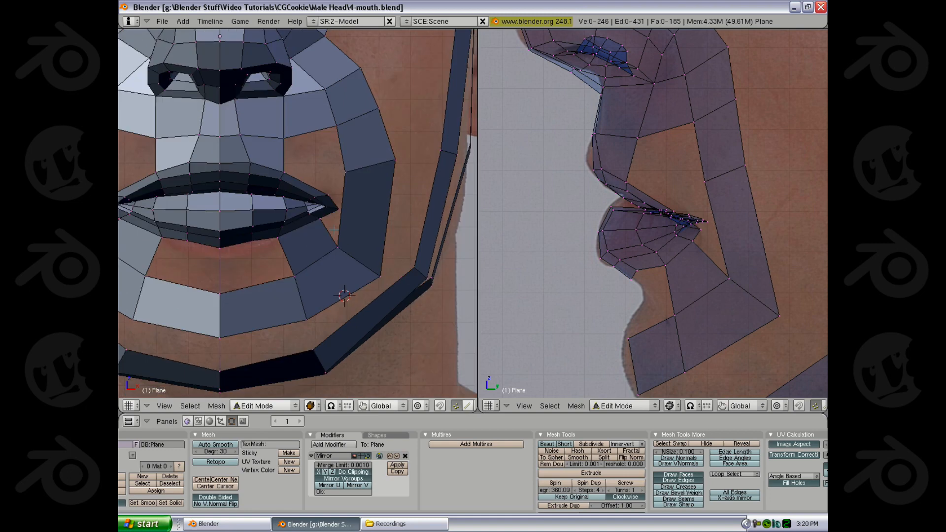
key("ctrl+r")
left_click(347, 204)
left_click(346, 204)
key("z")
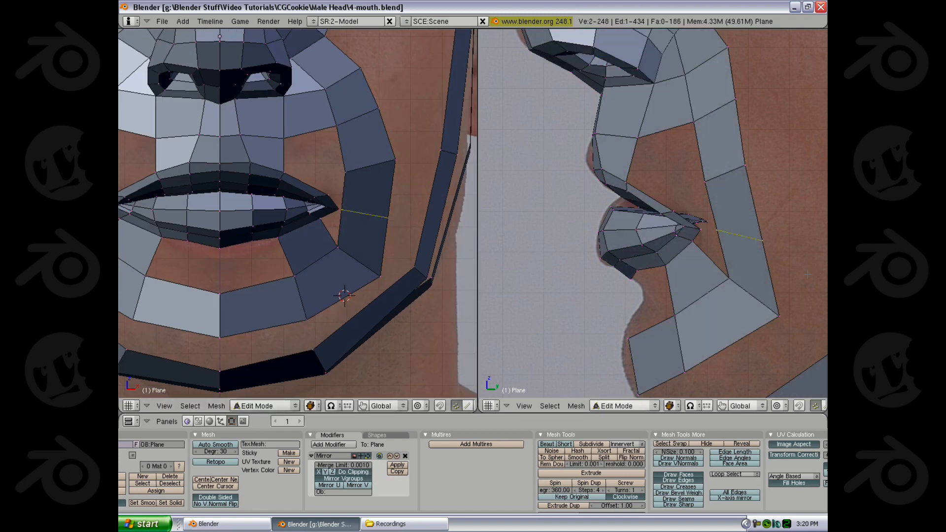
key("g")
left_click(803, 277)
key("g")
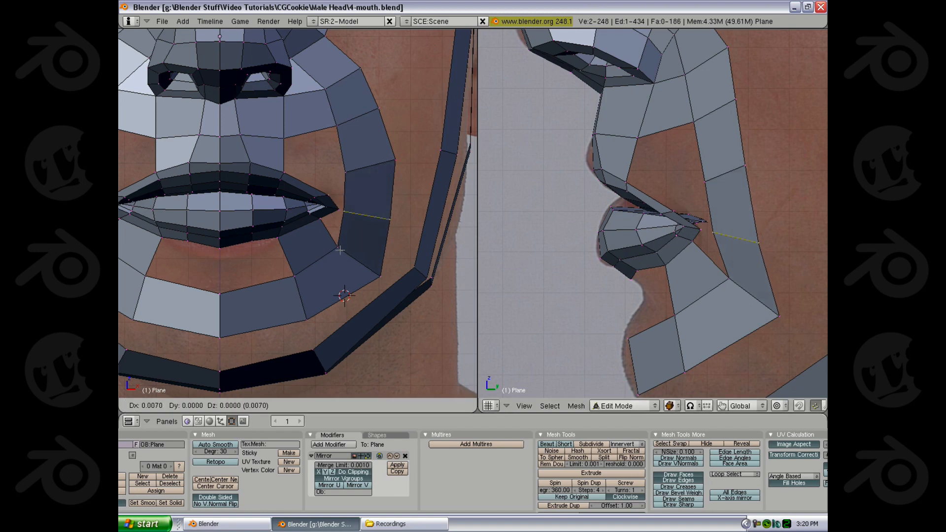
left_click(341, 250)
Nudge the new cut's inner vertex outward and fill the face below it between the mouth corner and the ring.
right_click(348, 221)
key("g")
left_click(355, 220)
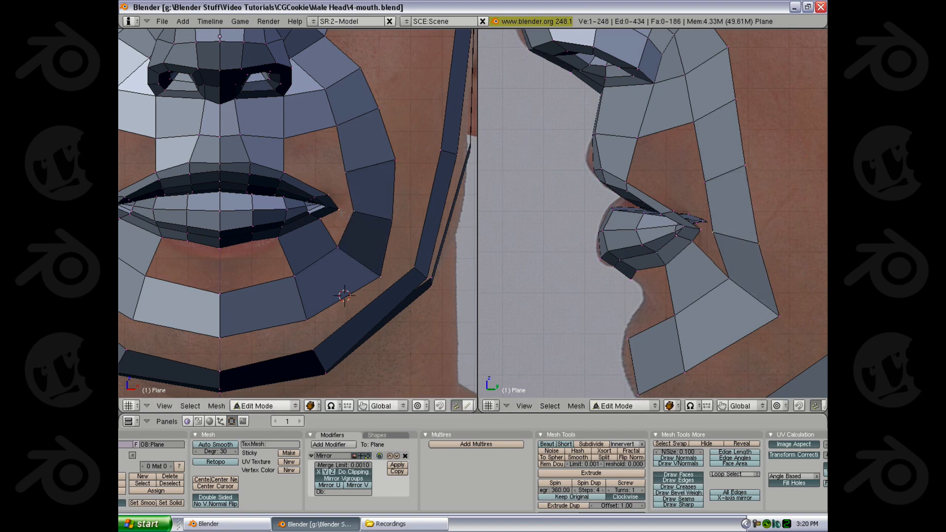
right_click(342, 211, "shift")
right_click(321, 220, "shift")
right_click(338, 247, "shift")
key("f")
key("a")
Fill the face above the mouth corner between the upper lip's outer edge and the ring.
right_click(339, 208, "shift")
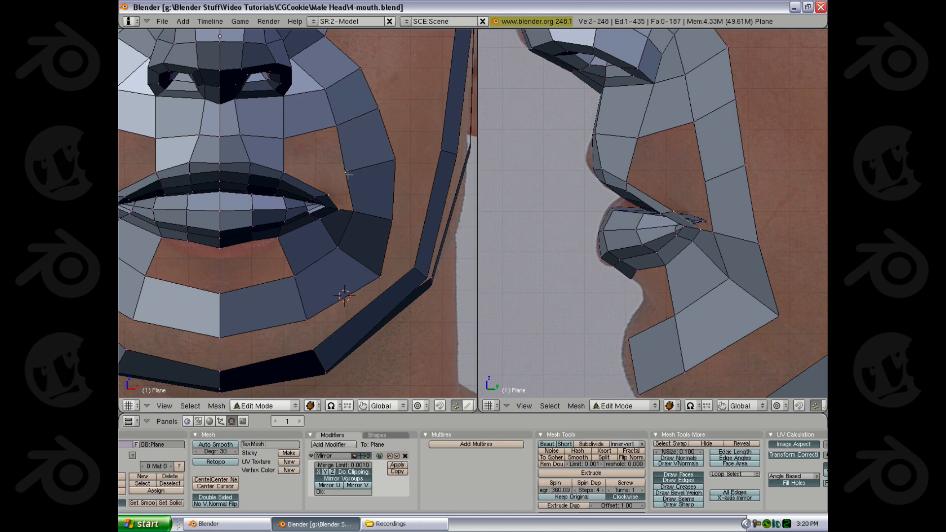
right_click(348, 174, "shift")
right_click(353, 212, "shift")
key("f")
key("a")
Add a loop cut across the chin section of the ring beside the center line and move it 0.0068 forward along Y.
key("ctrl+r")
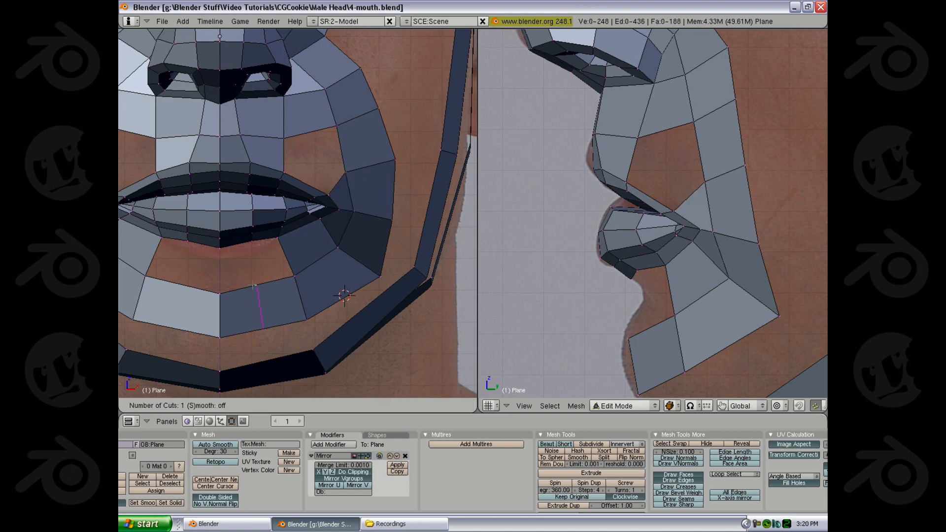
left_click(250, 282)
left_click(251, 283)
middle_click_drag(676, 393, 662, 240, "shift")
key("z")
key("g")
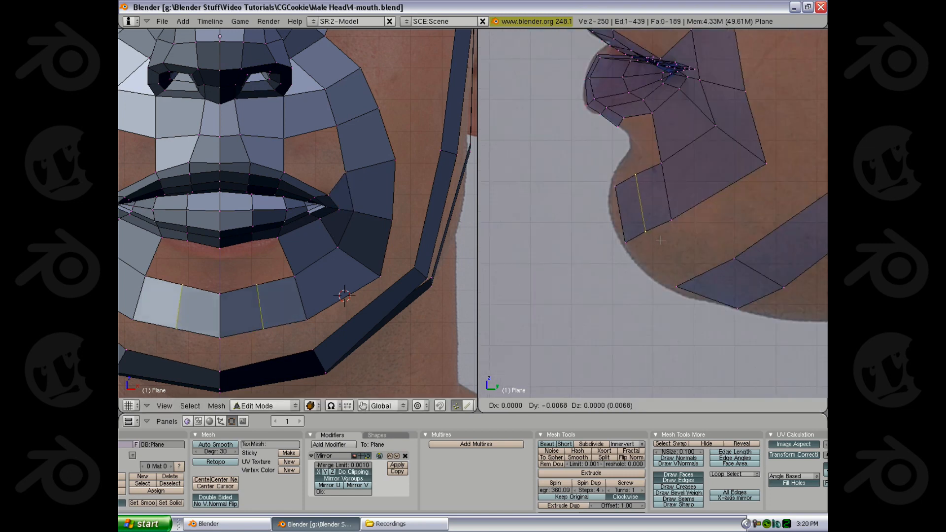
left_click(660, 240)
key("z")
key("a")
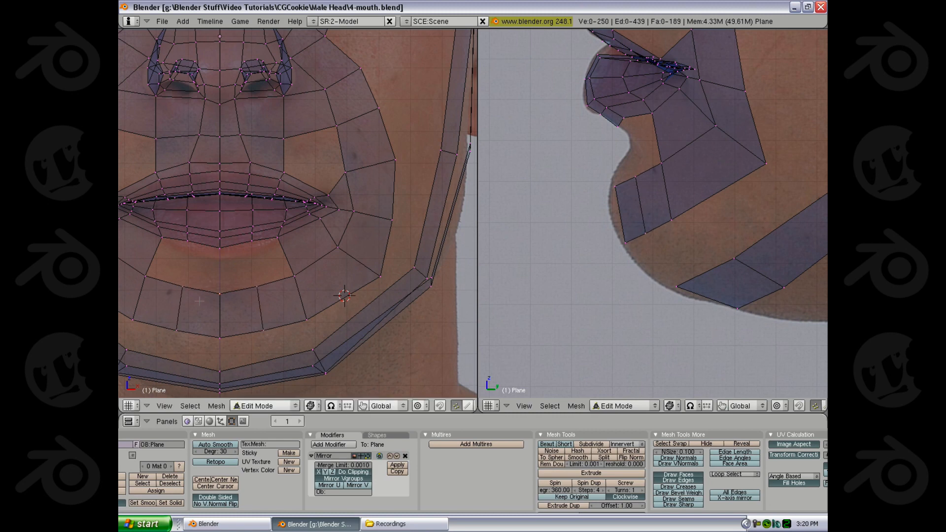
Fill the face between the lower lip's outer edge and the chin ring, directly beside the center line.
right_click(234, 300)
key("g")
left_click(238, 296)
right_click(259, 287, "shift")
right_click(254, 245, "shift")
key("f")
Fill the remaining gap below the lower lip with a second face one column further outward.
right_click(254, 245)
right_click(279, 241, "shift")
right_click(296, 277, "shift")
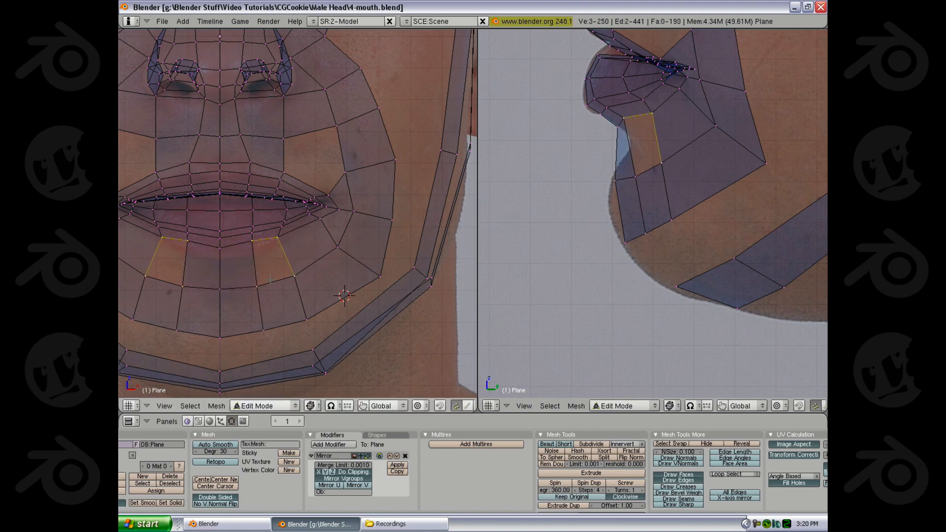
right_click(259, 287, "shift")
key("f")
key("z")
key("z")
Nudge the vertices along the chin ring's inner edge to smooth its profile in side view.
right_click(616, 180)
right_click(636, 177, "shift")
key("g")
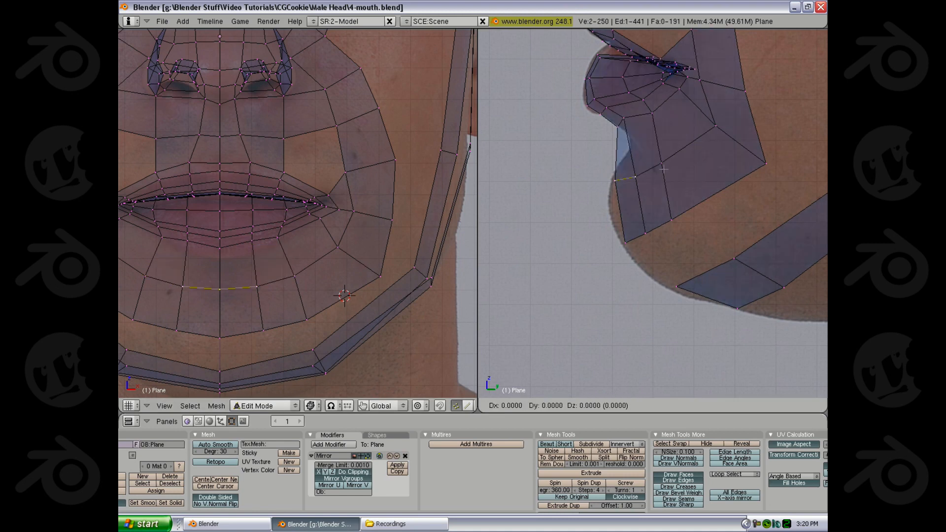
right_click(663, 168)
right_click(663, 167, "shift")
key("g")
left_click(666, 168)
Move the vertices of the chin ring's bottom edge slightly forward and up in side view.
right_click(625, 242)
right_click(645, 234, "shift")
key("g")
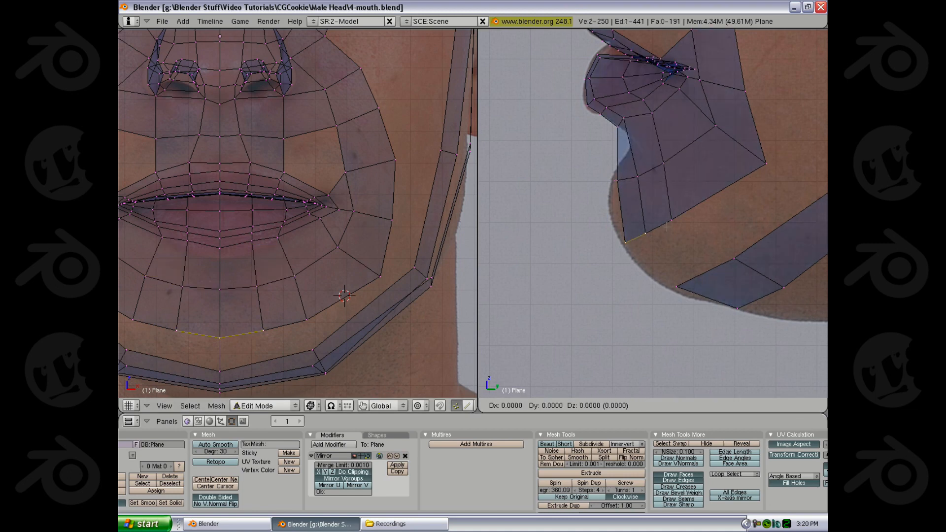
right_click(672, 220)
right_click(673, 220, "shift")
key("g")
left_click(666, 214)
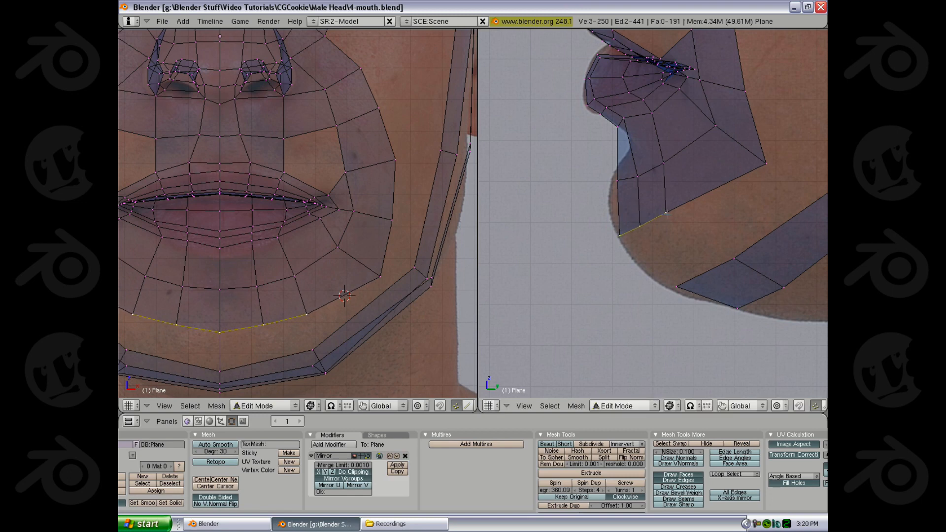
Examine the mouth and chin surface as a shaded solid in Object Mode from front and side.
scroll(591, 210, "down", 3)
middle_click_drag(659, 194, 664, 344, "shift")
scroll(664, 344, "up", 2)
middle_click_drag(631, 377, 610, 274, "shift")
key("a")
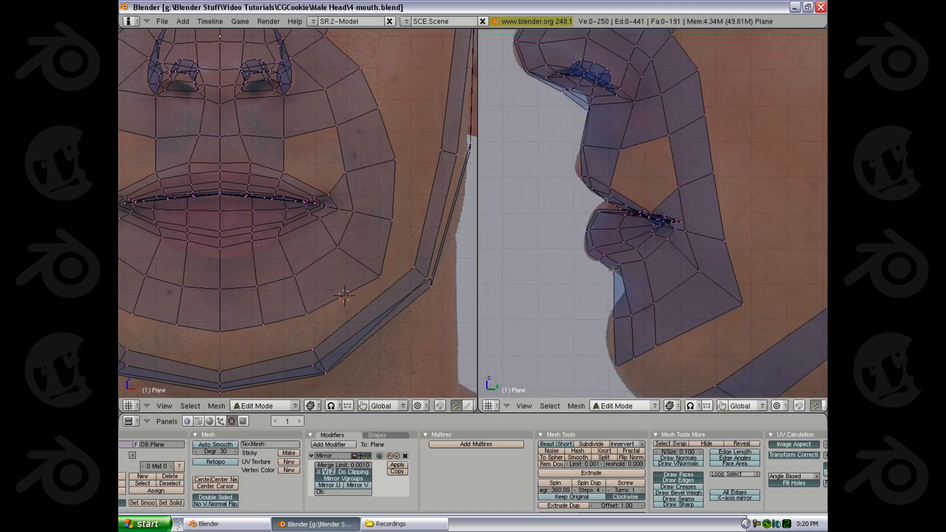
key("Tab")
key("z")
scroll(271, 245, "down", 5)
scroll(365, 230, "up", 3)
key("z")
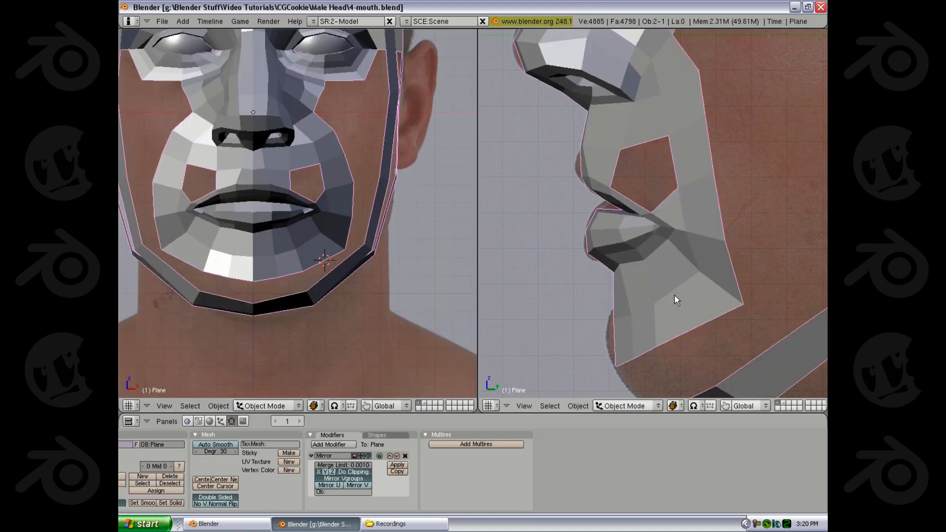
Move the two vertices on the side of the lower lip slightly backward in side view to round it.
key("Tab")
key("z")
right_click(595, 242)
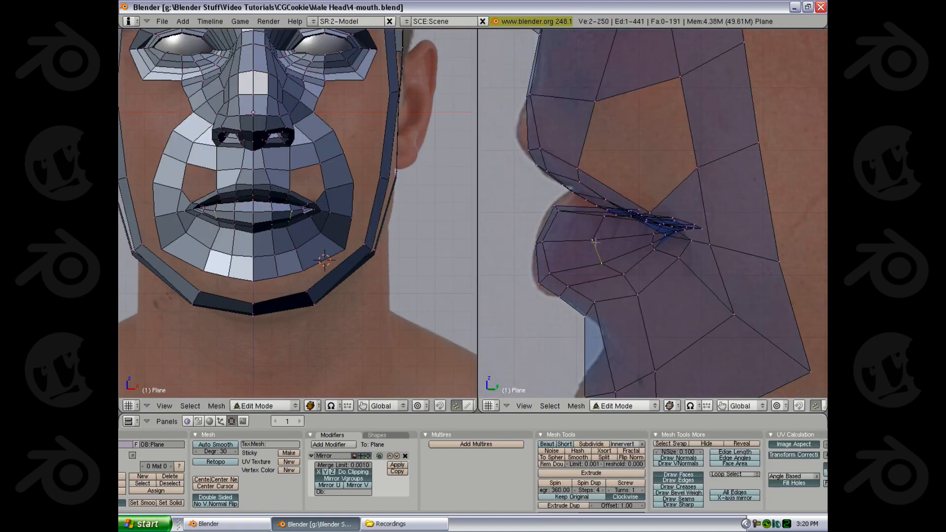
key("z")
key("g")
left_click(607, 241)
right_click(602, 263)
key("g")
left_click(609, 259)
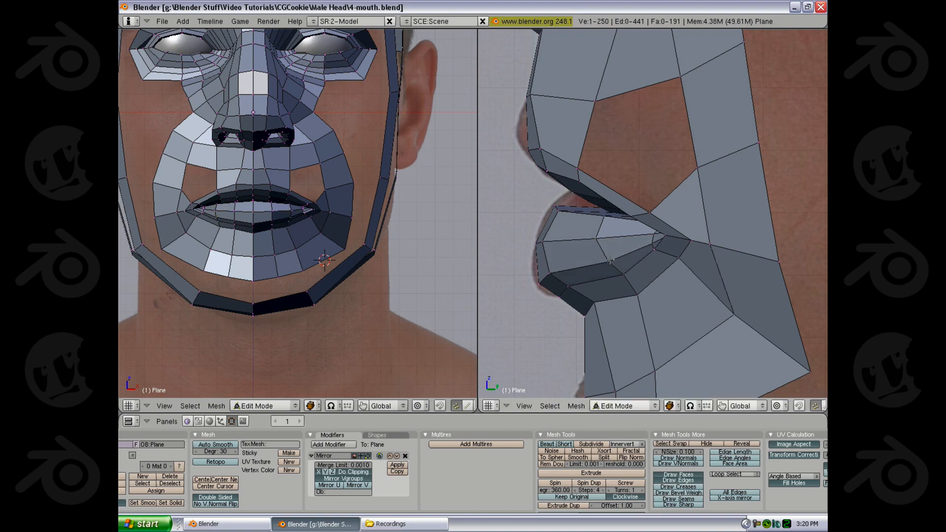
Fine-tune the vertex on the lower lip's upper edge and the one below the mouth corner in side view.
key("z")
right_click(610, 220)
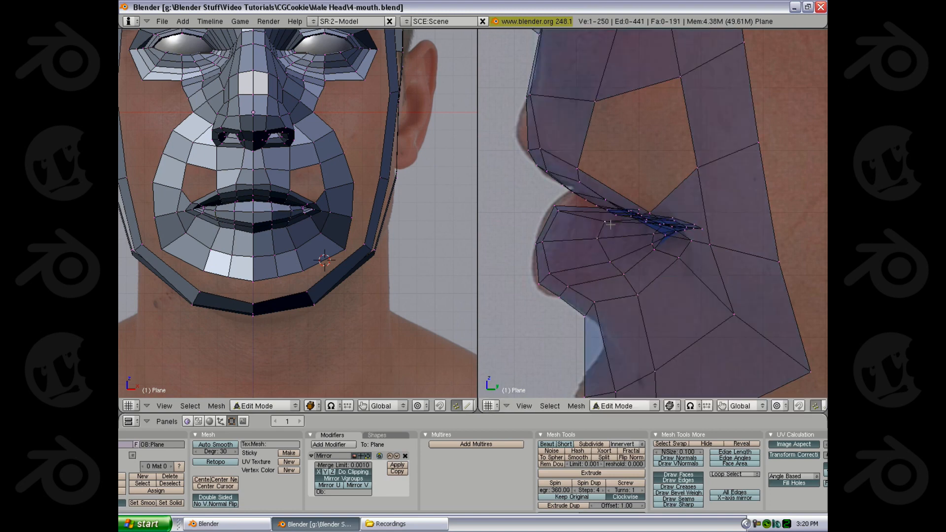
key("z")
key("g")
left_click(611, 223)
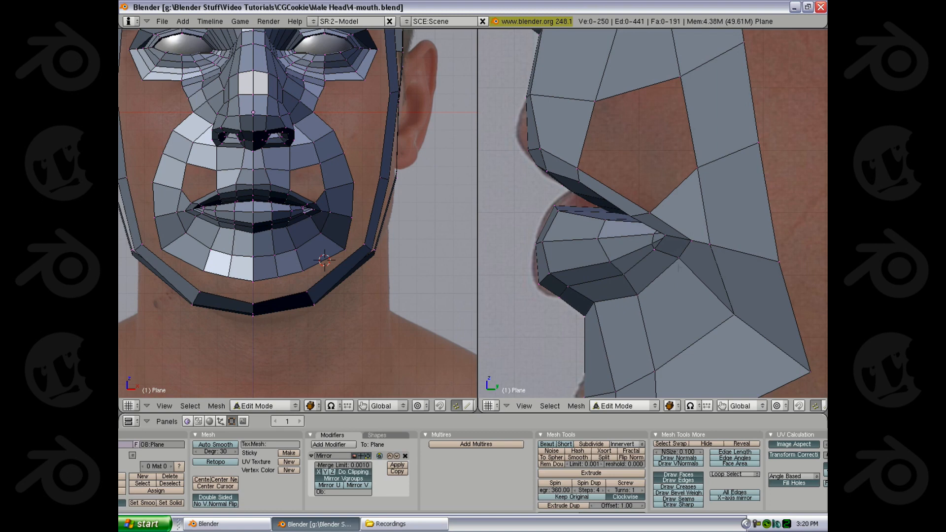
right_click(679, 261)
key("g")
left_click(678, 265)
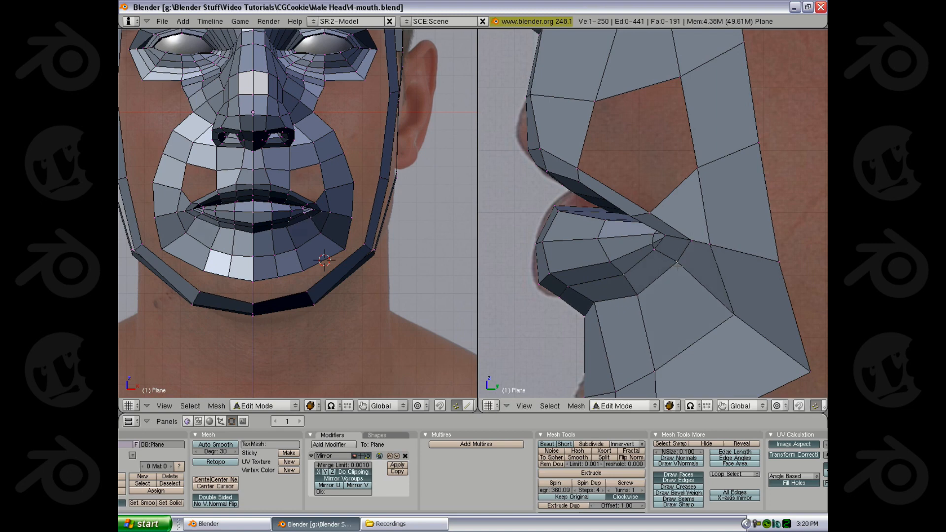
Move the outer mouth corner vertex forward in side view.
left_click(594, 302)
key("z")
right_click(594, 299)
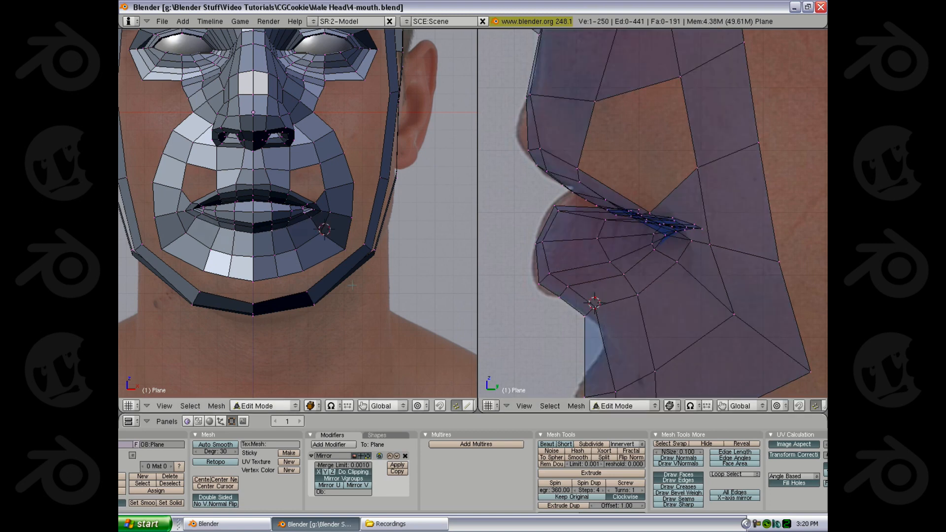
key("Tab")
scroll(295, 257, "up", 5)
key("Tab")
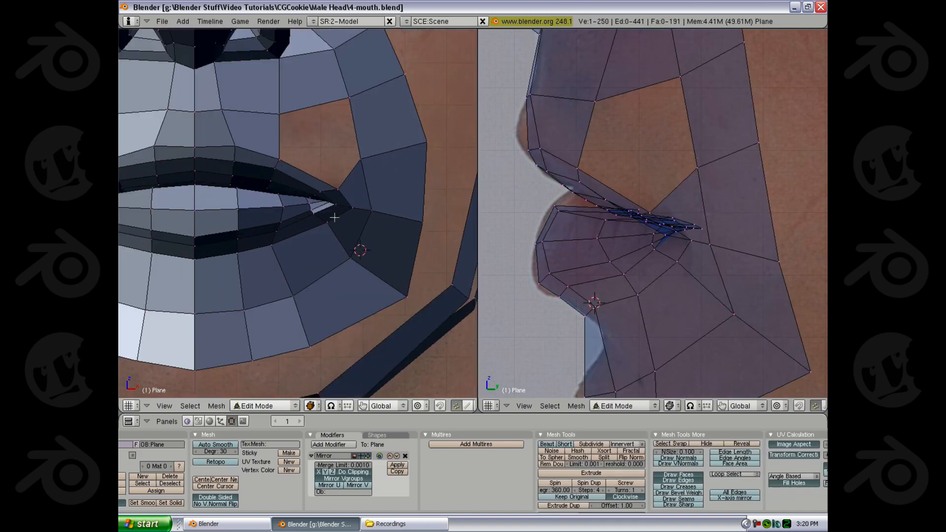
scroll(335, 217, "up", 1)
key("z")
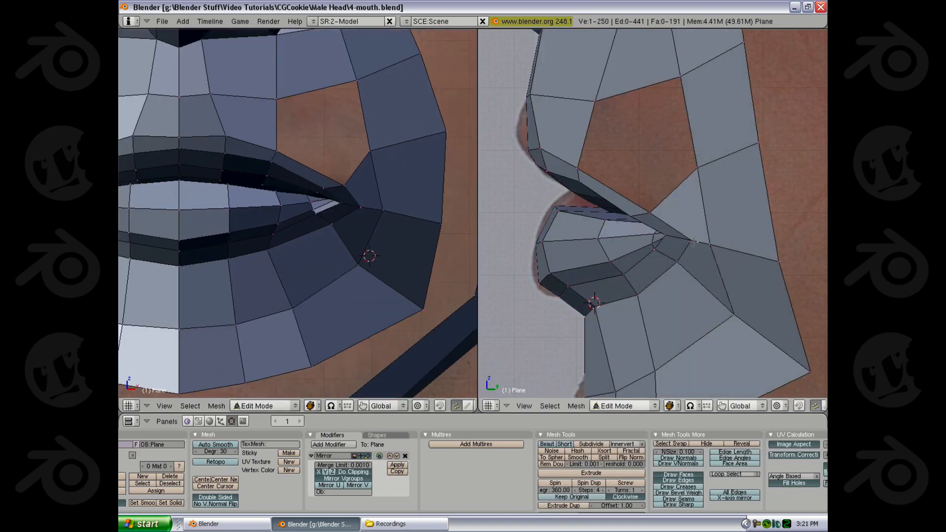
key("g")
left_click(684, 243)
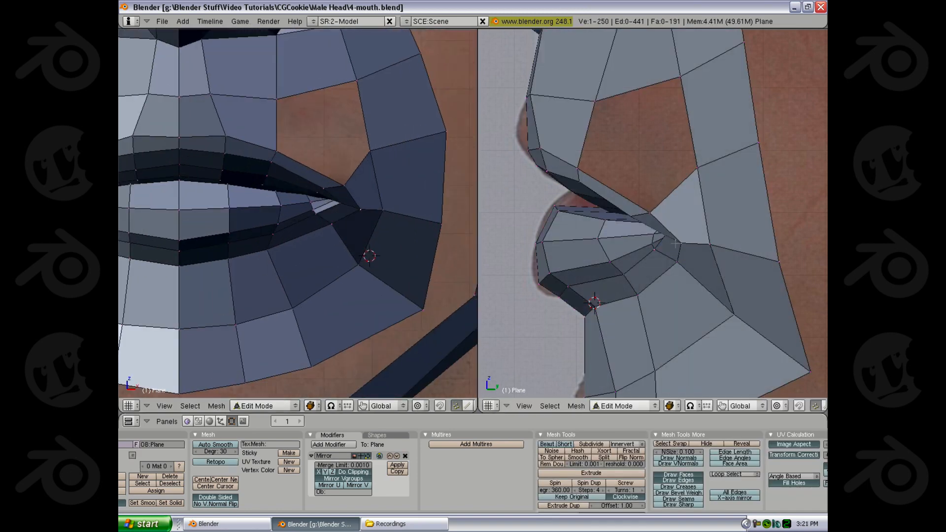
Adjust the lip vertex just inside the mouth corner in side view.
key("z")
key("g")
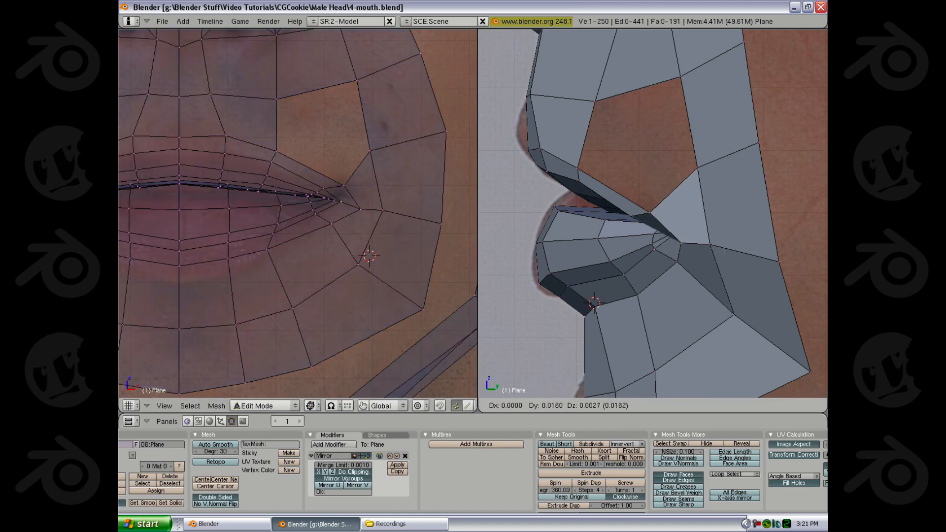
left_click(721, 251)
key("z")
key("g")
left_click(721, 253)
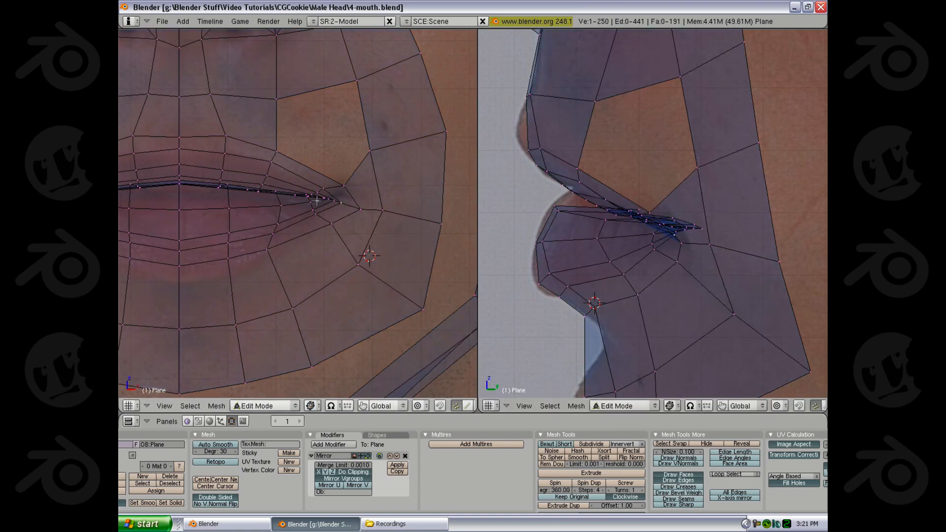
Examine the five-sided opening between the upper lip, the nose and the surrounding ring by selecting its outline.
middle_click_drag(297, 160, 312, 188, "shift")
key("z")
scroll(321, 190, "down", 5)
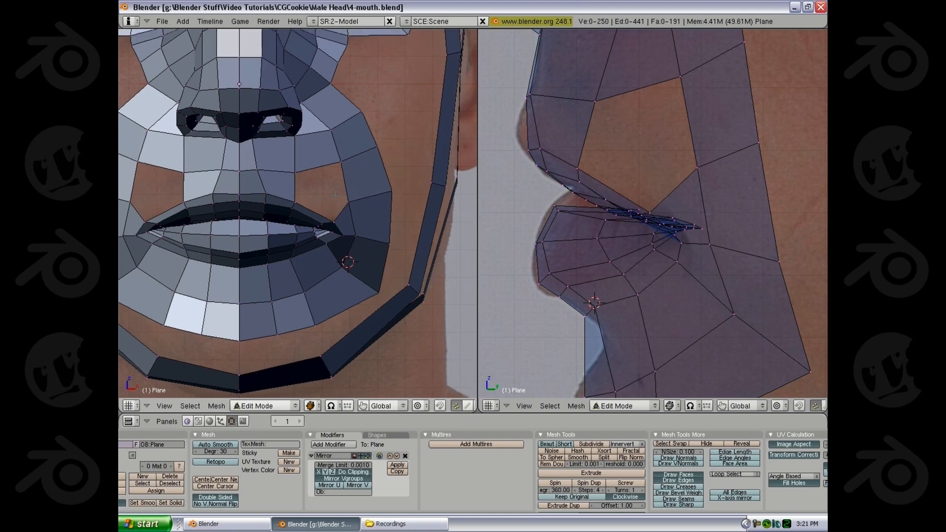
right_click(328, 192)
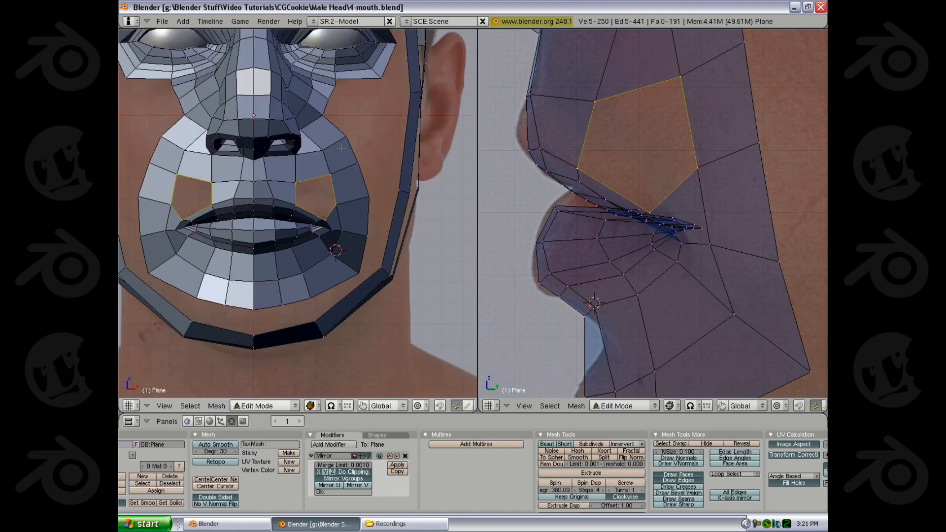
scroll(337, 205, "up", 2)
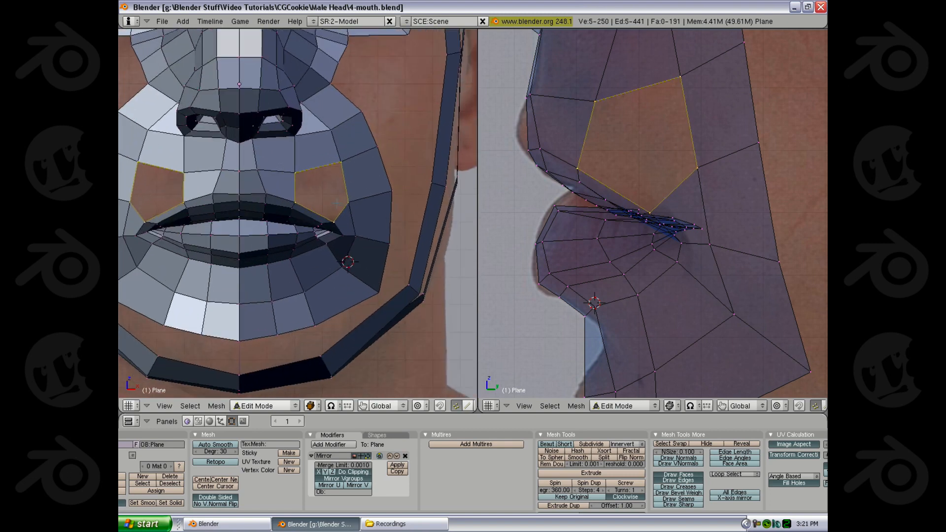
middle_click_drag(335, 204, 327, 214, "shift")
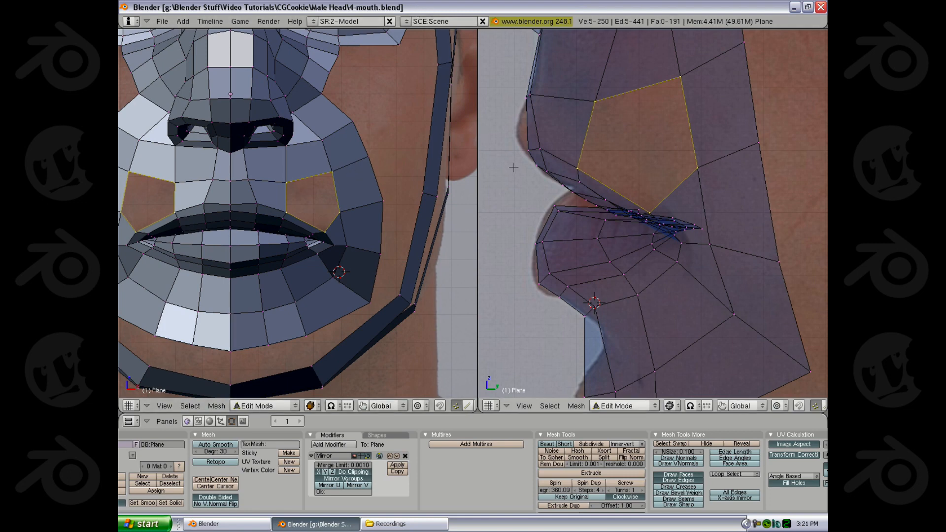
scroll(298, 213, "up", 1)
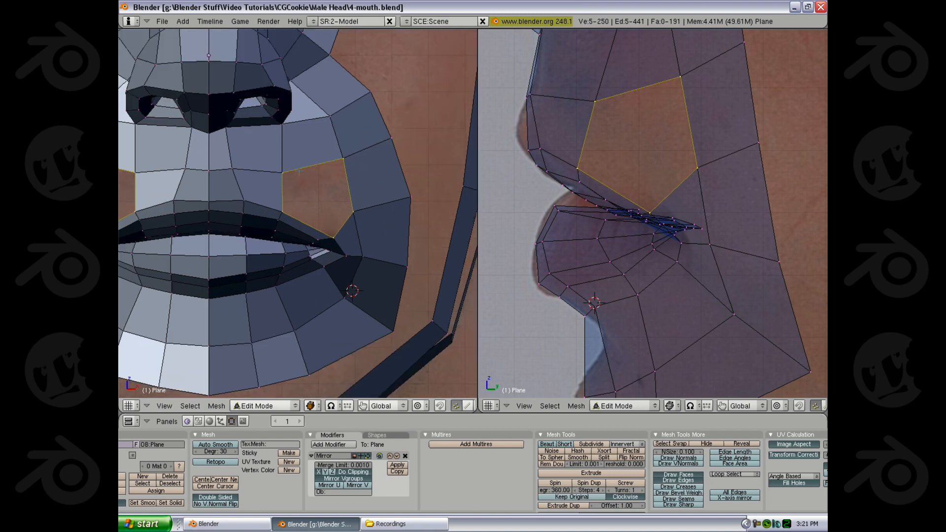
key("a")
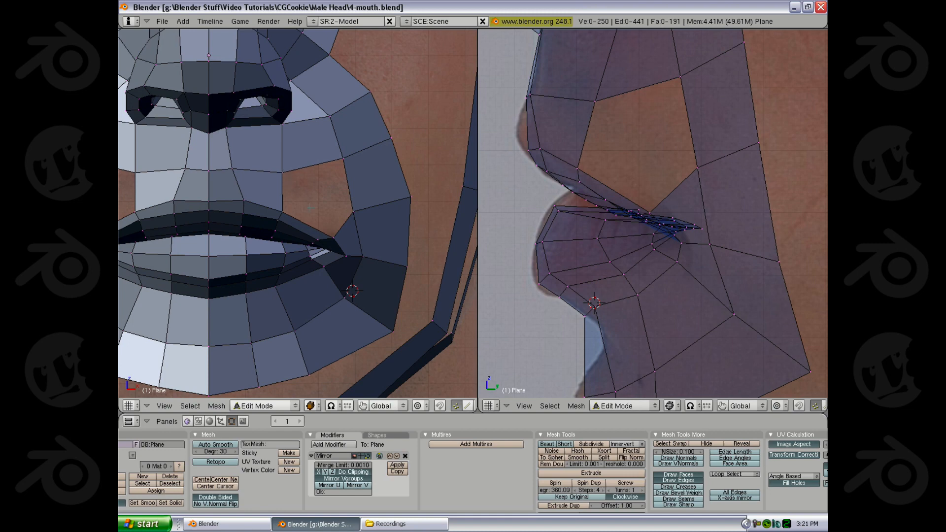
middle_click_drag(251, 309, 309, 280, "shift")
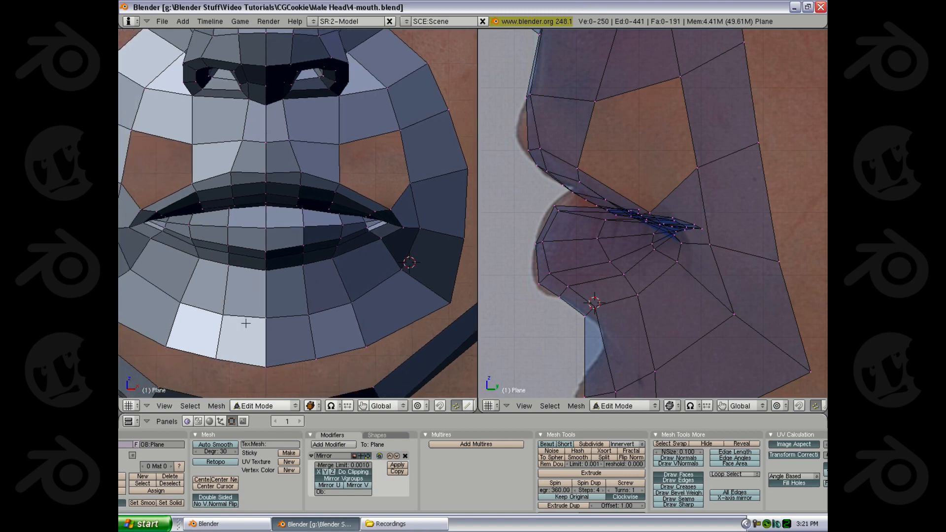
Select the edge loops around the lips and along the mouth ring to check how they flow around the mouth.
right_click(288, 265, "alt")
right_click(315, 187, "alt+shift")
right_click(309, 205, "alt+shift")
right_click(320, 200, "alt+shift")
key("a")
right_click(270, 309, "alt")
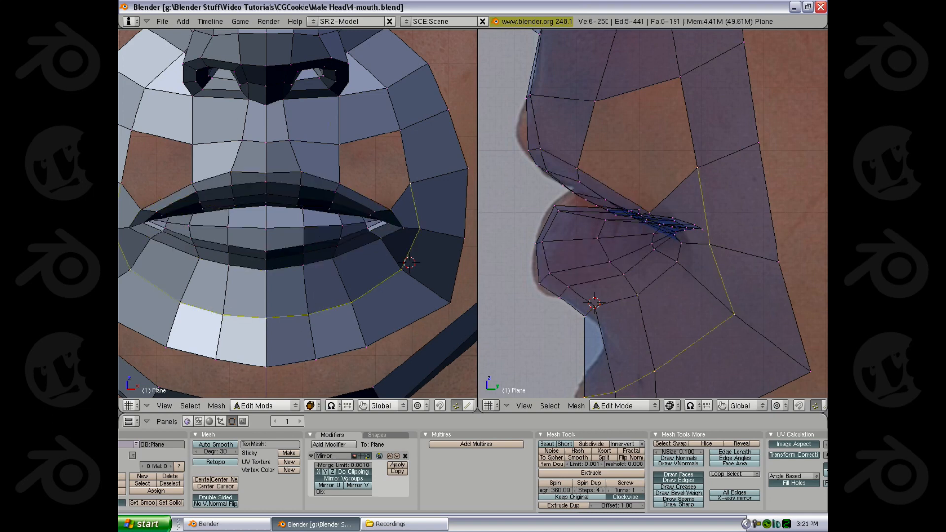
right_click(312, 143, "alt+shift")
key("a")
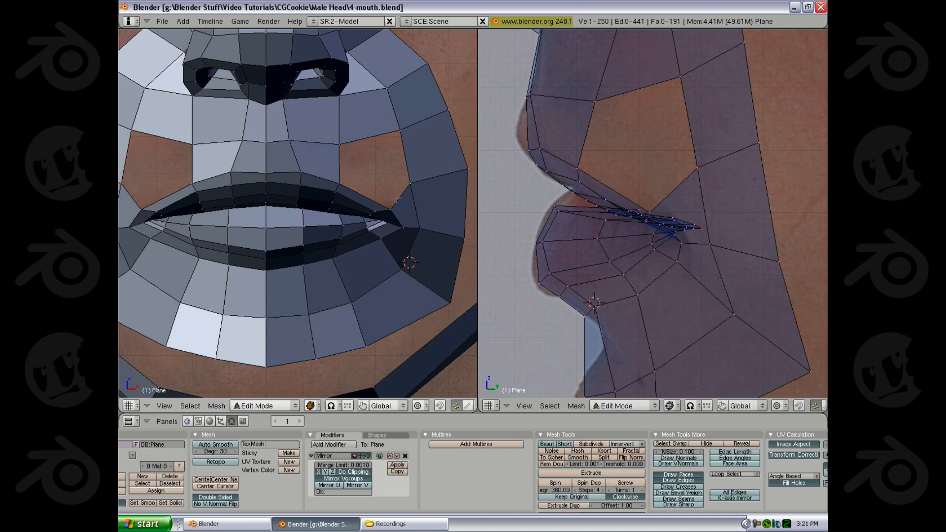
Fill the lower part of the five-sided opening above the mouth corner with a four-sided face.
right_click(391, 209, "shift")
right_click(340, 184, "shift")
right_click(340, 145, "shift")
key("f")
Check the edge loops around the lips and beside the nose in relation to the remaining triangular opening.
right_click(370, 198, "alt")
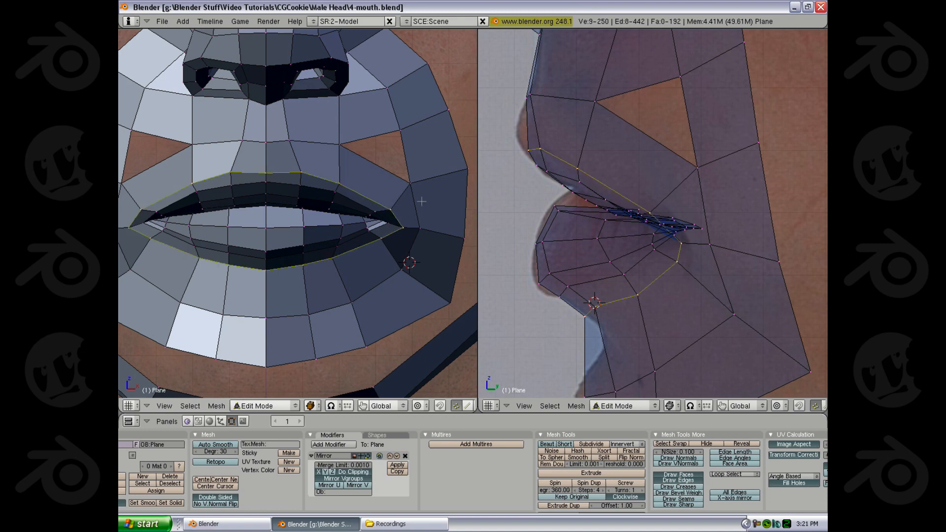
key("a")
scroll(297, 214, "down", 5)
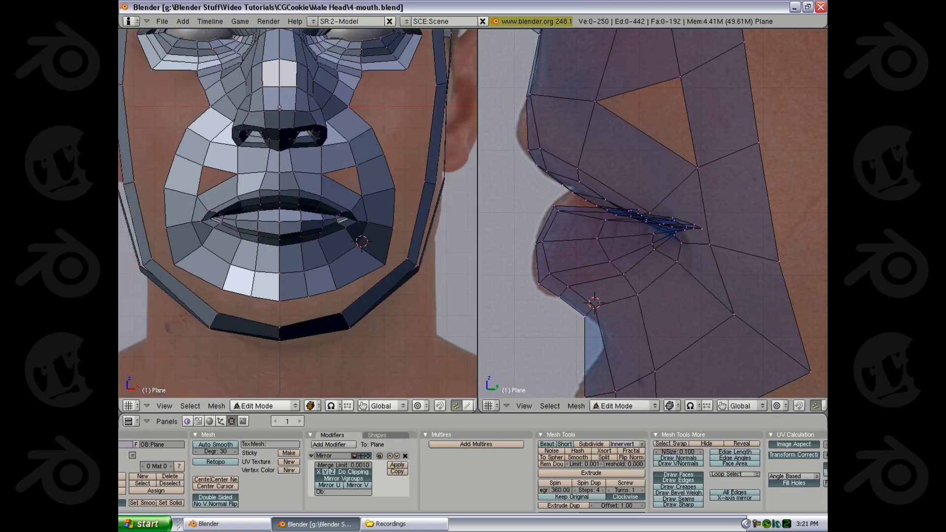
scroll(347, 167, "up", 5)
middle_click_drag(340, 172, 319, 194, "shift")
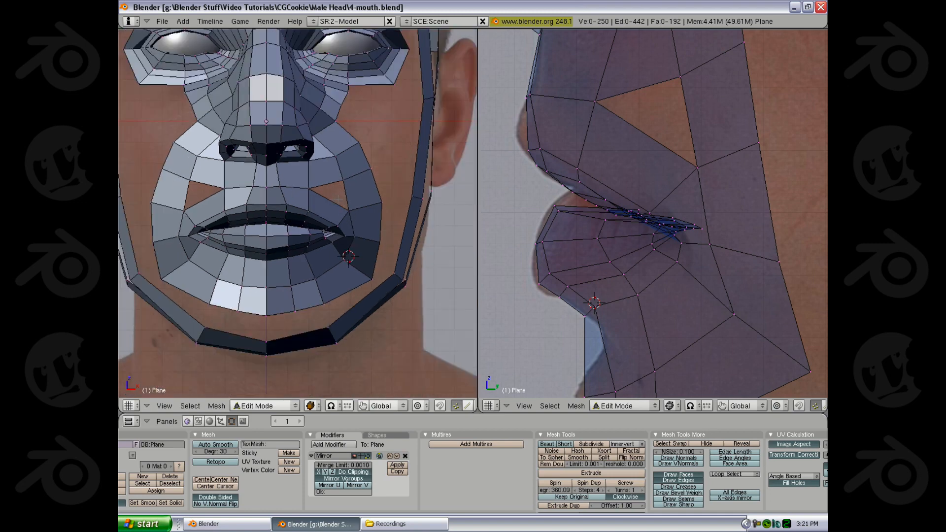
scroll(339, 199, "up", 2)
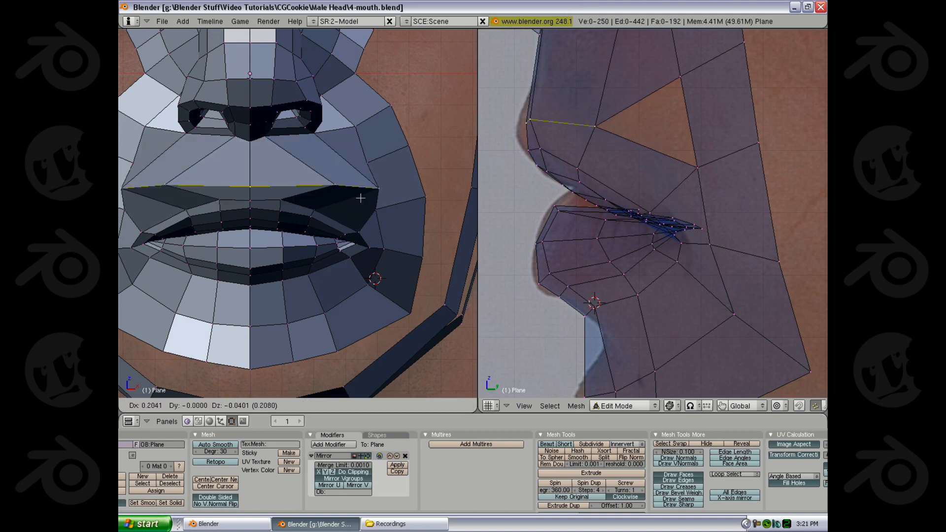
right_click(222, 139, "alt")
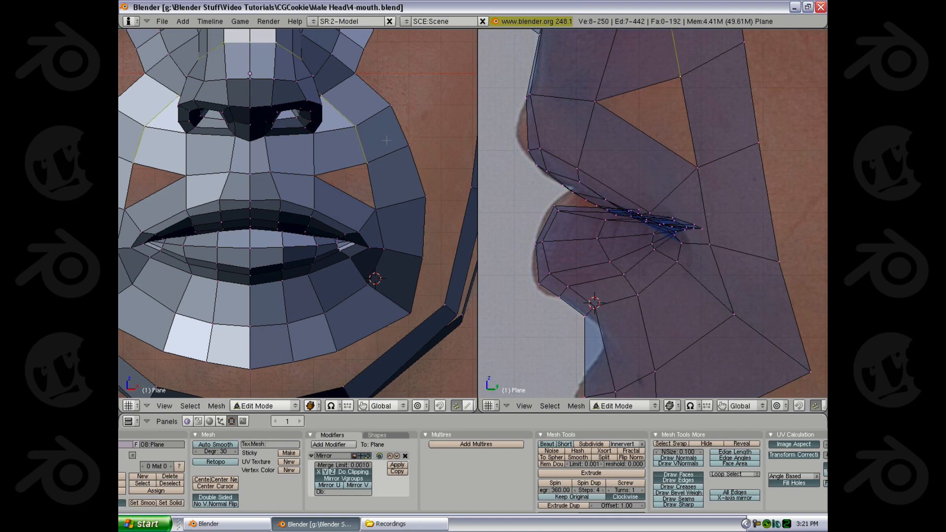
right_click(391, 193, "alt")
key("a")
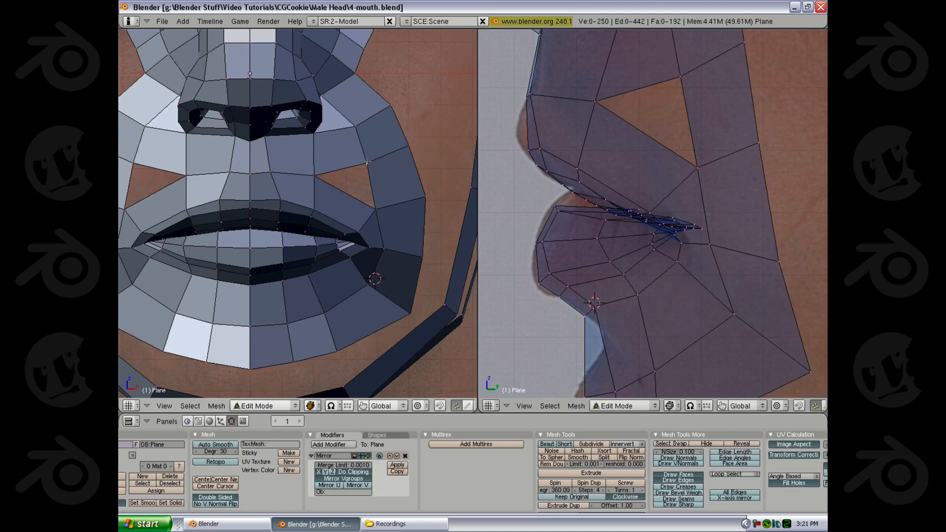
Delete the two vertices of the ring edge beside the triangular opening and bridge the gap with a single face.
right_click(376, 207, "shift")
key("a")
right_click(399, 150)
key("x")
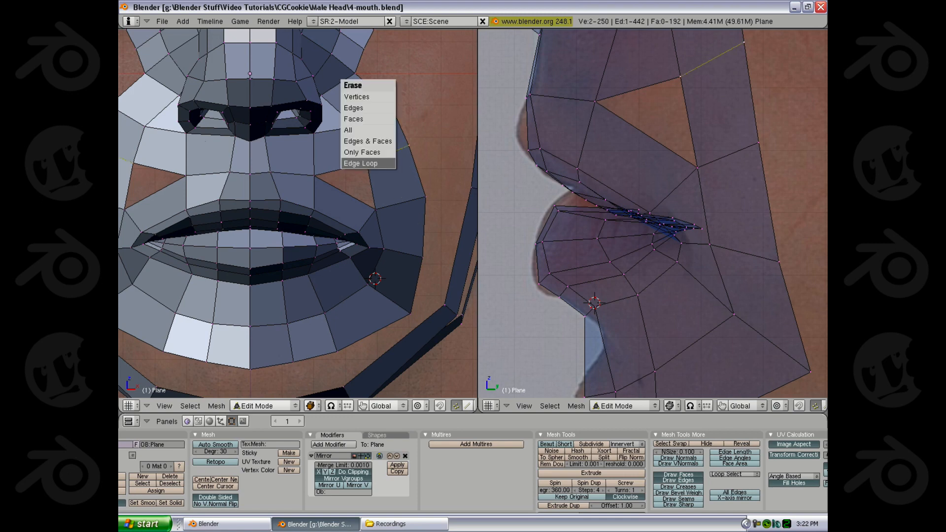
left_click(356, 96)
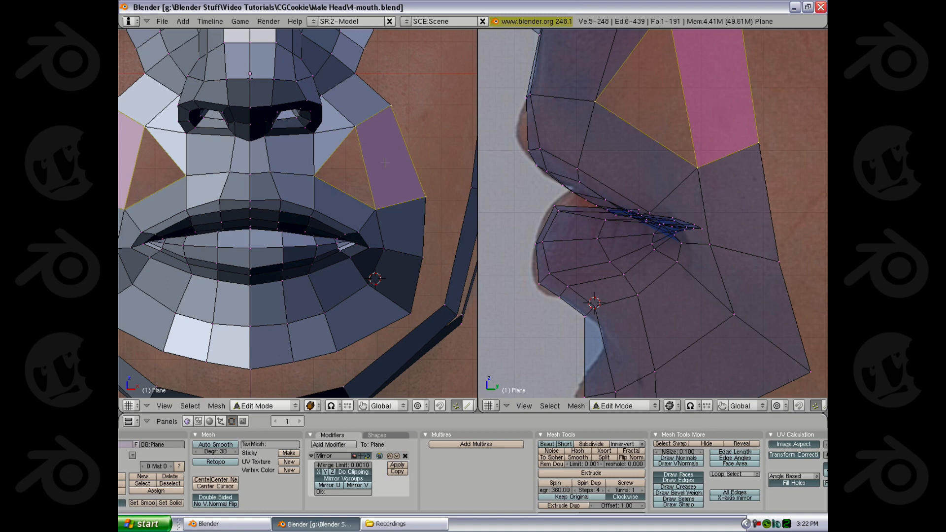
Fill the triangular opening between the nose, upper lip and ring with a face.
right_click(315, 174, "shift")
right_click(372, 204, "shift")
key("f")
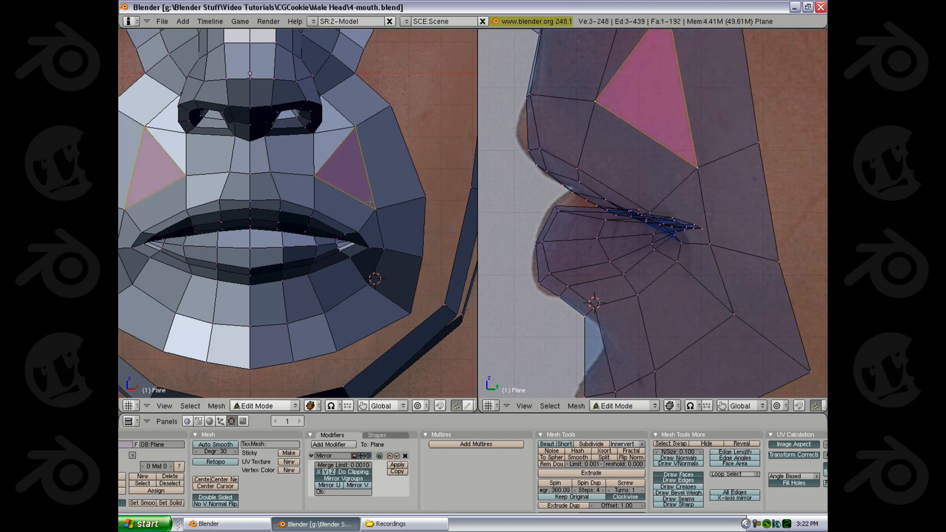
Fill the triangle between the cheek face and the nostril, and join both triangles into one four-sided face.
right_click(315, 138, "shift")
key("f")
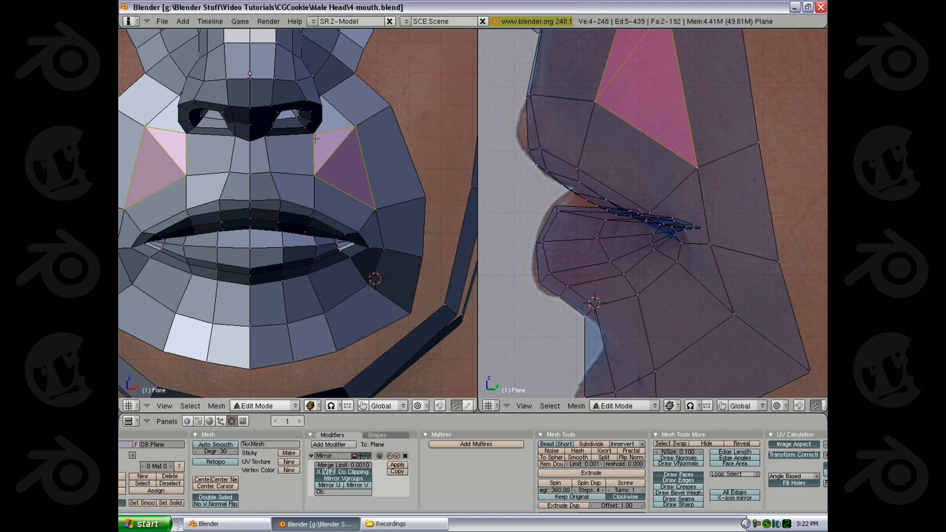
key("alt+j")
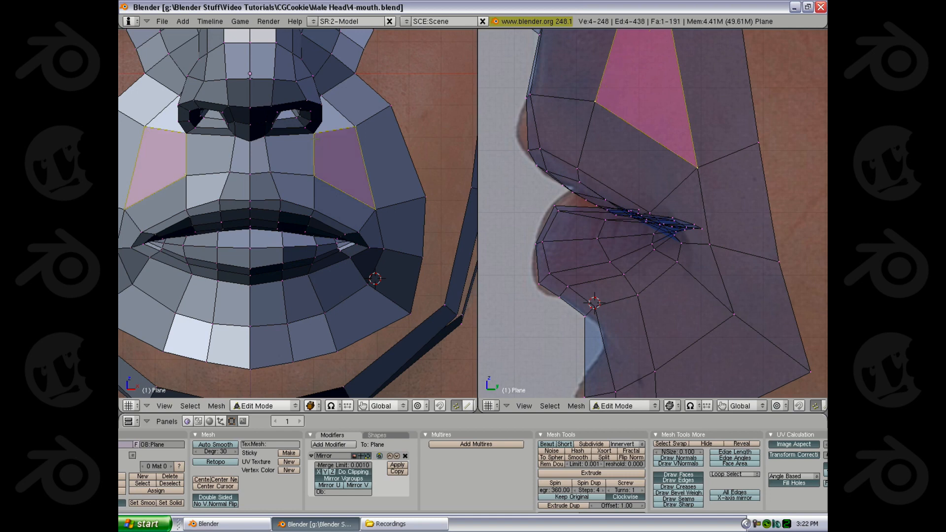
Check the closed mouth and cheek surface in Object Mode from a perspective view.
scroll(347, 188, "down", 3)
key("Tab")
scroll(347, 188, "down", 2)
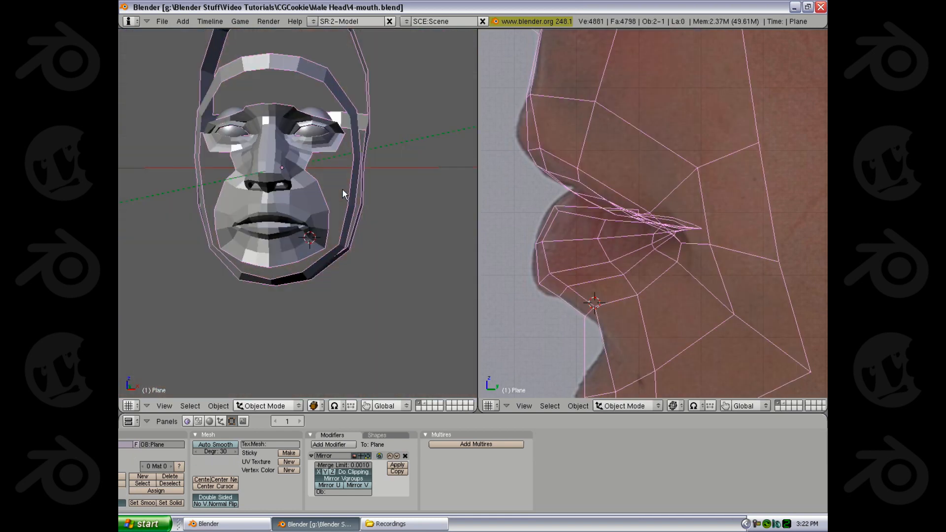
mouse_move(342, 190)
middle_mouse_down()
mouse_move(270, 209)
mouse_move(339, 191)
middle_mouse_up()
scroll(339, 192, "up", 4)
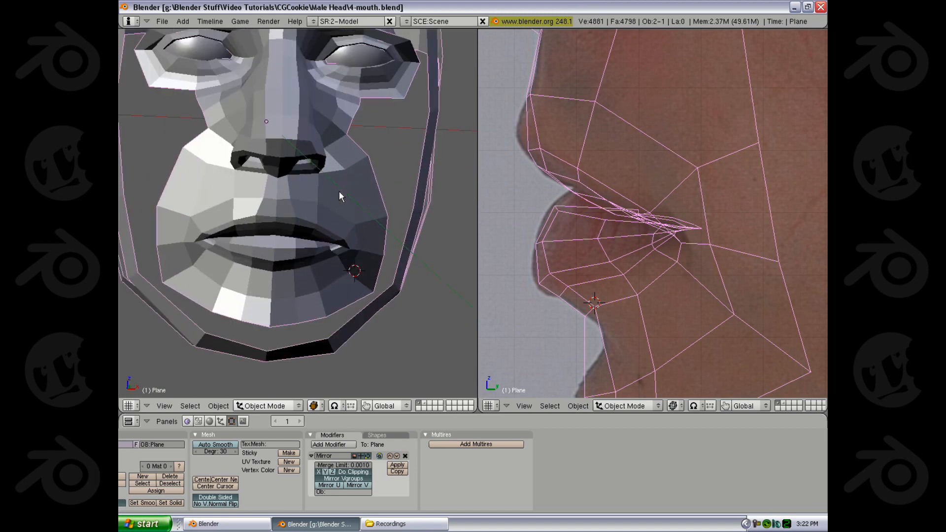
key("Tab")
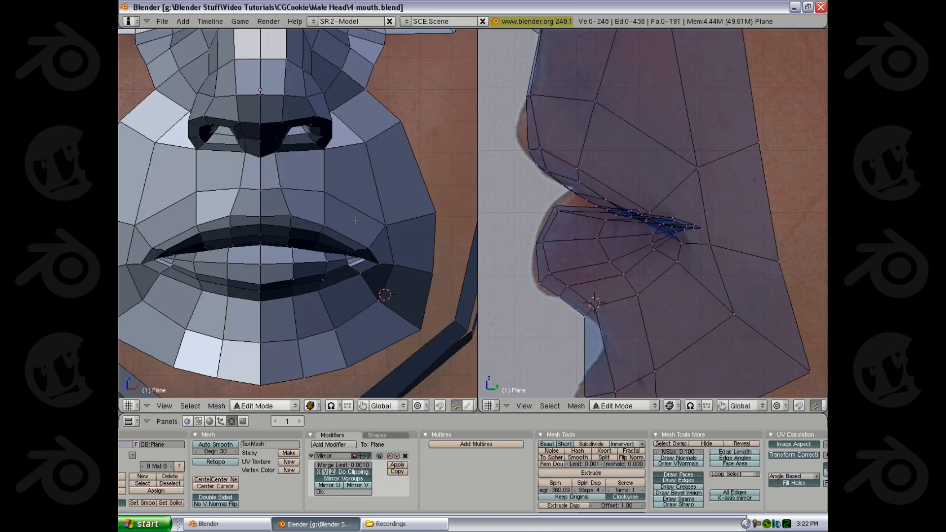
Try an extra edge loop across the area between the nose and upper lip, and delete it.
scroll(356, 218, "down", 1)
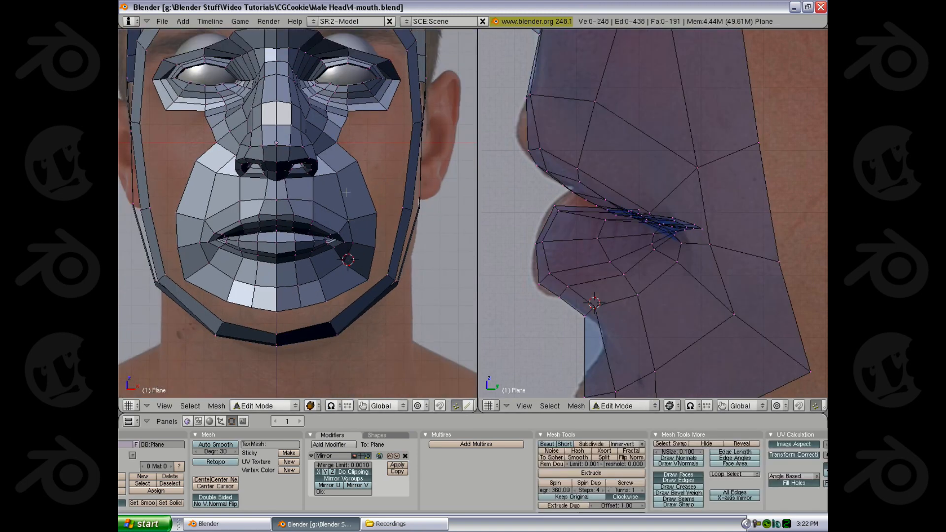
key("ctrl+r")
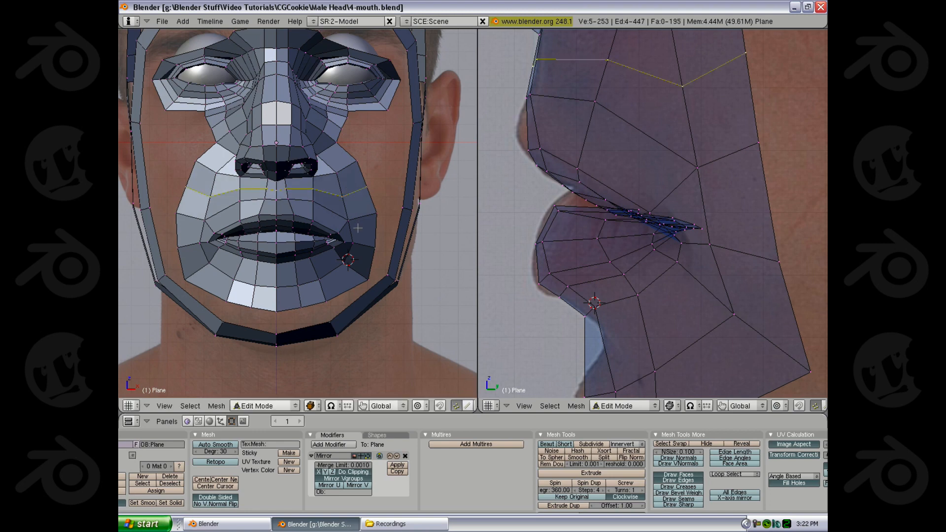
key("Escape")
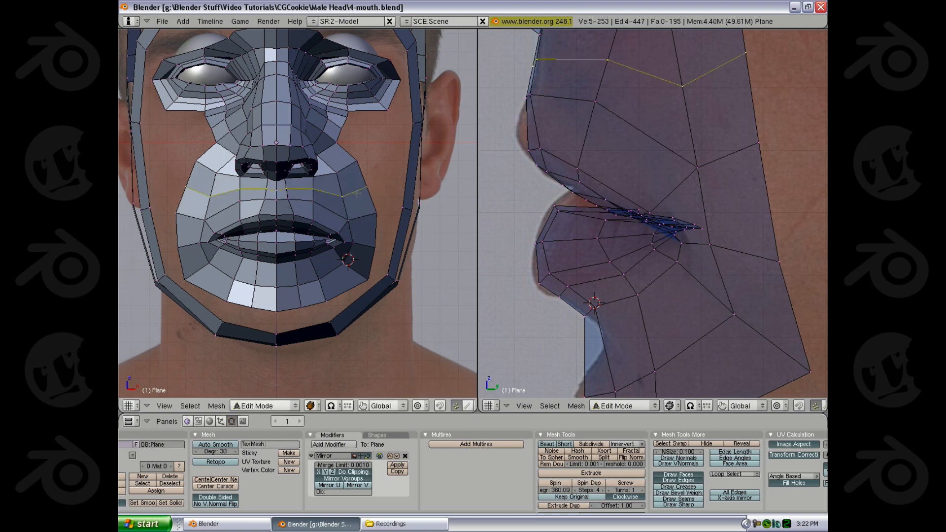
key("x")
key("Return")
scroll(520, 201, "down", 2)
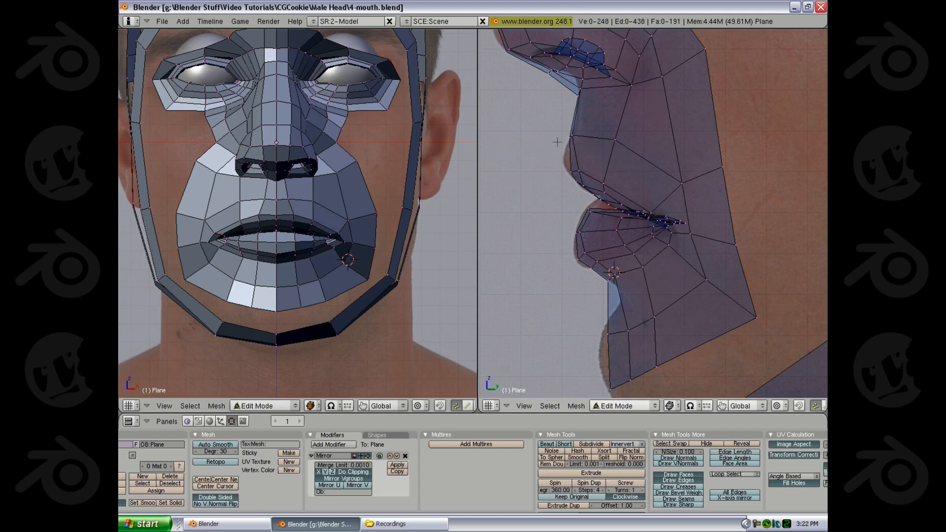
Move the horizontal edge between the nose and upper lip back about 0.018 units along Y in the side view.
right_click(598, 137)
right_click(616, 140, "shift")
key("g")
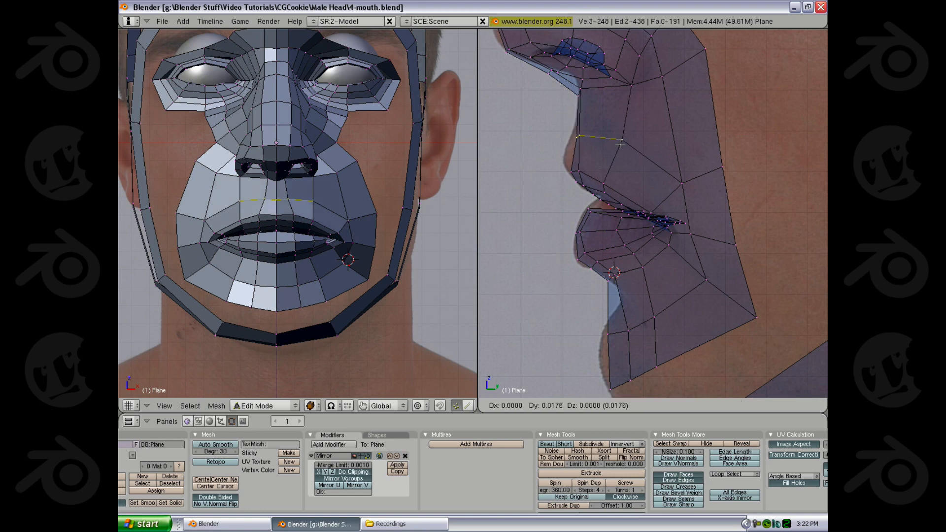
left_click(619, 143)
key("a")
Move the two front profile vertices of the upper lip outward and up to follow the side photo's lip contour.
right_click(577, 171)
key("g")
left_click(571, 162)
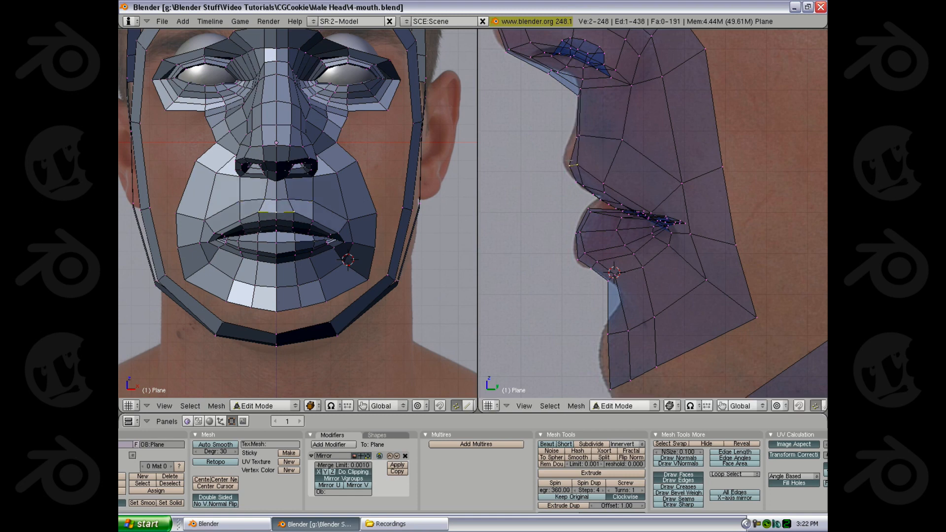
key("a")
right_click(576, 182)
key("g")
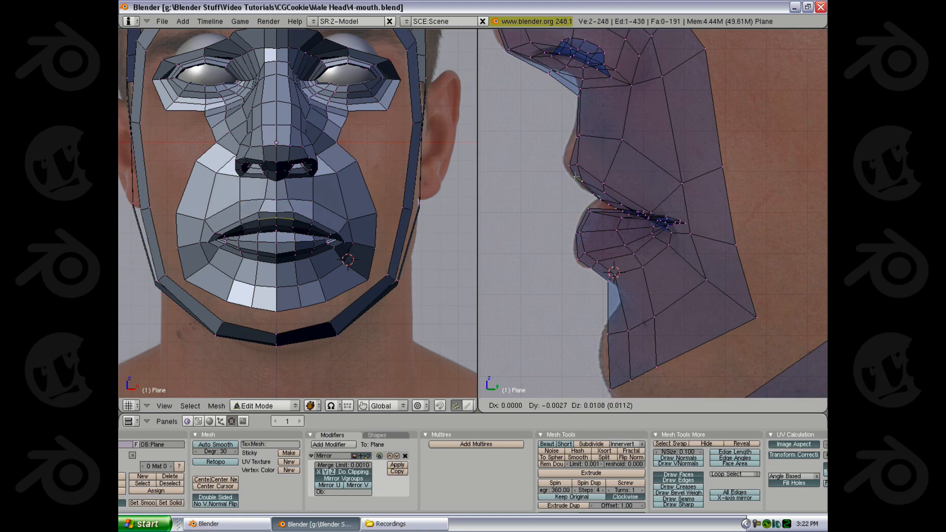
left_click(576, 176)
Move the mouth-corner vertex back about 0.025 units in the side view, using proportional editing with an influence radius covering the surrounding mouth area.
key("Tab")
mouse_move(299, 211)
middle_mouse_down()
mouse_move(333, 206)
mouse_move(247, 207)
mouse_move(209, 229)
mouse_move(295, 226)
middle_mouse_up()
scroll(334, 206, "down", 5)
scroll(638, 226, "down", 3)
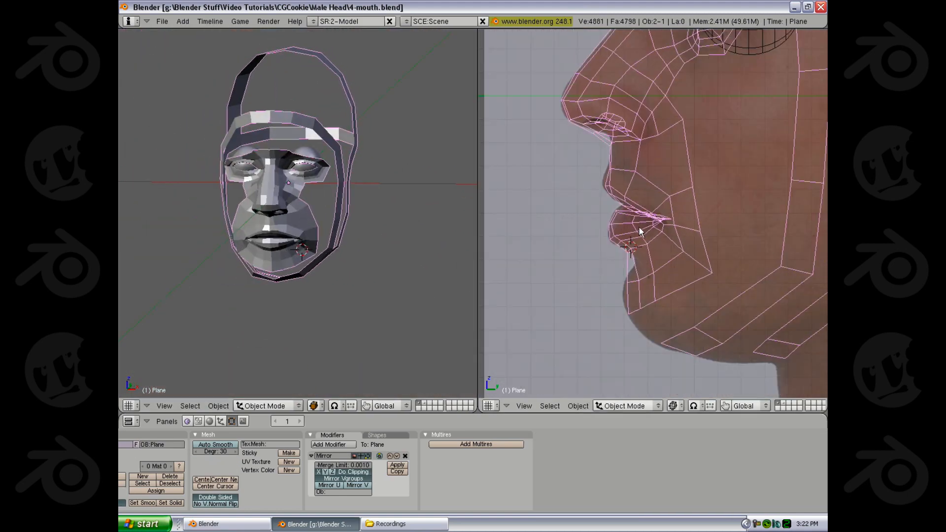
key("z")
scroll(662, 218, "up", 4)
key("Tab")
key("z")
right_click(667, 237)
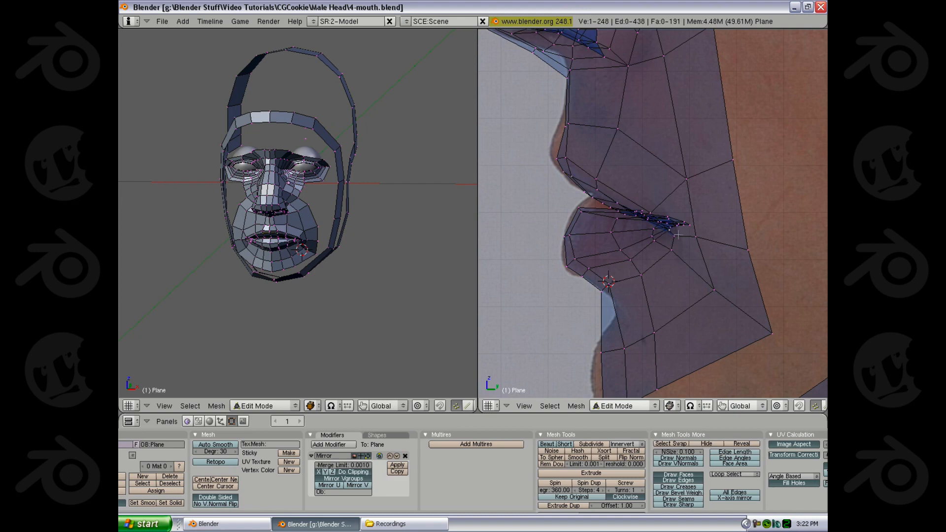
key("o")
key("g")
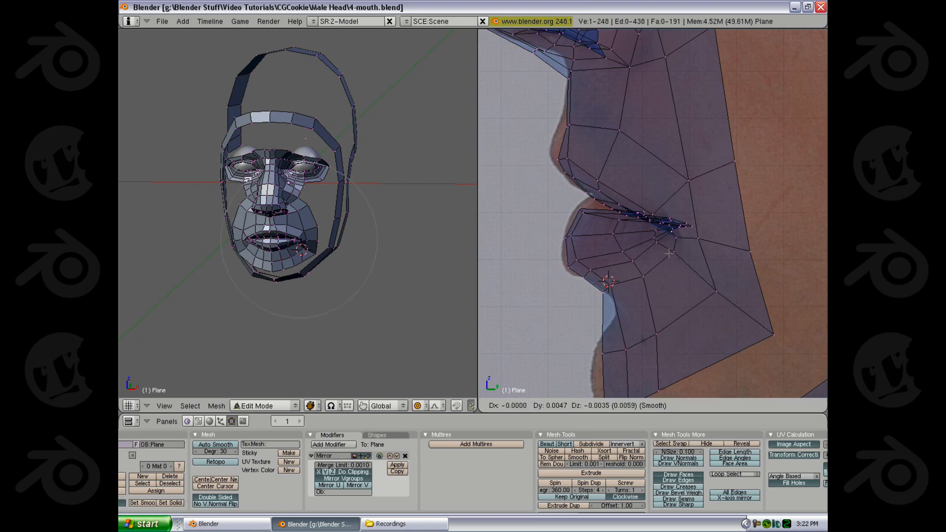
scroll(671, 251, "up", 6)
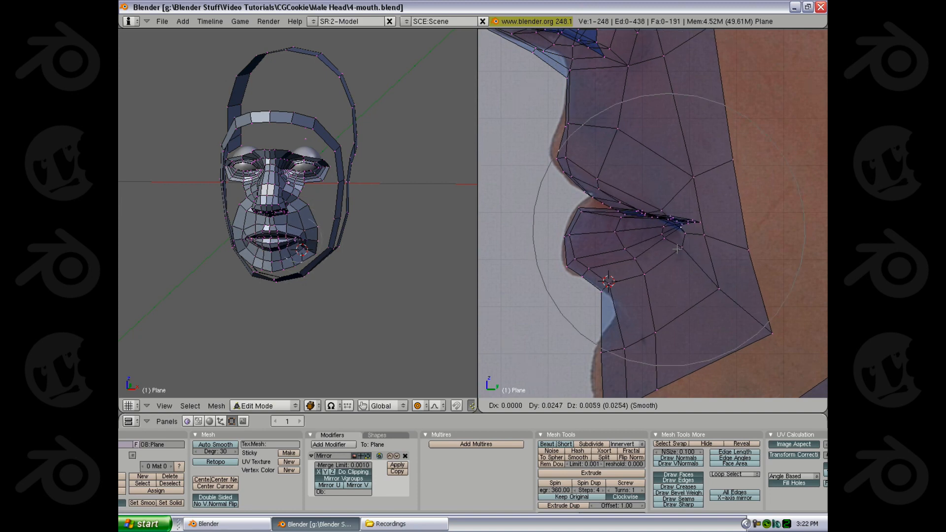
left_click(679, 251)
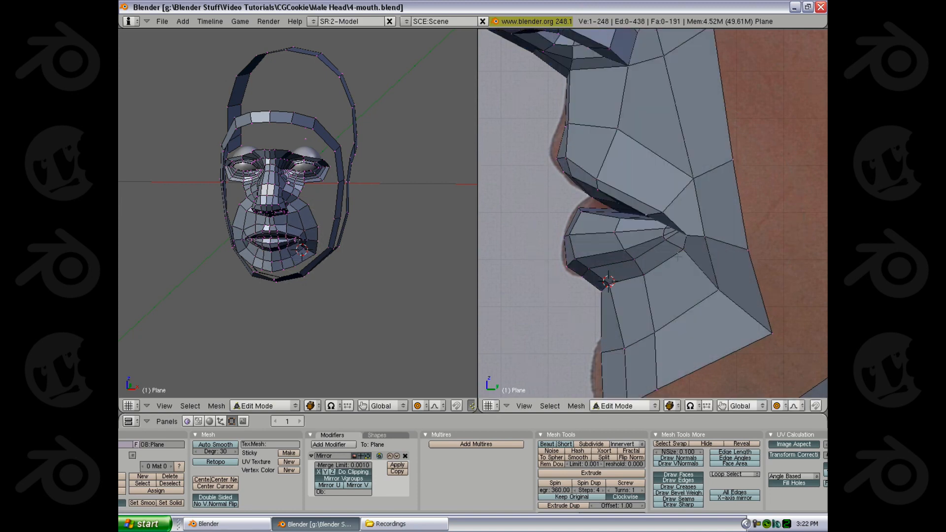
Examine the reshaped lips and mouth corner in solid shading from several angles and against the side photo.
key("Tab")
middle_click_drag(203, 204, 241, 211)
scroll(315, 222, "up", 3)
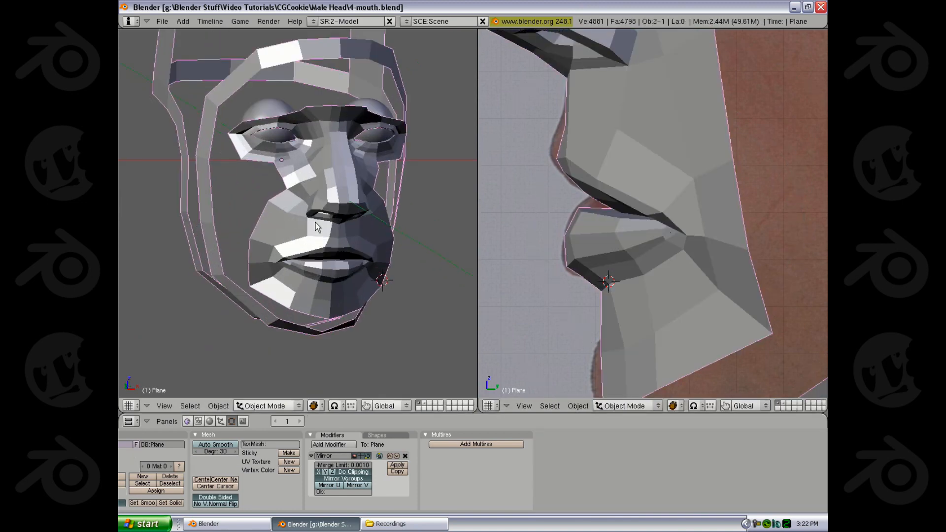
middle_click_drag(315, 223, 336, 220)
scroll(680, 226, "down", 1)
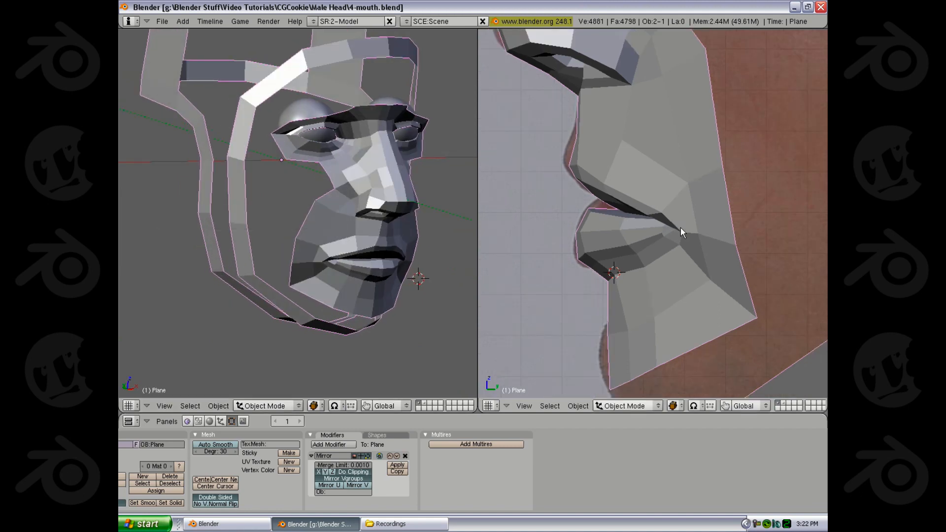
middle_click_drag(680, 227, 659, 264, "shift")
scroll(700, 228, "down", 2)
scroll(693, 230, "down", 2)
scroll(684, 229, "up", 2)
scroll(686, 226, "down", 2)
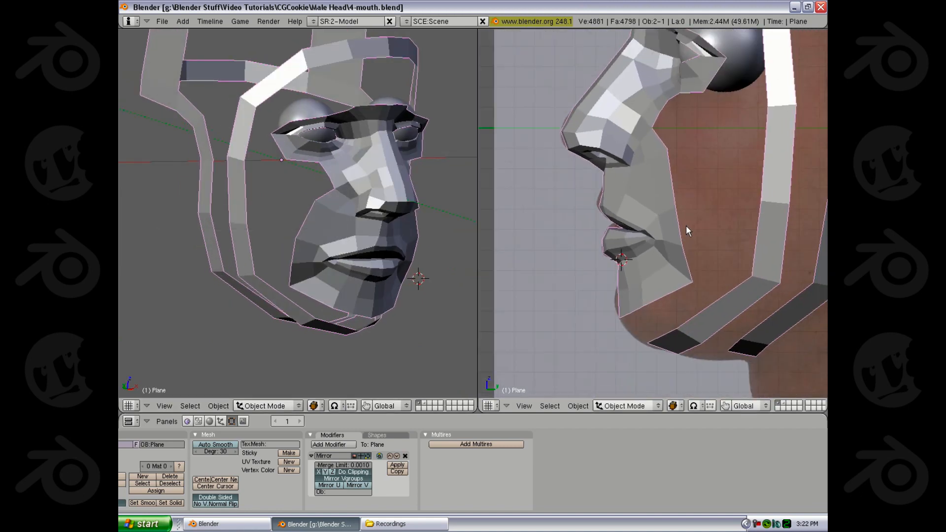
scroll(686, 226, "up", 2)
scroll(311, 250, "down", 3)
Frame the whole face in the orthographic front view and the ear region in the side view.
middle_click_drag(318, 238, 314, 215)
middle_click_drag(715, 209, 523, 248, "shift")
key("KP_5")
key("KP_1")
scroll(355, 225, "up", 3)
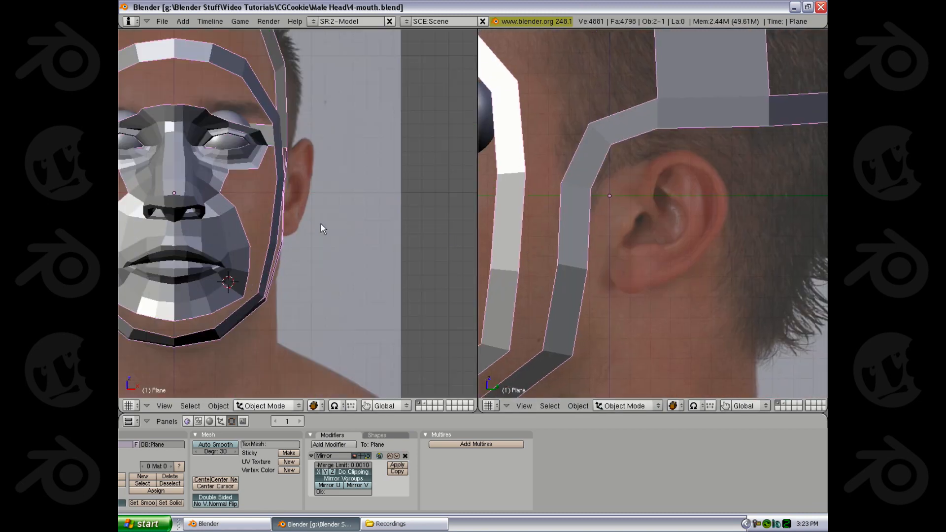
middle_click_drag(321, 224, 436, 235, "shift")
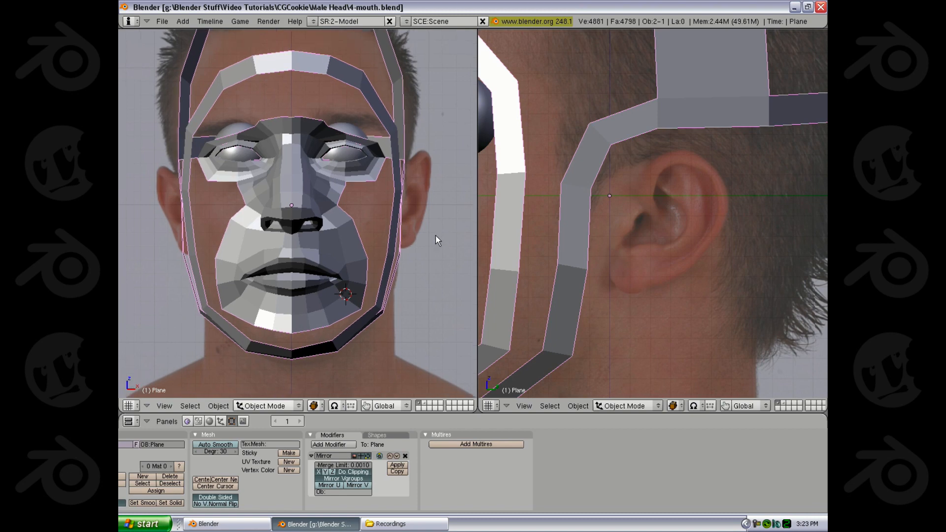